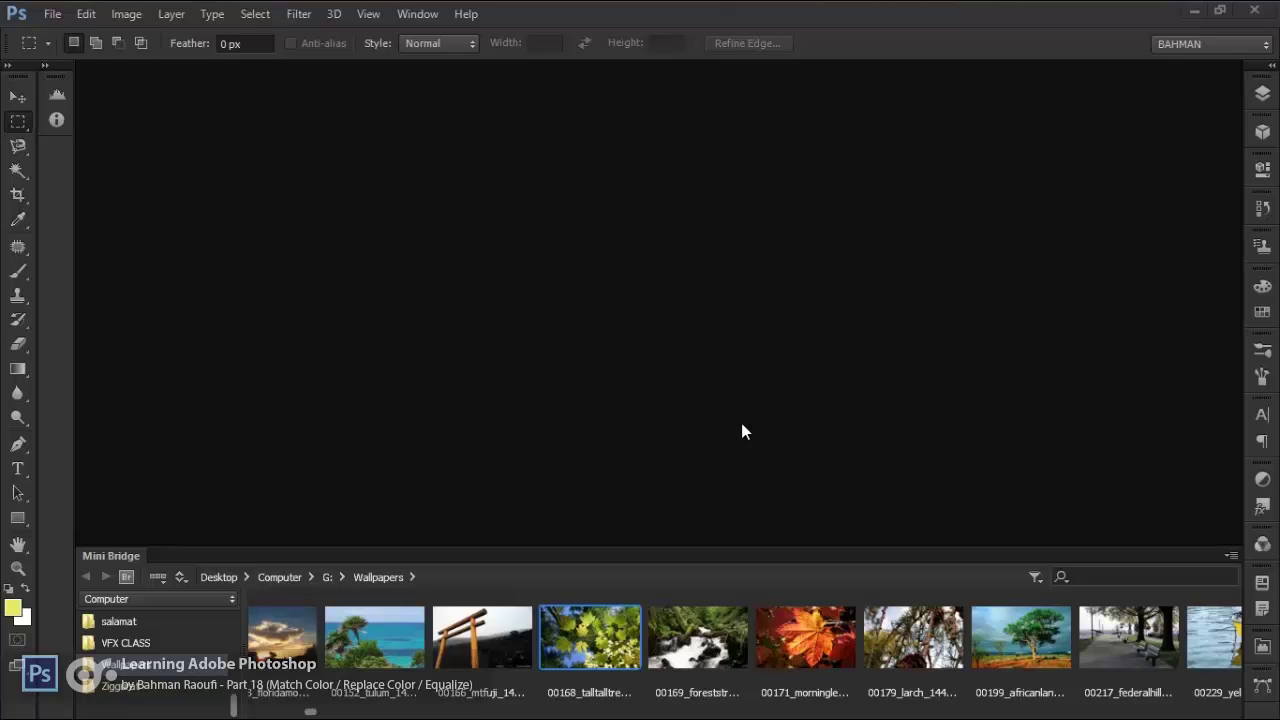
Open 00168_talltalltrees_1440x900.jpg from the Wallpapers folder
{"action": "left_click", "coordinate": [594, 625]}
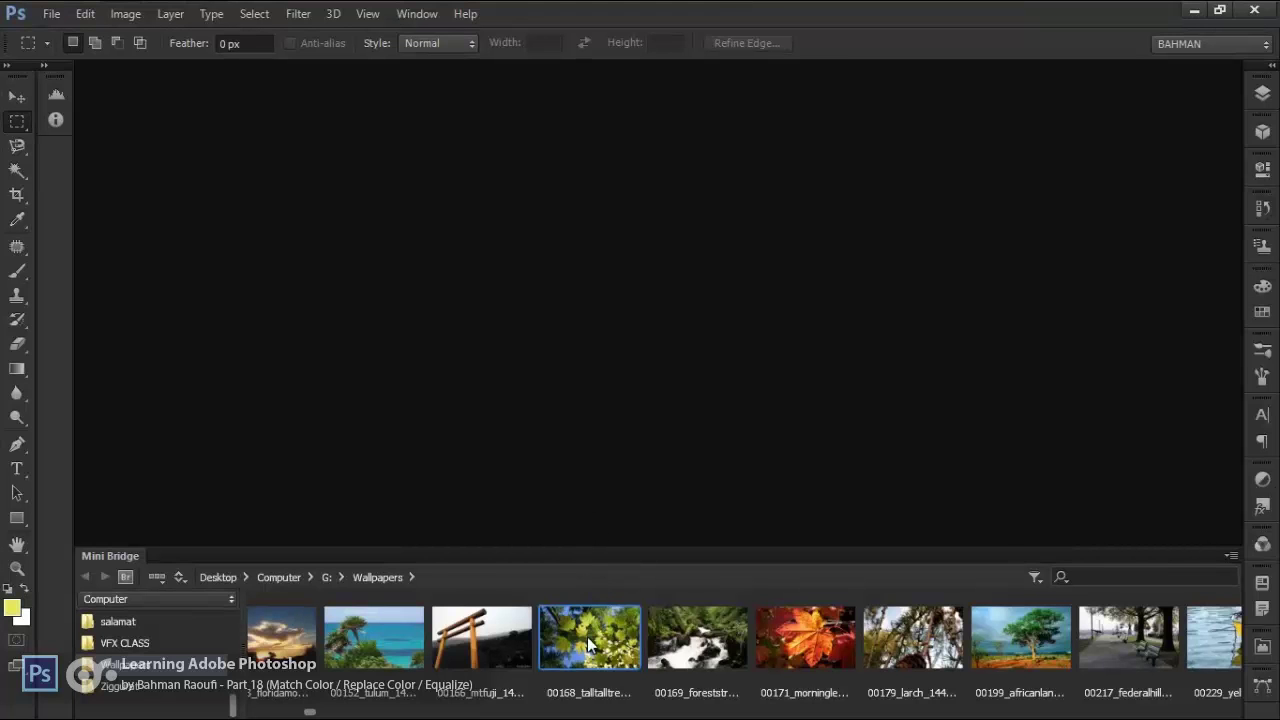
{"action": "double_click", "coordinate": [590, 655]}
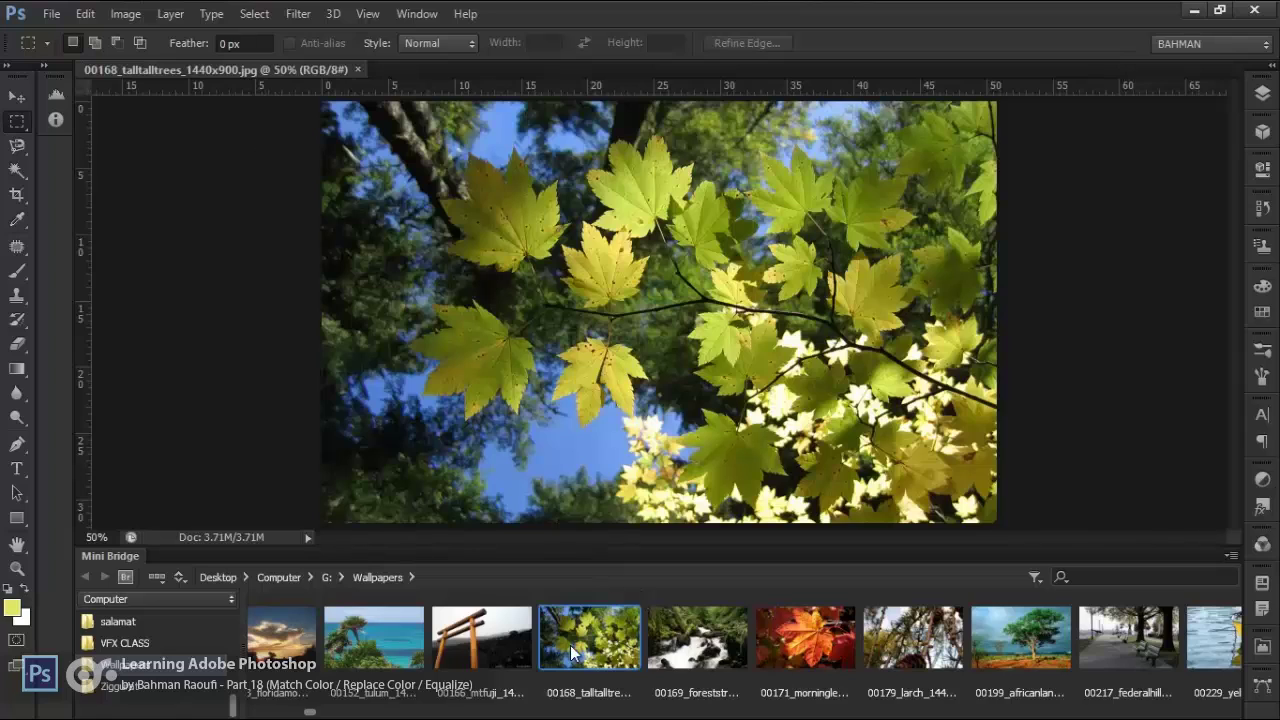
Try the Desaturate adjustment on the green leaf photo and undo it
{"action": "left_click", "coordinate": [125, 13]}
{"action": "mouse_move", "coordinate": [160, 51]}
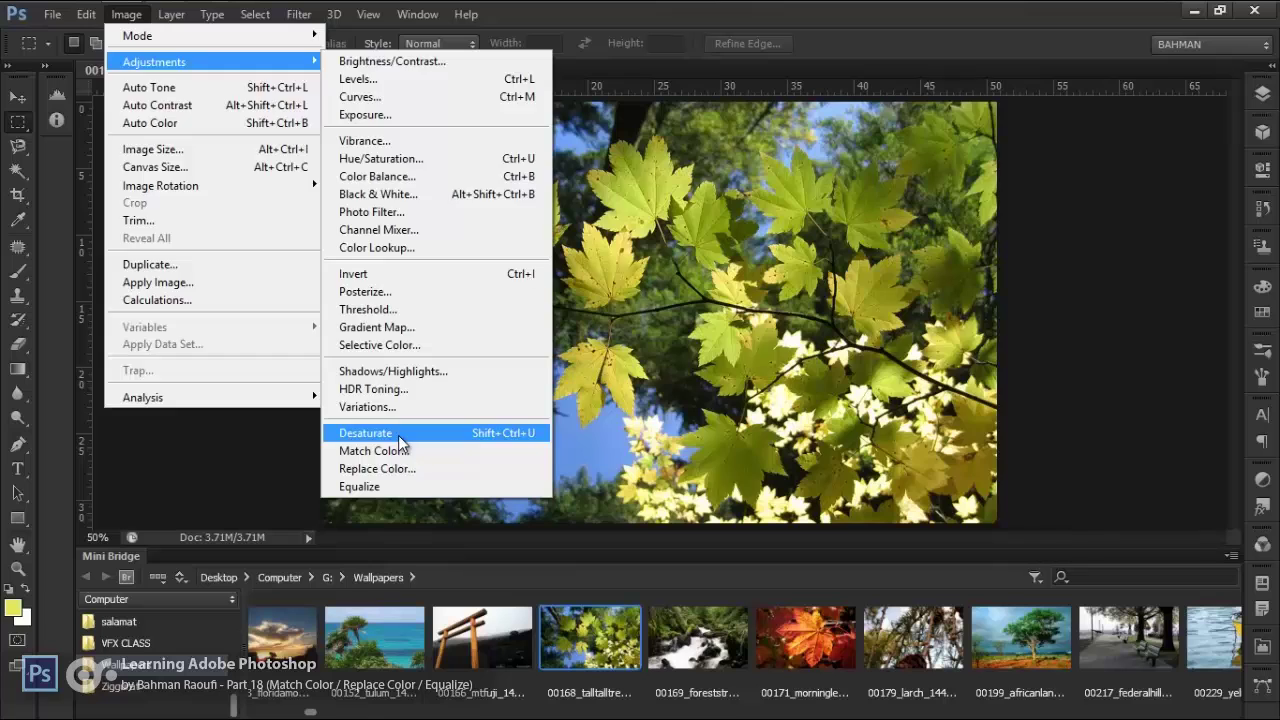
{"action": "left_click", "coordinate": [398, 435]}
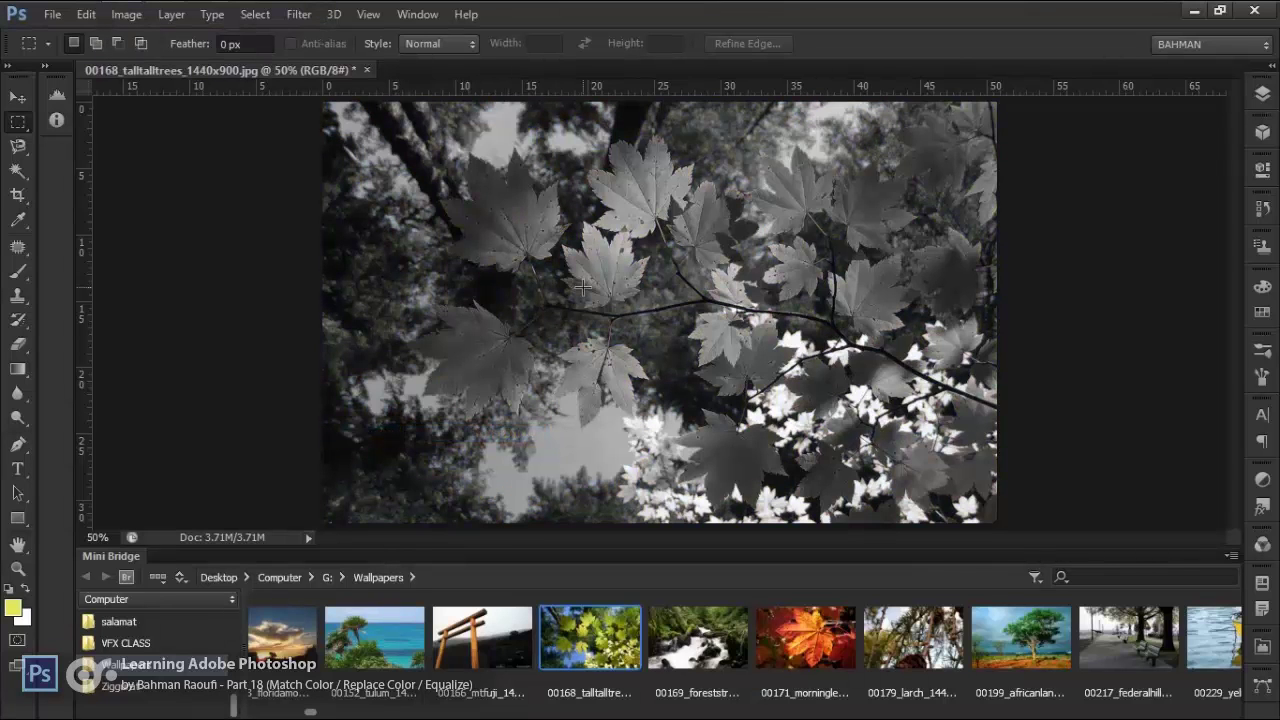
{"action": "key", "text": "ctrl+z"}
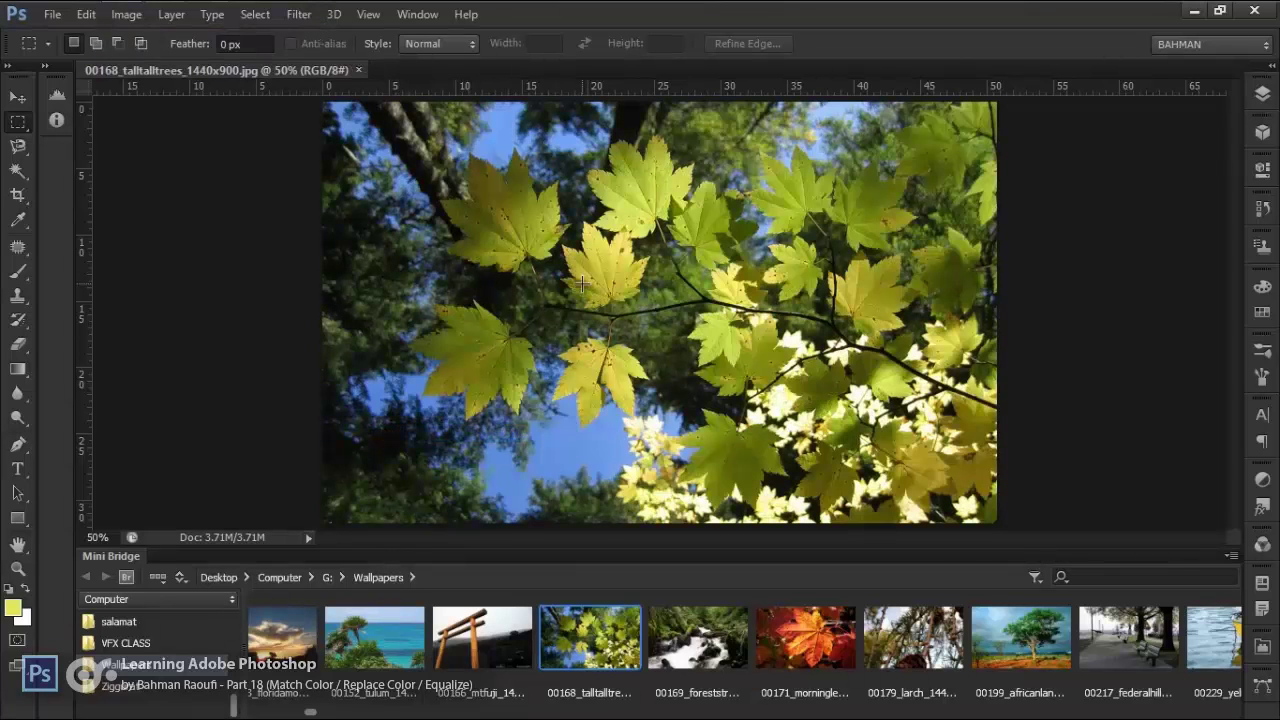
Try a Hue/Saturation adjustment with Saturation at -100 on the green leaf photo
{"action": "key", "text": "ctrl+u"}
{"action": "left_click_drag", "start_coordinate": [940, 228], "coordinate": [848, 228]}
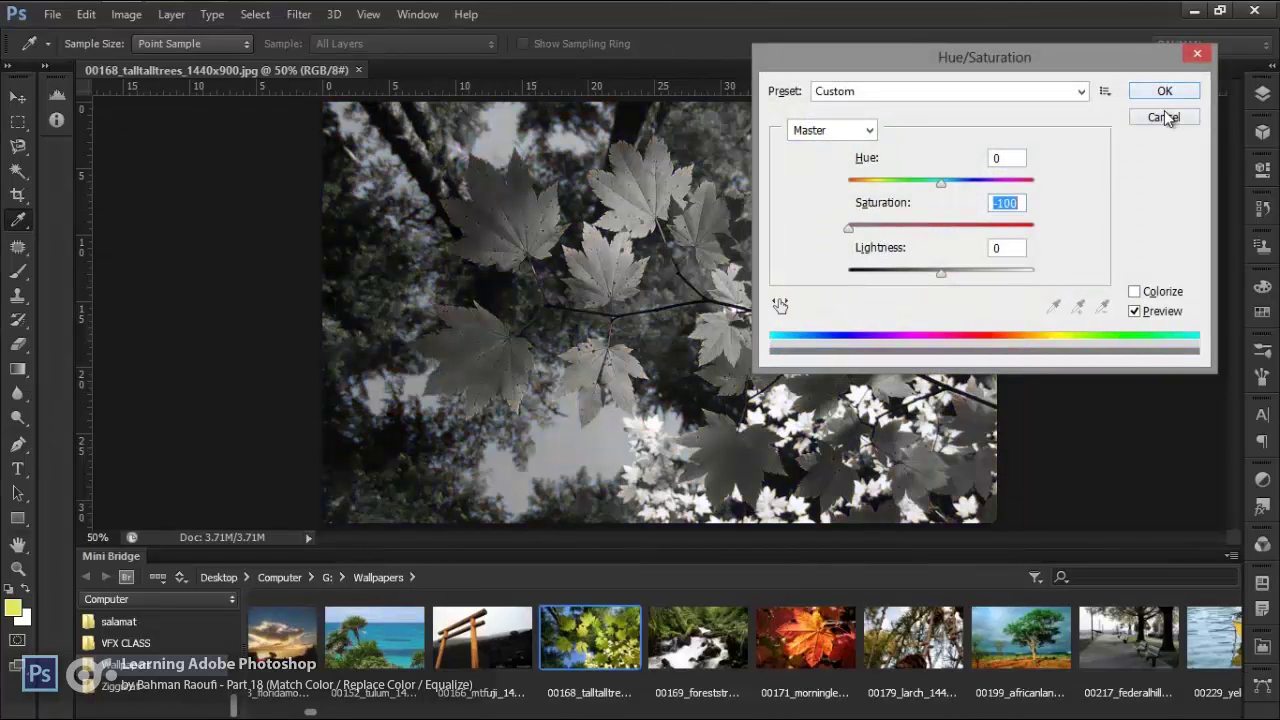
{"action": "left_click", "coordinate": [1163, 117]}
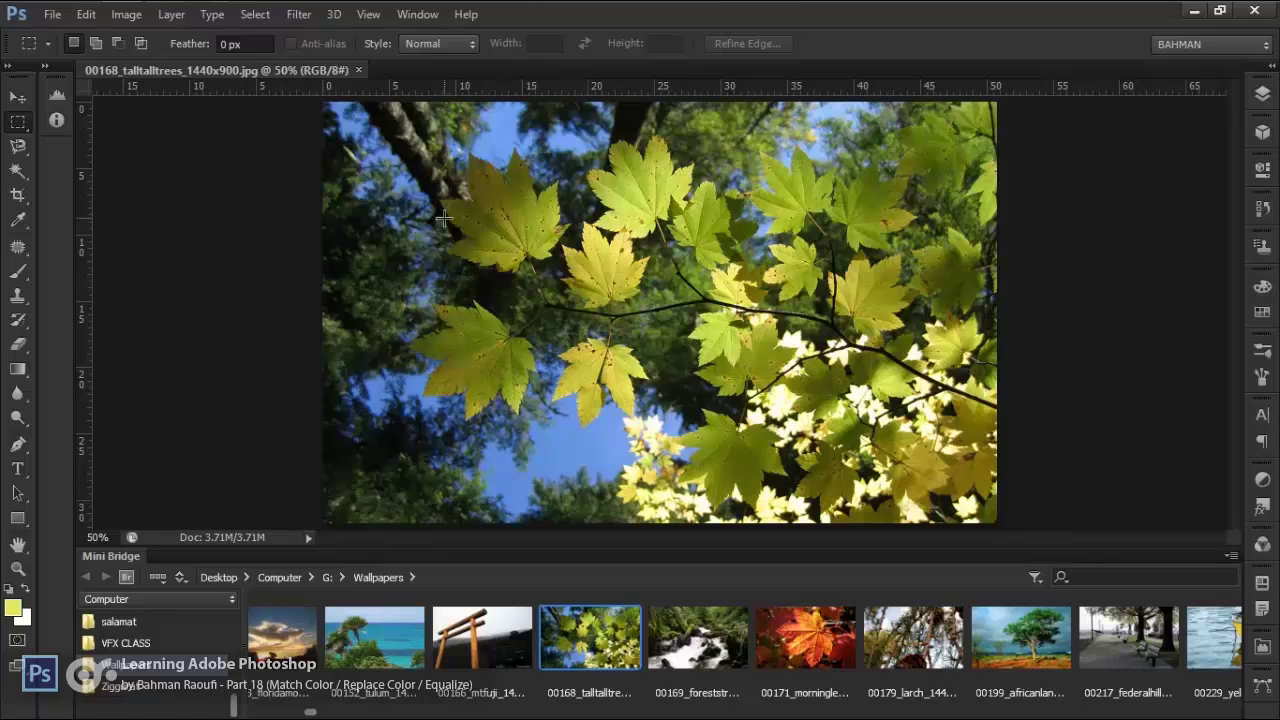
{"action": "left_click", "coordinate": [131, 17]}
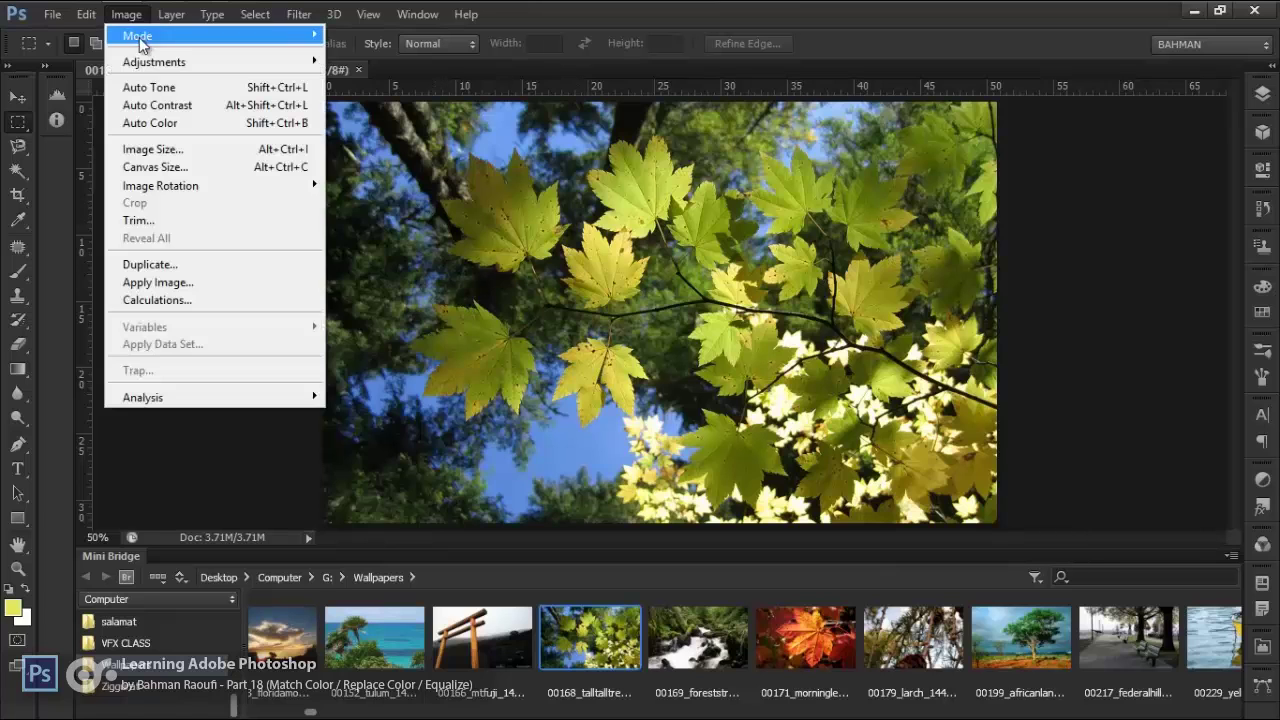
{"action": "mouse_move", "coordinate": [148, 61]}
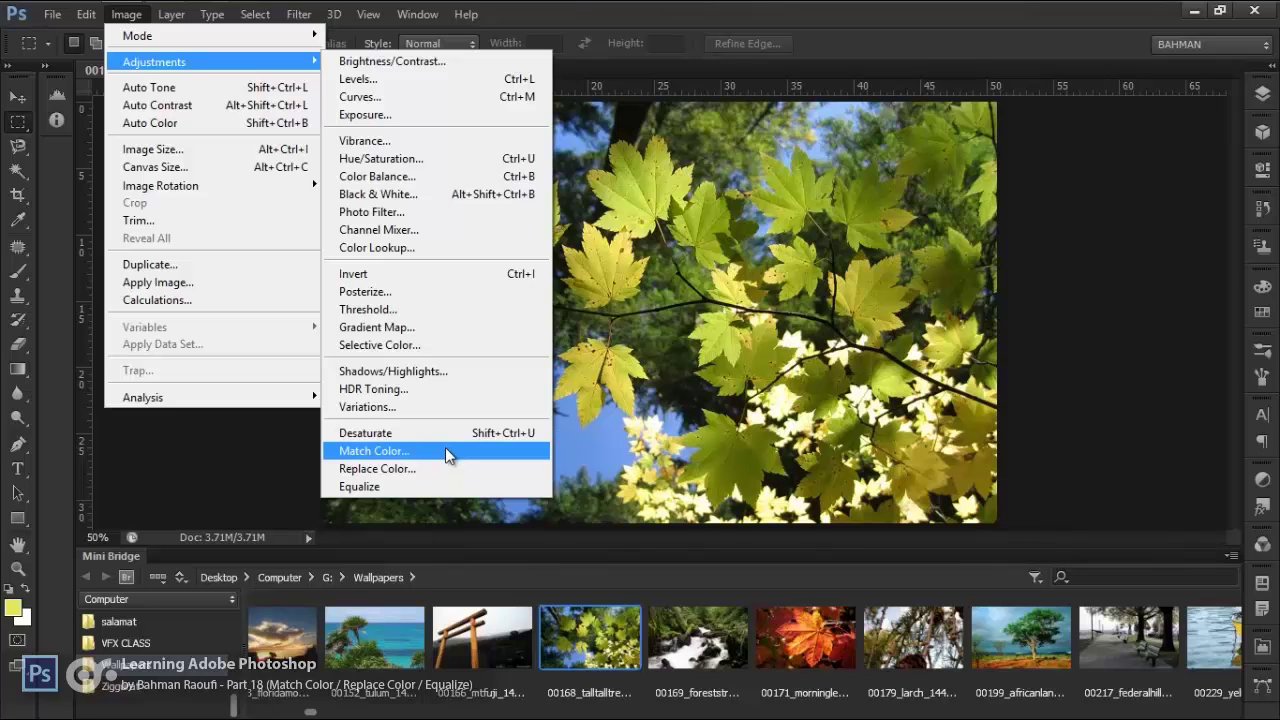
{"action": "left_click", "coordinate": [745, 417]}
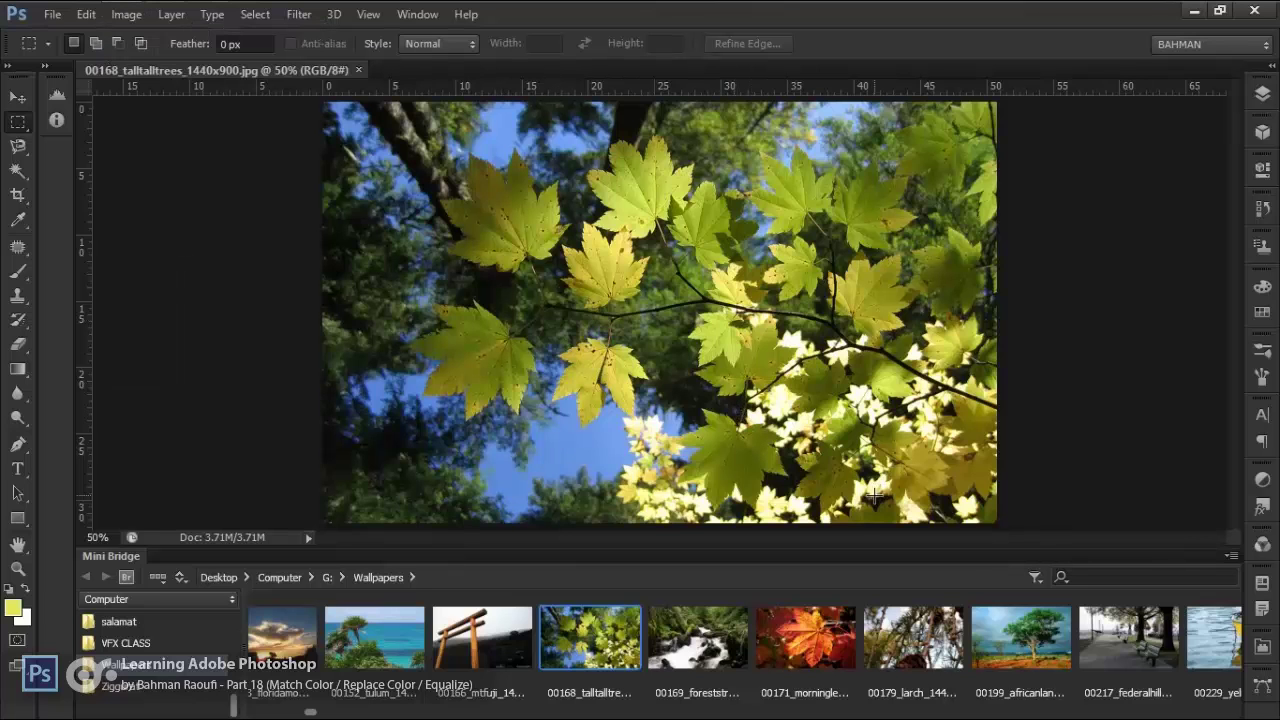
Open 00171_morningleaf_1440x900.jpg and arrange it side by side with the green leaf photo in a 2-up vertical layout
{"action": "left_click", "coordinate": [828, 640]}
{"action": "double_click", "coordinate": [828, 640]}
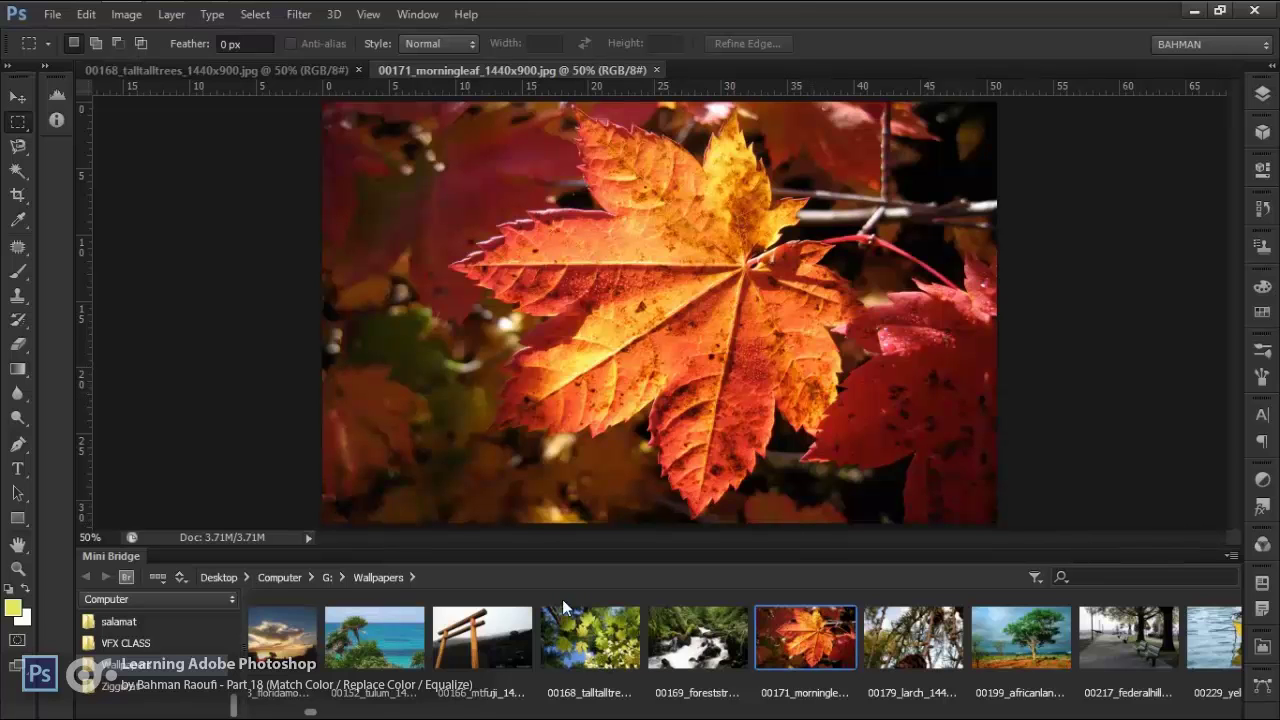
{"action": "left_click", "coordinate": [410, 17]}
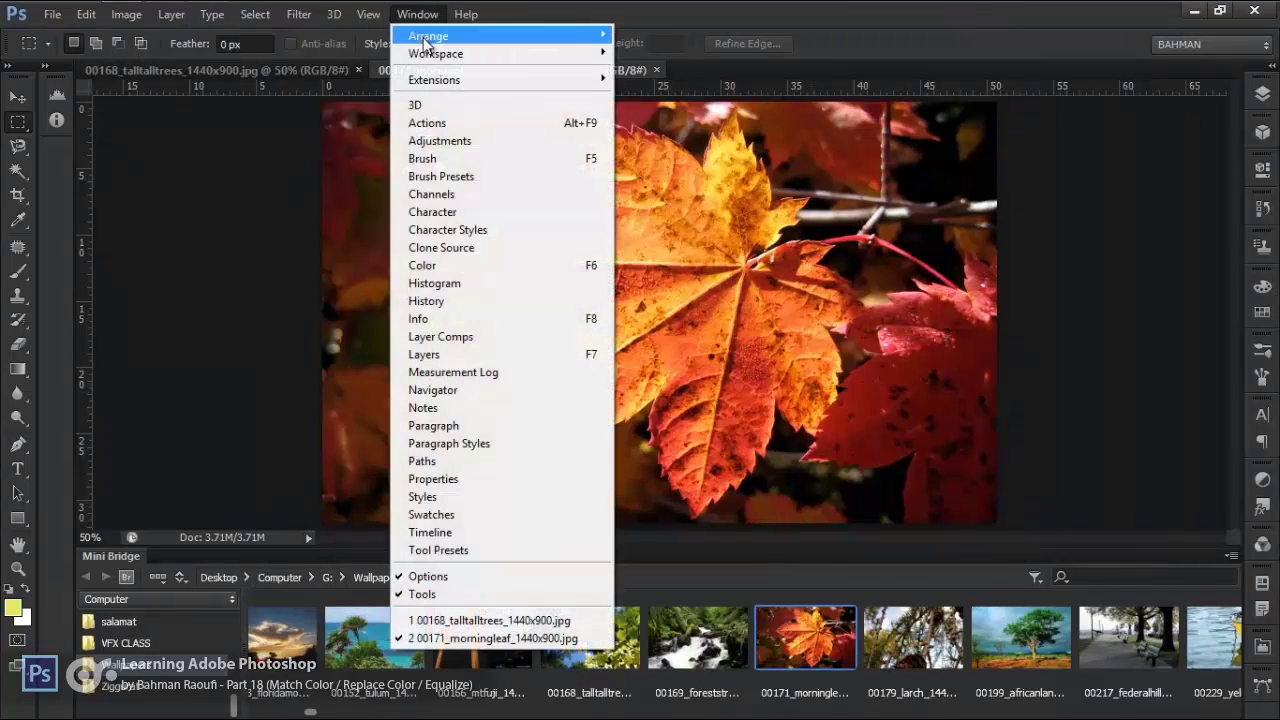
{"action": "mouse_move", "coordinate": [402, 40]}
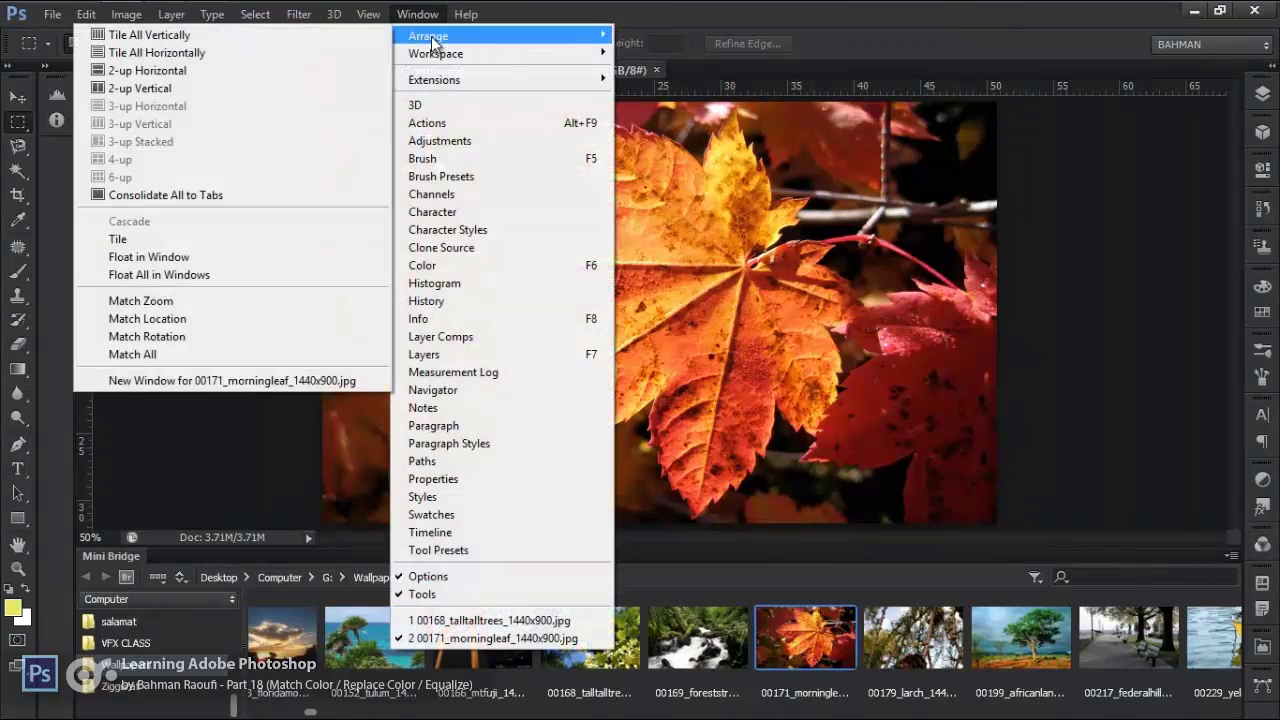
{"action": "left_click", "coordinate": [288, 86]}
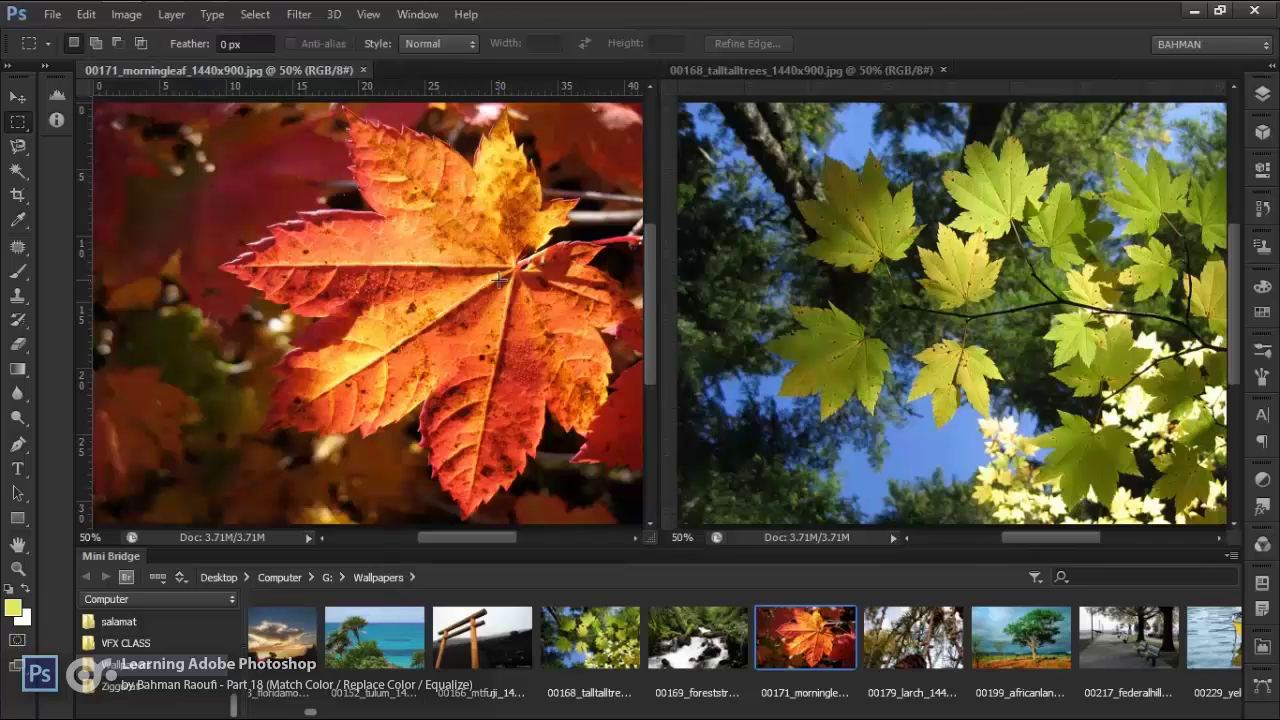
{"action": "left_click", "coordinate": [918, 296]}
{"action": "key", "text": "ctrl+minus"}
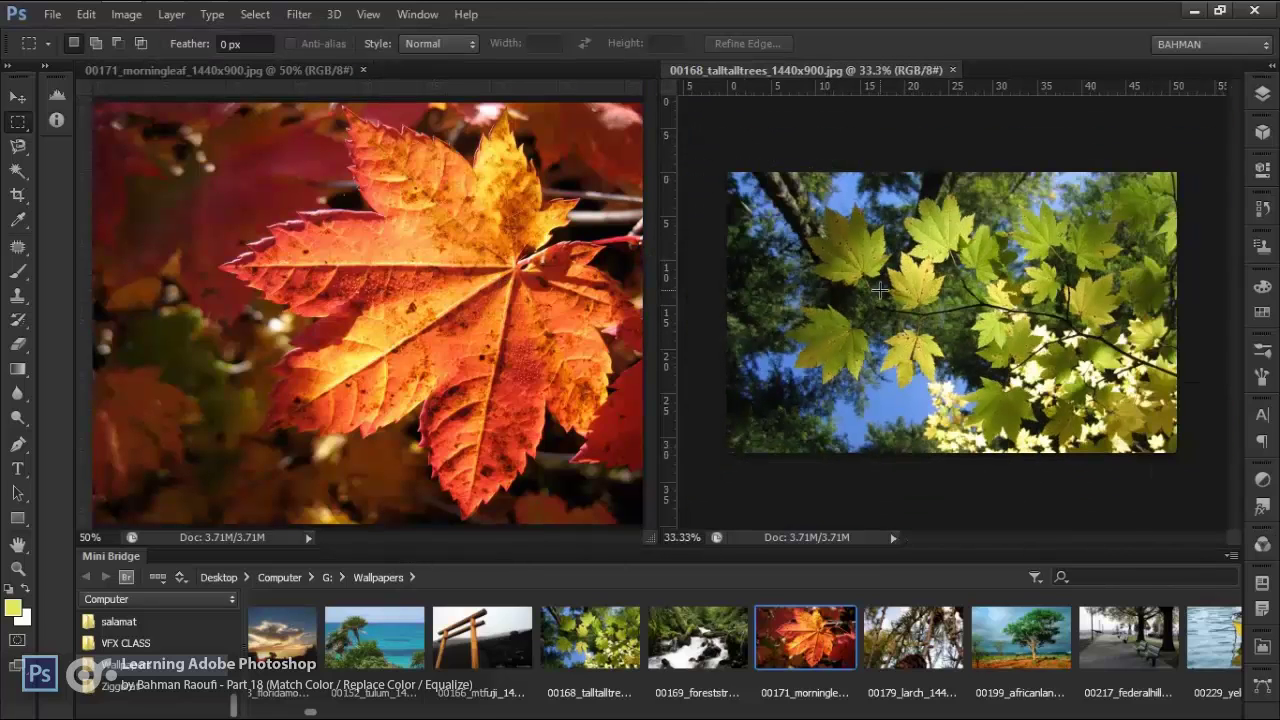
{"action": "left_click", "coordinate": [617, 251]}
{"action": "key", "text": "ctrl+minus"}
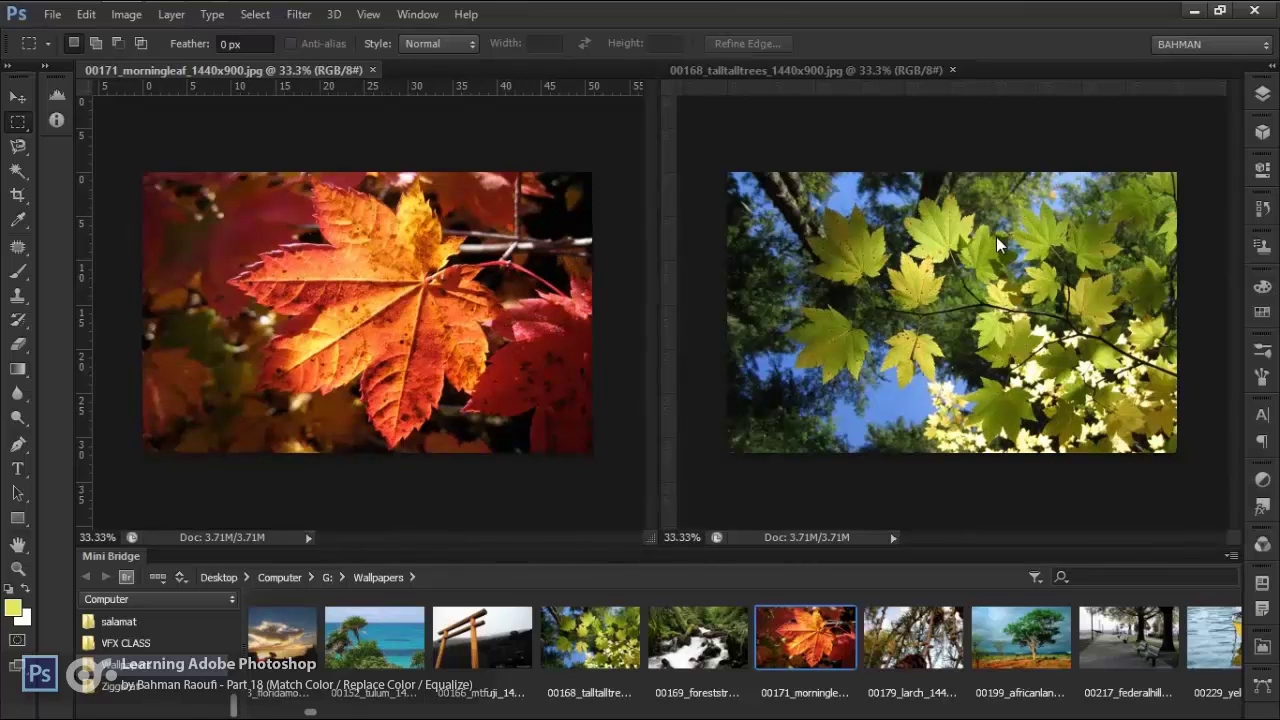
Try recolouring the green leaves with Hue/Saturation by sampling a leaf in the photo and shifting that colour range to Hue -40
{"action": "left_click", "coordinate": [897, 302]}
{"action": "key", "text": "ctrl+u"}
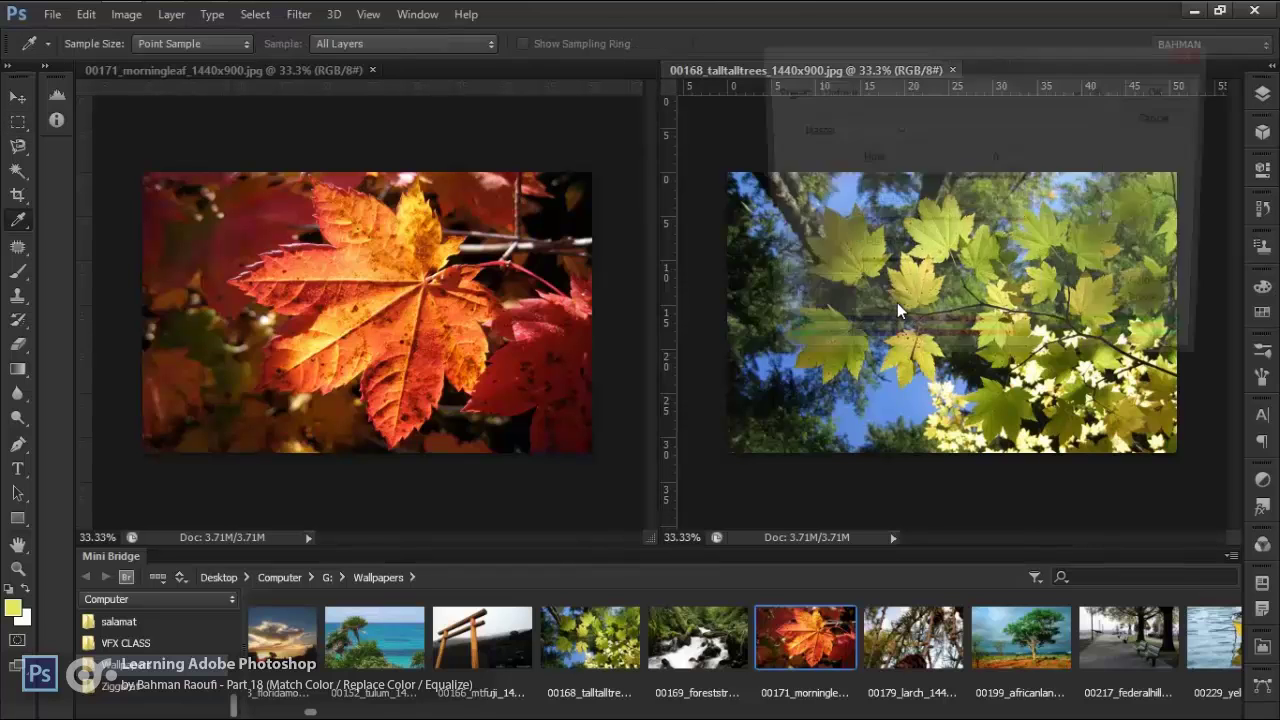
{"action": "left_click_drag", "start_coordinate": [859, 63], "coordinate": [1055, 56]}
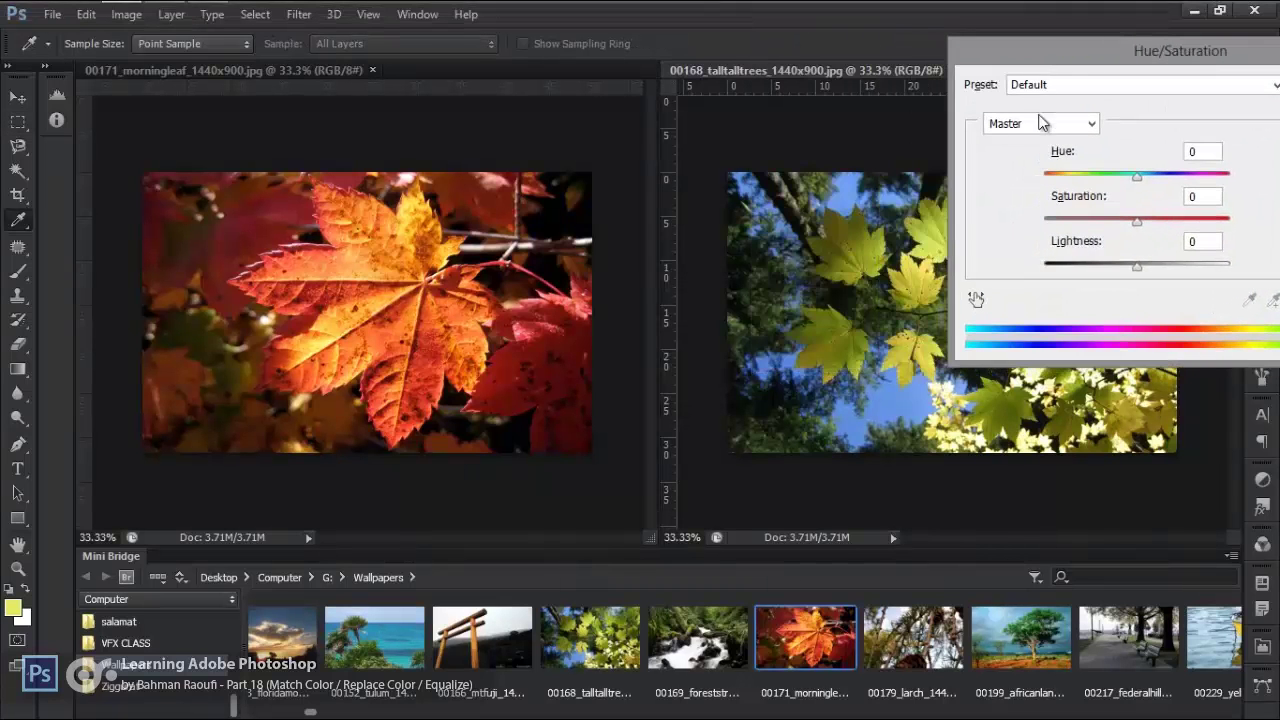
{"action": "left_click", "coordinate": [1041, 123]}
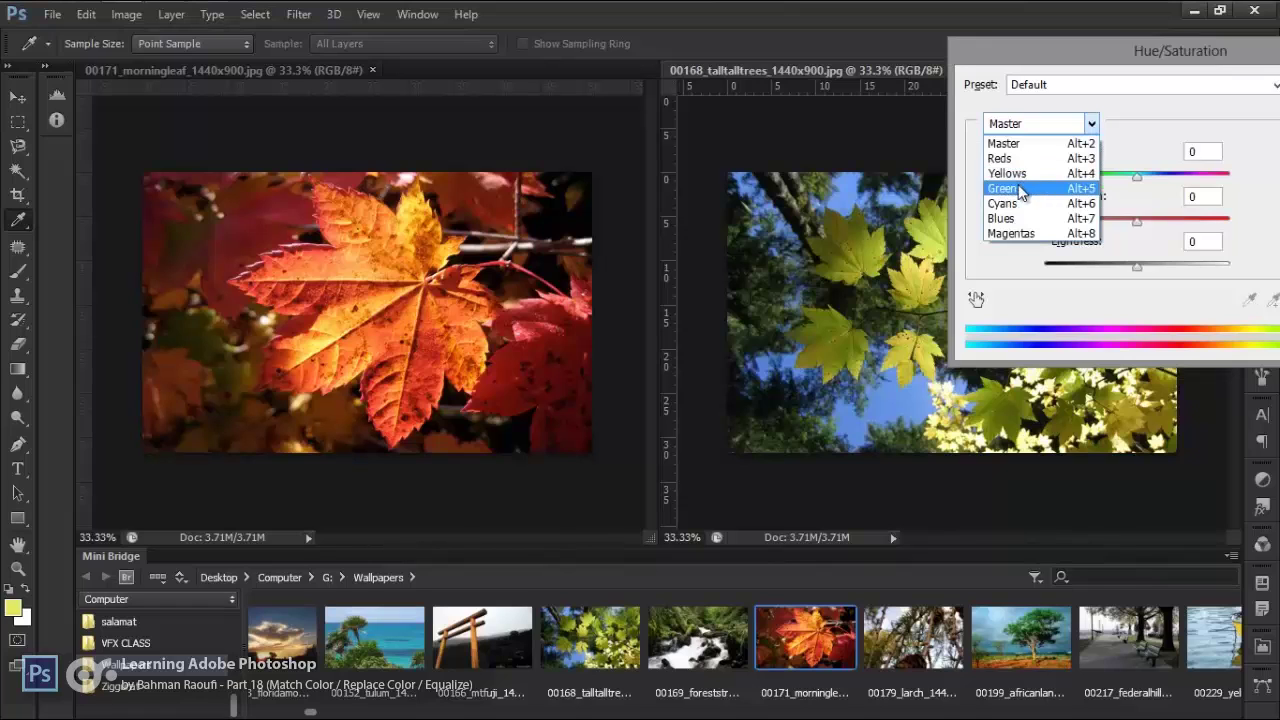
{"action": "left_click", "coordinate": [1022, 188]}
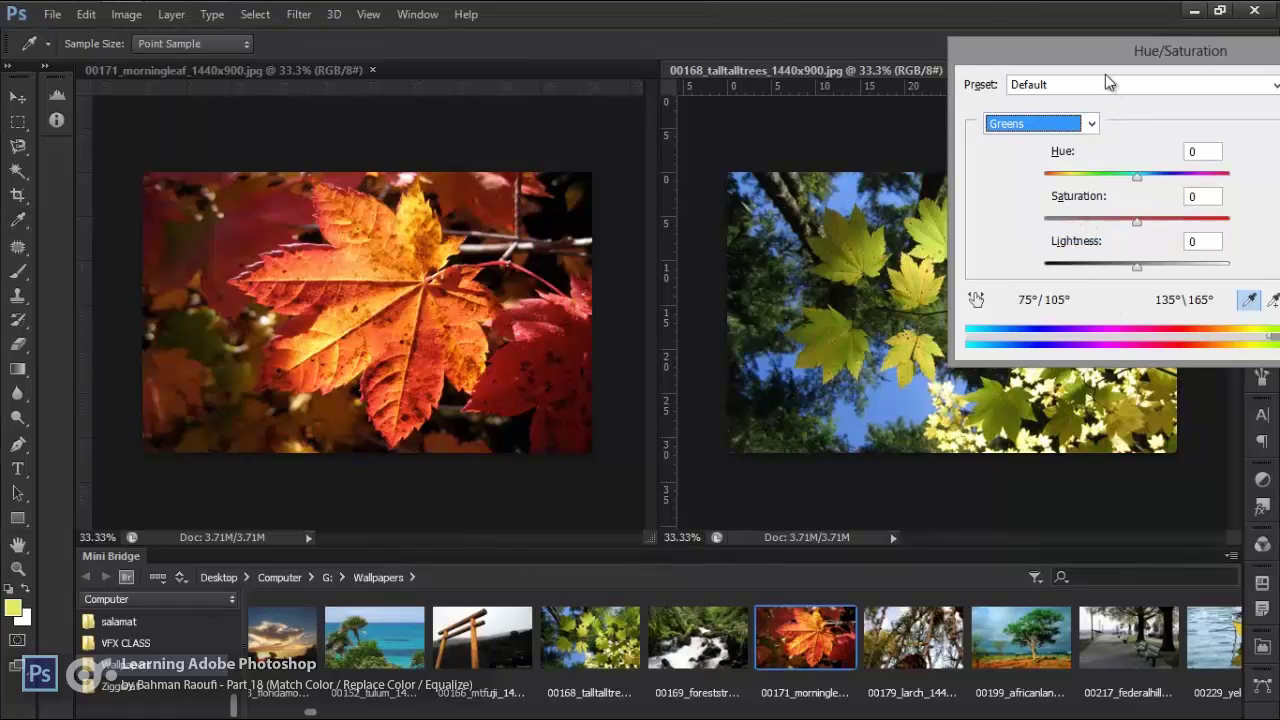
{"action": "left_click_drag", "start_coordinate": [1094, 53], "coordinate": [1053, 60]}
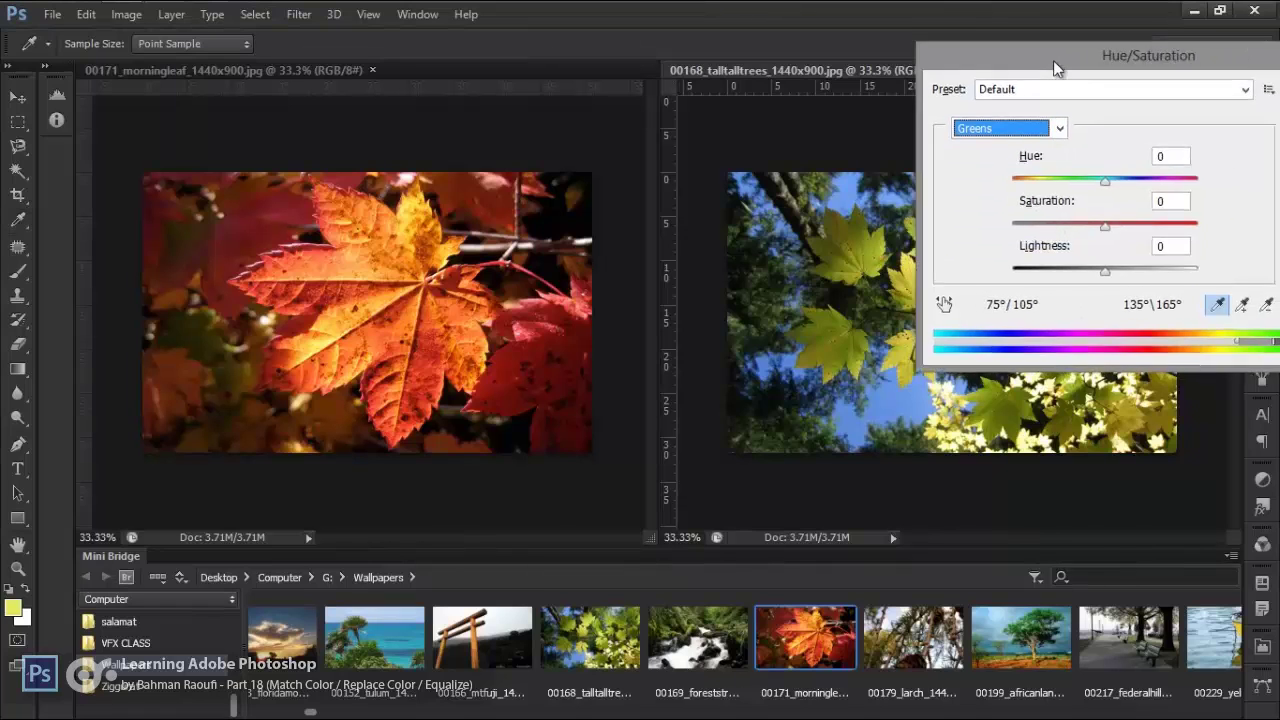
{"action": "left_click", "coordinate": [848, 322]}
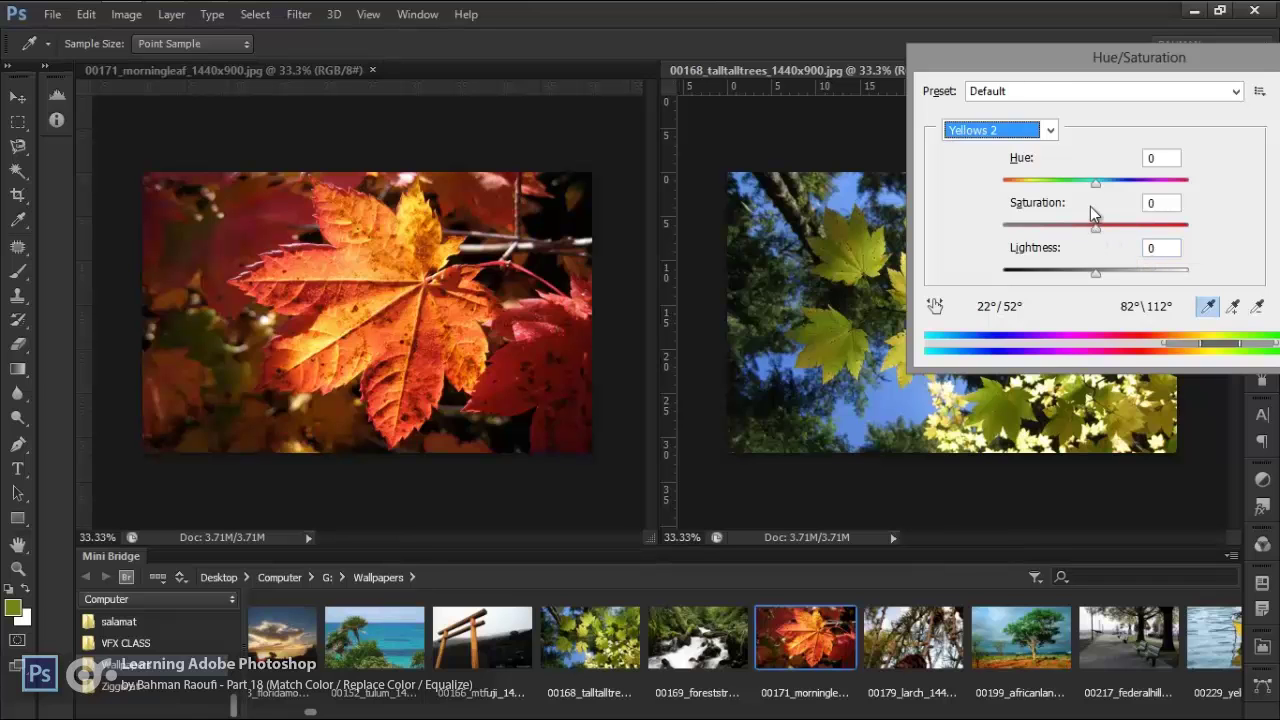
{"action": "left_click_drag", "start_coordinate": [1096, 183], "coordinate": [1058, 194]}
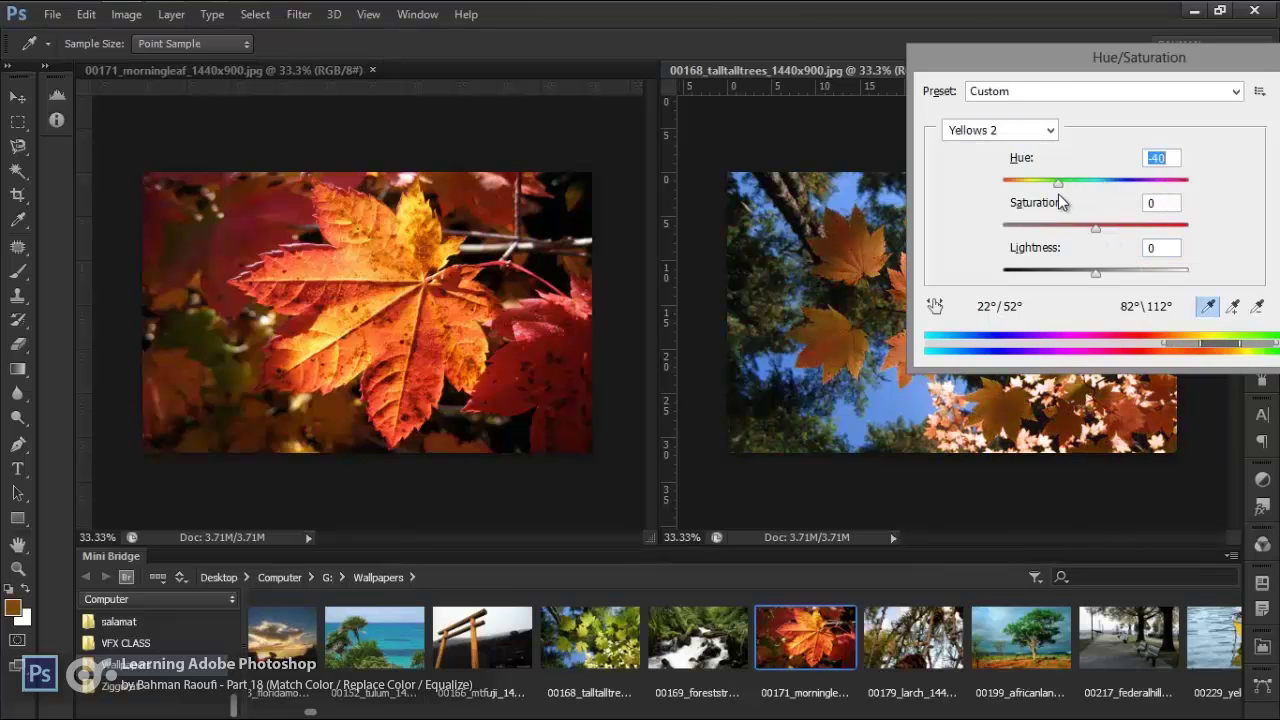
{"action": "left_click_drag", "start_coordinate": [1014, 66], "coordinate": [865, 168]}
{"action": "left_click", "coordinate": [1148, 234]}
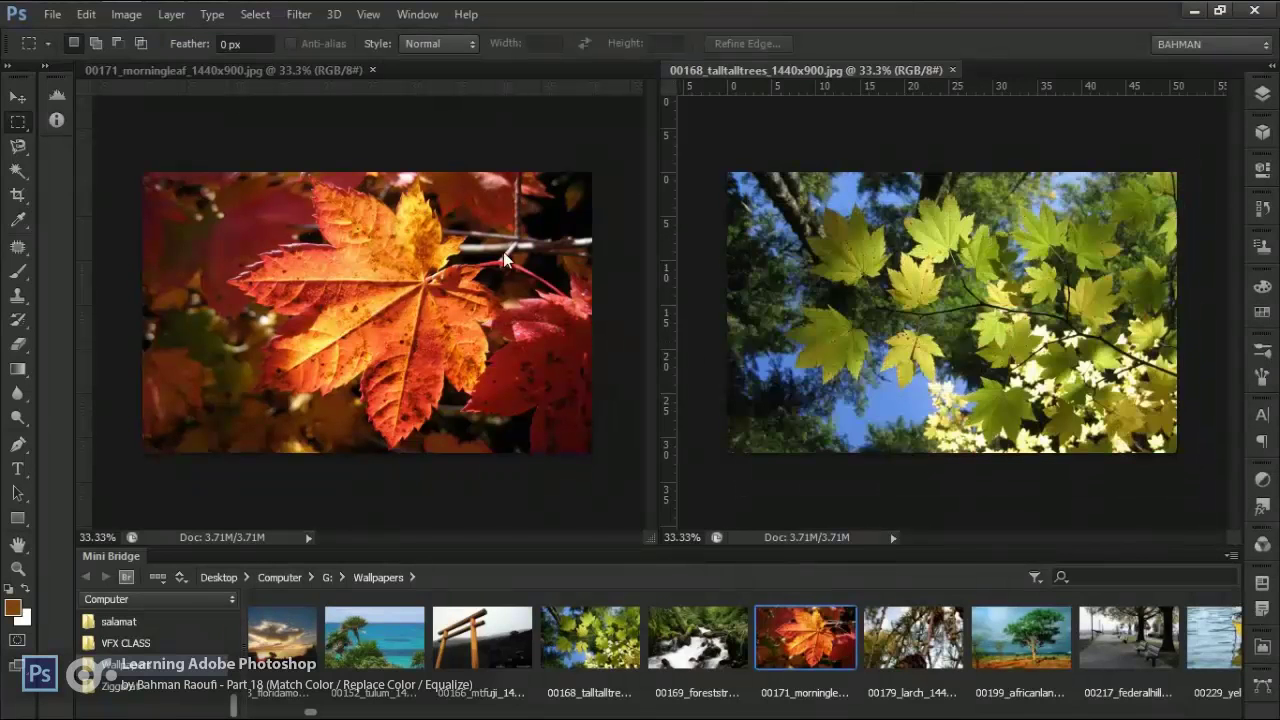
Start Match Color on the 00168_talltalltrees photo and set 00171_morningleaf_1440x900.jpg as the source image
{"action": "left_click", "coordinate": [463, 235]}
{"action": "left_click", "coordinate": [795, 207]}
{"action": "left_click", "coordinate": [126, 14]}
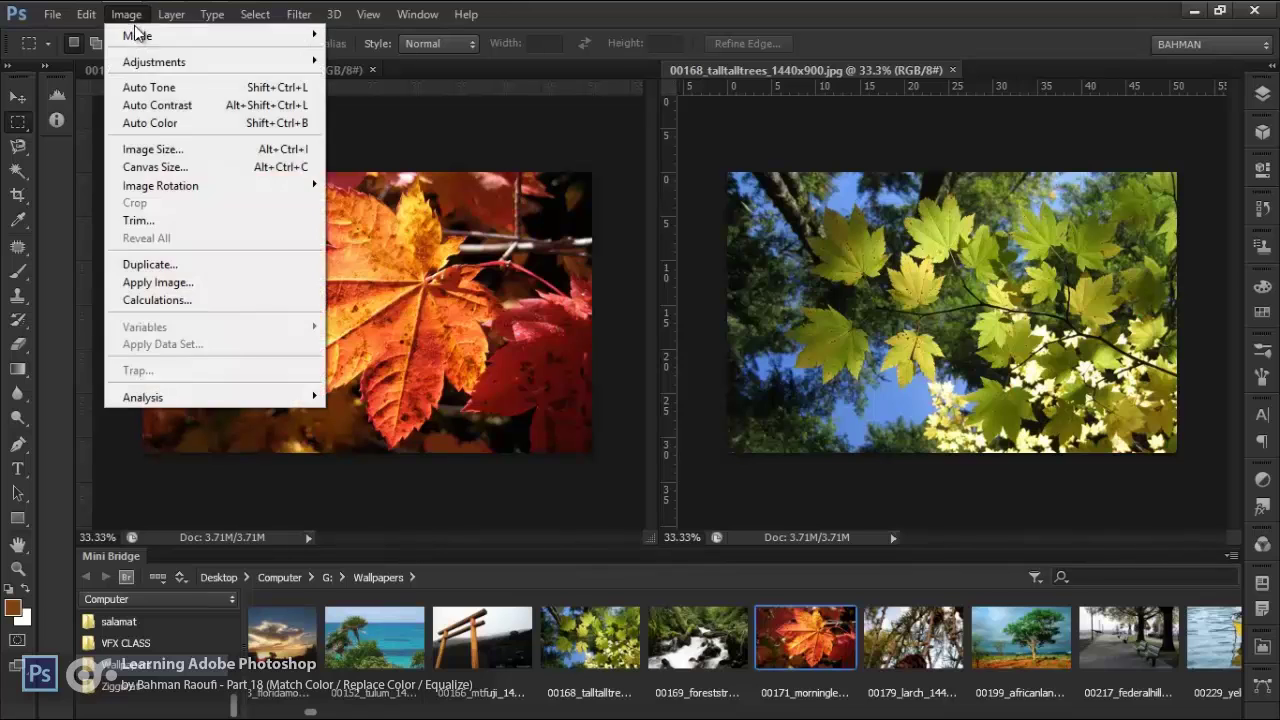
{"action": "mouse_move", "coordinate": [146, 61]}
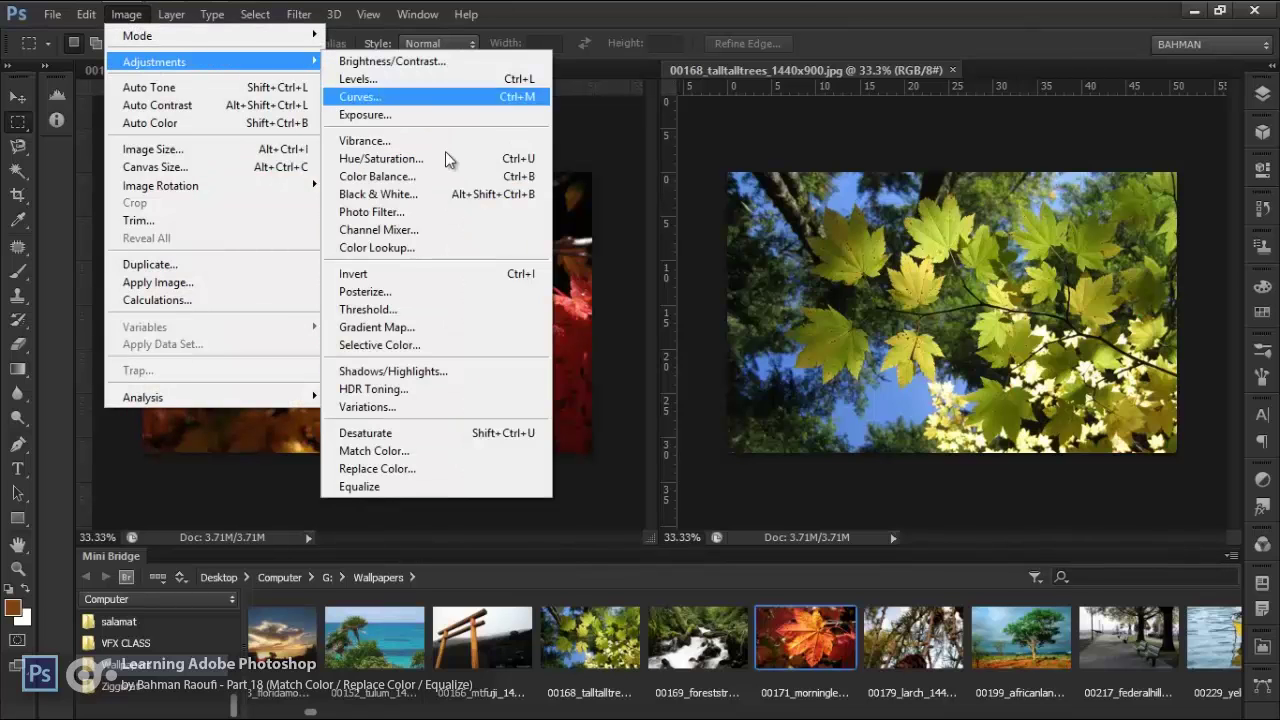
{"action": "left_click", "coordinate": [428, 457]}
{"action": "left_click_drag", "start_coordinate": [1008, 88], "coordinate": [615, 76]}
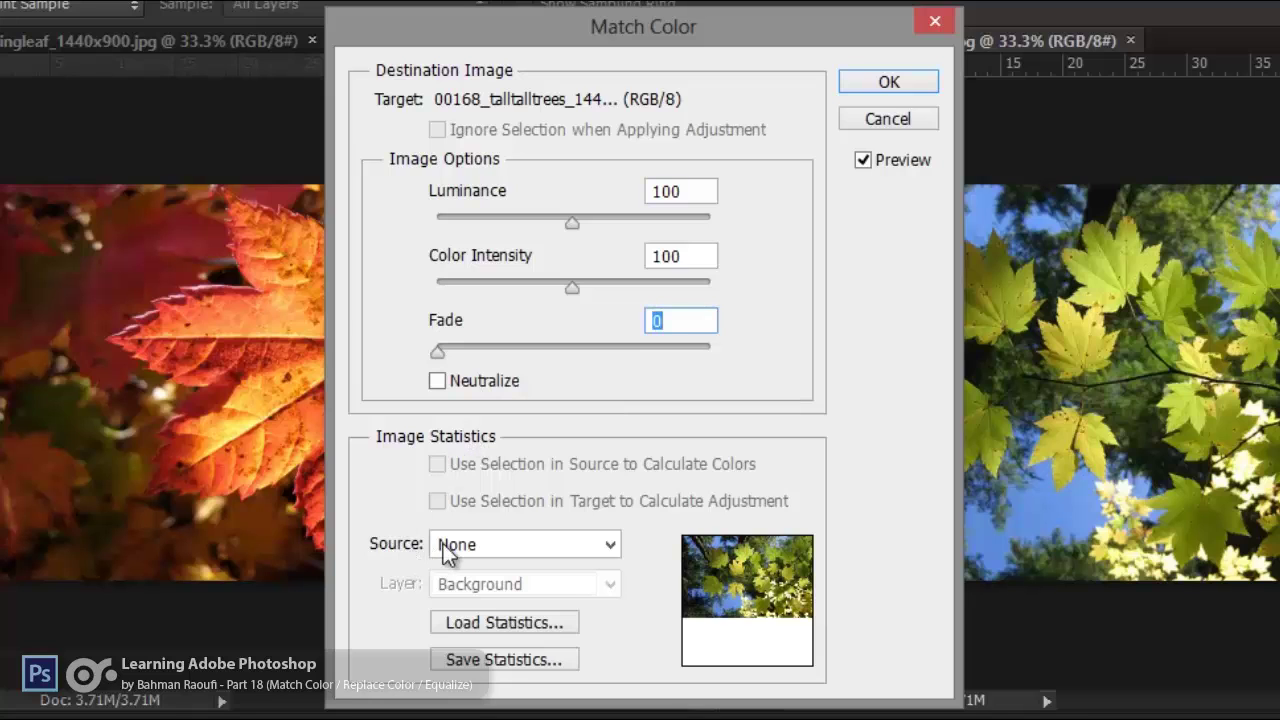
{"action": "left_click", "coordinate": [572, 544]}
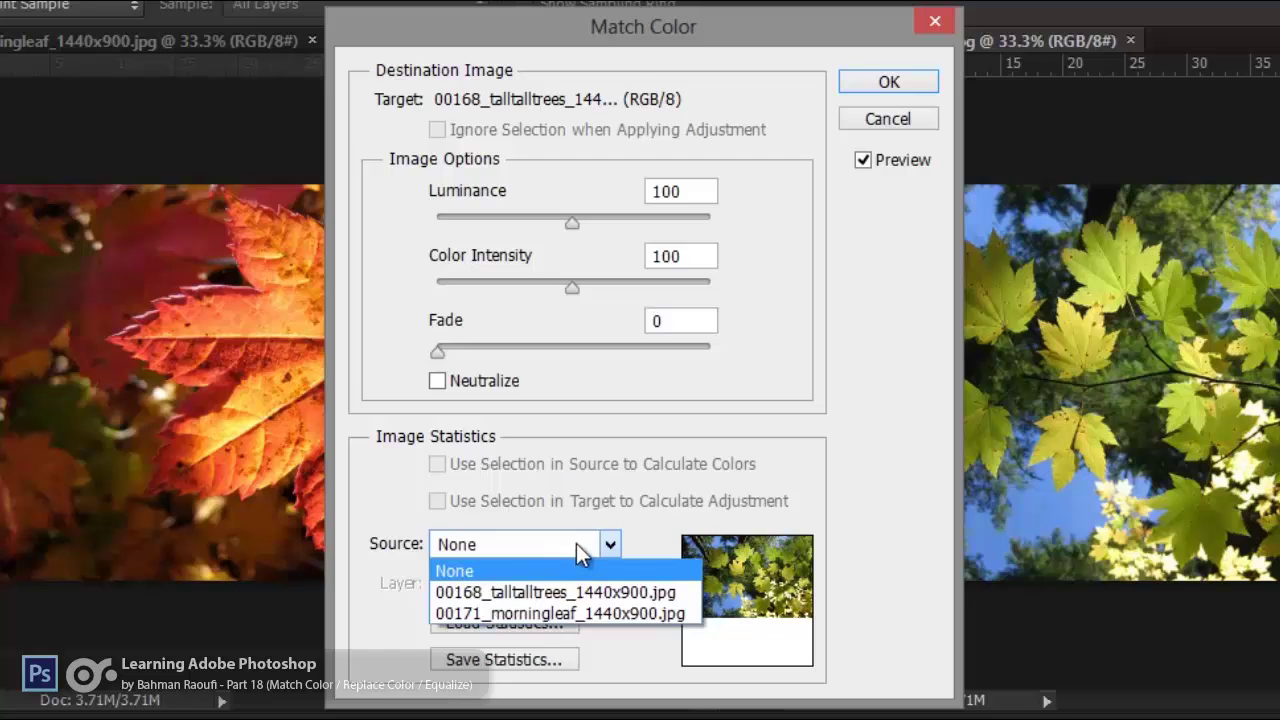
{"action": "left_click", "coordinate": [630, 33]}
{"action": "left_click_drag", "start_coordinate": [638, 30], "coordinate": [688, 188]}
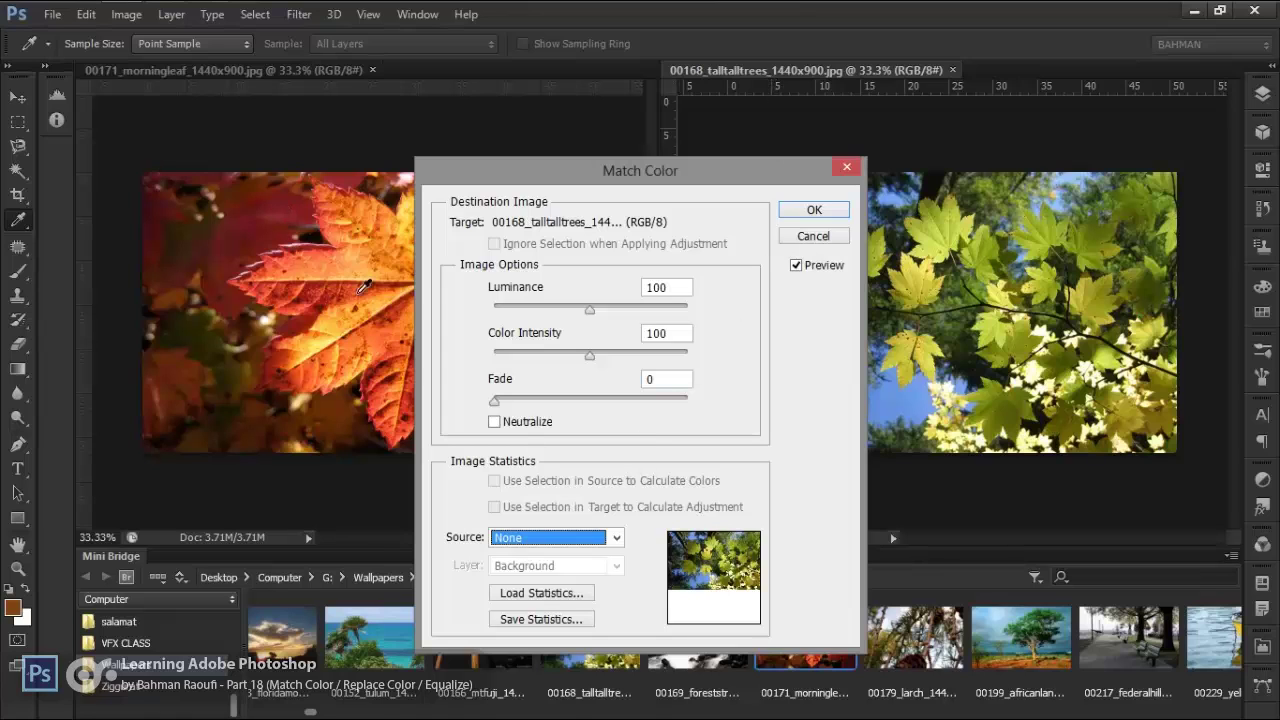
{"action": "left_click", "coordinate": [616, 538]}
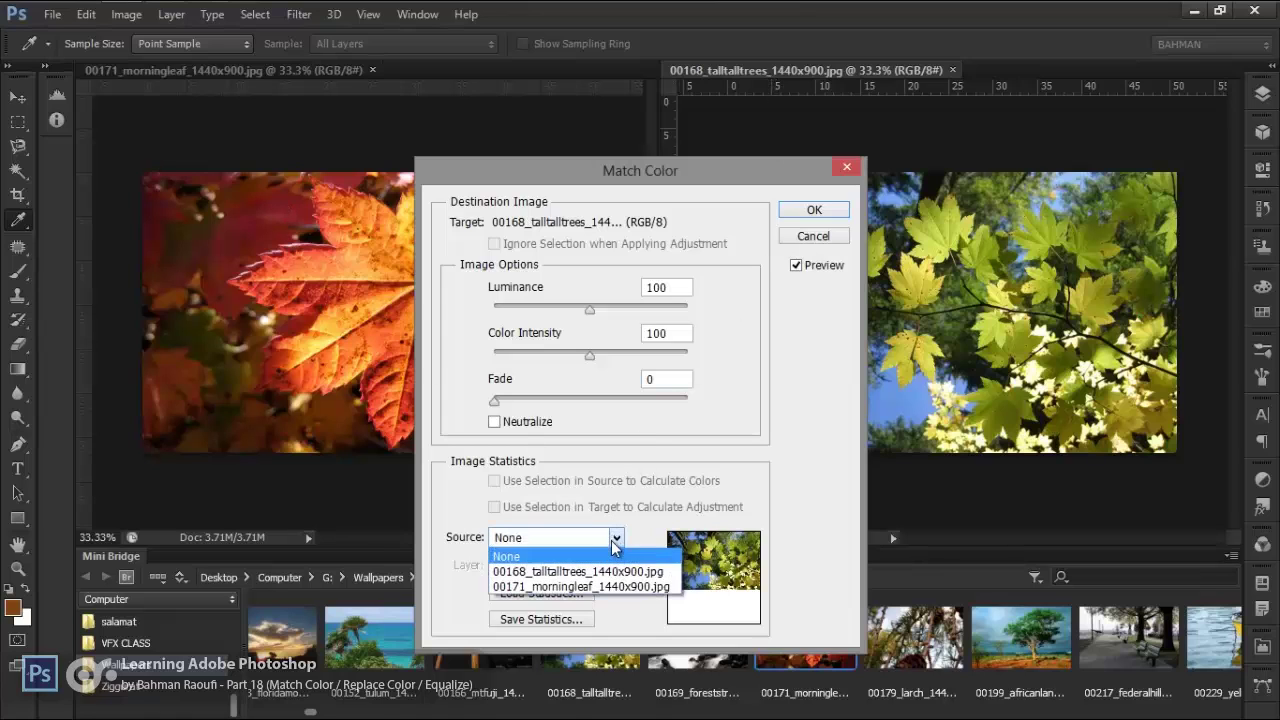
{"action": "left_click", "coordinate": [566, 587]}
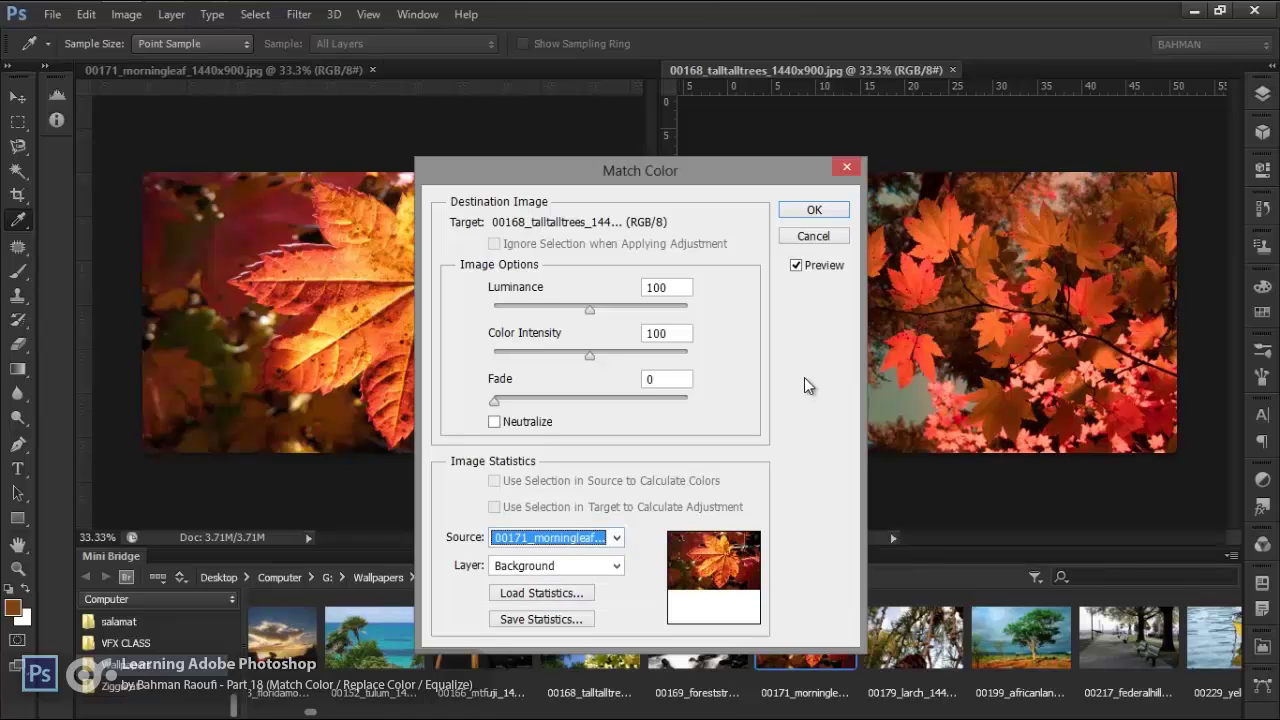
{"action": "left_click_drag", "start_coordinate": [744, 172], "coordinate": [735, 537]}
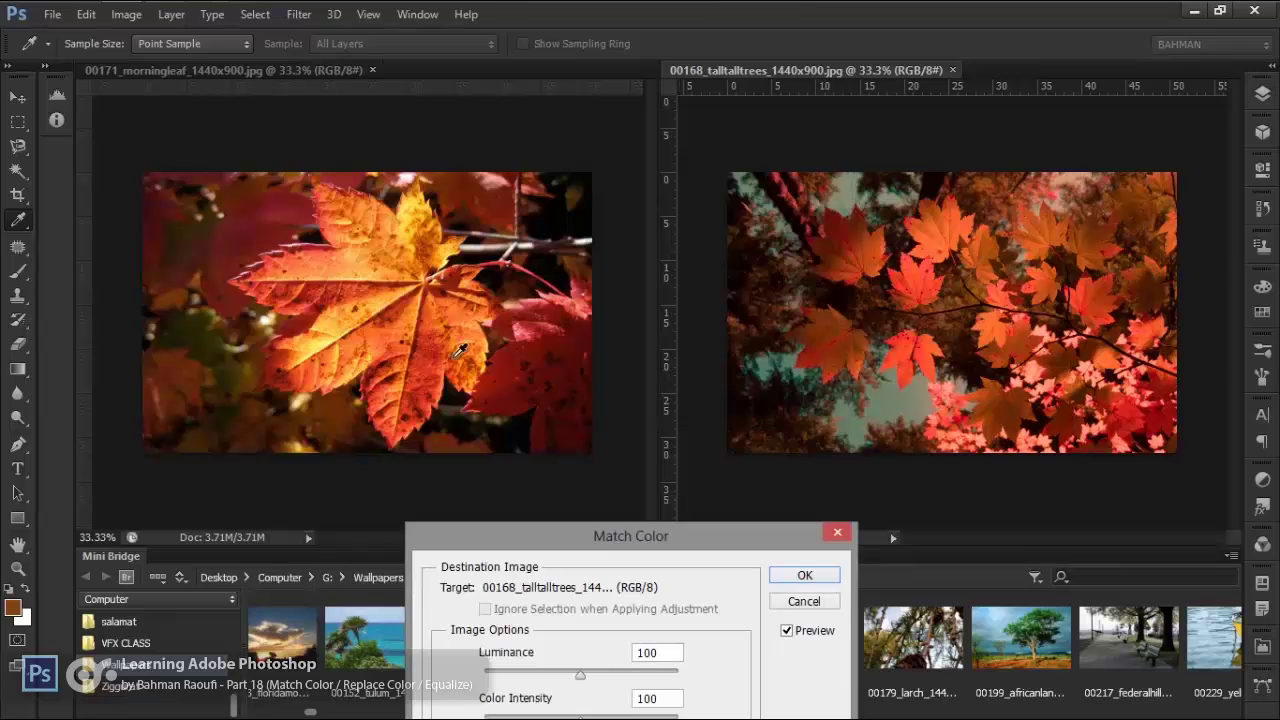
{"action": "left_click_drag", "start_coordinate": [680, 558], "coordinate": [537, 104]}
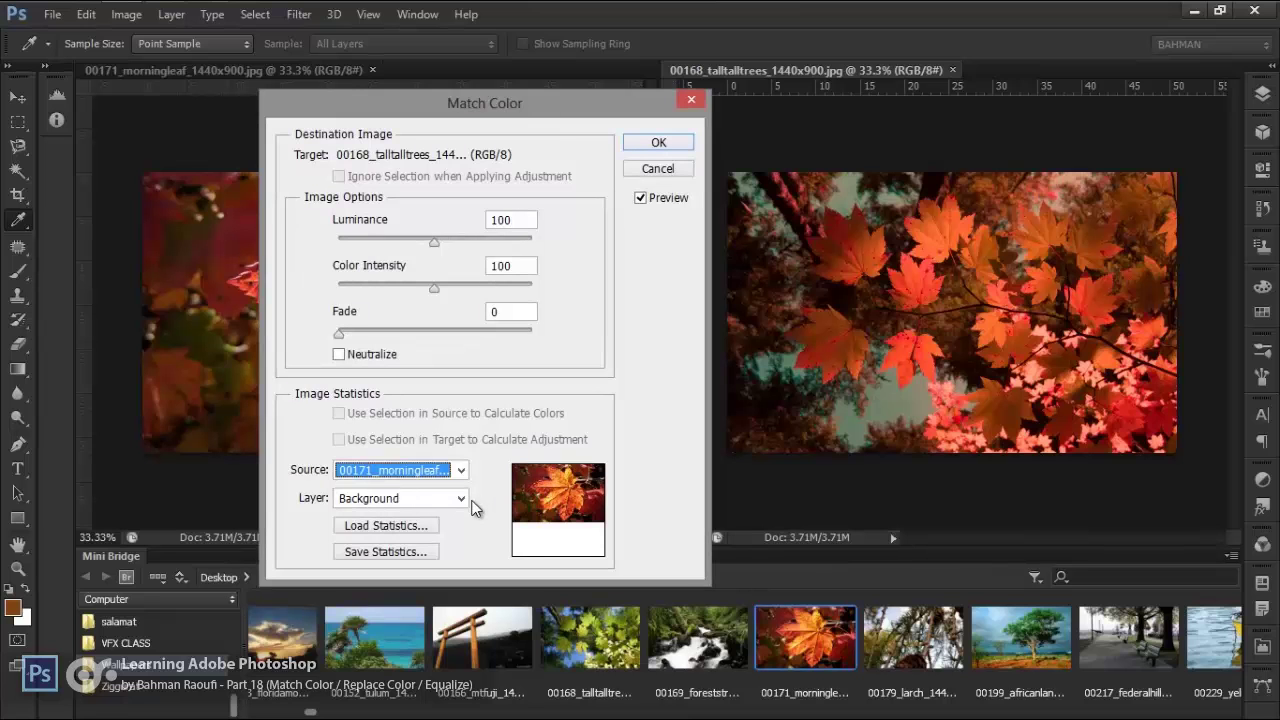
{"action": "left_click_drag", "start_coordinate": [544, 95], "coordinate": [664, 284]}
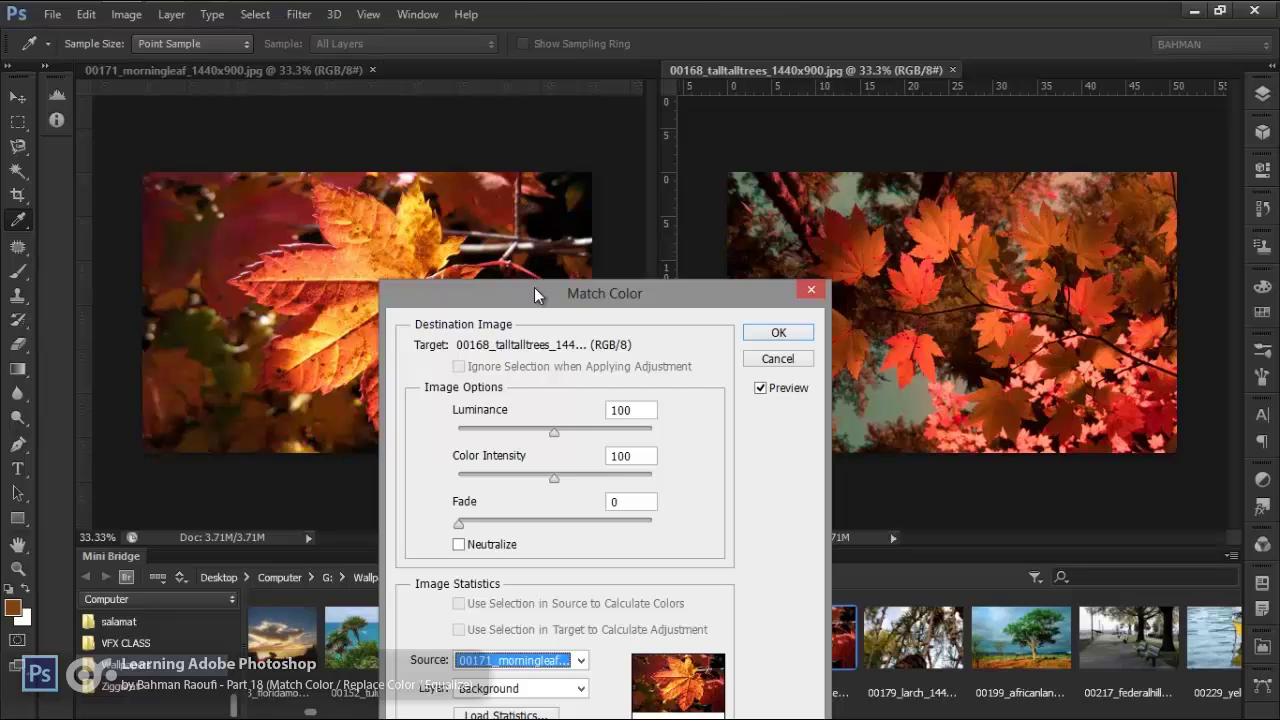
{"action": "left_click_drag", "start_coordinate": [534, 287], "coordinate": [511, 132]}
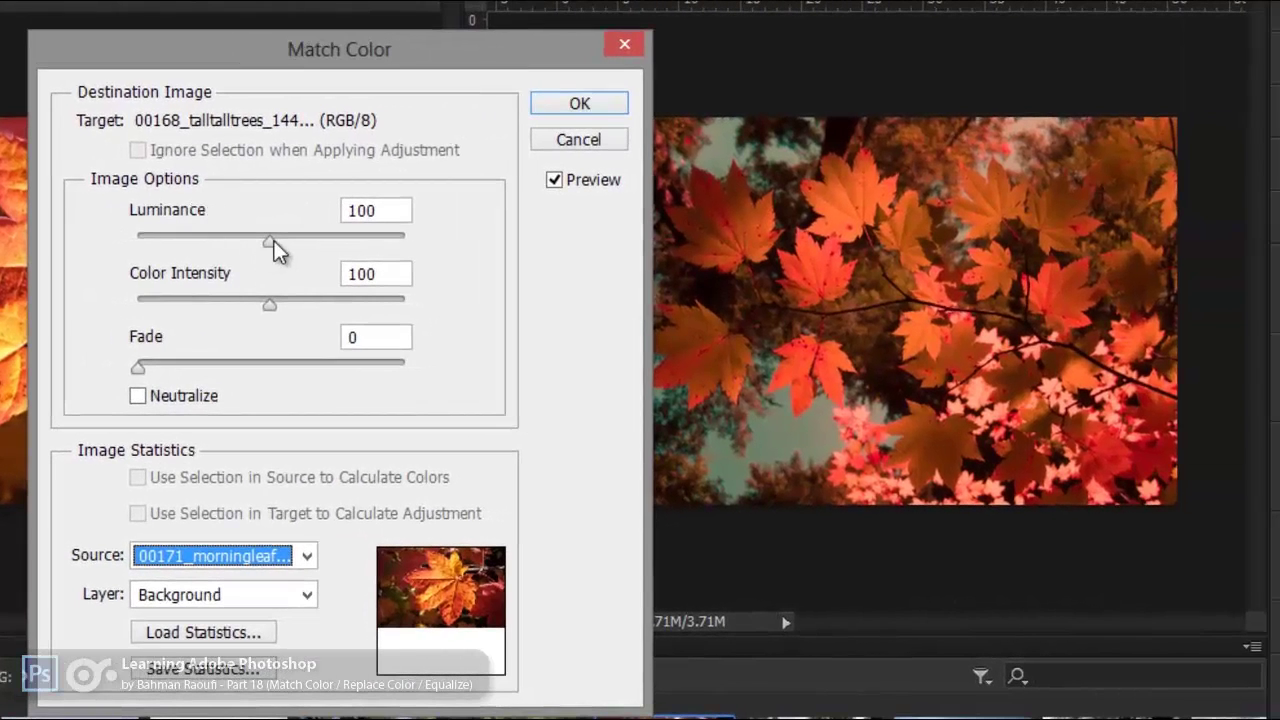
Try the Match Color image options with Luminance 162 and Color Intensity 99
{"action": "left_click_drag", "start_coordinate": [274, 241], "coordinate": [354, 282]}
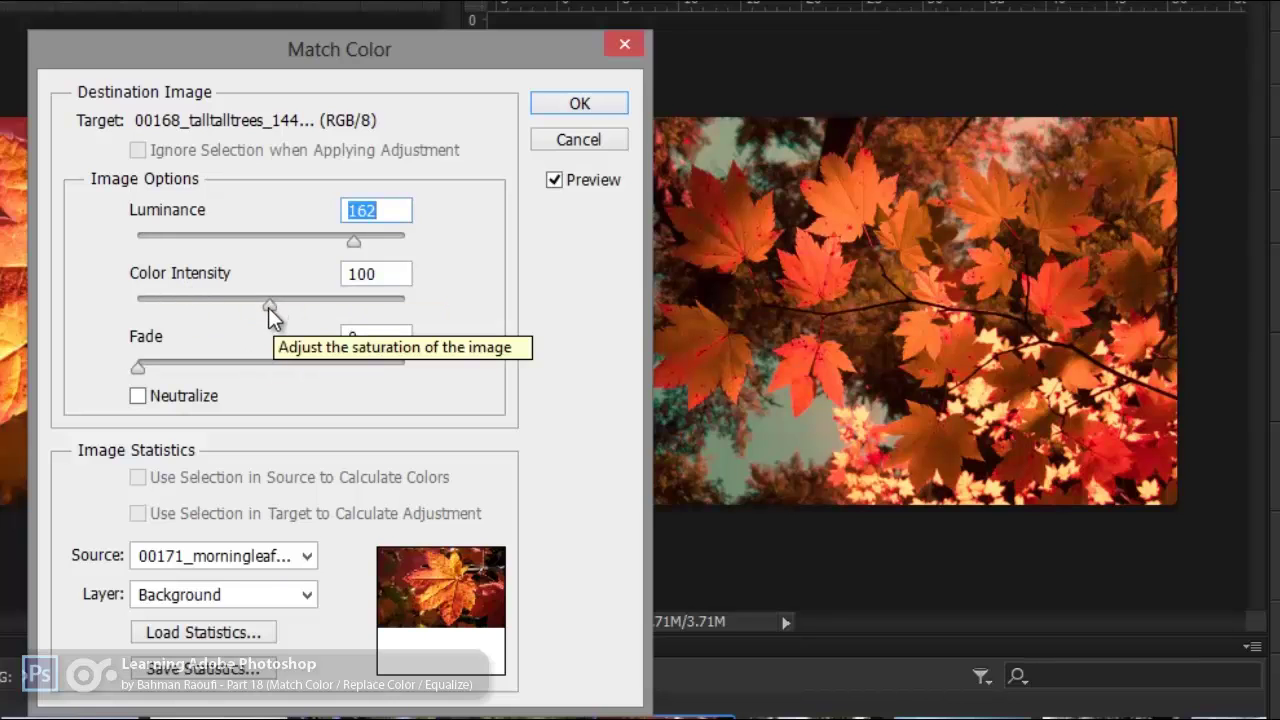
{"action": "left_click_drag", "start_coordinate": [268, 306], "coordinate": [126, 318]}
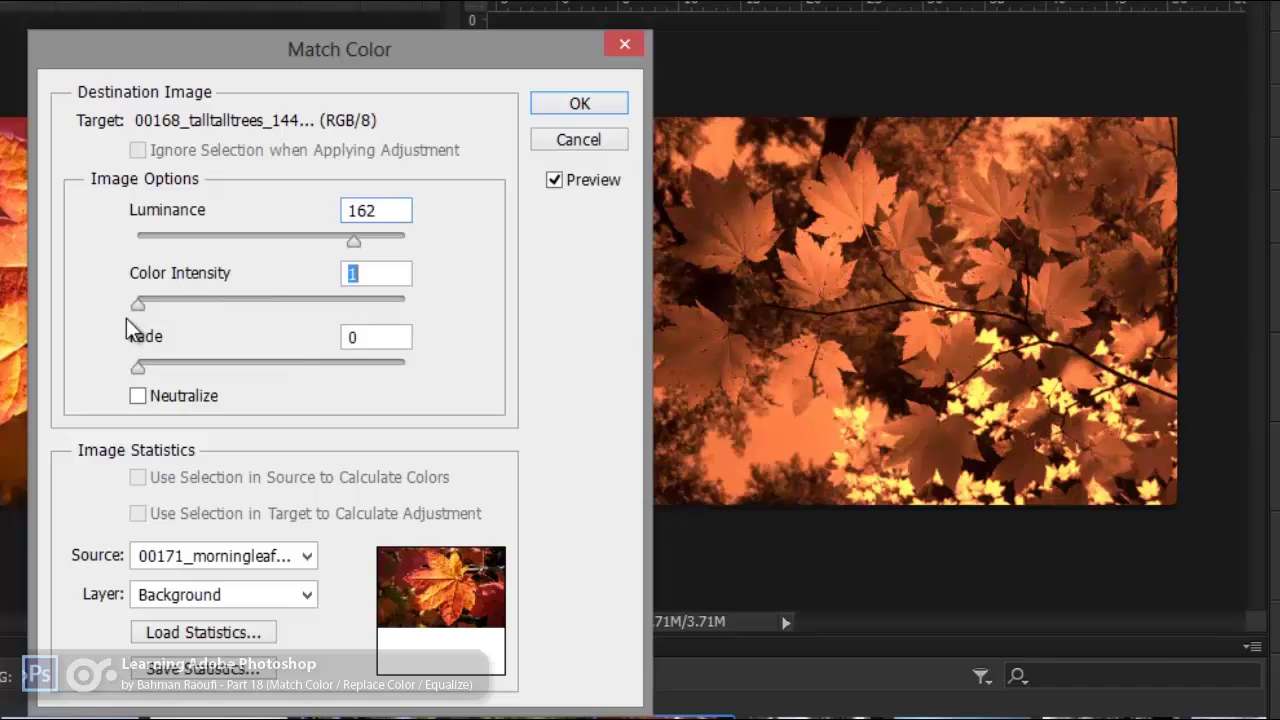
{"action": "left_click_drag", "start_coordinate": [153, 315], "coordinate": [272, 323]}
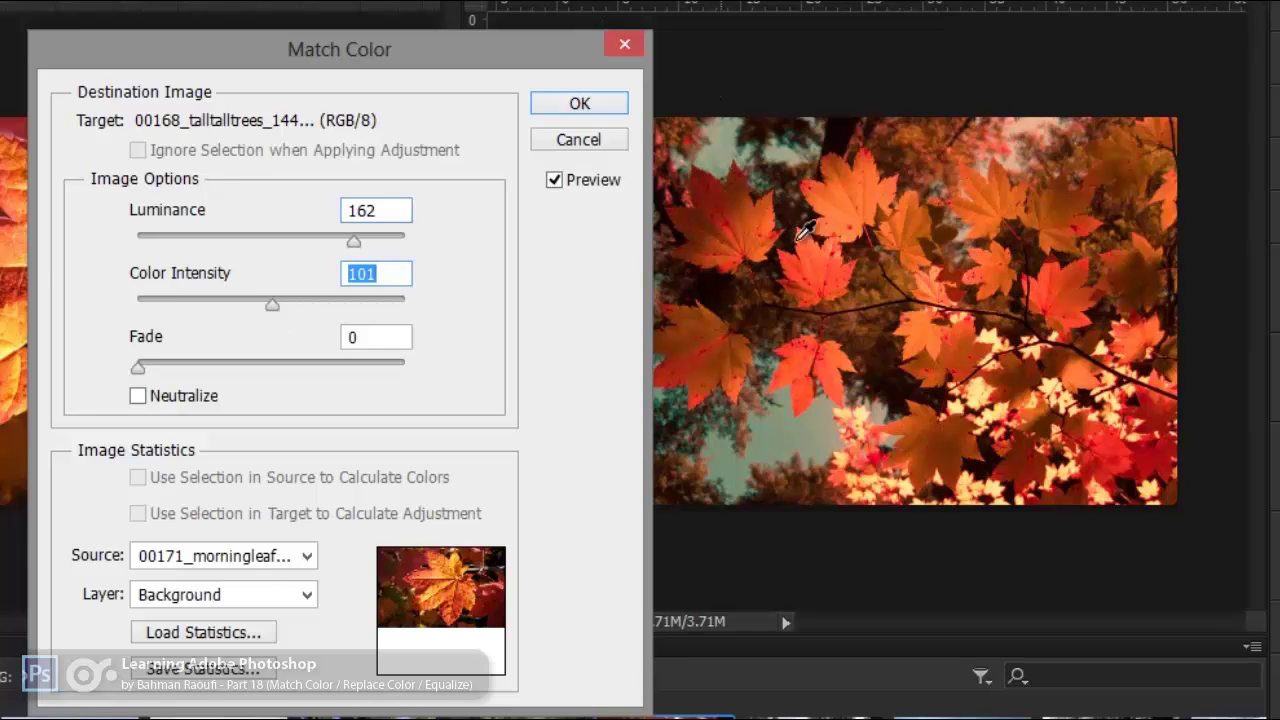
{"action": "mouse_move", "coordinate": [260, 318]}
{"action": "left_mouse_down"}
{"action": "mouse_move", "coordinate": [128, 318]}
{"action": "mouse_move", "coordinate": [343, 318]}
{"action": "mouse_move", "coordinate": [268, 316]}
{"action": "left_mouse_up"}
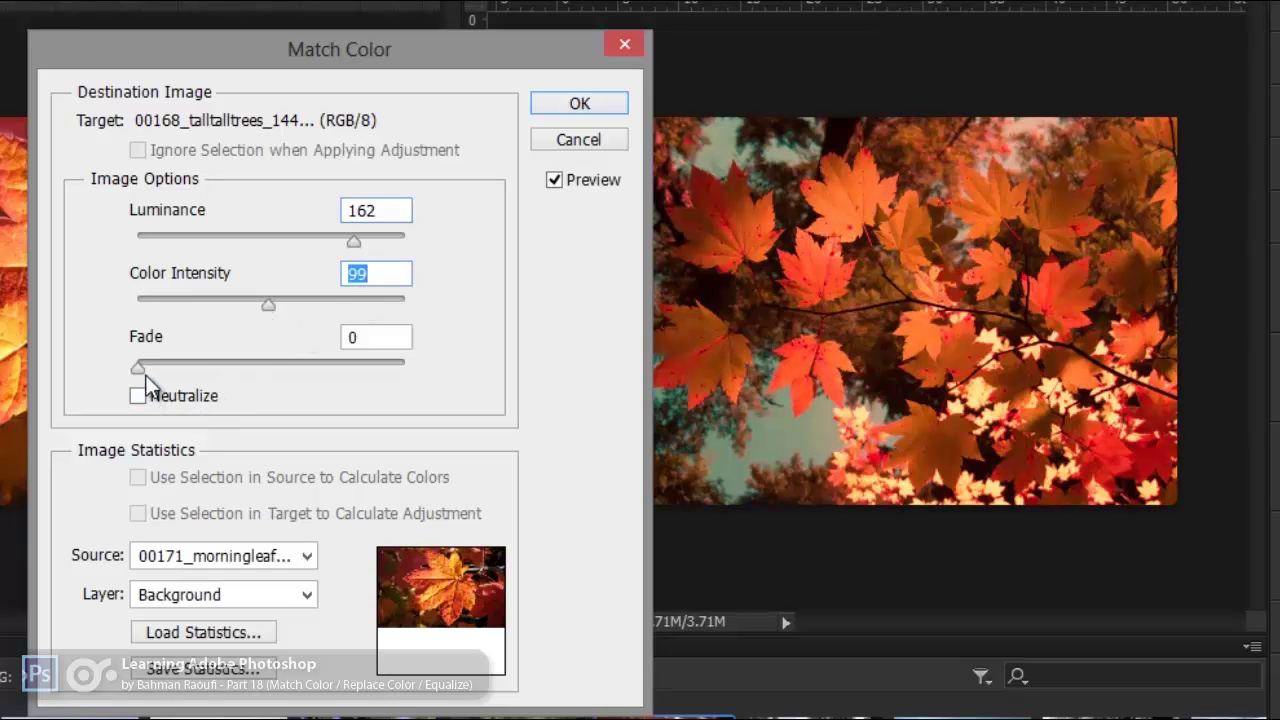
Try fading the colour match at 100 and 55, ending with Fade at 12
{"action": "left_click_drag", "start_coordinate": [142, 372], "coordinate": [455, 376]}
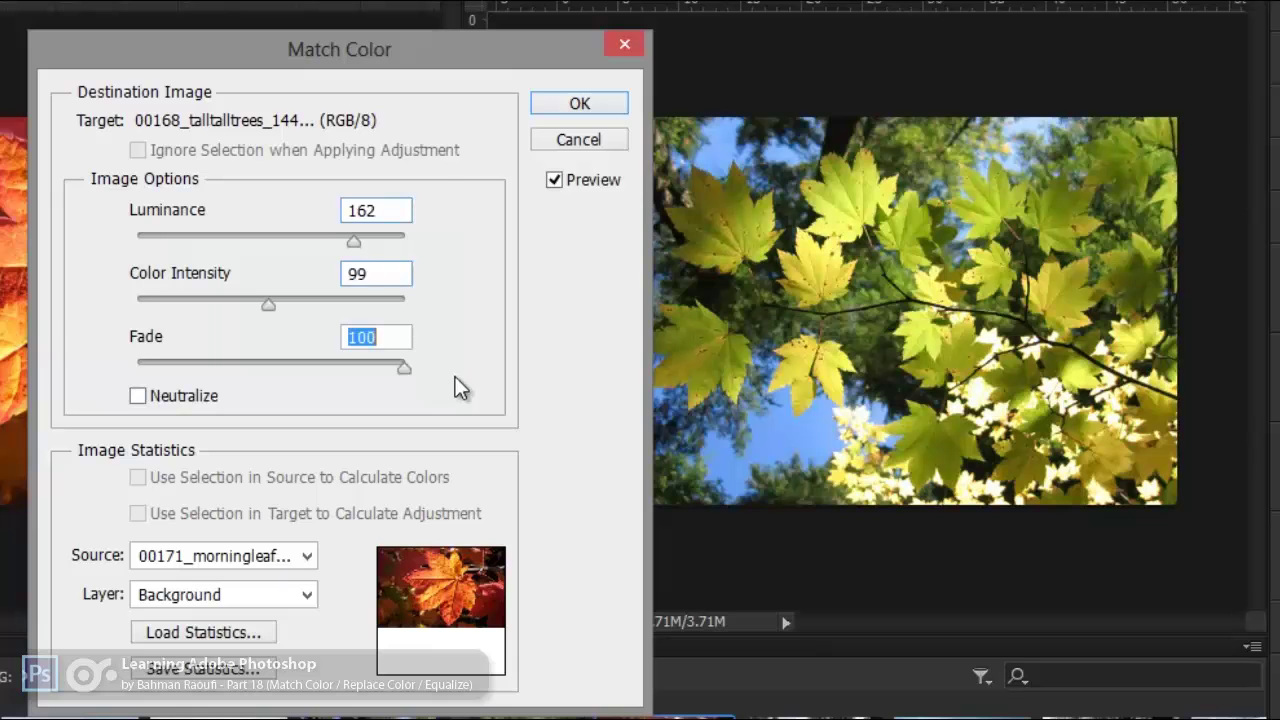
{"action": "left_click_drag", "start_coordinate": [321, 371], "coordinate": [285, 399]}
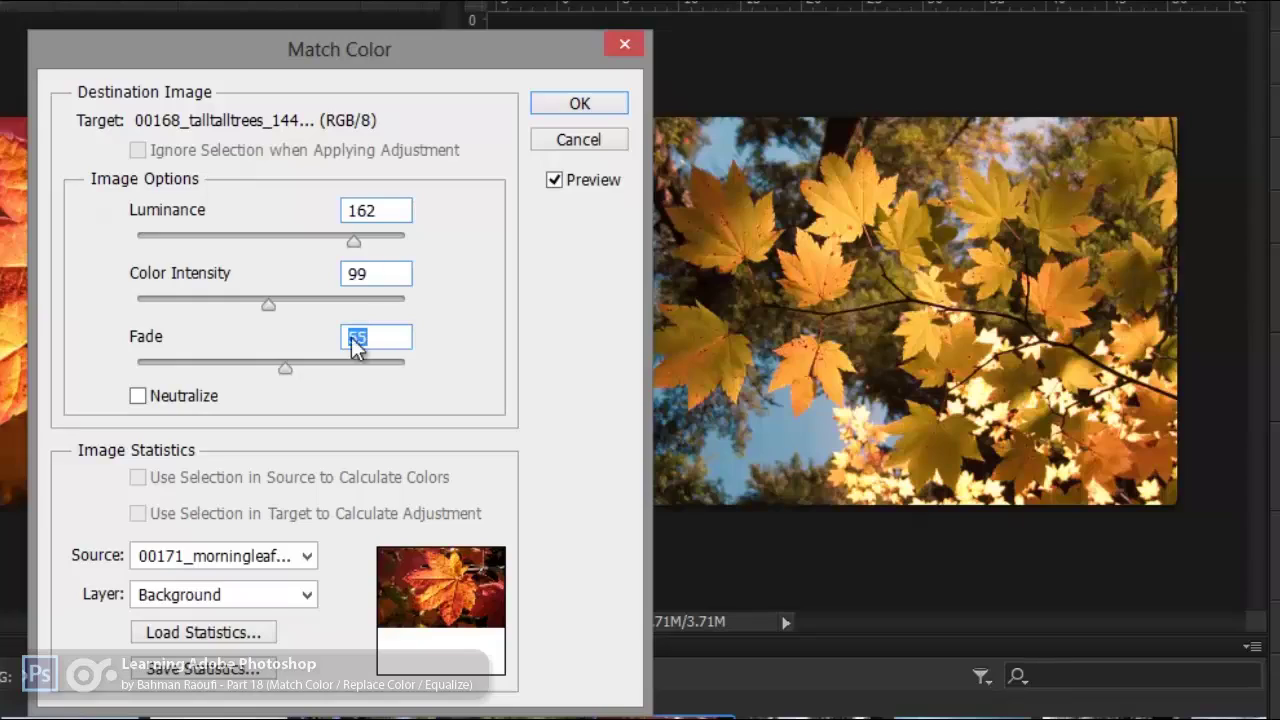
{"action": "left_click_drag", "start_coordinate": [279, 371], "coordinate": [170, 372]}
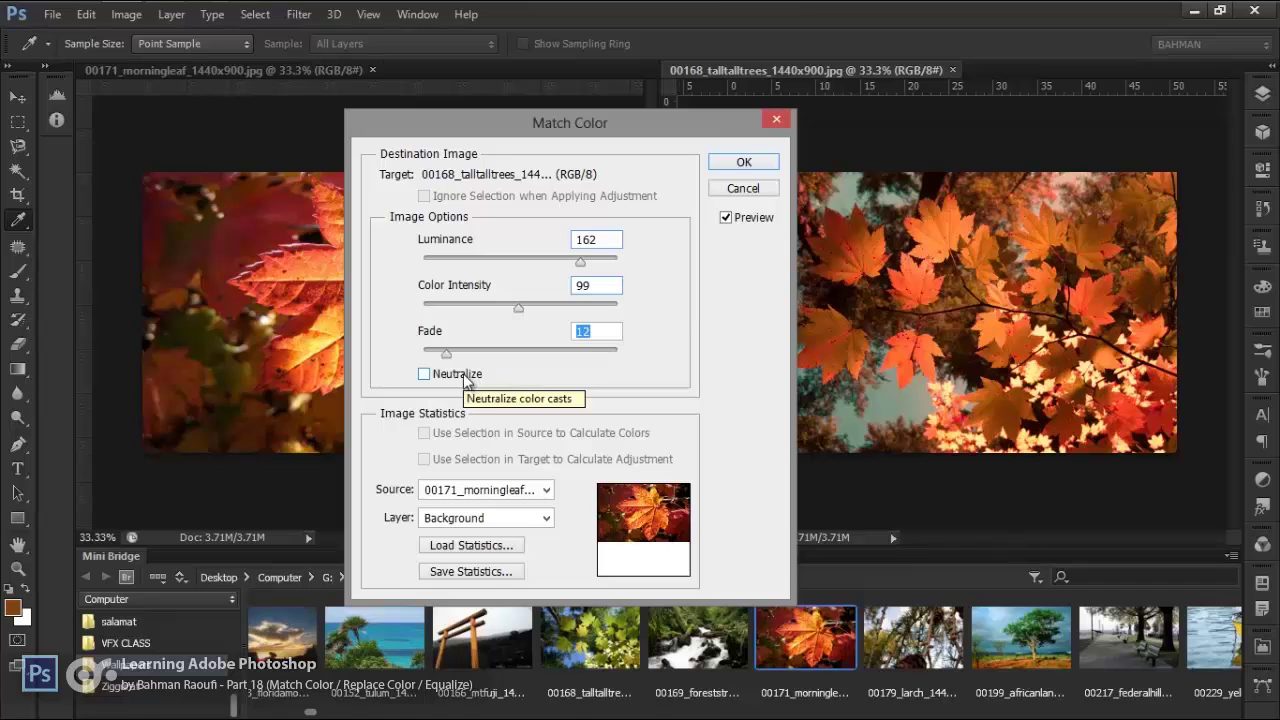
Try Neutralize with Fade 0 and Color Intensity 76, turn it off again, and look at the option for loading saved statistics
{"action": "left_click", "coordinate": [464, 376]}
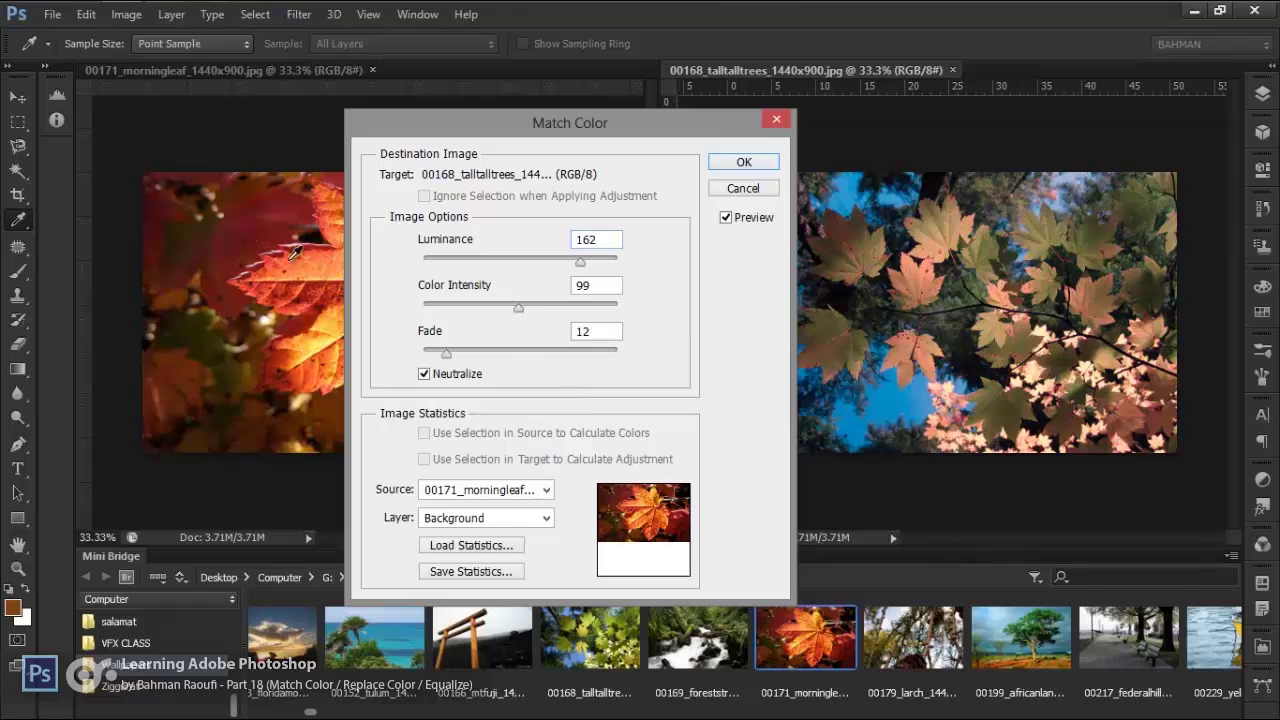
{"action": "left_click_drag", "start_coordinate": [446, 352], "coordinate": [366, 360]}
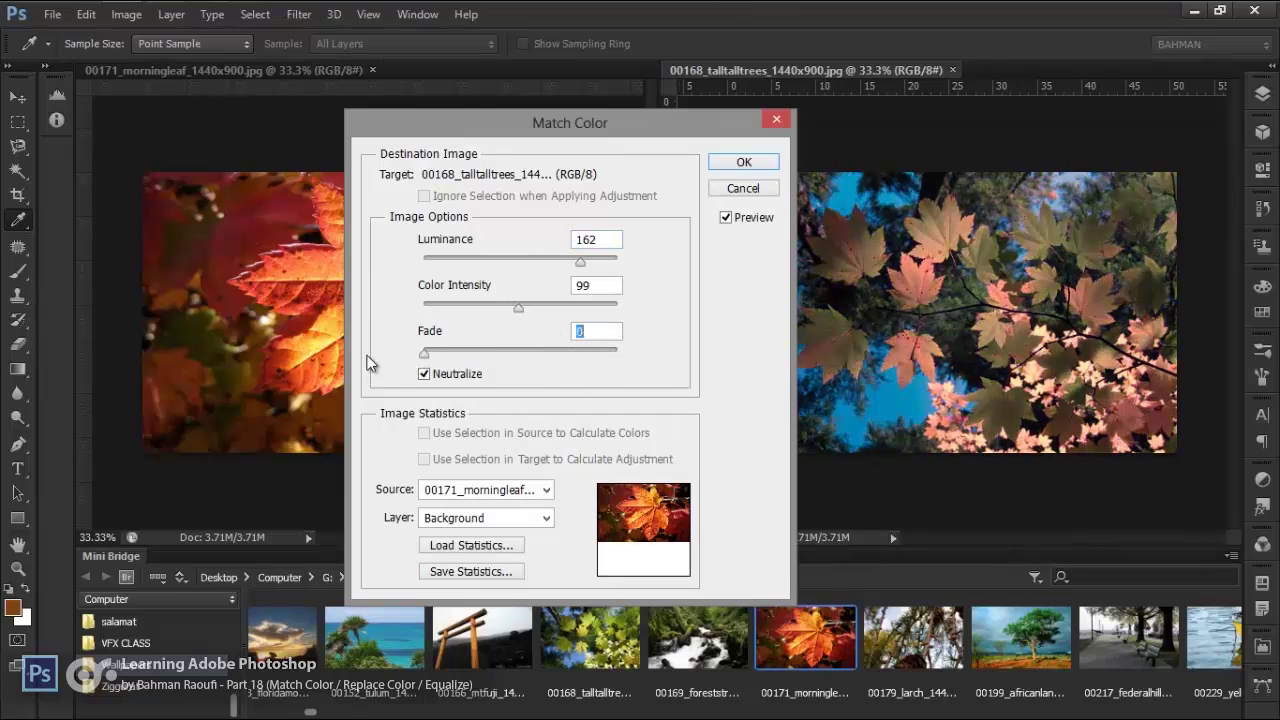
{"action": "left_click_drag", "start_coordinate": [520, 308], "coordinate": [497, 323]}
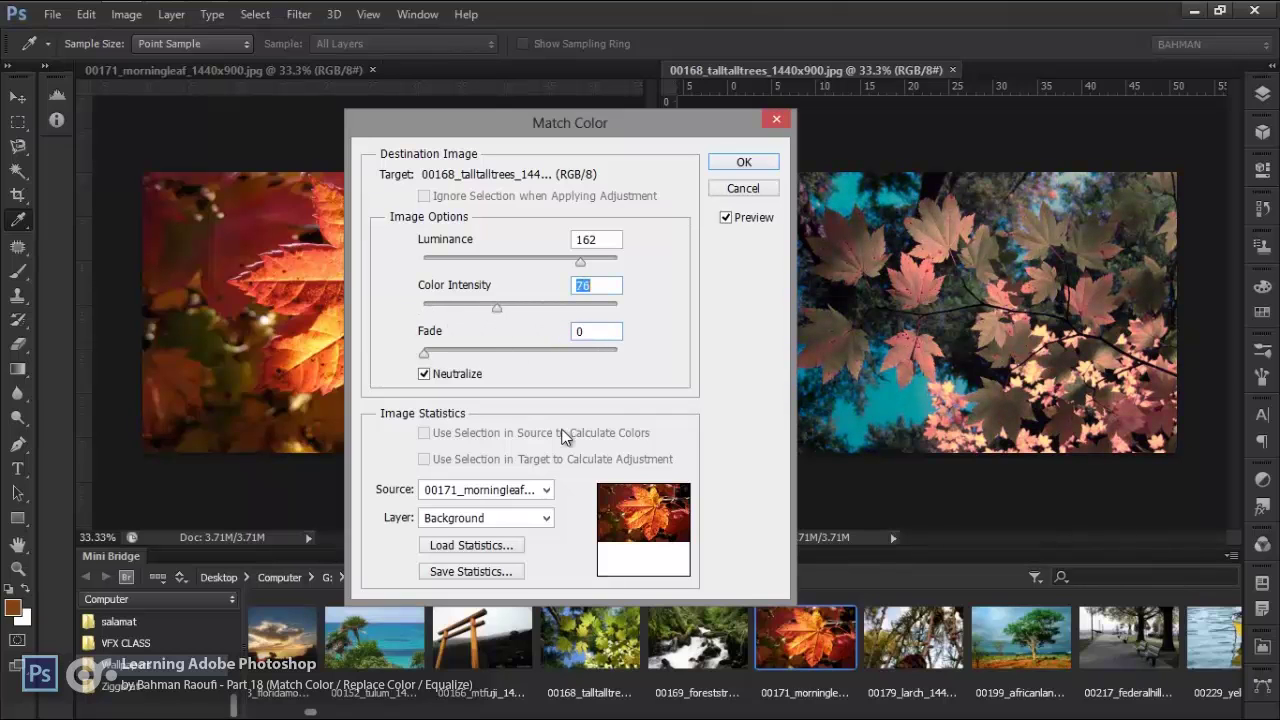
{"action": "mouse_move", "coordinate": [440, 362]}
{"action": "left_mouse_down"}
{"action": "mouse_move", "coordinate": [659, 350]}
{"action": "mouse_move", "coordinate": [424, 352]}
{"action": "left_mouse_up"}
{"action": "left_click", "coordinate": [470, 376]}
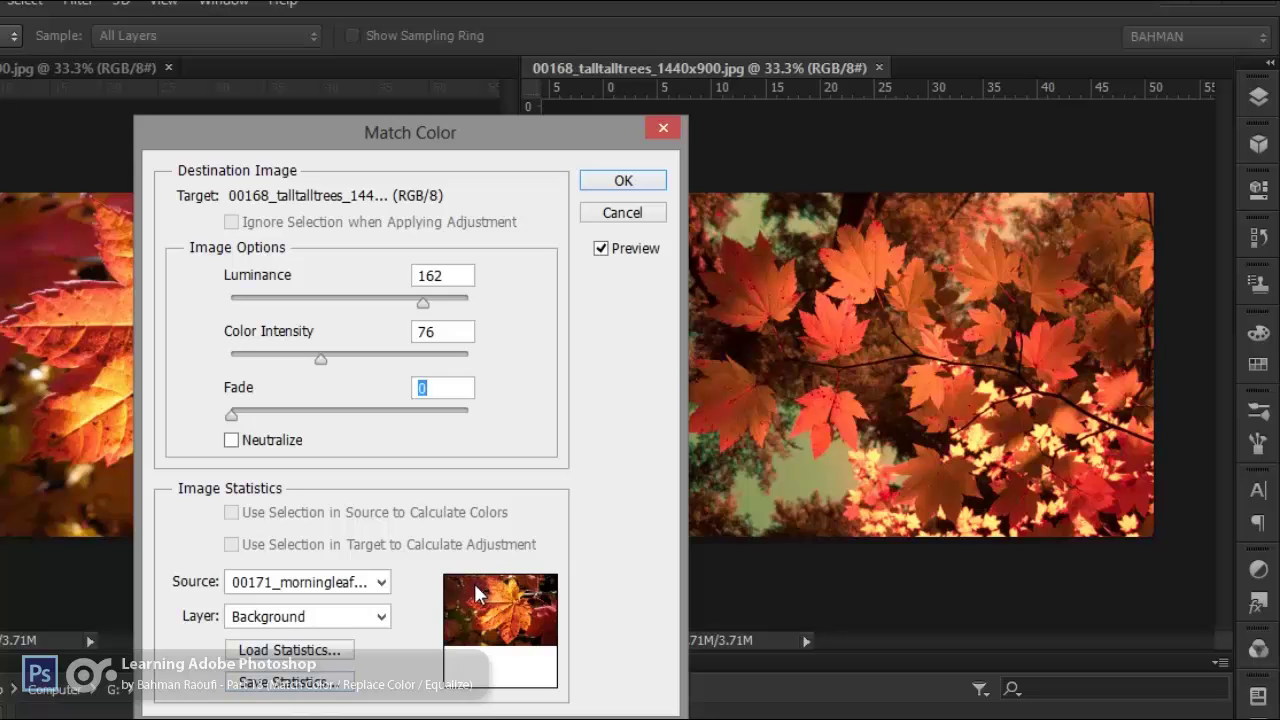
{"action": "left_click", "coordinate": [312, 656]}
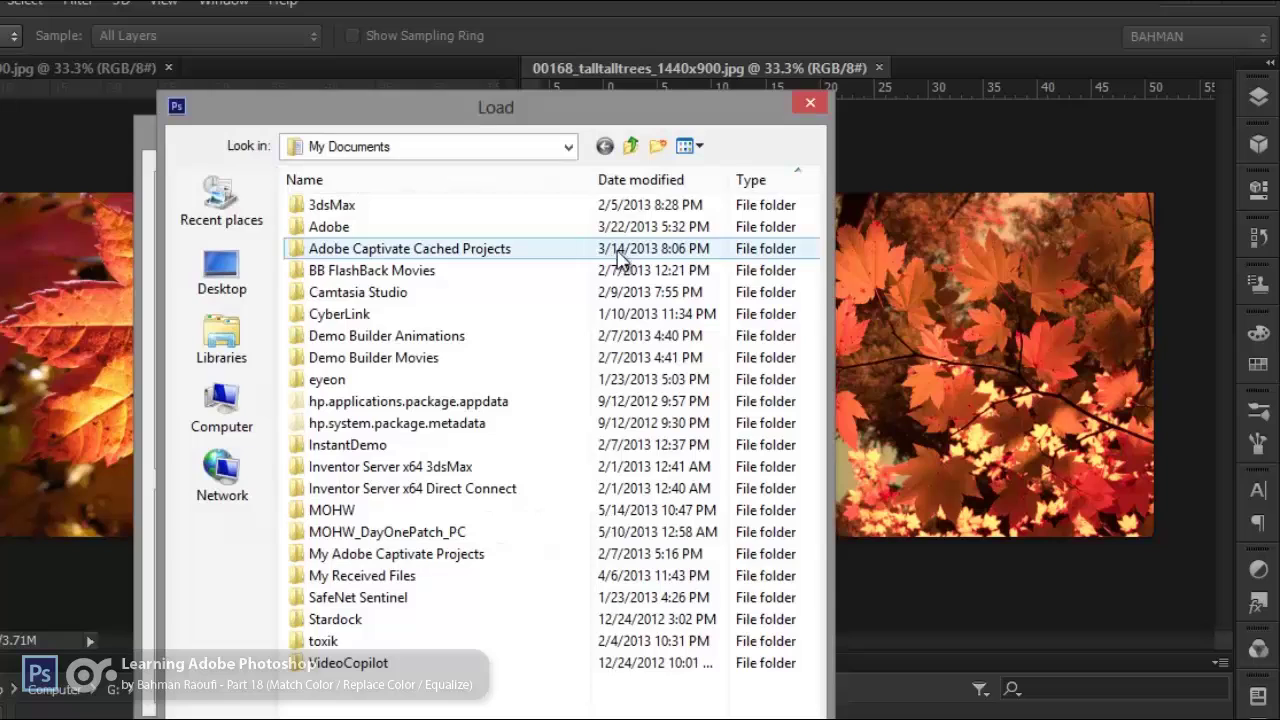
{"action": "left_click", "coordinate": [810, 103]}
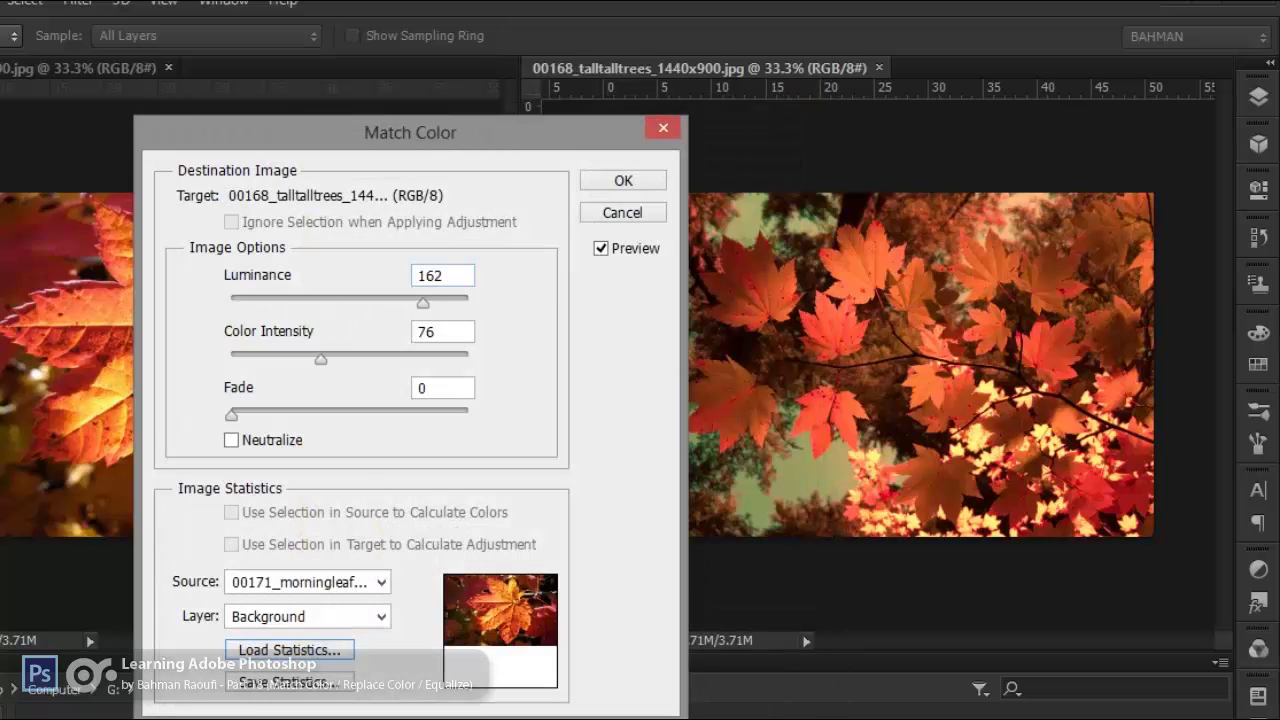
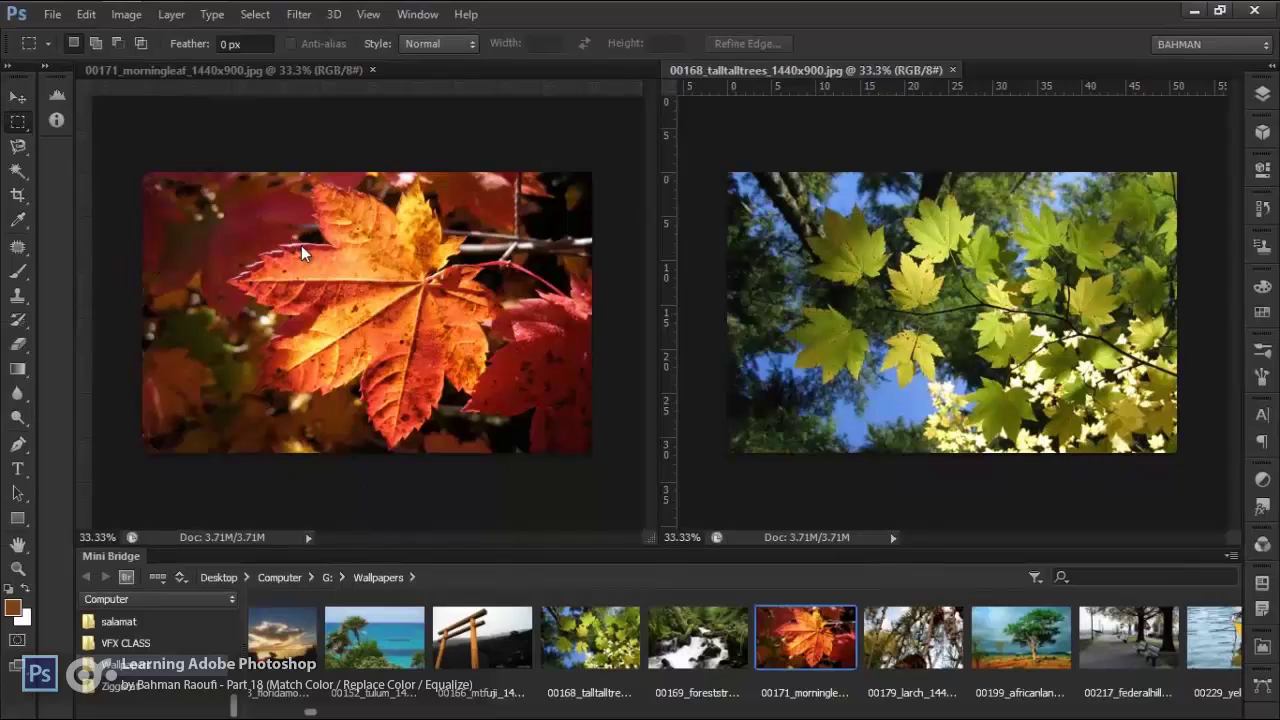
Select a rectangular area over the centre of the red leaf and another around the upper-left leaf of the green leaf photo
{"action": "left_click_drag", "start_coordinate": [352, 236], "coordinate": [219, 335]}
{"action": "left_click_drag", "start_coordinate": [316, 274], "coordinate": [438, 260]}
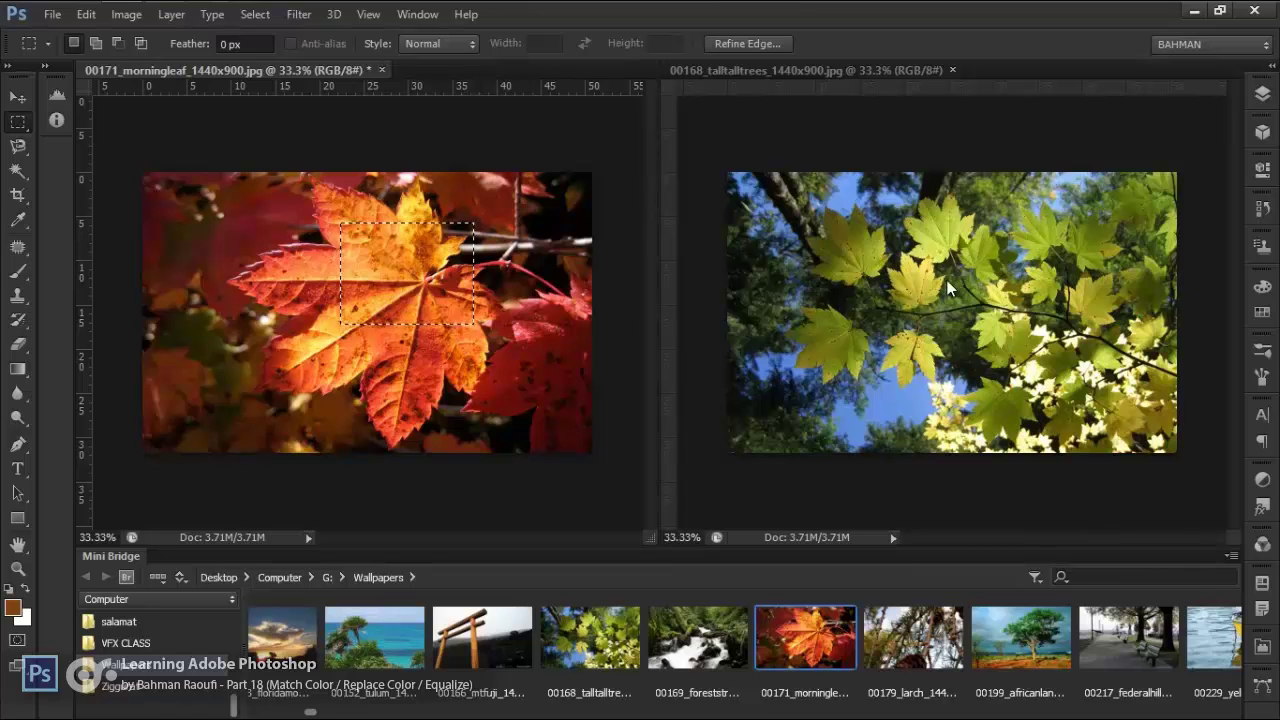
{"action": "left_click", "coordinate": [891, 205]}
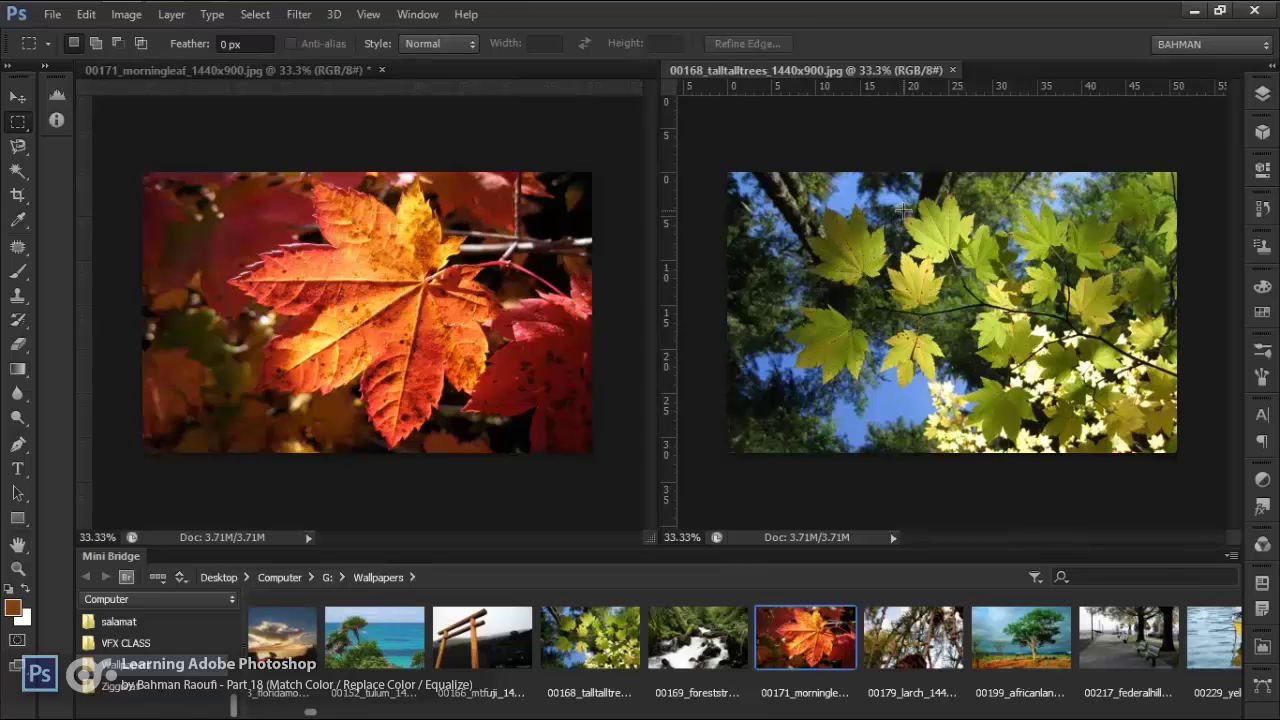
{"action": "left_click_drag", "start_coordinate": [895, 201], "coordinate": [797, 292]}
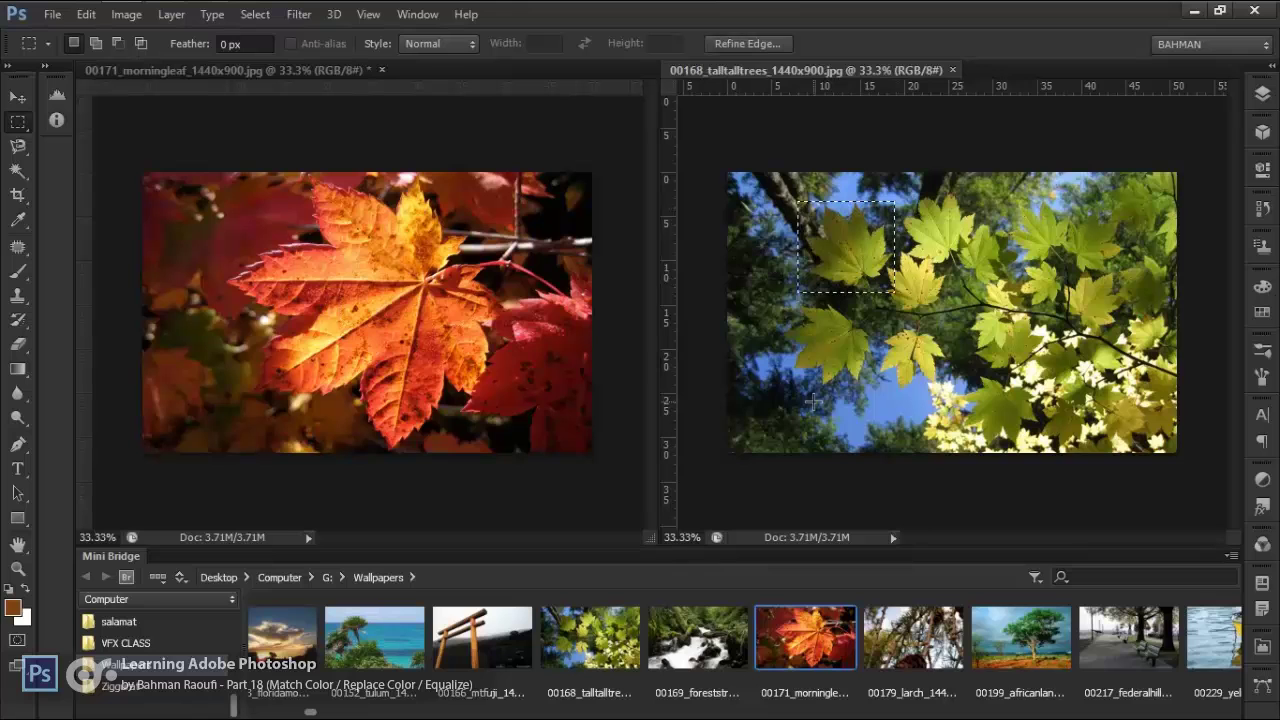
{"action": "left_click", "coordinate": [495, 303]}
{"action": "left_click", "coordinate": [825, 249]}
{"action": "left_click", "coordinate": [567, 277]}
{"action": "left_click", "coordinate": [785, 261]}
{"action": "left_click", "coordinate": [572, 274]}
{"action": "left_click", "coordinate": [863, 234]}
Try Match Color on the selected area of the green leaf photo with 00171_morningleaf_1440x900.jpg as the source
{"action": "left_click", "coordinate": [127, 16]}
{"action": "mouse_move", "coordinate": [150, 62]}
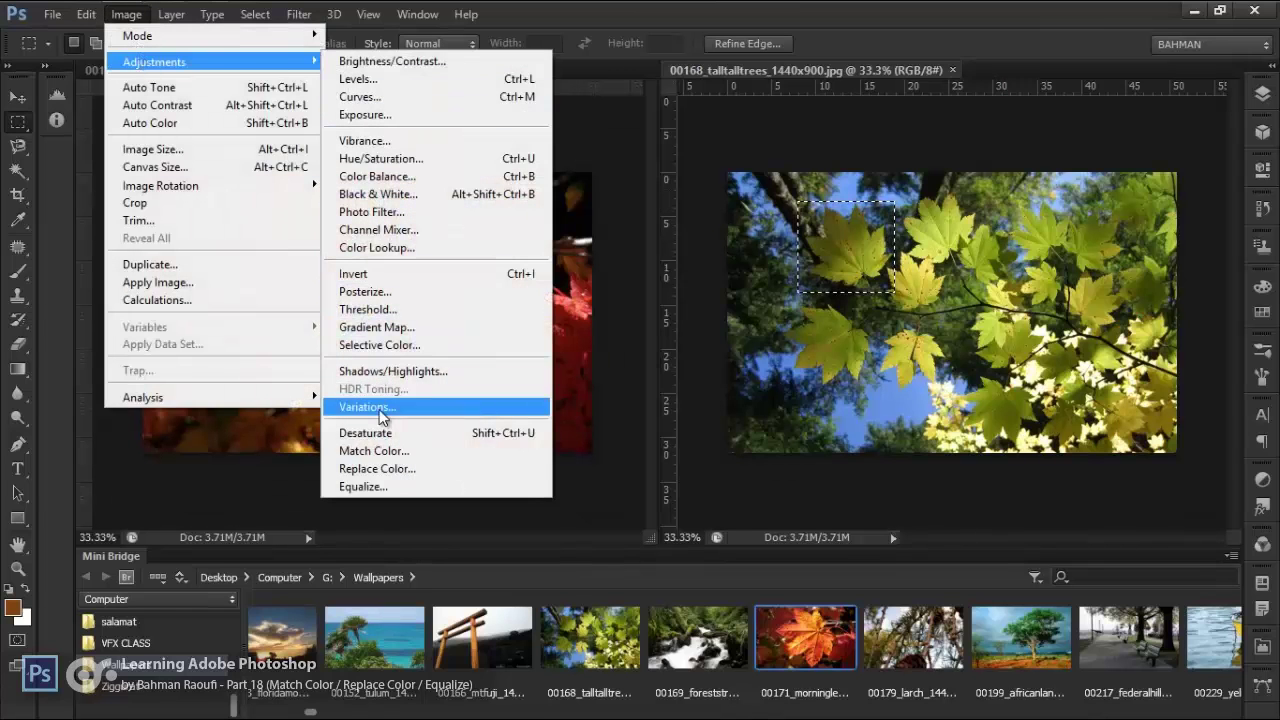
{"action": "left_click", "coordinate": [405, 451]}
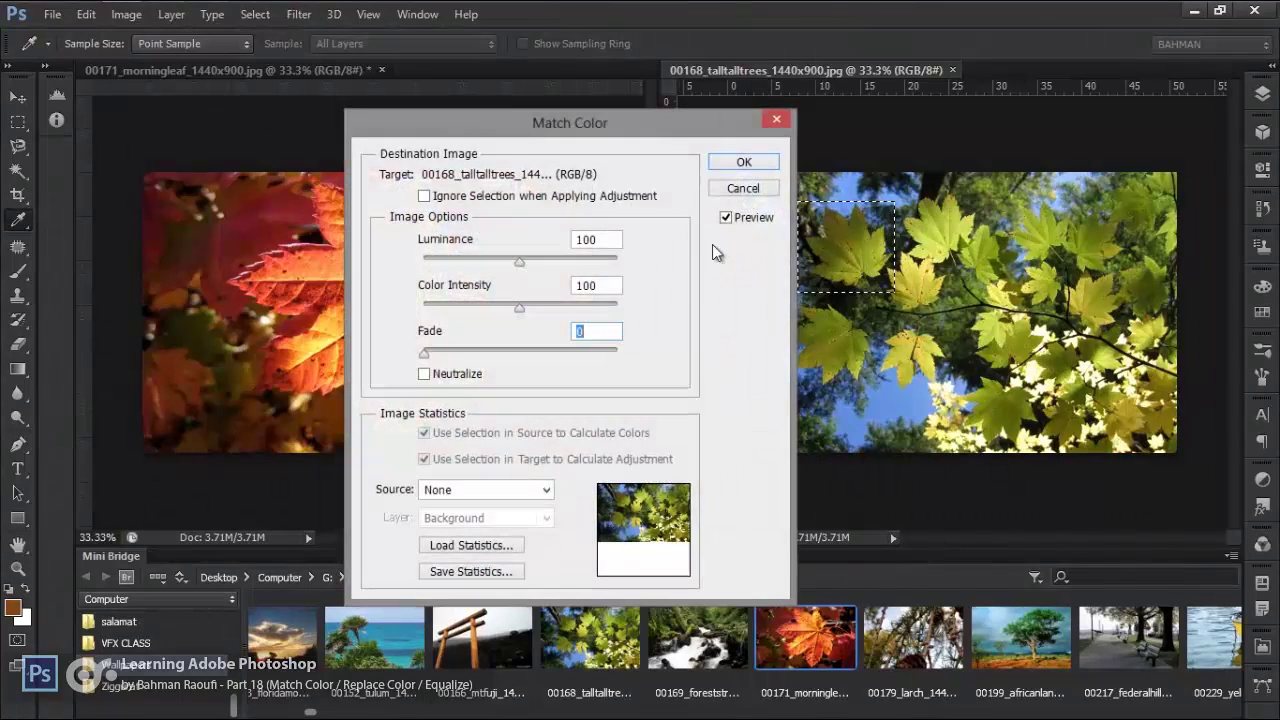
{"action": "left_click_drag", "start_coordinate": [577, 125], "coordinate": [605, 86]}
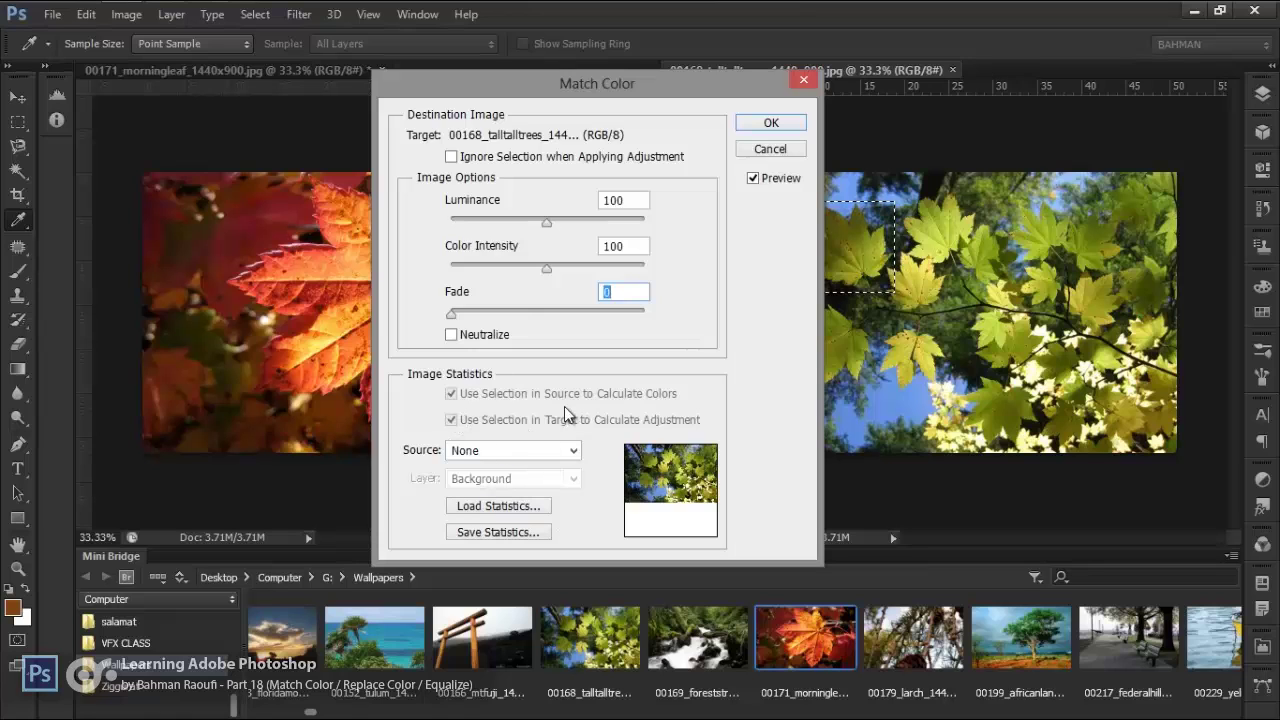
{"action": "left_click", "coordinate": [527, 450]}
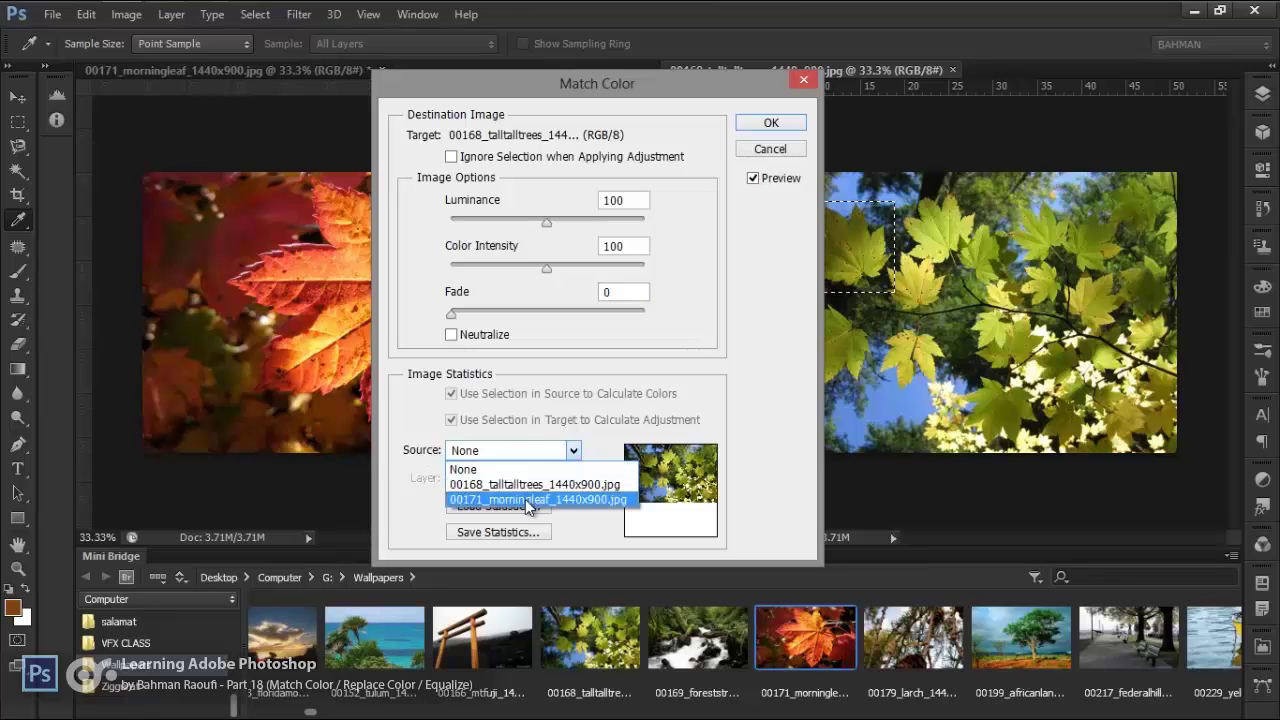
{"action": "left_click", "coordinate": [527, 500]}
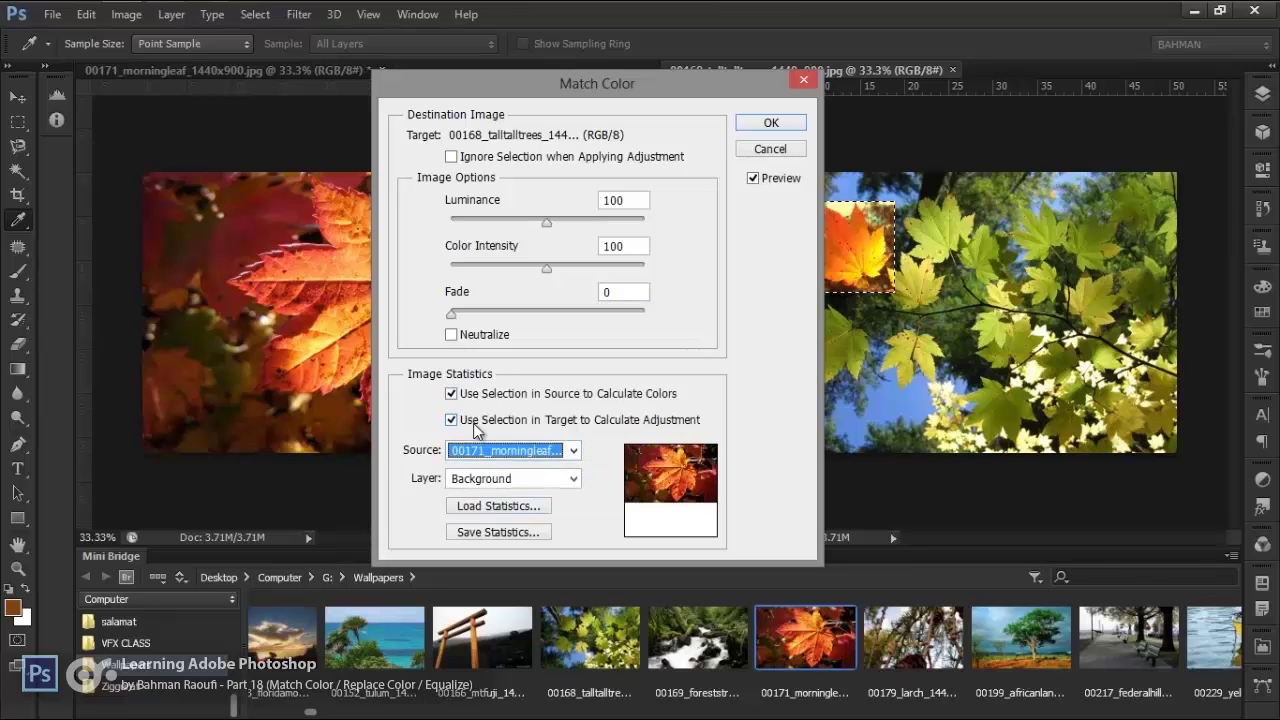
Try applying the colour match to the whole green leaf photo by enabling Ignore Selection when Applying Adjustment, keeping the dialog clear of the photos
{"action": "left_click_drag", "start_coordinate": [585, 94], "coordinate": [993, 368]}
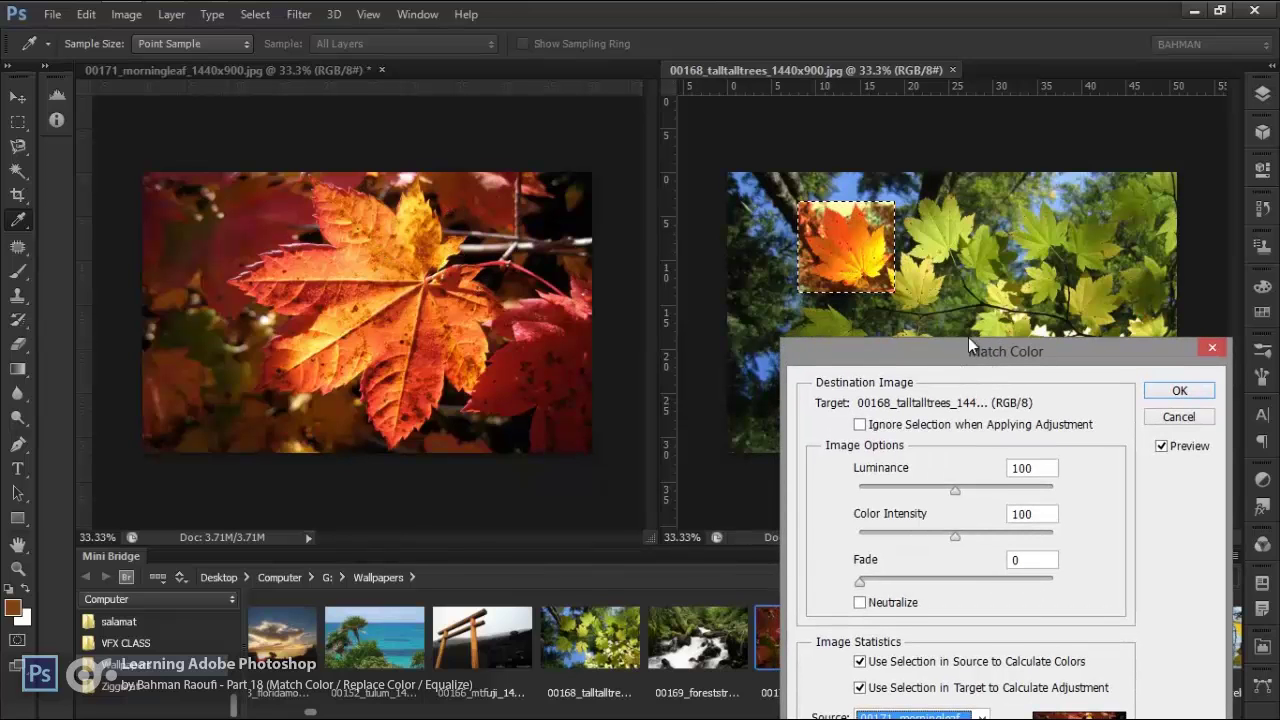
{"action": "left_click_drag", "start_coordinate": [968, 337], "coordinate": [981, 310]}
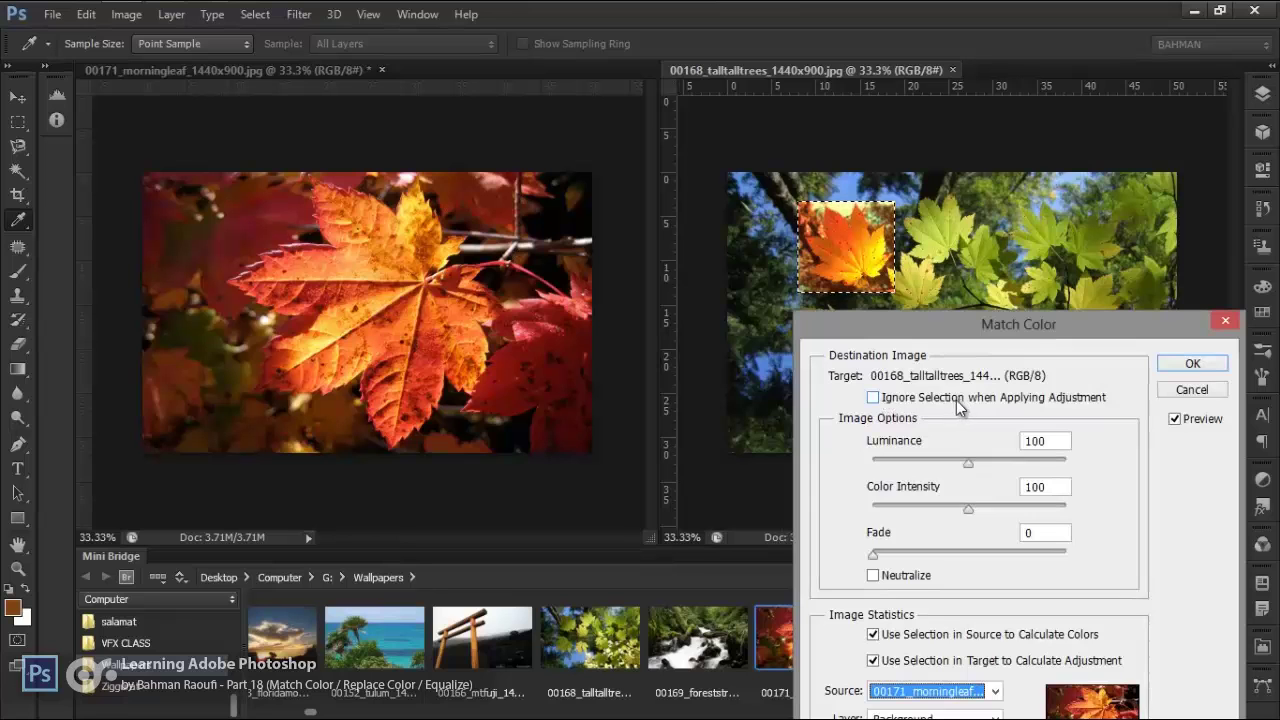
{"action": "left_click", "coordinate": [957, 403]}
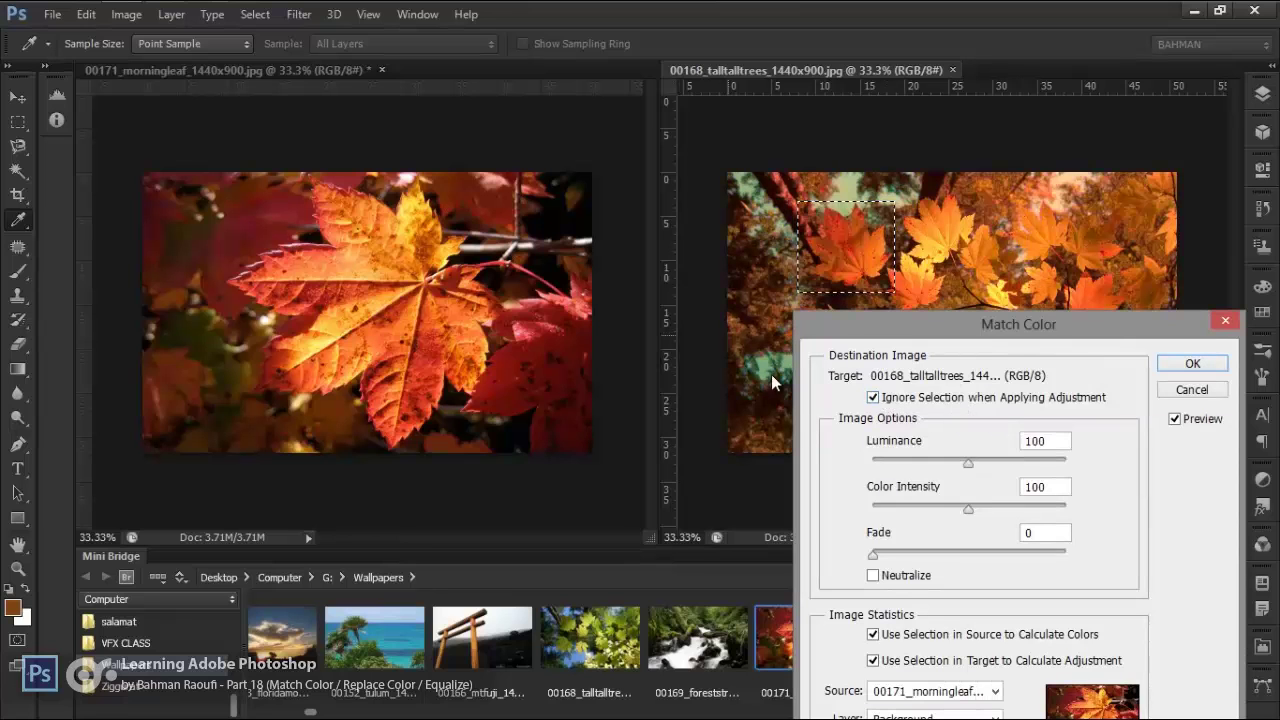
{"action": "left_click_drag", "start_coordinate": [983, 330], "coordinate": [786, 503]}
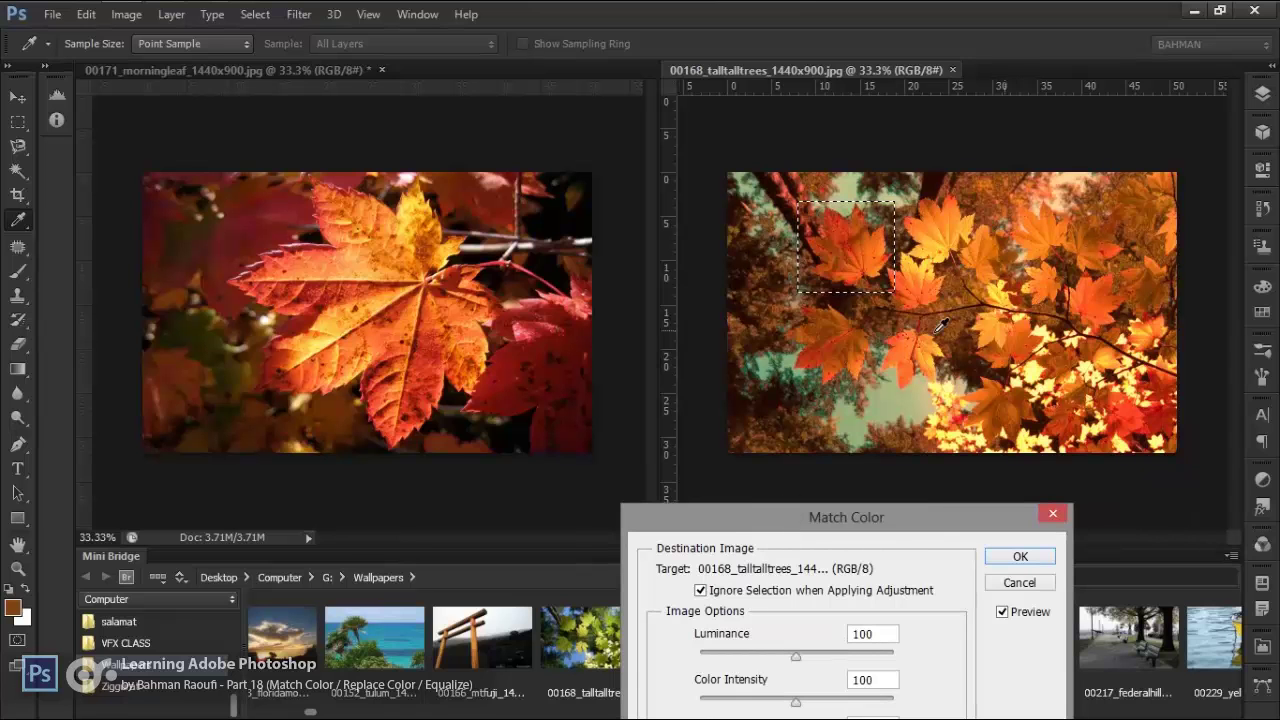
{"action": "left_click_drag", "start_coordinate": [745, 515], "coordinate": [359, 97]}
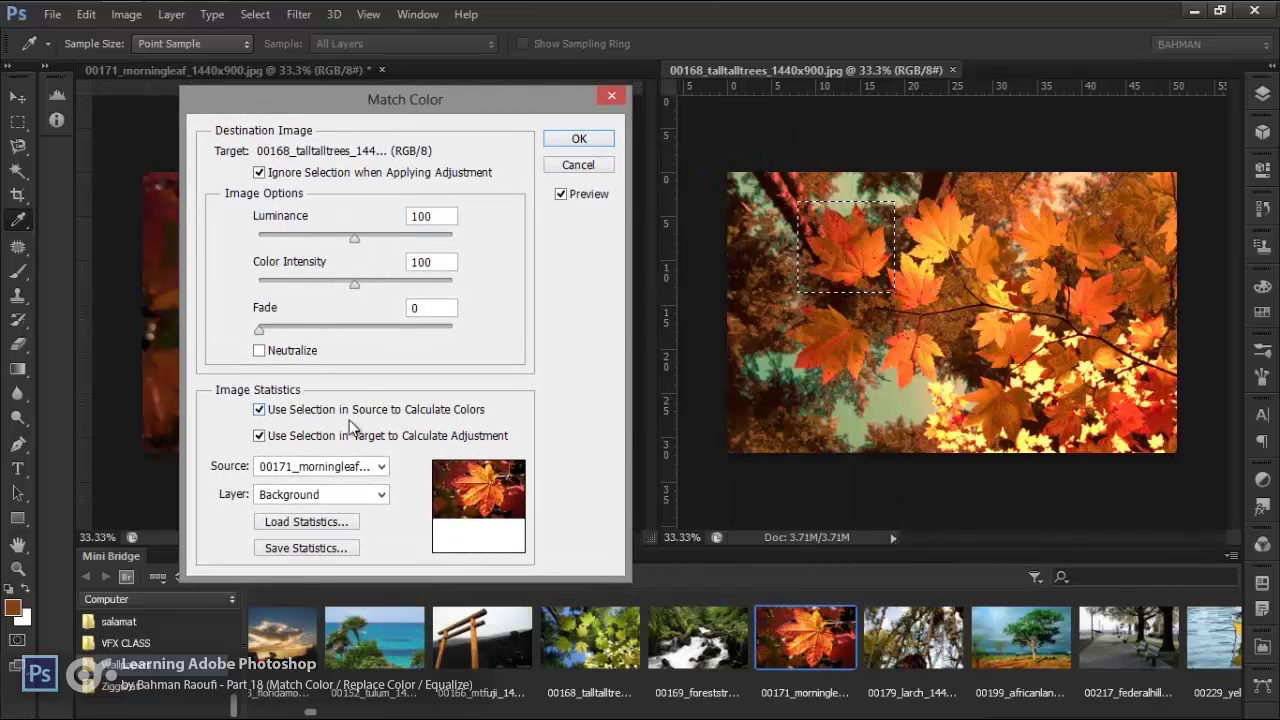
{"action": "left_click_drag", "start_coordinate": [408, 100], "coordinate": [601, 104]}
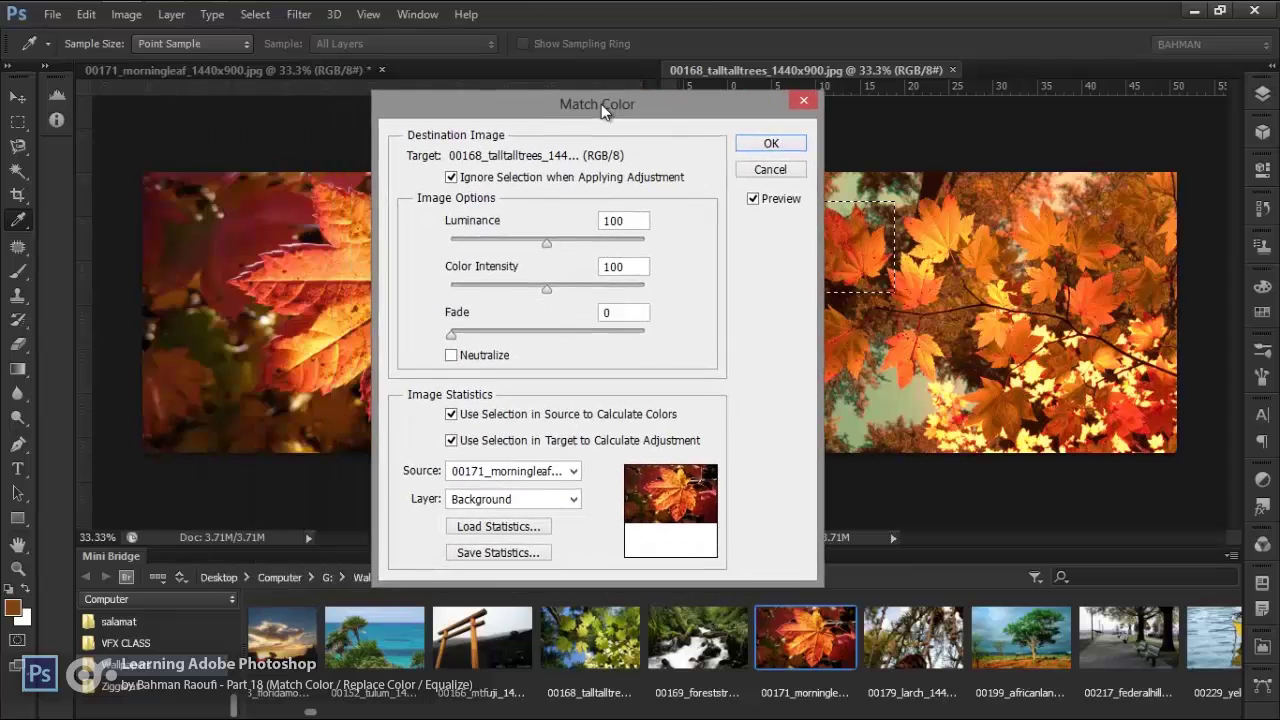
Compare the colour match with the source selection and the target selection each excluded in turn, re-enabling each one
{"action": "left_click", "coordinate": [513, 420]}
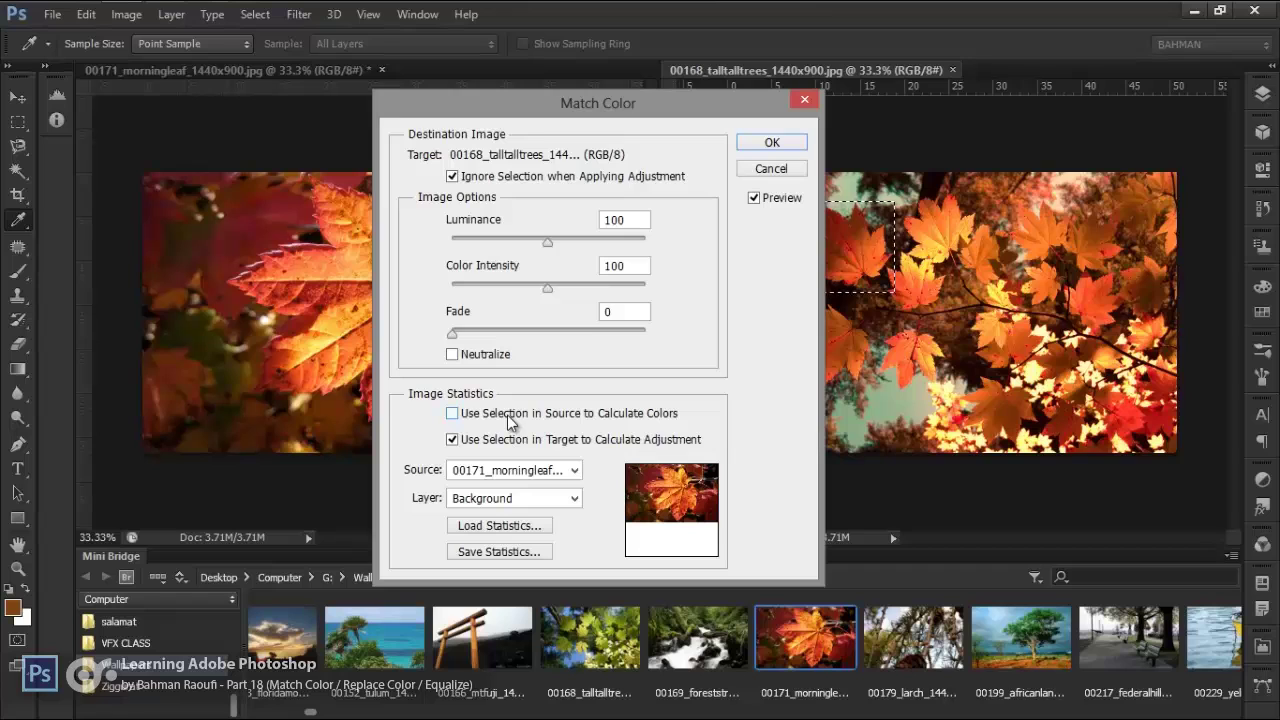
{"action": "left_click", "coordinate": [507, 415]}
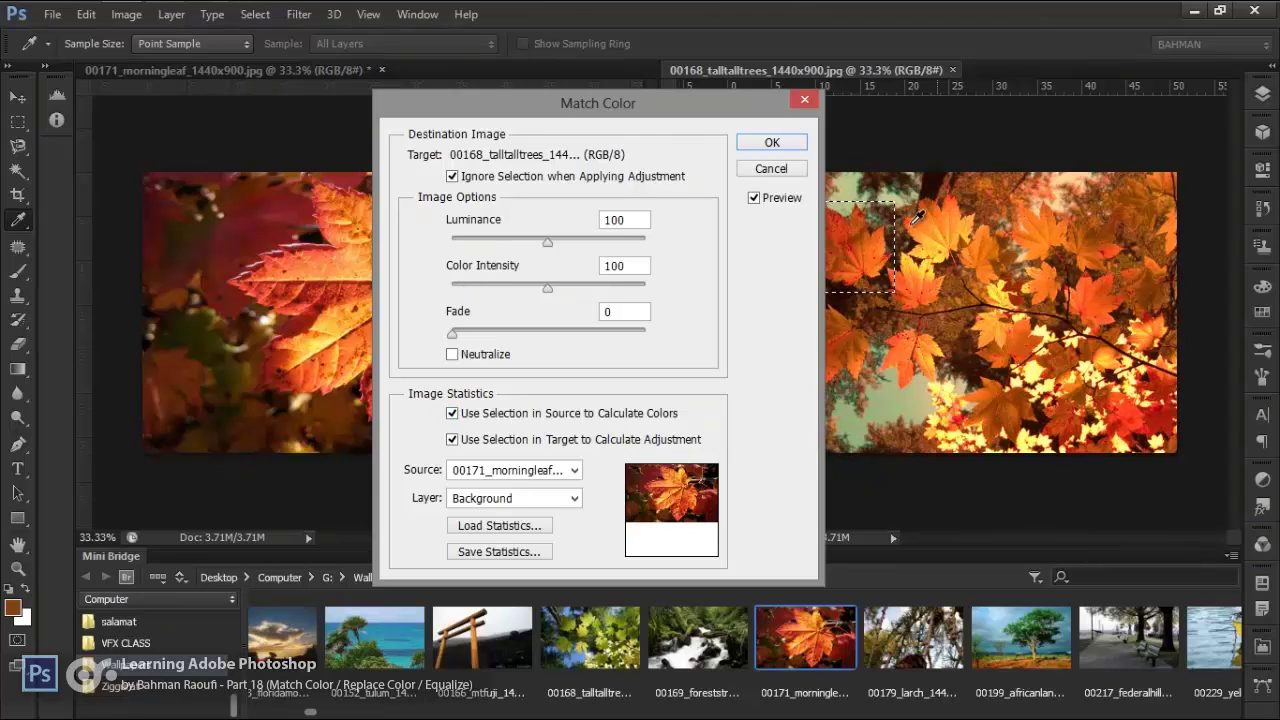
{"action": "left_click", "coordinate": [563, 445]}
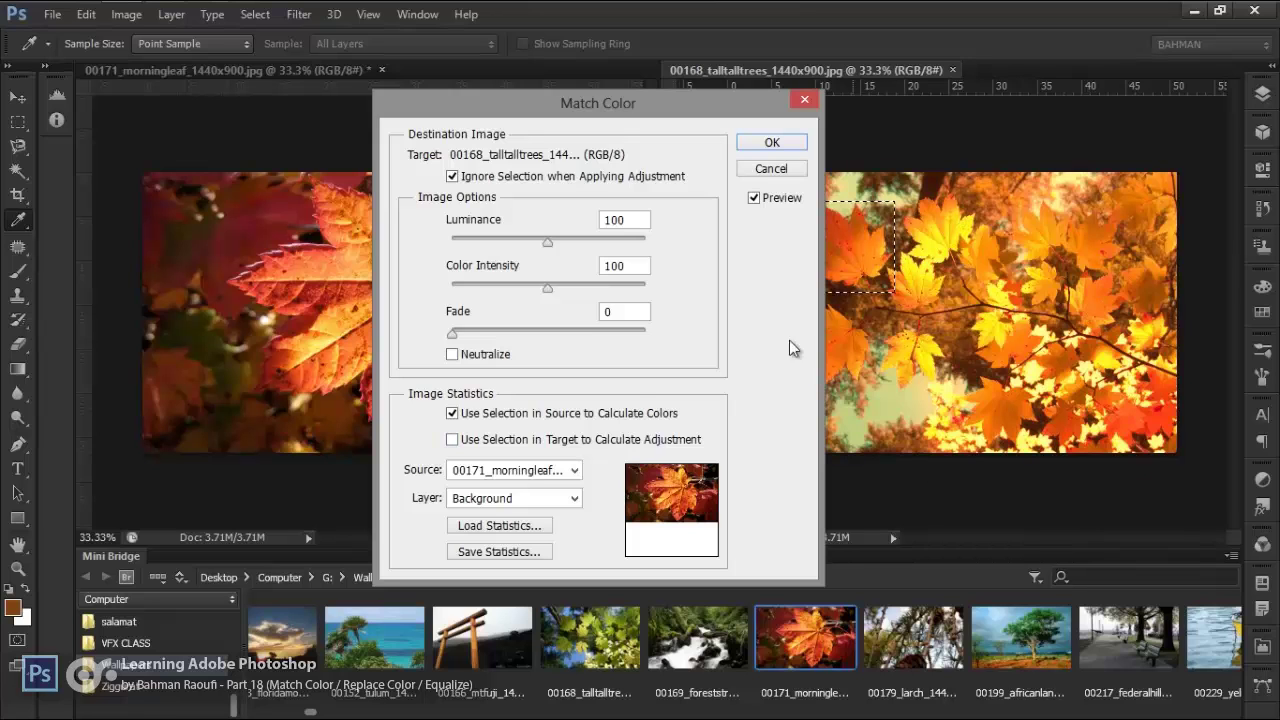
{"action": "left_click", "coordinate": [560, 446]}
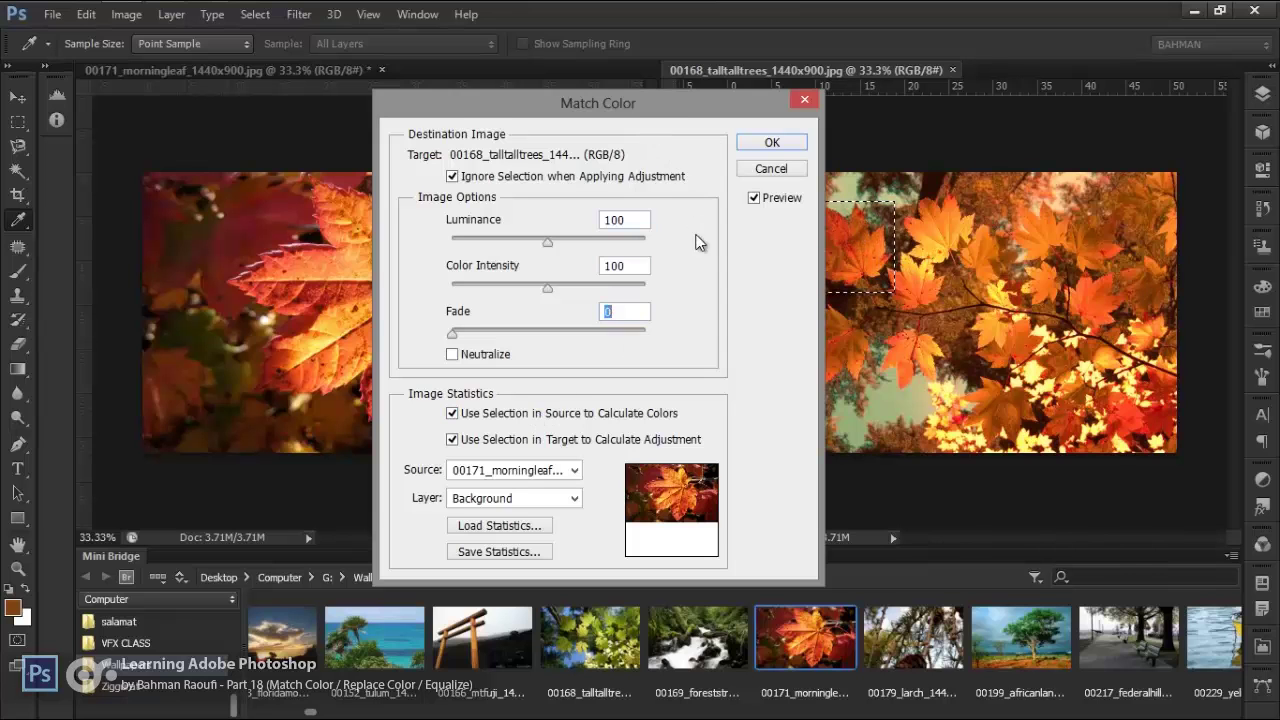
Try the colour match with both Use Selection in Source and Use Selection in Target turned off
{"action": "left_click_drag", "start_coordinate": [664, 104], "coordinate": [598, 244]}
{"action": "left_click_drag", "start_coordinate": [523, 204], "coordinate": [518, 108]}
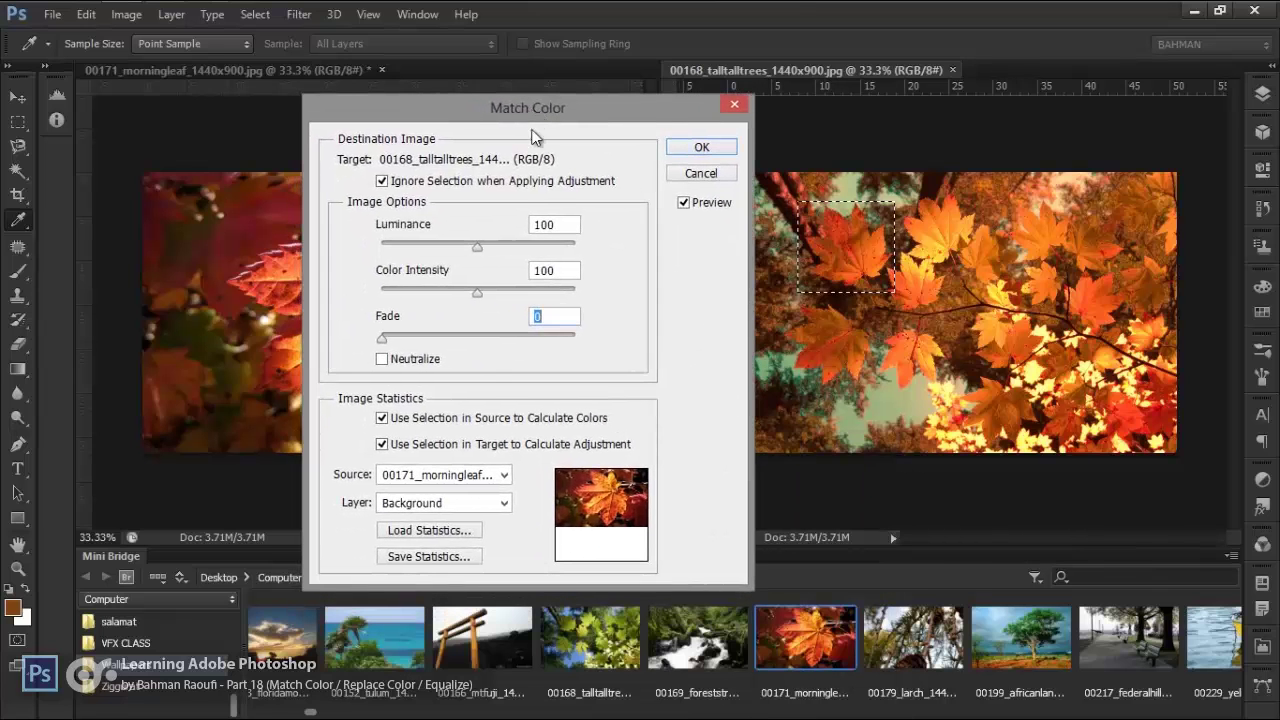
{"action": "left_click", "coordinate": [466, 418]}
{"action": "left_click", "coordinate": [460, 444]}
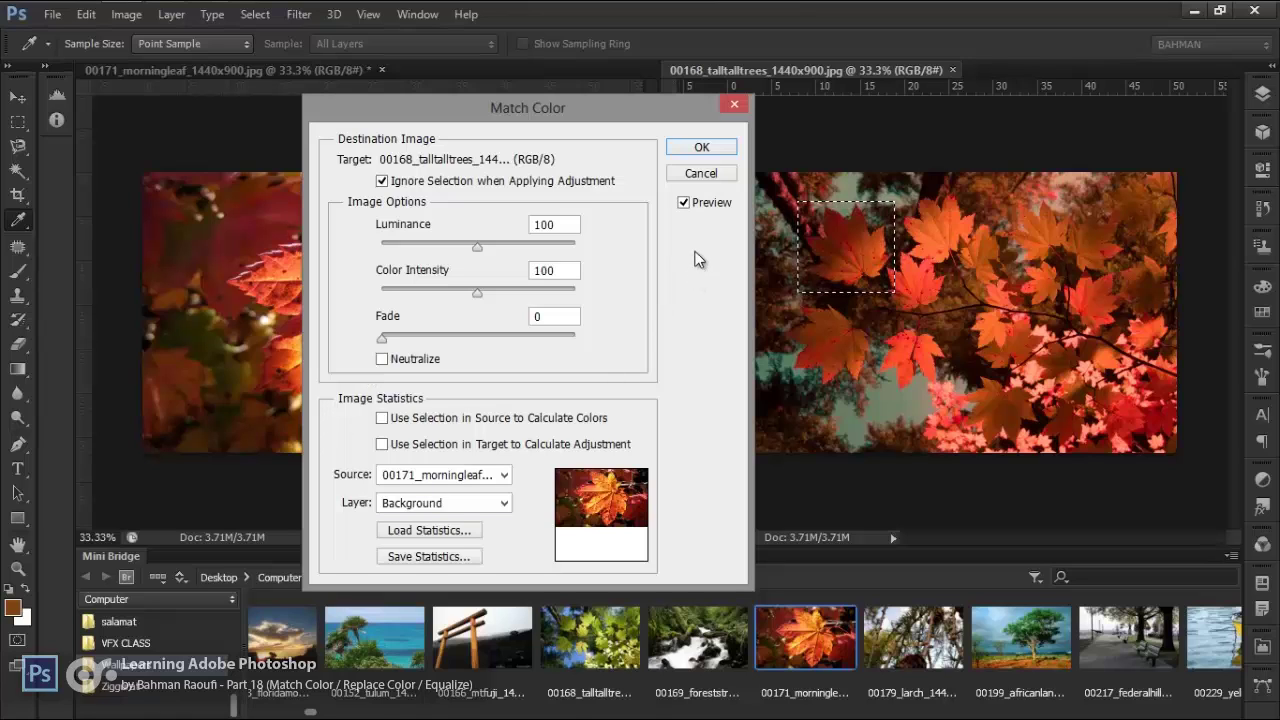
Cancel the Match Color adjustment and clear the selection on the green leaf photo, returning to the red leaf photo
{"action": "left_click", "coordinate": [701, 174]}
{"action": "left_click", "coordinate": [910, 228]}
{"action": "left_click", "coordinate": [526, 230]}
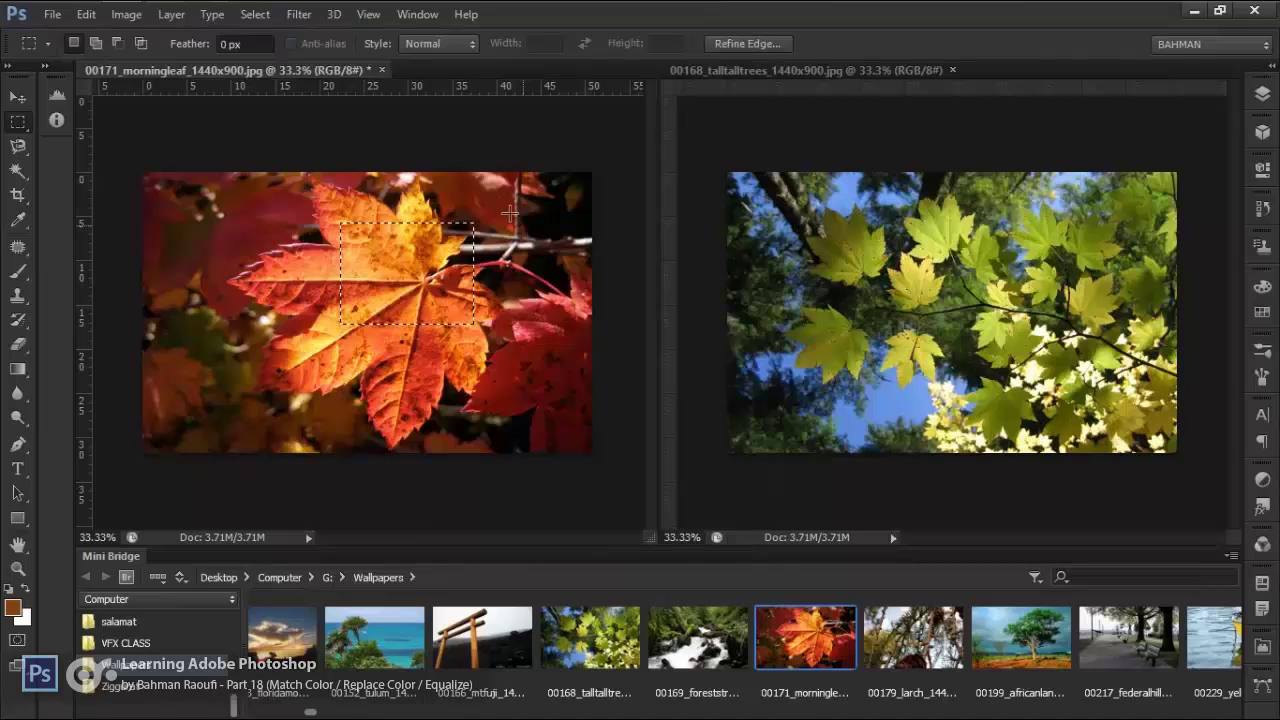
Close the green leaf photo and open 00199_africanlandscape_1440x900.jpg from the Wallpapers folder
{"action": "left_click", "coordinate": [951, 70]}
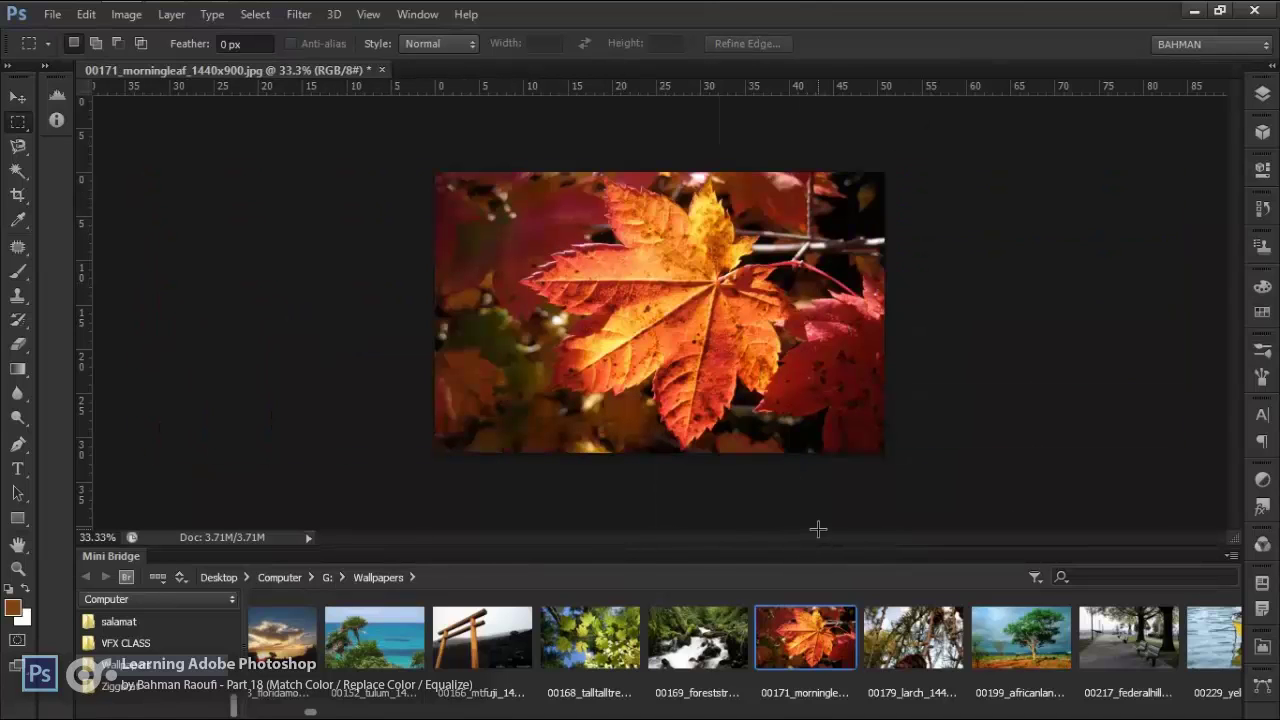
{"action": "scroll", "coordinate": [900, 640], "scroll_direction": "down", "scroll_amount": 3}
{"action": "scroll", "coordinate": [900, 638], "scroll_direction": "down", "scroll_amount": 3}
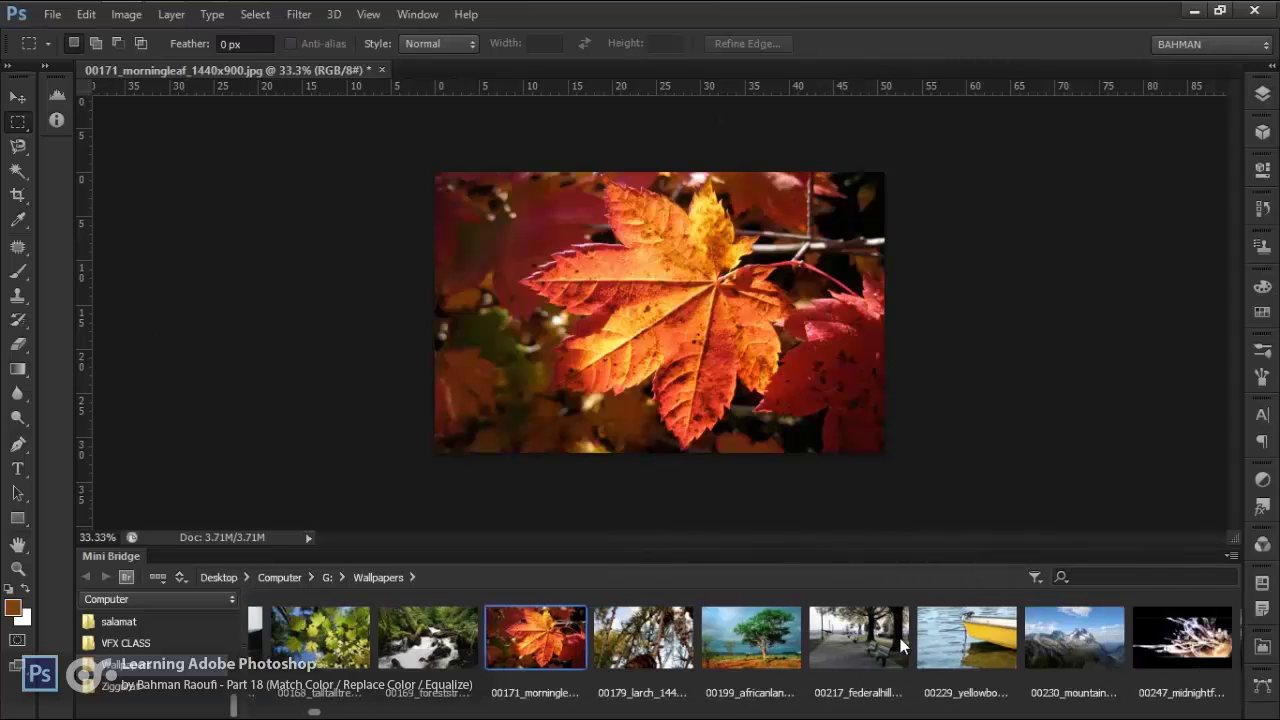
{"action": "scroll", "coordinate": [900, 638], "scroll_direction": "down", "scroll_amount": 4}
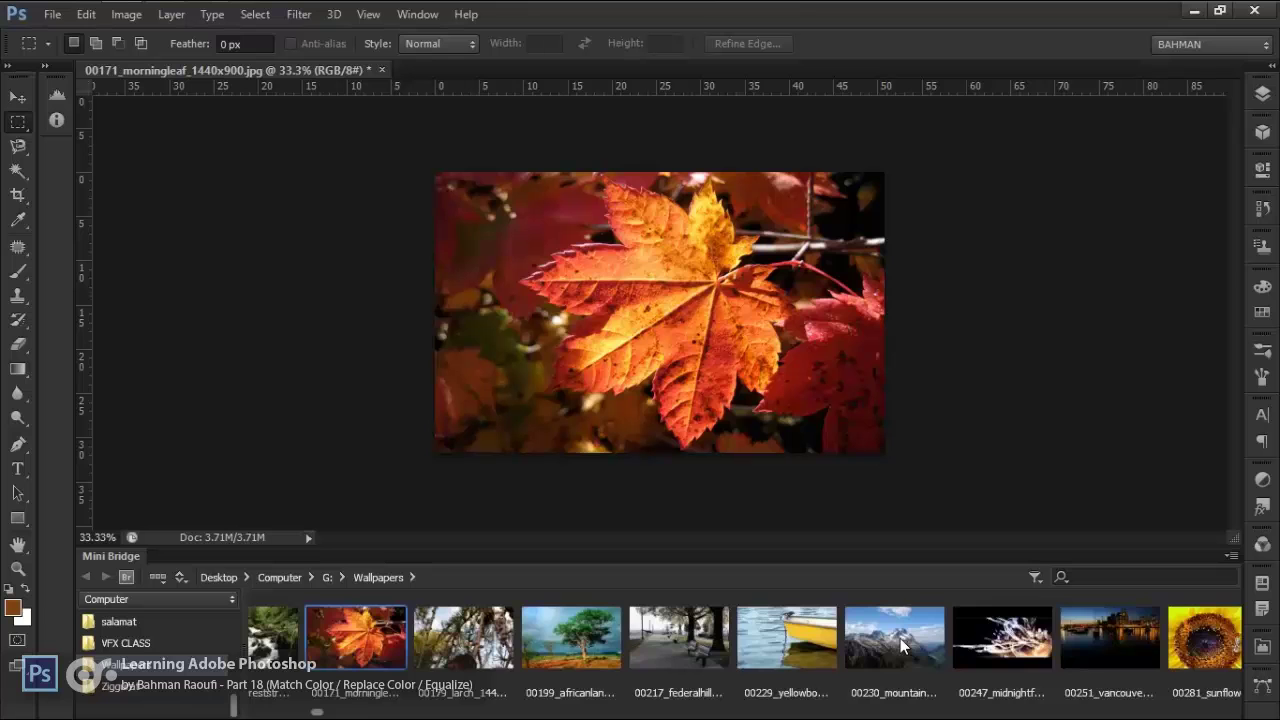
{"action": "scroll", "coordinate": [900, 638], "scroll_direction": "up", "scroll_amount": 7}
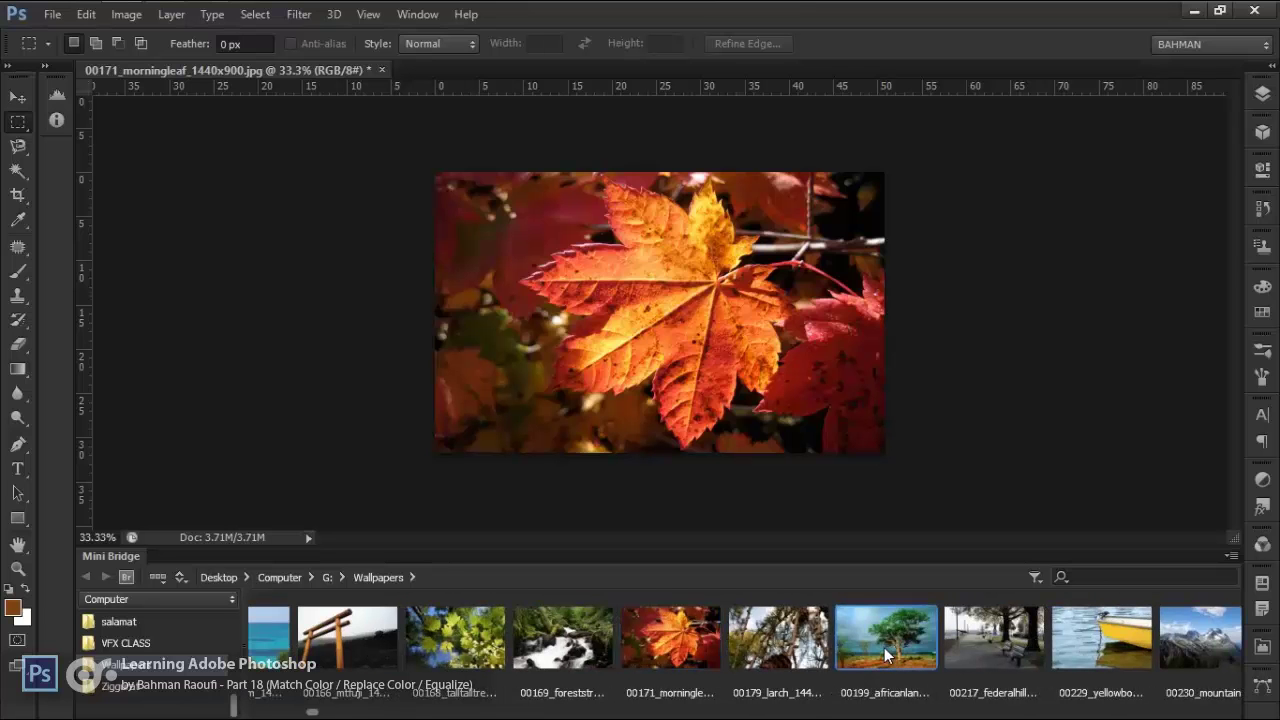
{"action": "double_click", "coordinate": [884, 647]}
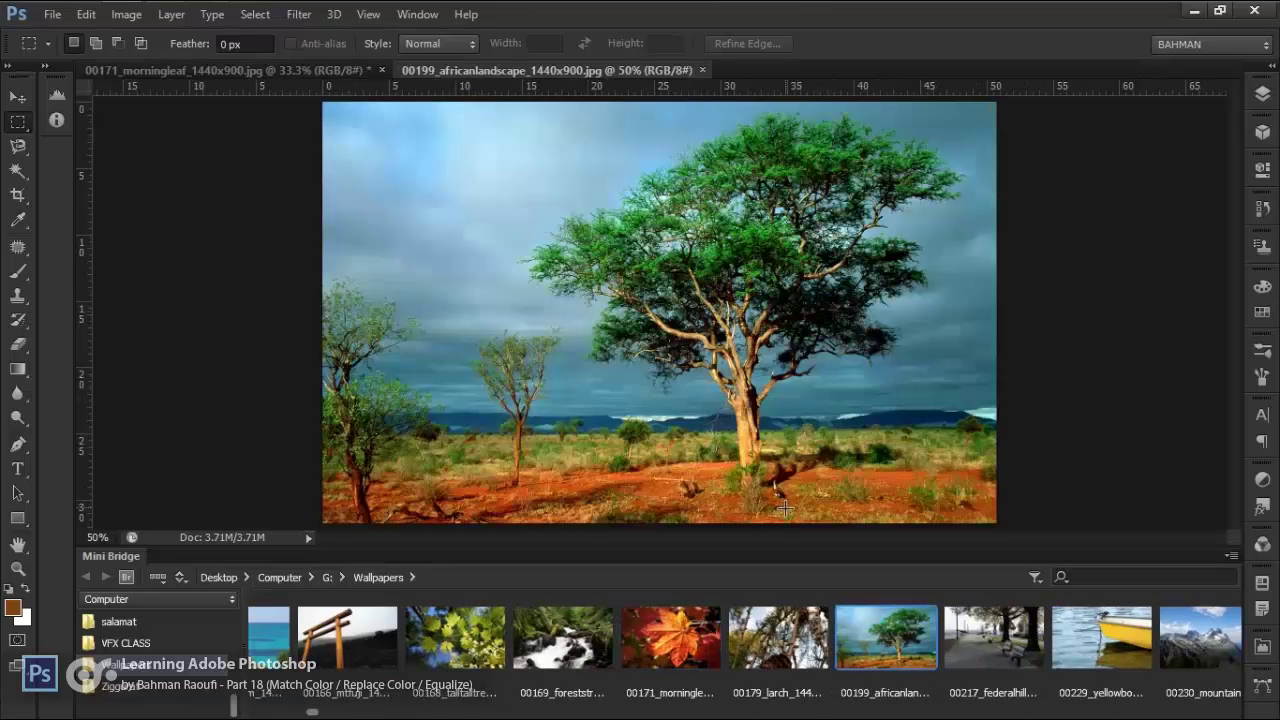
Close the red leaf photo without saving its changes and open 00229_yellowboat_1440x900.jpg
{"action": "scroll", "coordinate": [672, 613], "scroll_direction": "down", "scroll_amount": 4}
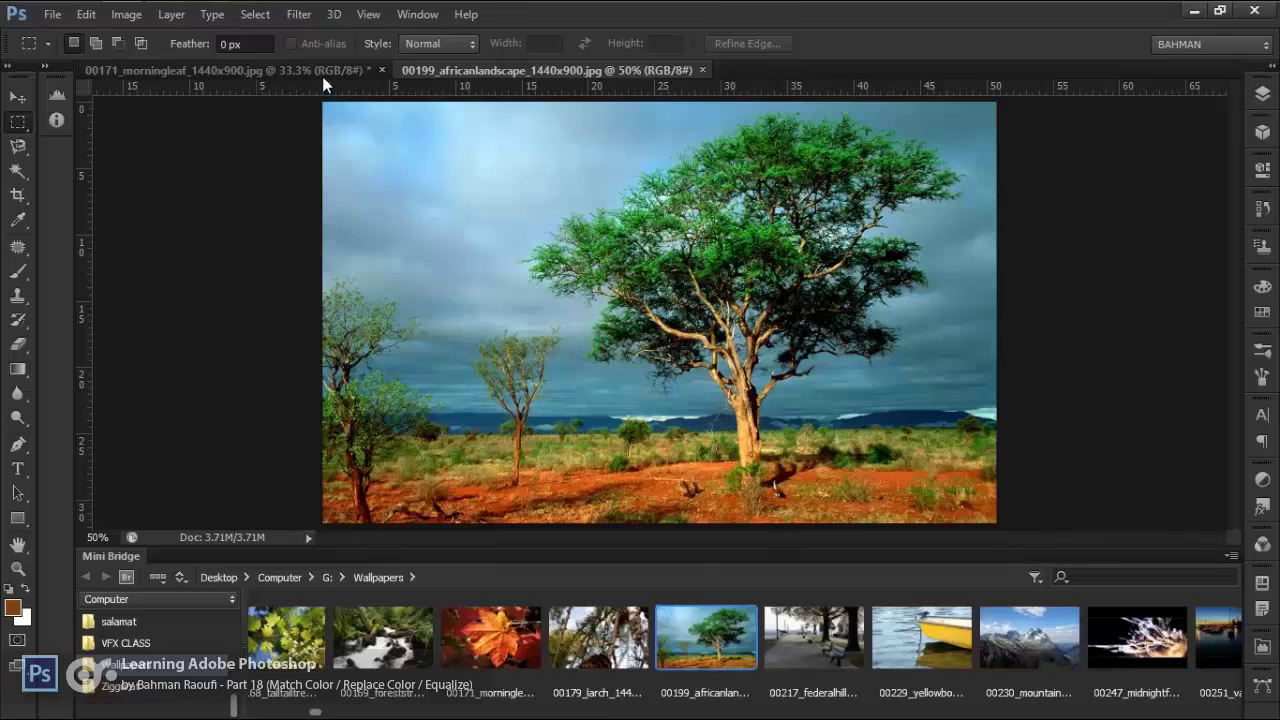
{"action": "left_click", "coordinate": [381, 71]}
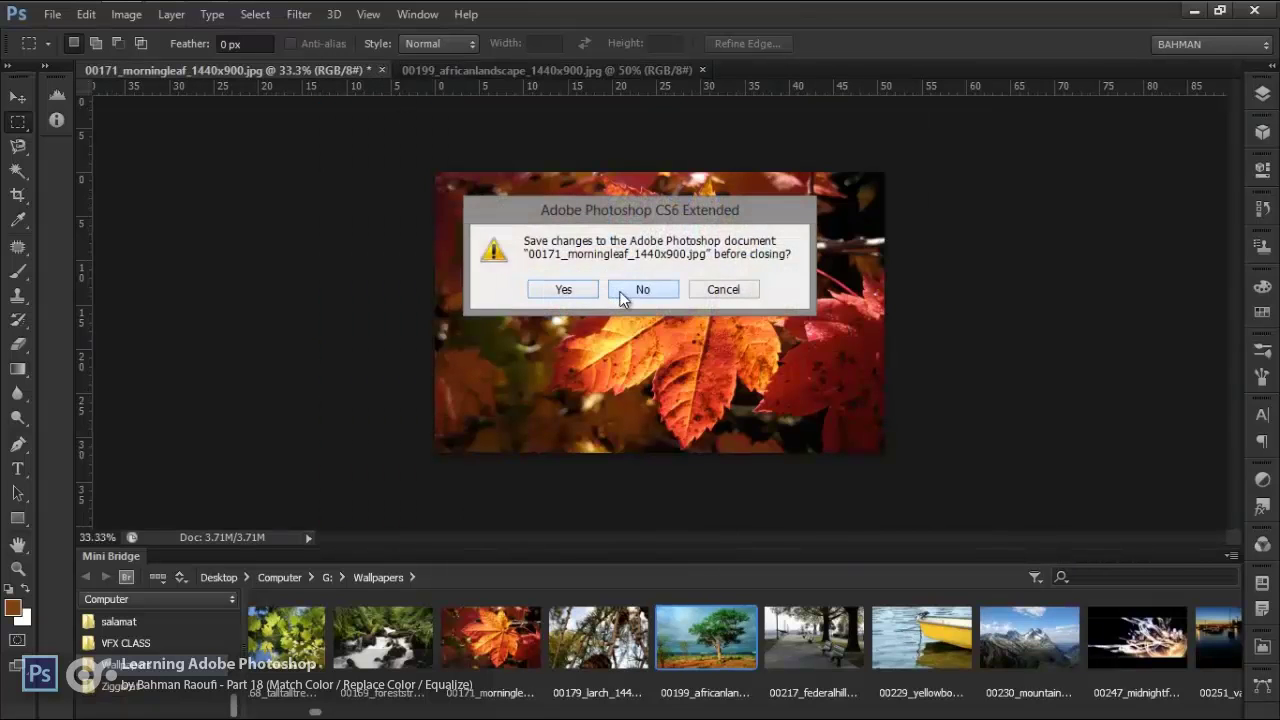
{"action": "left_click", "coordinate": [620, 291]}
{"action": "double_click", "coordinate": [915, 632]}
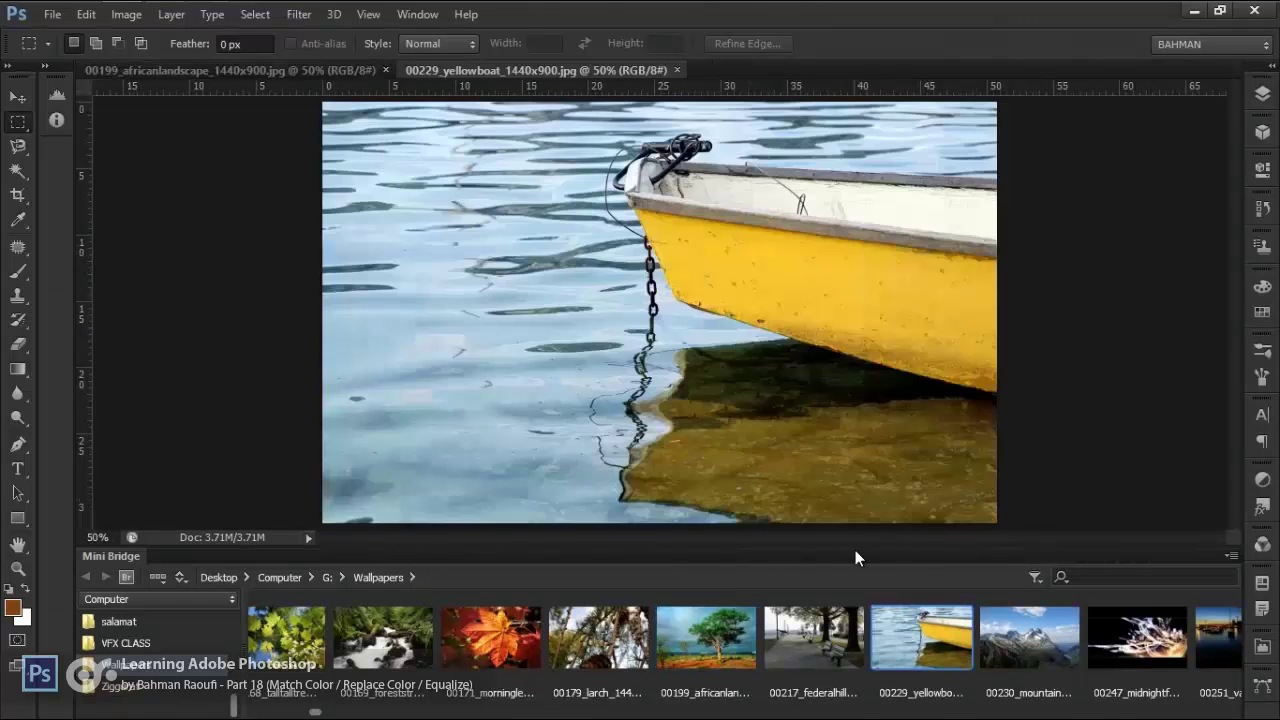
Arrange the yellow boat and African landscape photos side by side, both at 33.3%, and make the African landscape the active photo
{"action": "left_click", "coordinate": [412, 16]}
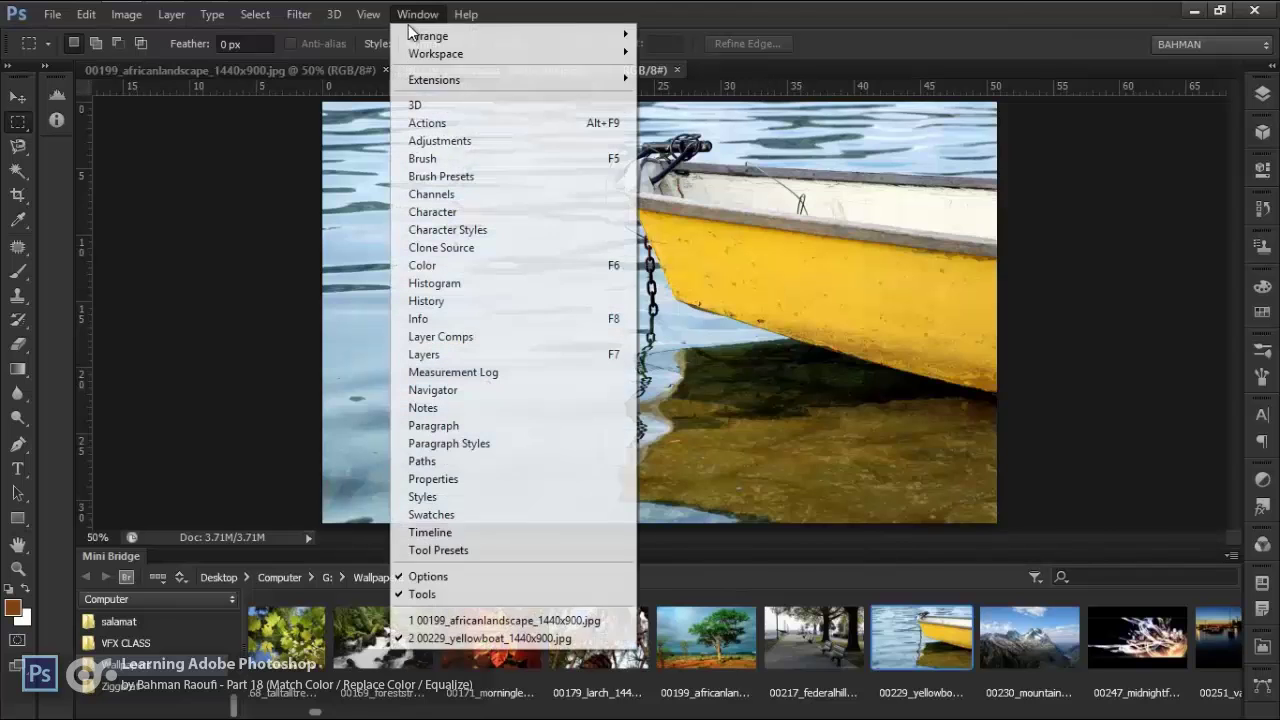
{"action": "mouse_move", "coordinate": [455, 42]}
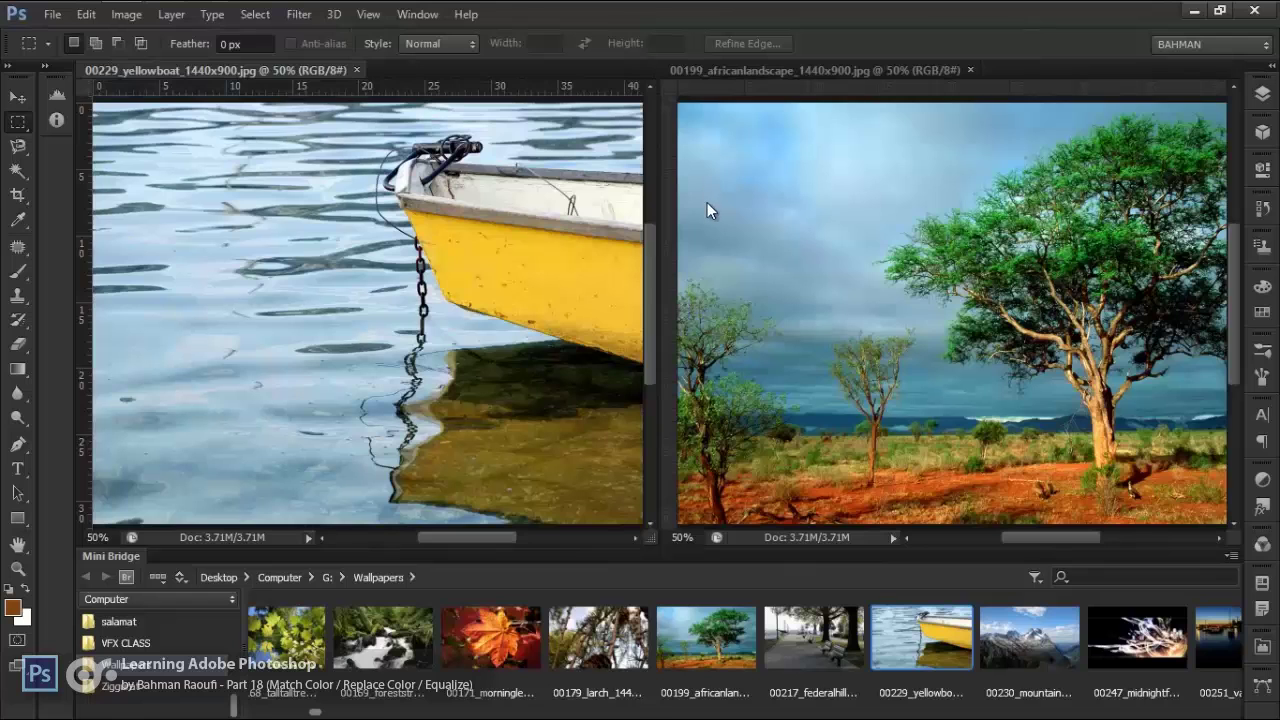
{"action": "key", "text": "ctrl+minus"}
{"action": "left_click", "coordinate": [476, 249]}
{"action": "key", "text": "ctrl+minus"}
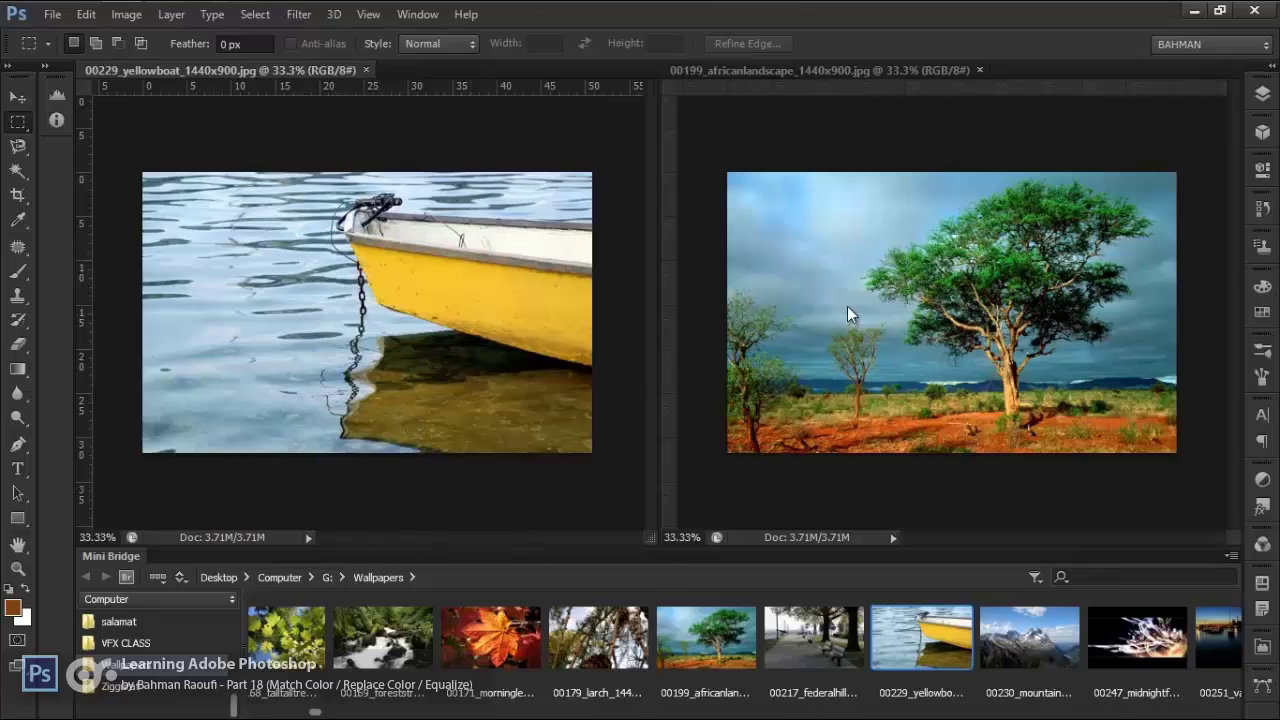
{"action": "left_click", "coordinate": [740, 312]}
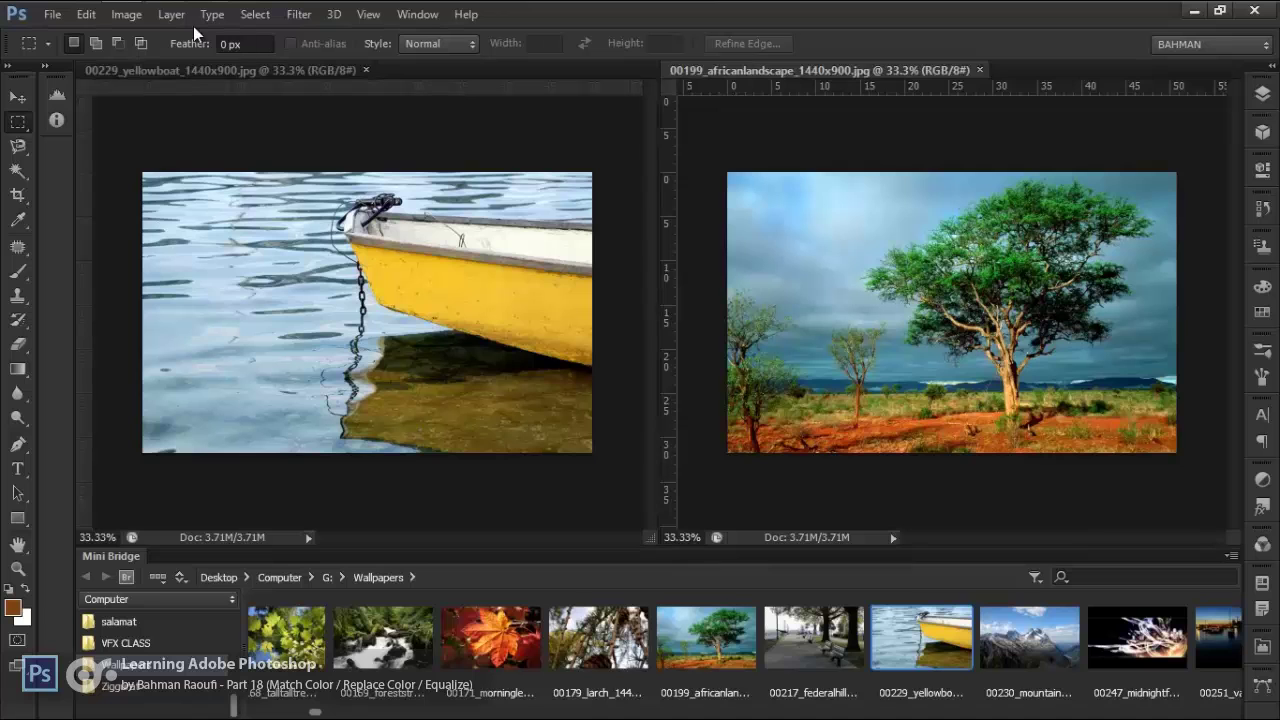
{"action": "left_click", "coordinate": [144, 13]}
{"action": "mouse_move", "coordinate": [150, 62]}
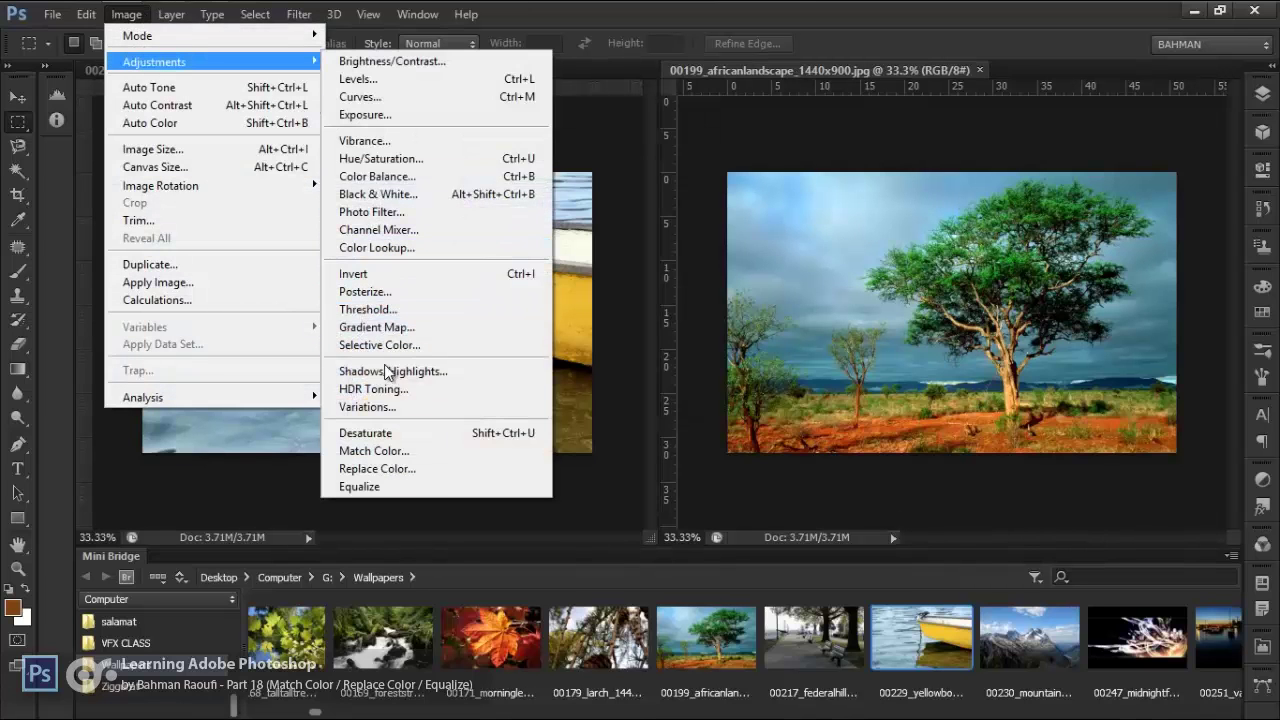
{"action": "left_click", "coordinate": [427, 440]}
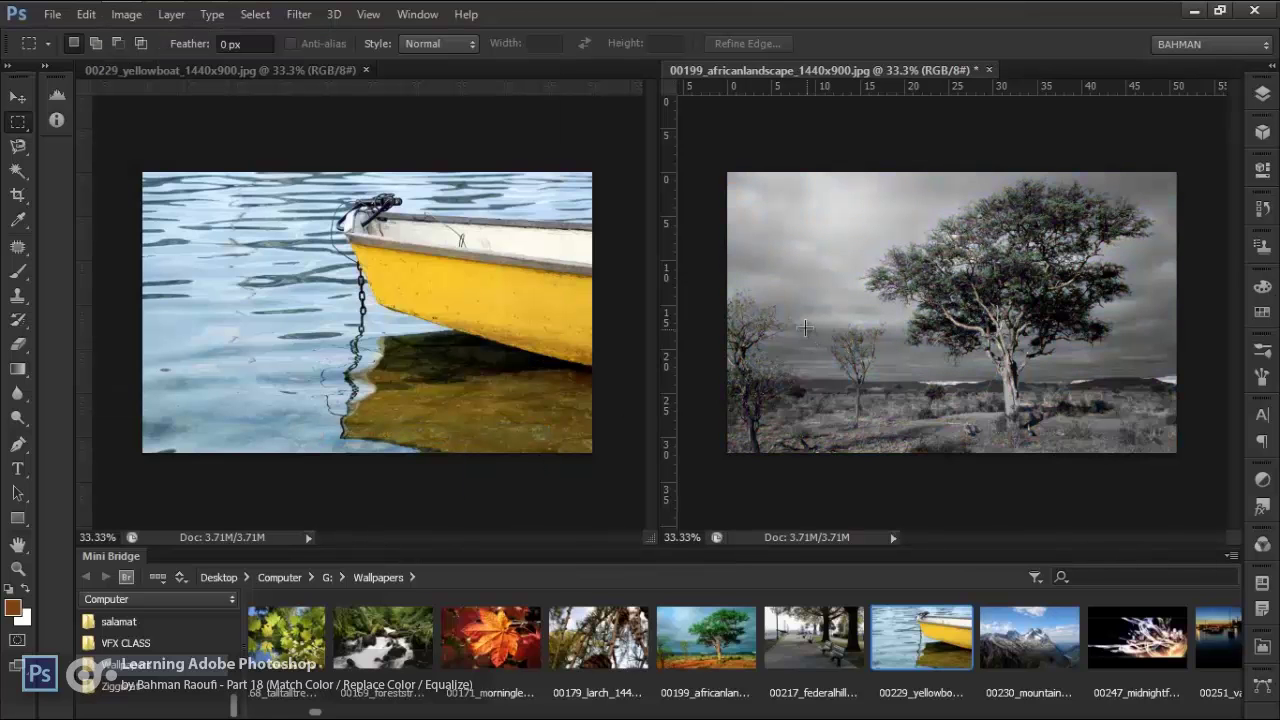
{"action": "key", "text": "ctrl+z"}
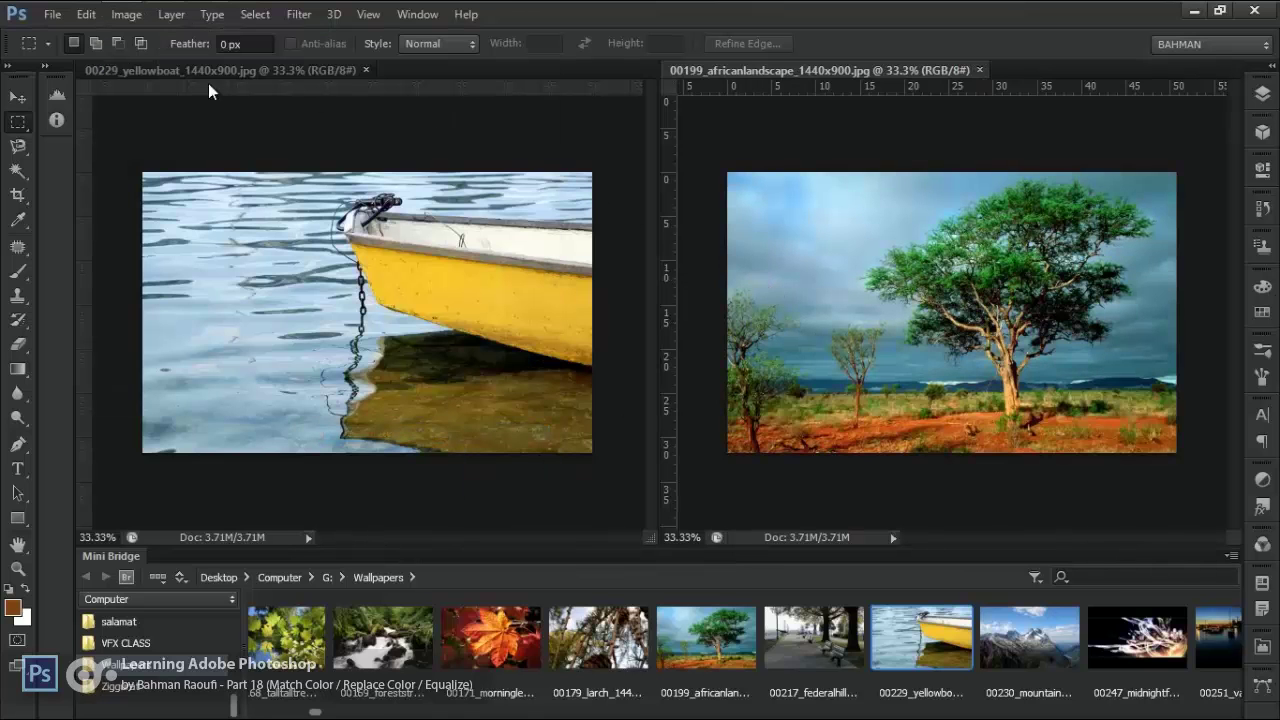
Try Match Color on the African landscape photo with 00229_yellowboat_1440x900.jpg as the source, compare both photos and cancel the adjustment
{"action": "left_click", "coordinate": [126, 14]}
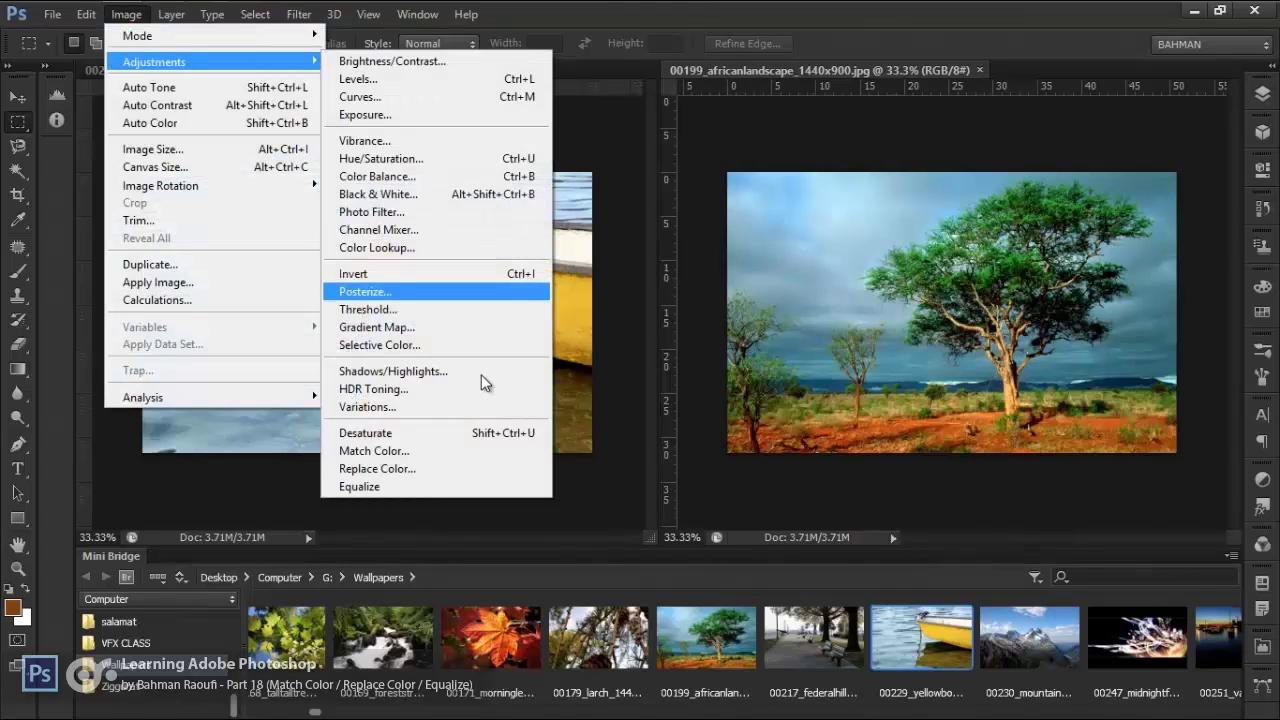
{"action": "left_click", "coordinate": [460, 451]}
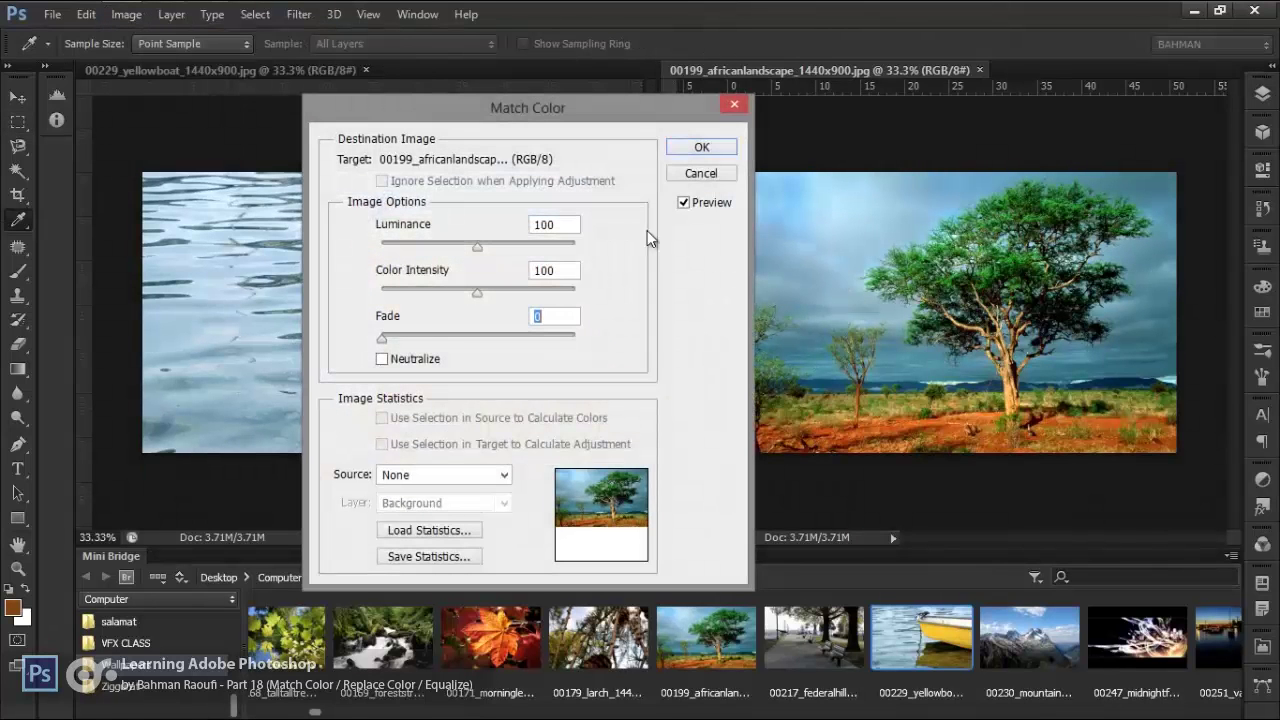
{"action": "left_click_drag", "start_coordinate": [553, 105], "coordinate": [668, 63]}
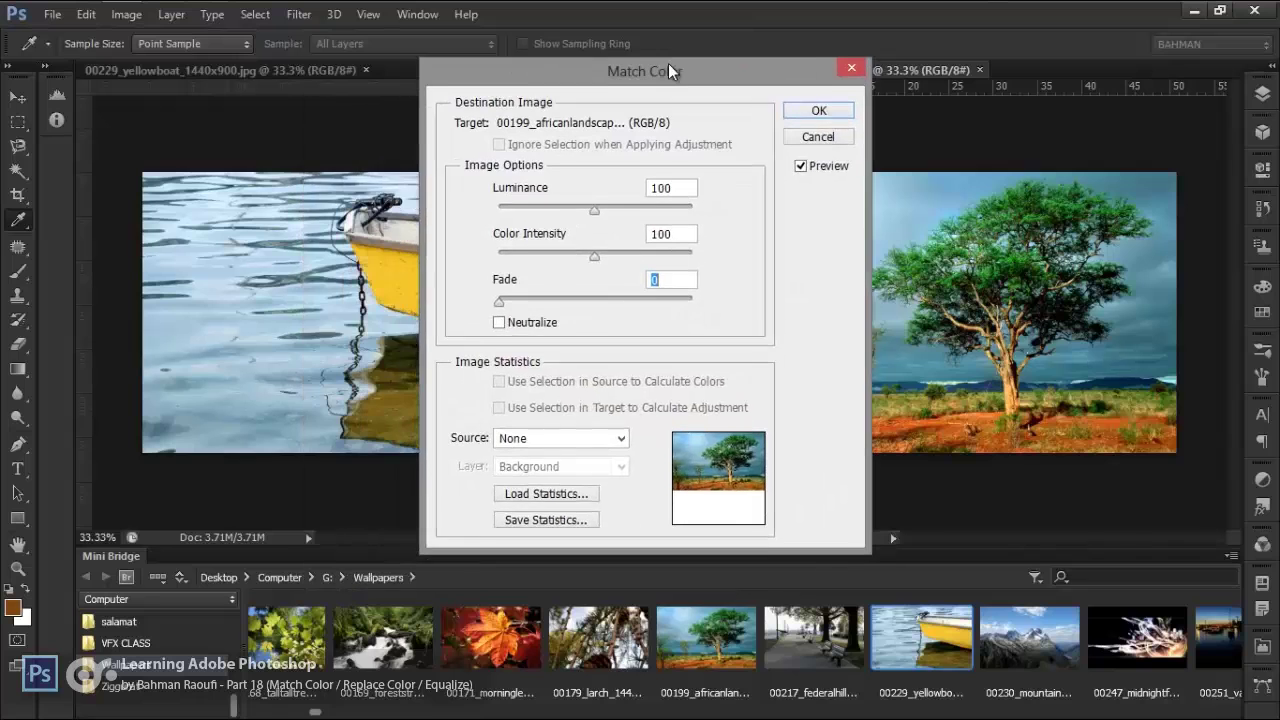
{"action": "left_click", "coordinate": [580, 433]}
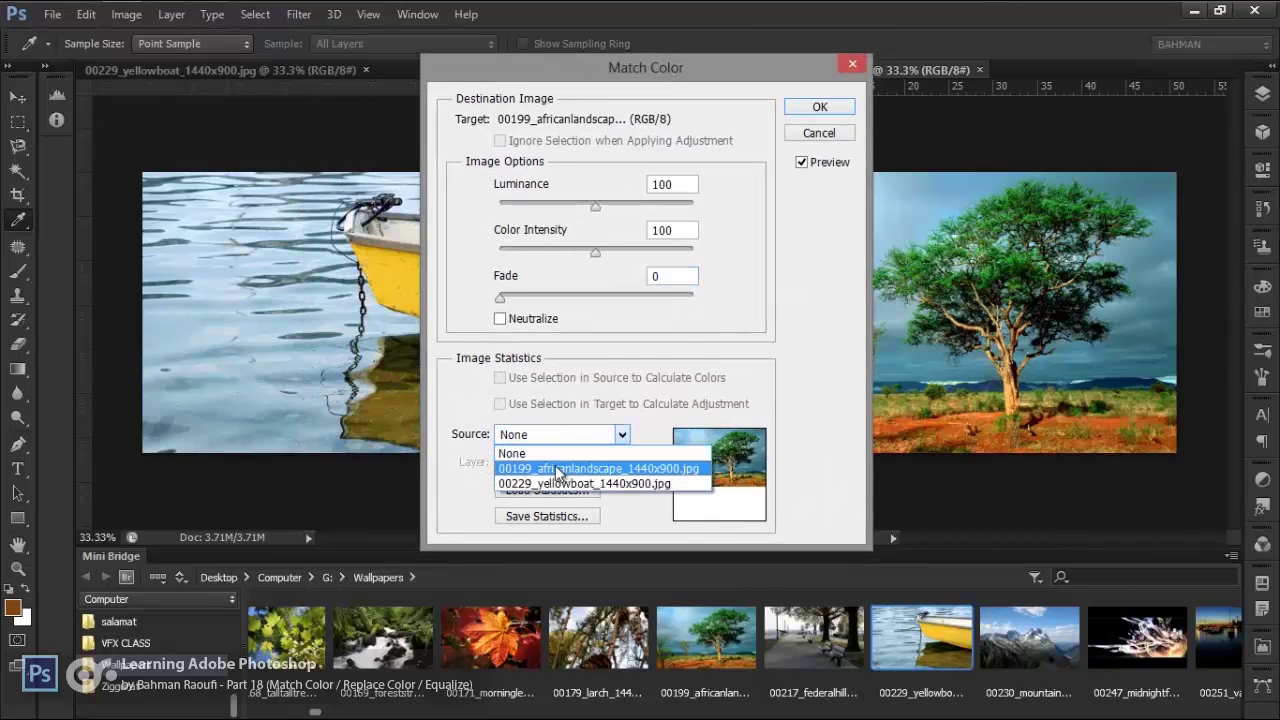
{"action": "left_click", "coordinate": [577, 484]}
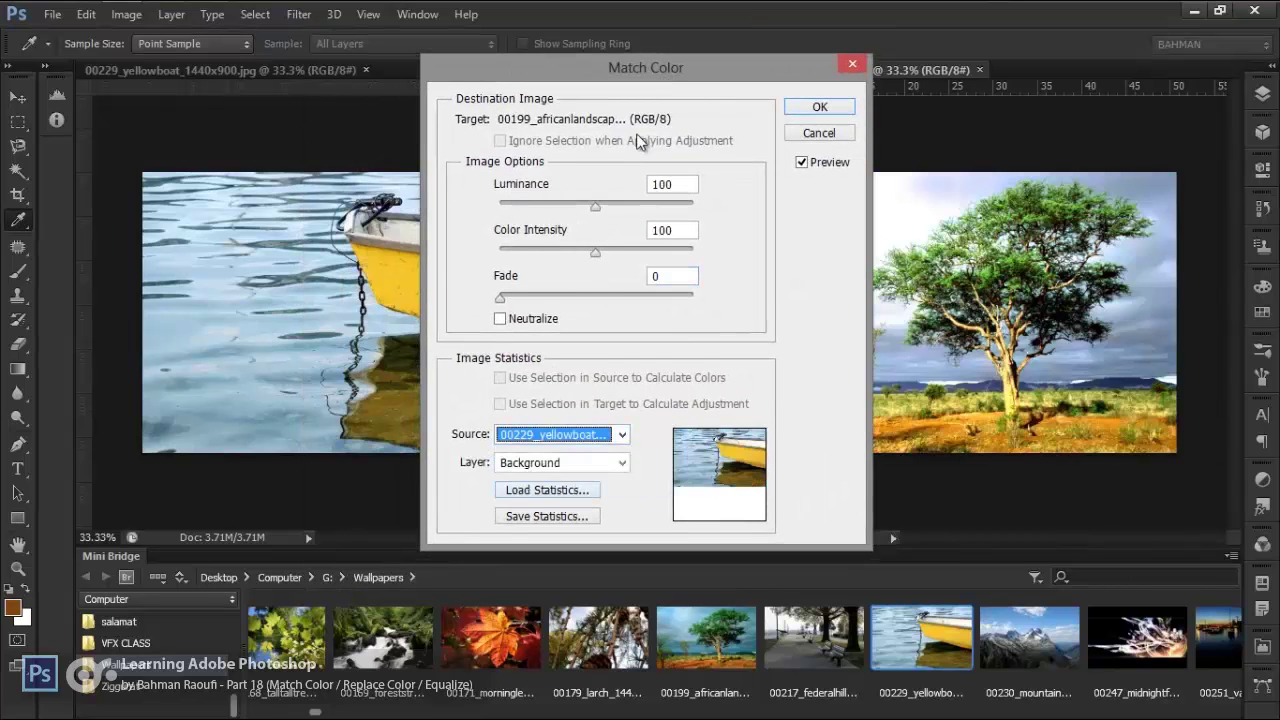
{"action": "left_click_drag", "start_coordinate": [688, 72], "coordinate": [621, 372]}
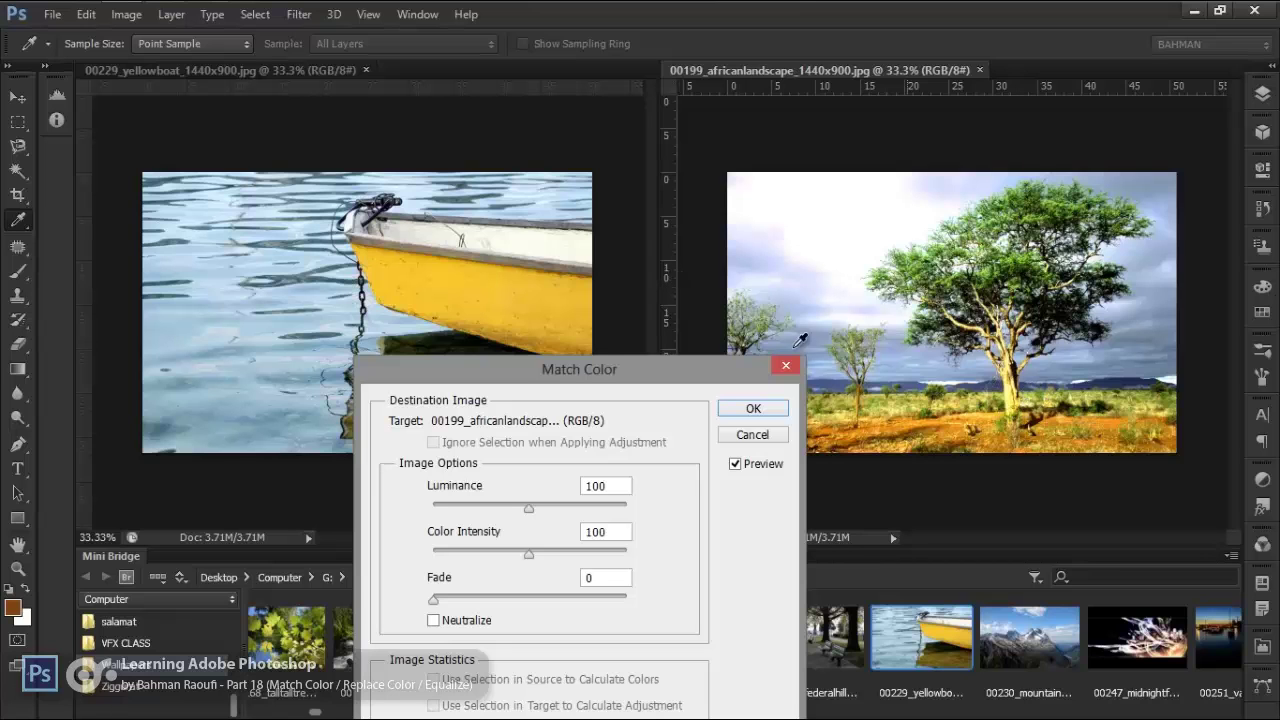
{"action": "left_click_drag", "start_coordinate": [576, 376], "coordinate": [568, 145]}
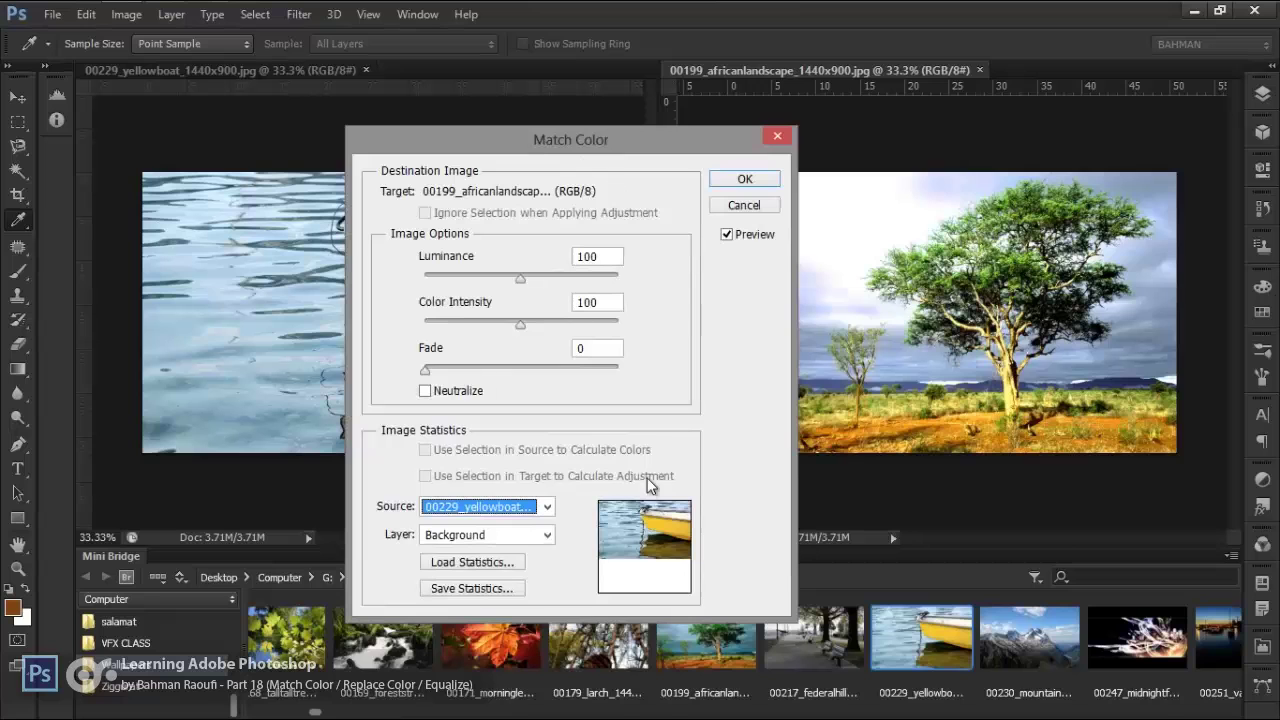
{"action": "left_click", "coordinate": [741, 204]}
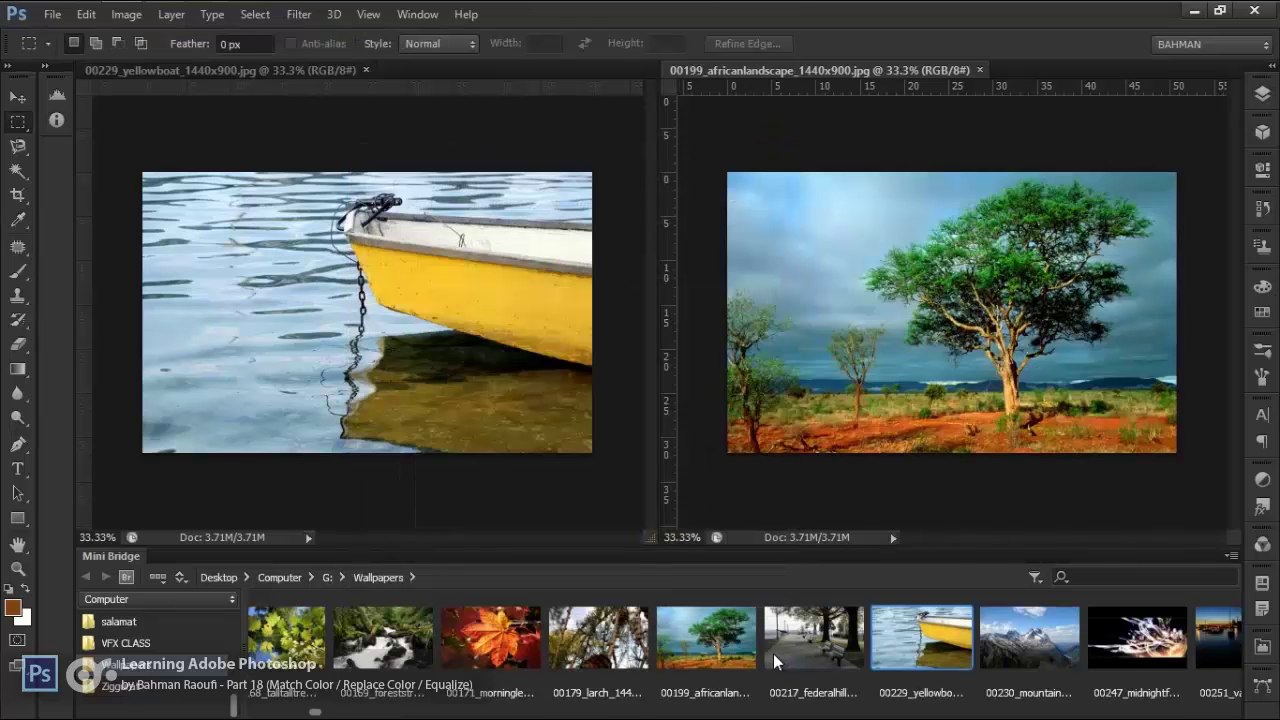
Close the yellow boat and African landscape photos
{"action": "scroll", "coordinate": [684, 662], "scroll_direction": "up", "scroll_amount": 3}
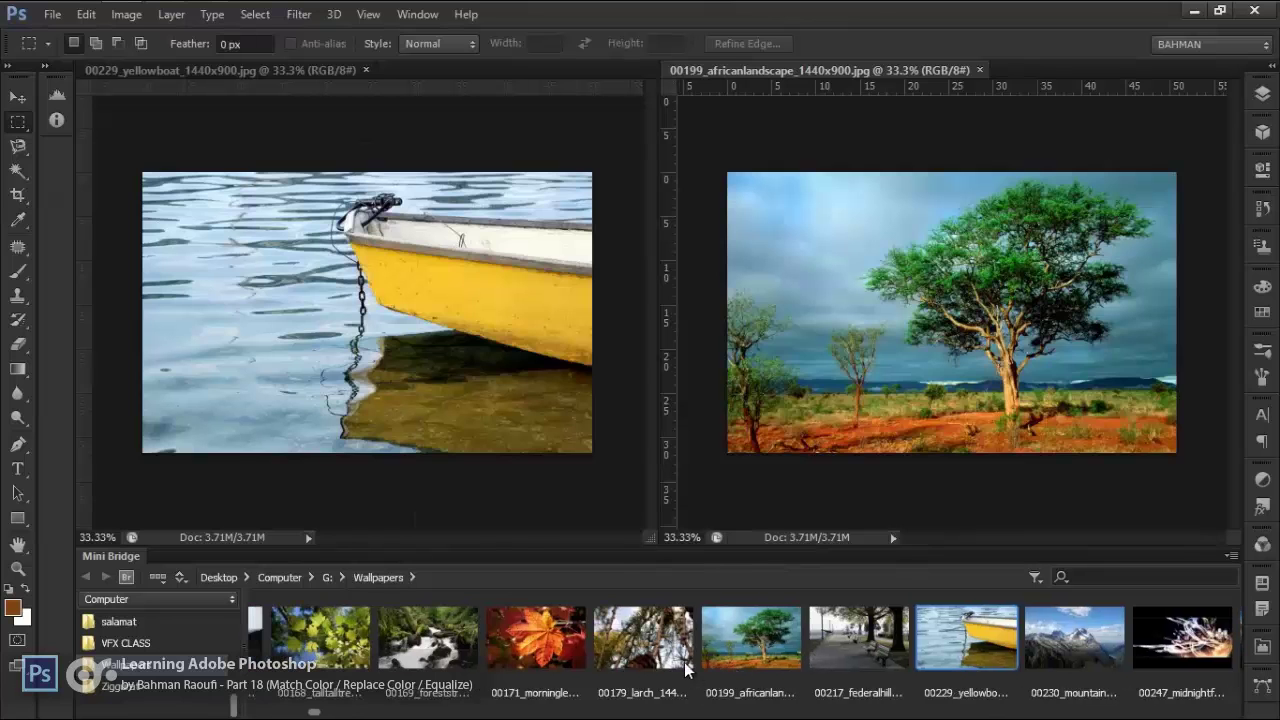
{"action": "scroll", "coordinate": [684, 661], "scroll_direction": "down", "scroll_amount": 15}
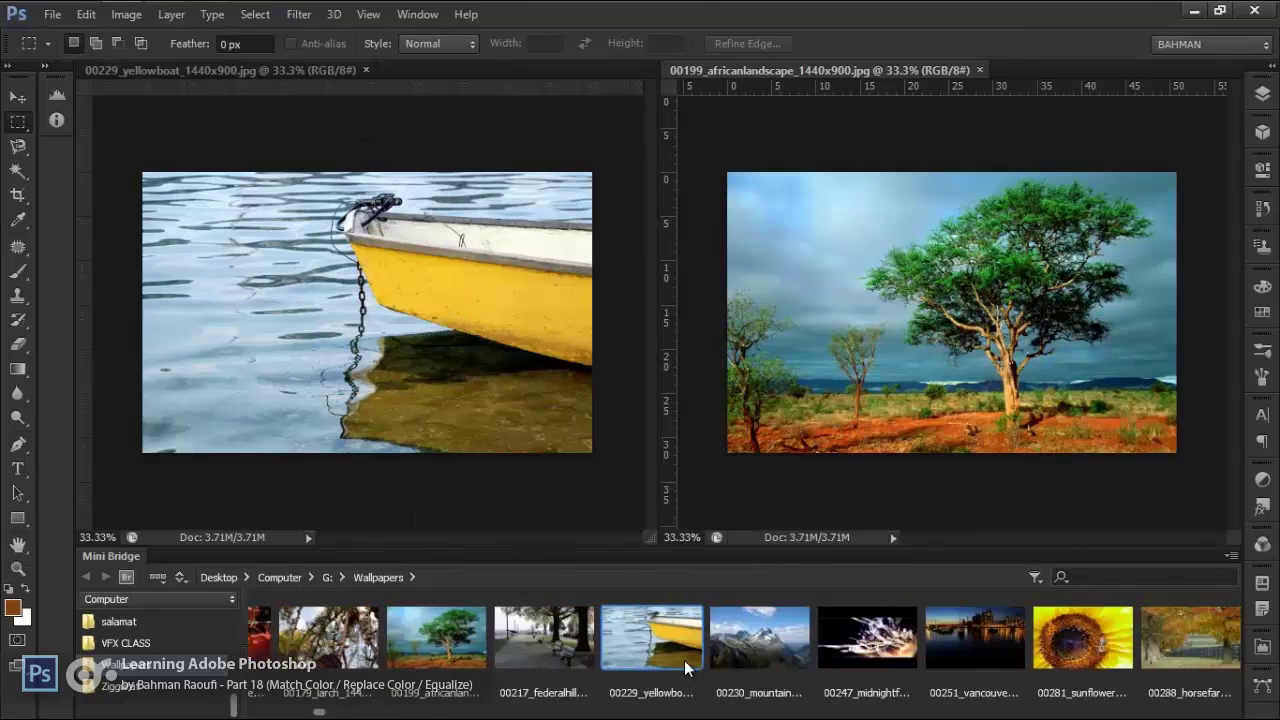
{"action": "scroll", "coordinate": [684, 660], "scroll_direction": "down", "scroll_amount": 1}
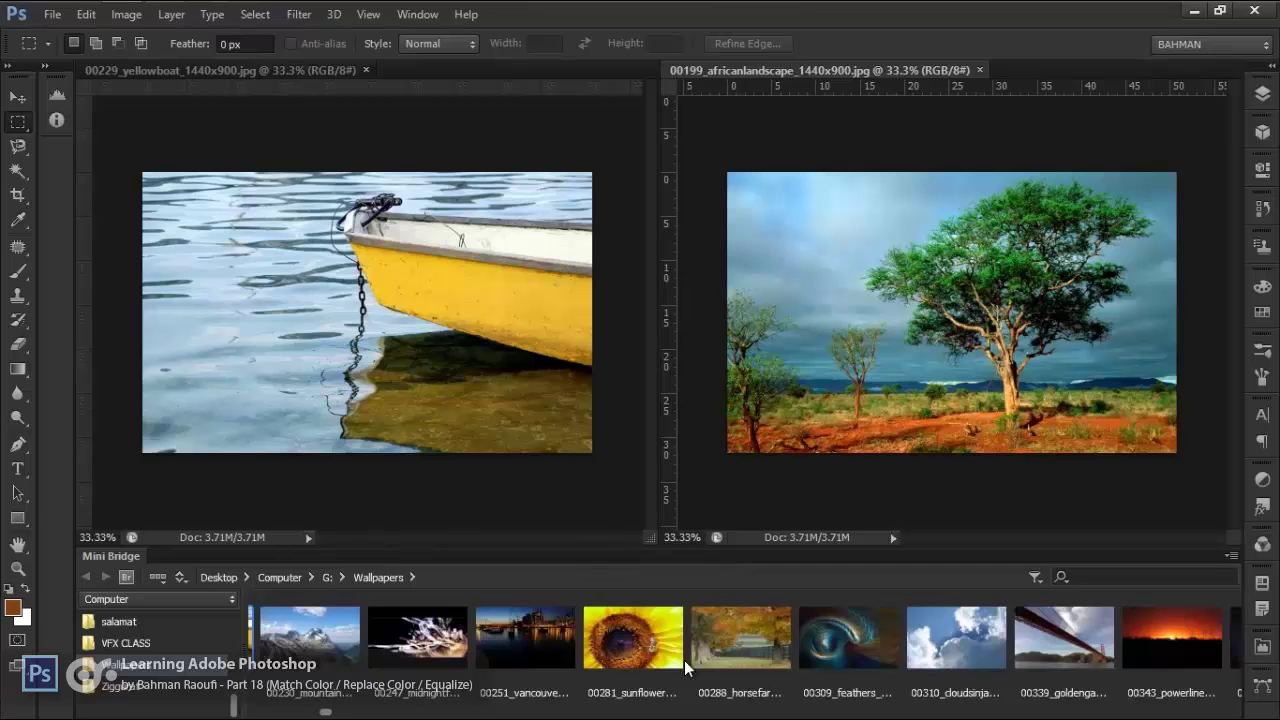
{"action": "left_click", "coordinate": [367, 71]}
{"action": "left_click", "coordinate": [395, 70]}
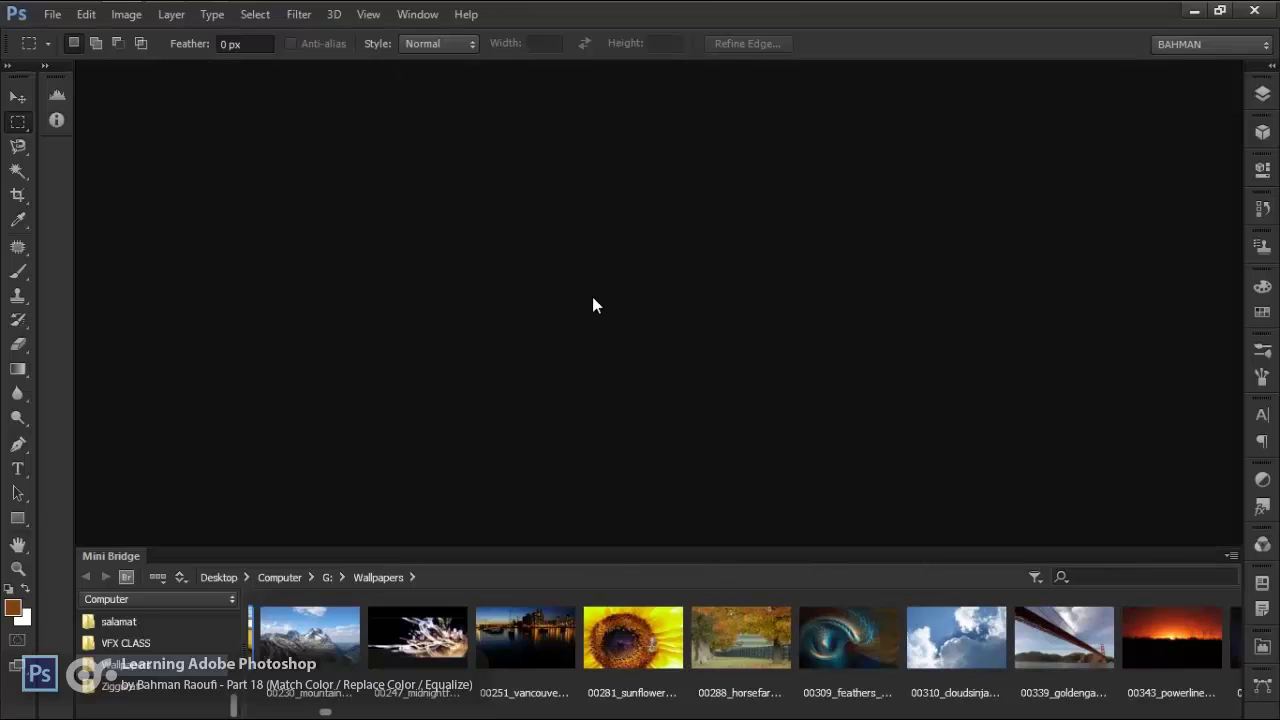
Open 00385_mysterybridge_1440x900.jpg and 00388_fallintennessee_1440x900.jpg from the Wallpapers folder
{"action": "left_click", "coordinate": [746, 624]}
{"action": "scroll", "coordinate": [746, 624], "scroll_direction": "down", "scroll_amount": 2}
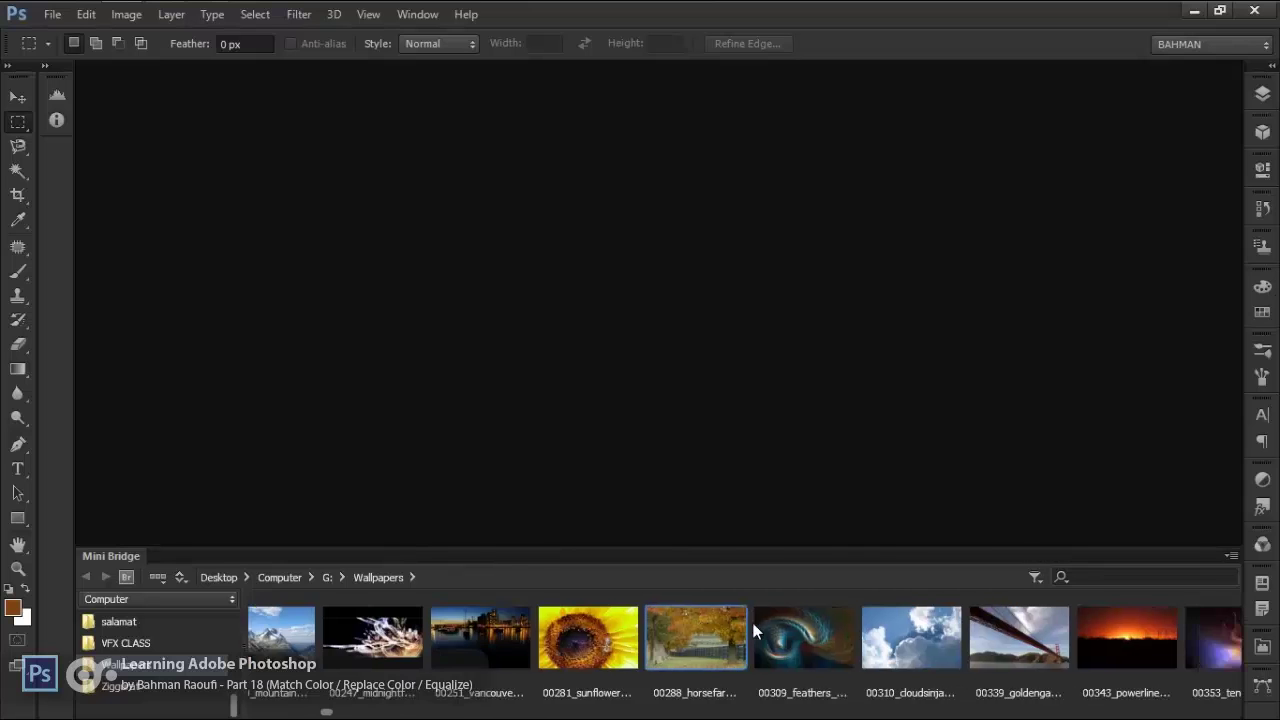
{"action": "scroll", "coordinate": [753, 623], "scroll_direction": "down", "scroll_amount": 4}
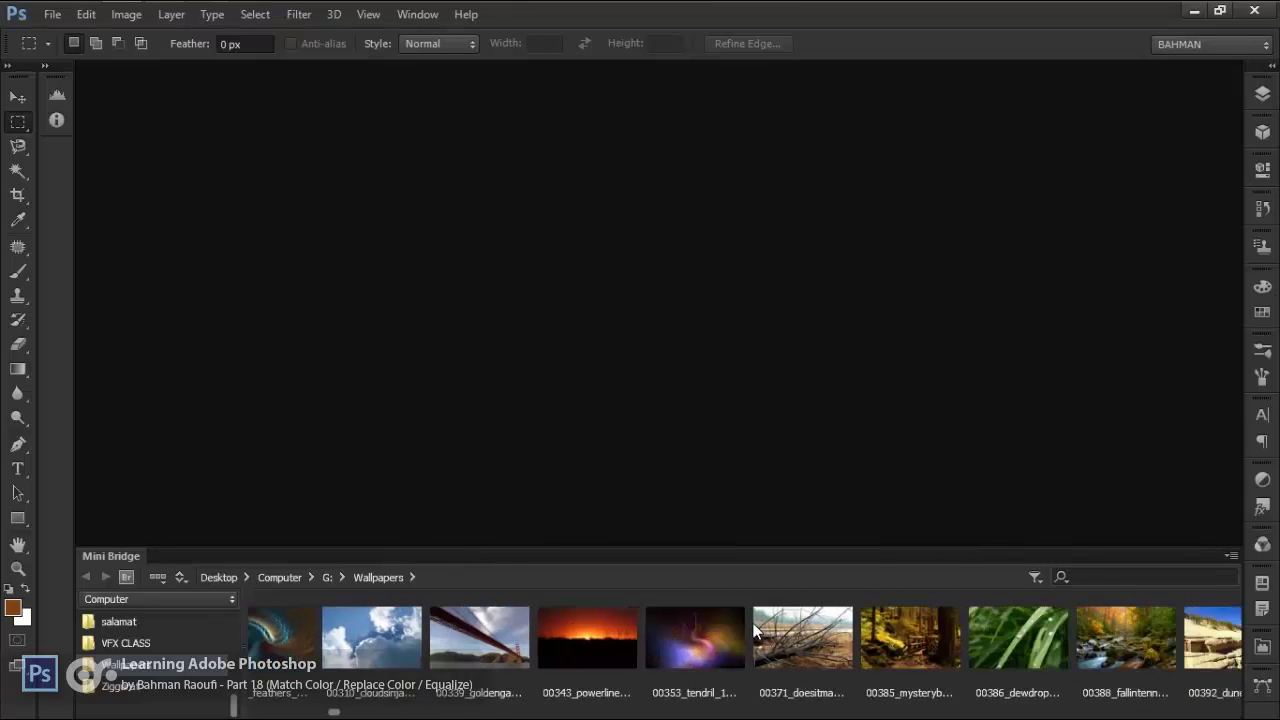
{"action": "scroll", "coordinate": [753, 627], "scroll_direction": "down", "scroll_amount": 3}
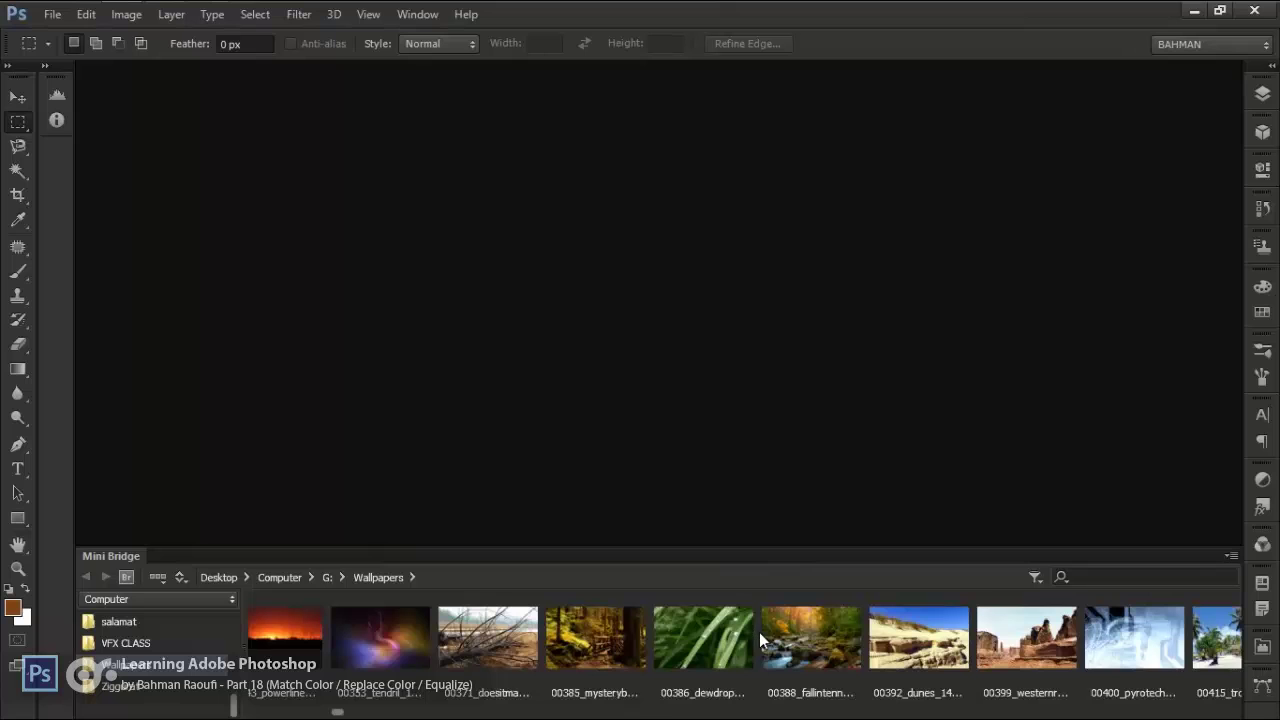
{"action": "double_click", "coordinate": [575, 634]}
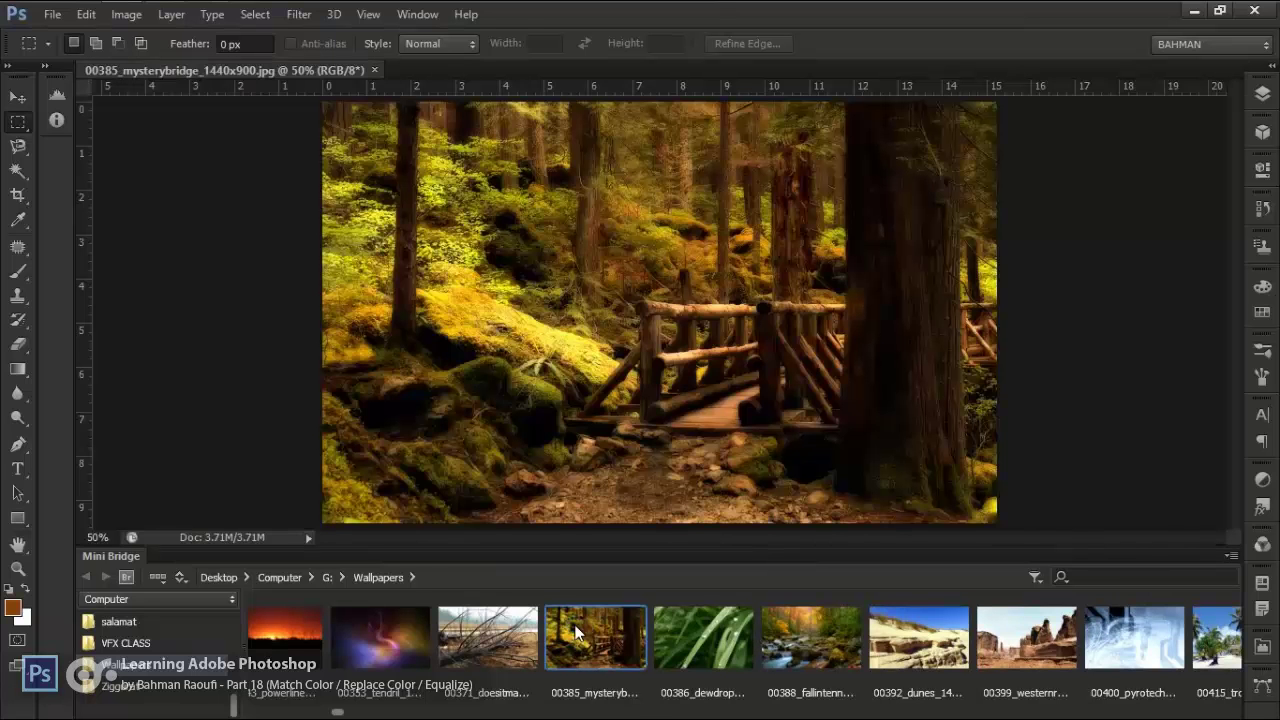
{"action": "double_click", "coordinate": [809, 636]}
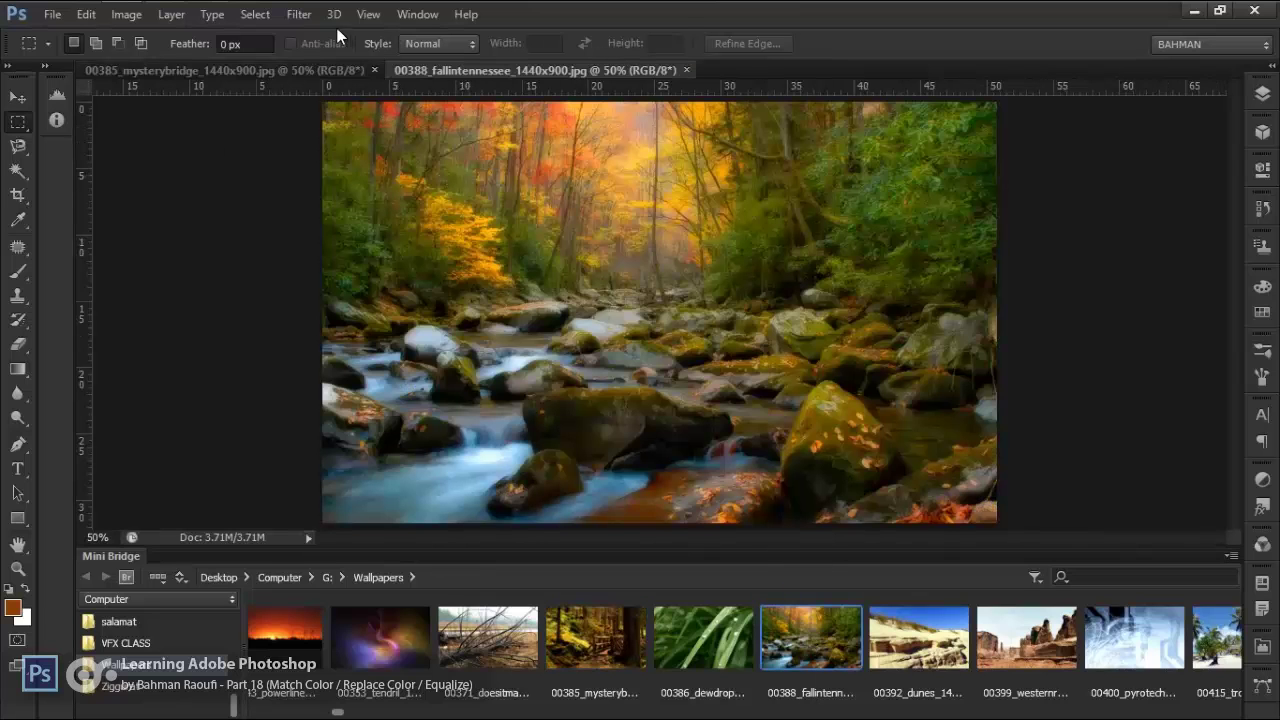
Arrange the forest stream and forest bridge photos side by side in a 2-up Vertical layout, both at 33.3%
{"action": "left_click", "coordinate": [417, 14]}
{"action": "mouse_move", "coordinate": [425, 36]}
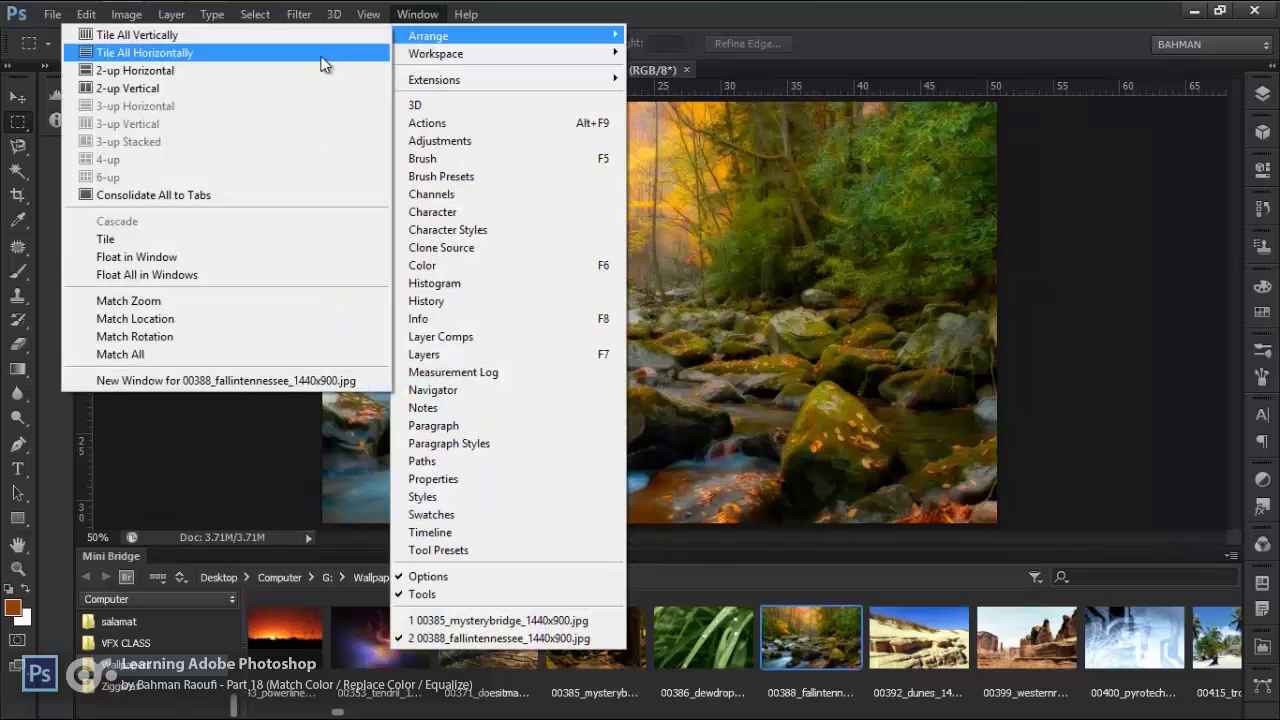
{"action": "left_click", "coordinate": [273, 88]}
{"action": "key", "text": "ctrl+minus"}
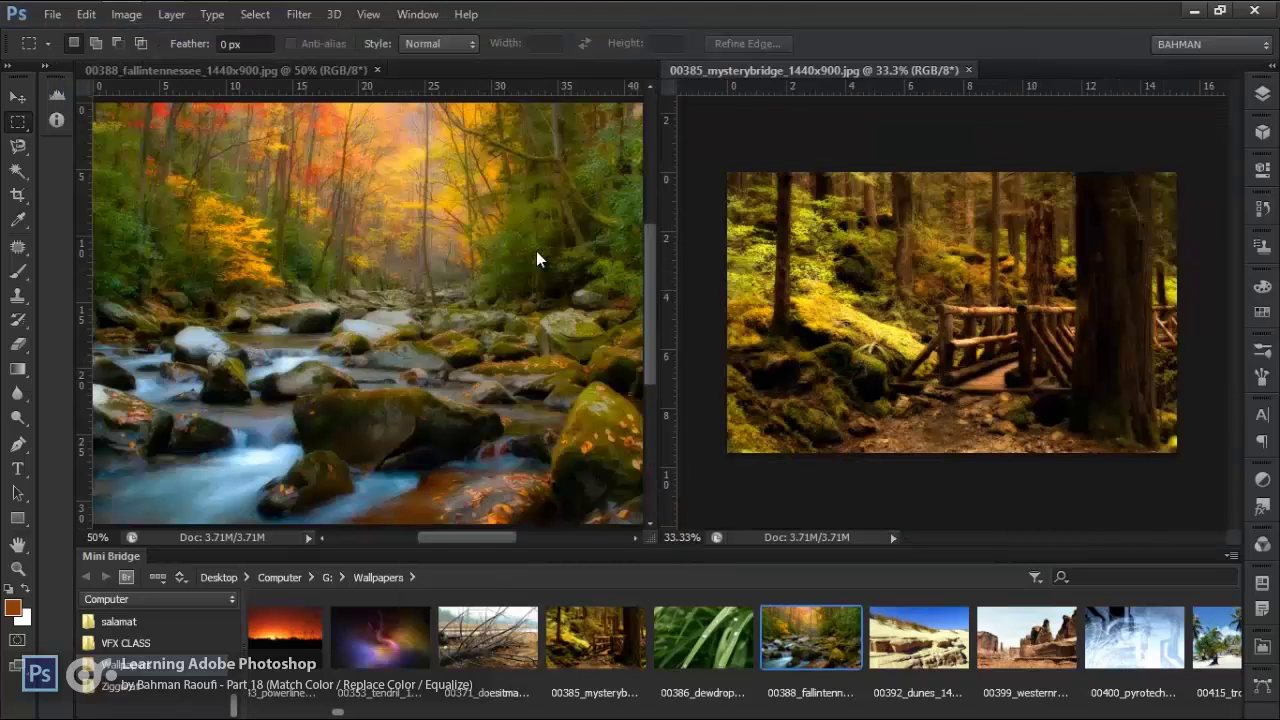
{"action": "left_click", "coordinate": [536, 251]}
{"action": "key", "text": "ctrl+minus"}
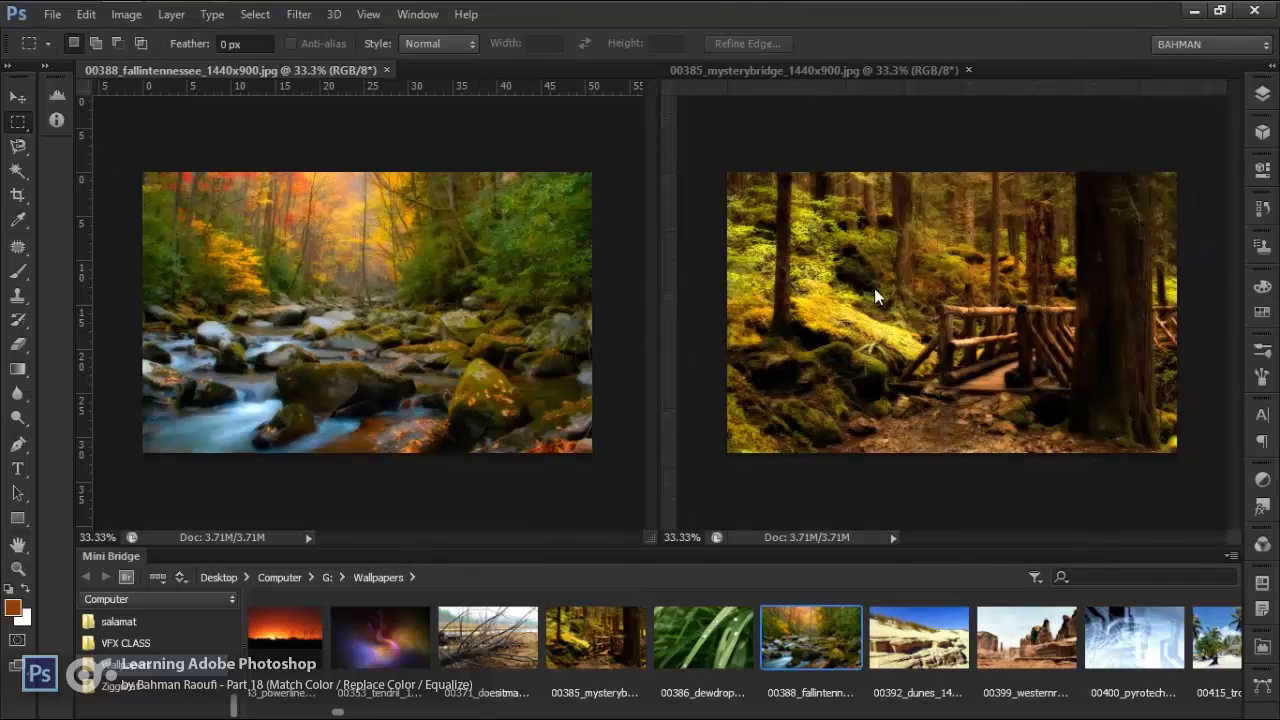
Try Match Color on the forest bridge photo with 00388_fallintennessee_1440x900.jpg as the source
{"action": "left_click", "coordinate": [777, 260]}
{"action": "left_click", "coordinate": [403, 178]}
{"action": "left_click", "coordinate": [809, 227]}
{"action": "left_click", "coordinate": [485, 182]}
{"action": "left_click", "coordinate": [765, 240]}
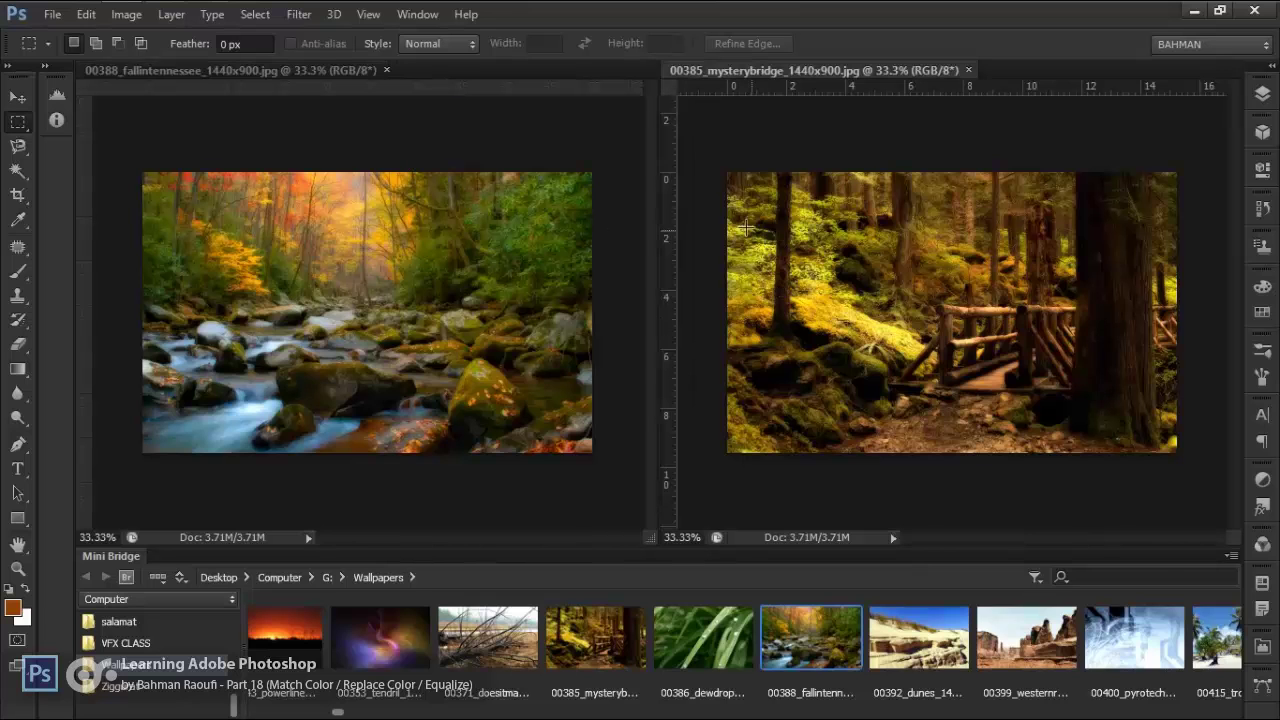
{"action": "left_click", "coordinate": [122, 14]}
{"action": "mouse_move", "coordinate": [158, 62]}
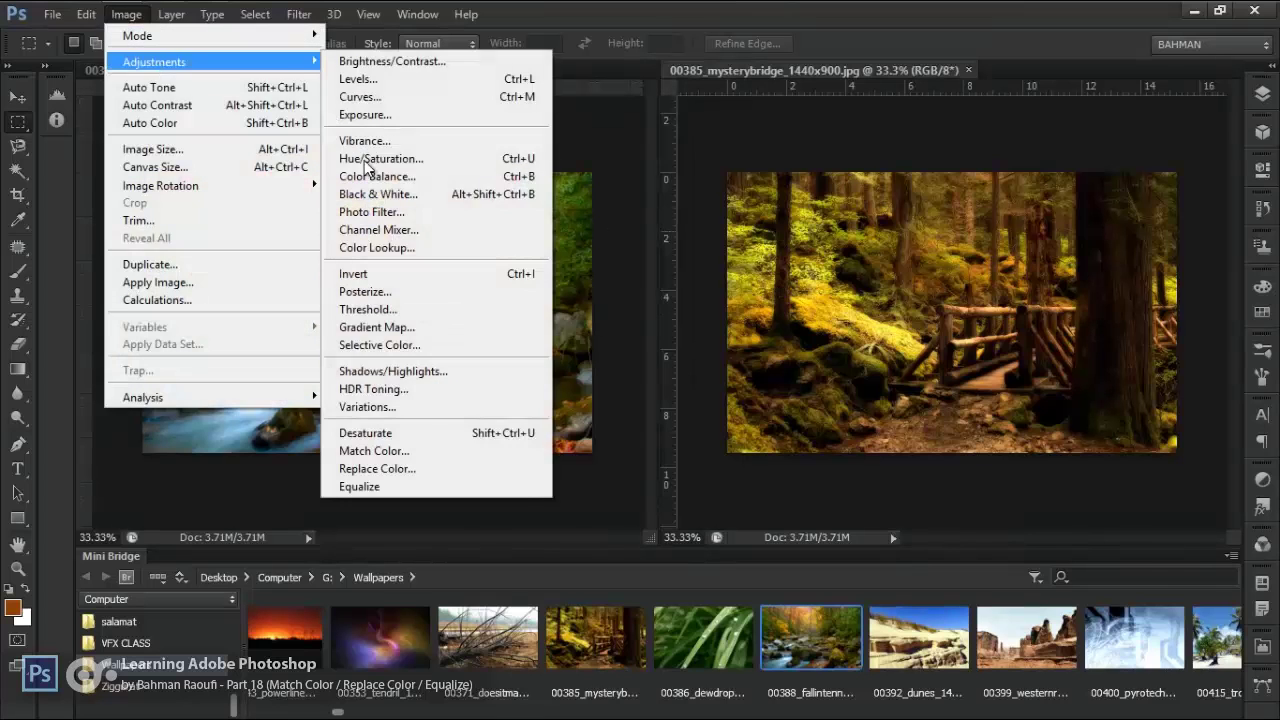
{"action": "left_click", "coordinate": [372, 451]}
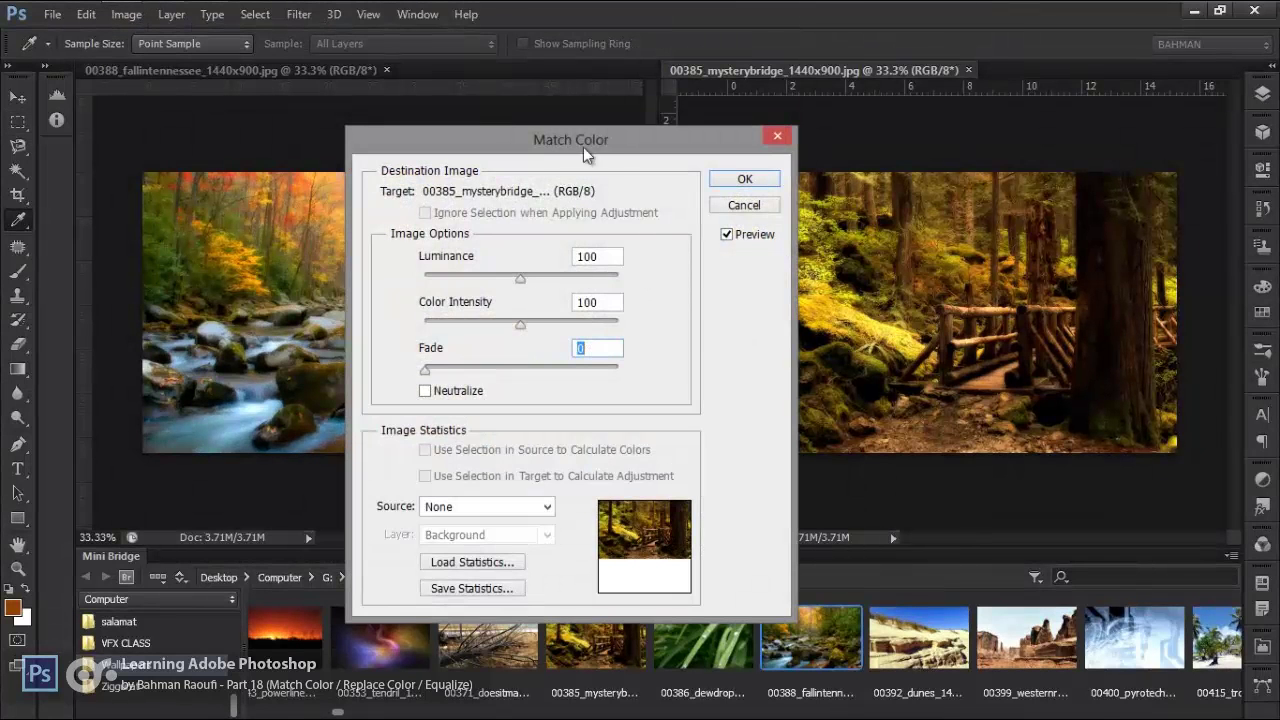
{"action": "left_click_drag", "start_coordinate": [607, 150], "coordinate": [509, 109]}
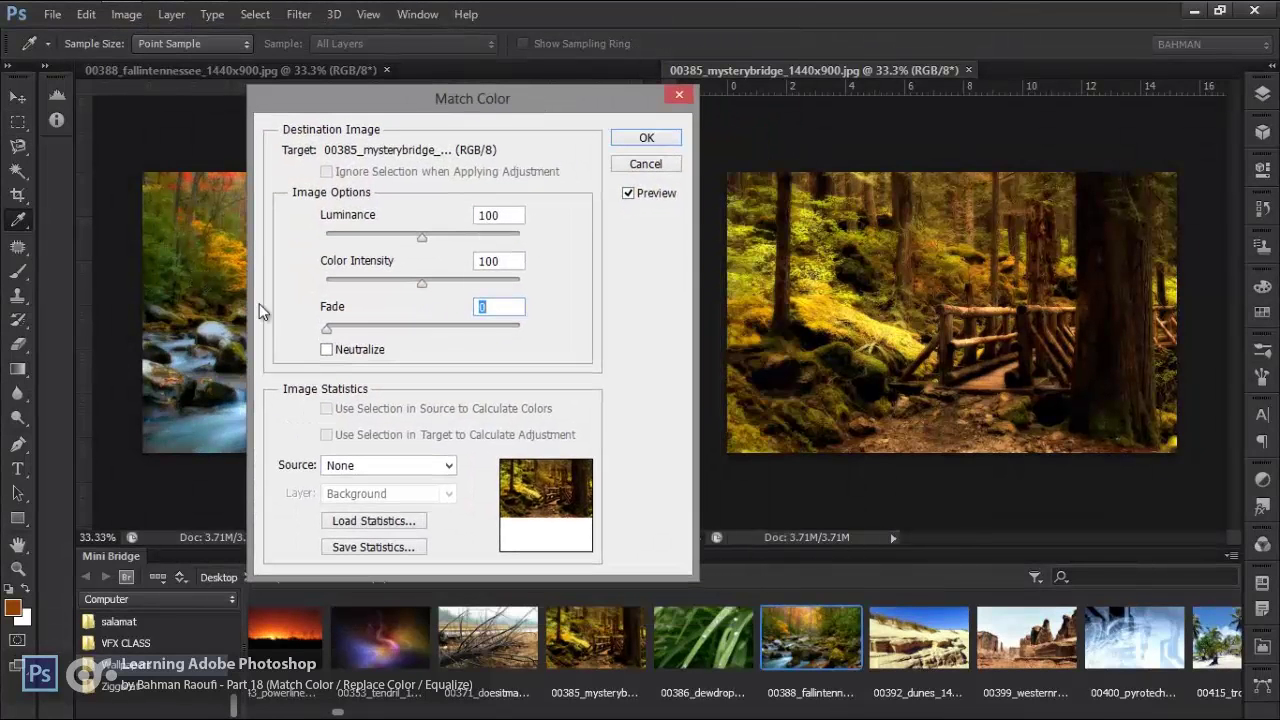
{"action": "left_click", "coordinate": [405, 465]}
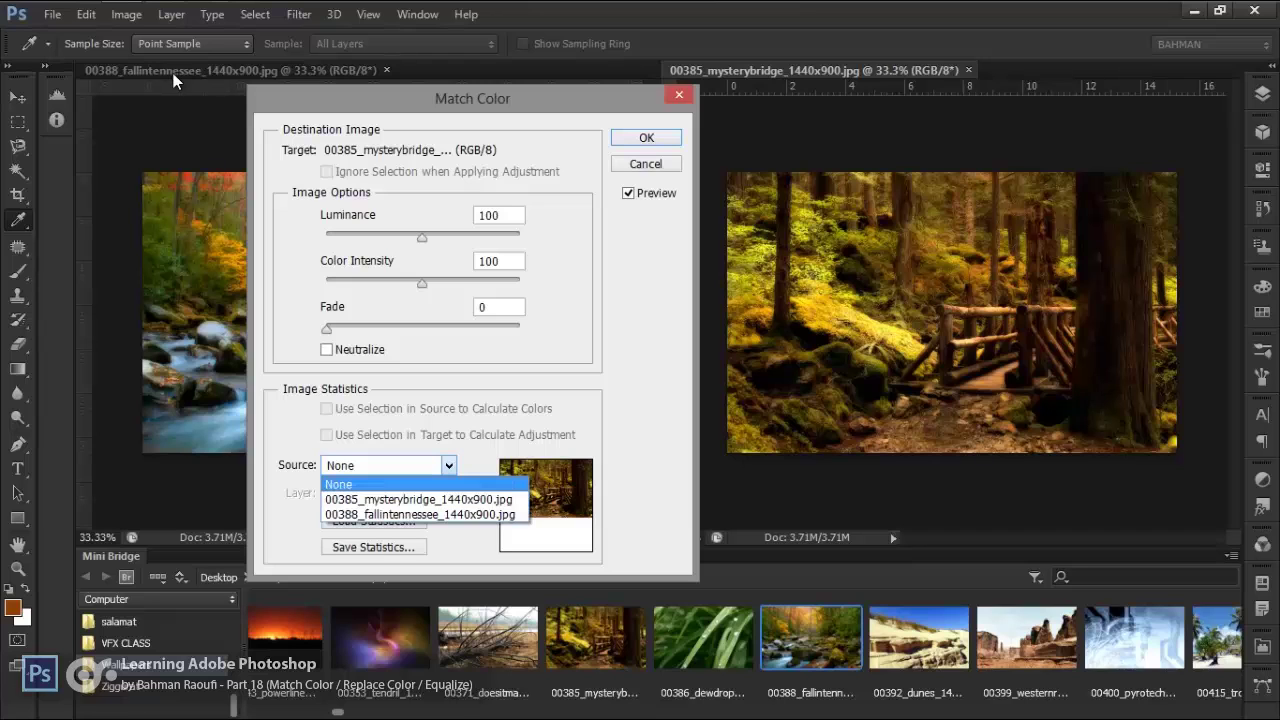
{"action": "left_click", "coordinate": [403, 512]}
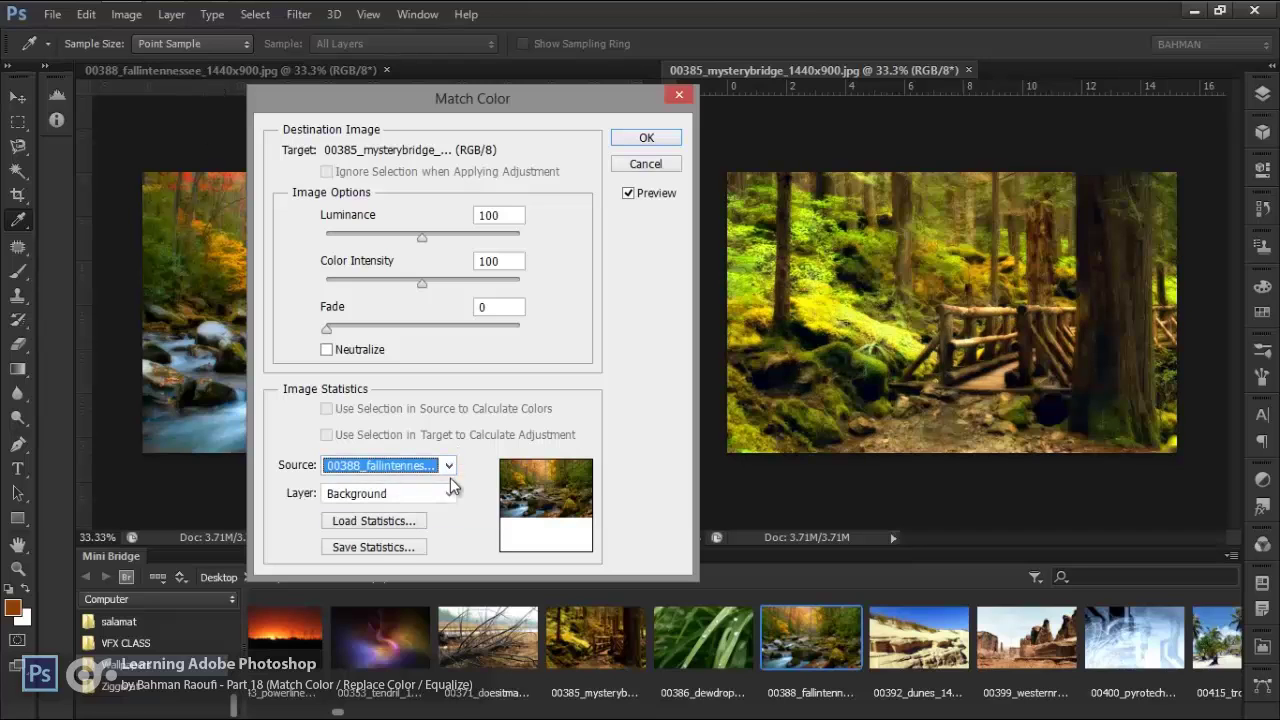
Try Luminance 42, Color Intensity 111 and Fade 7 for the forest bridge photo's colour match and discard the adjustment
{"action": "left_click_drag", "start_coordinate": [560, 110], "coordinate": [779, 375]}
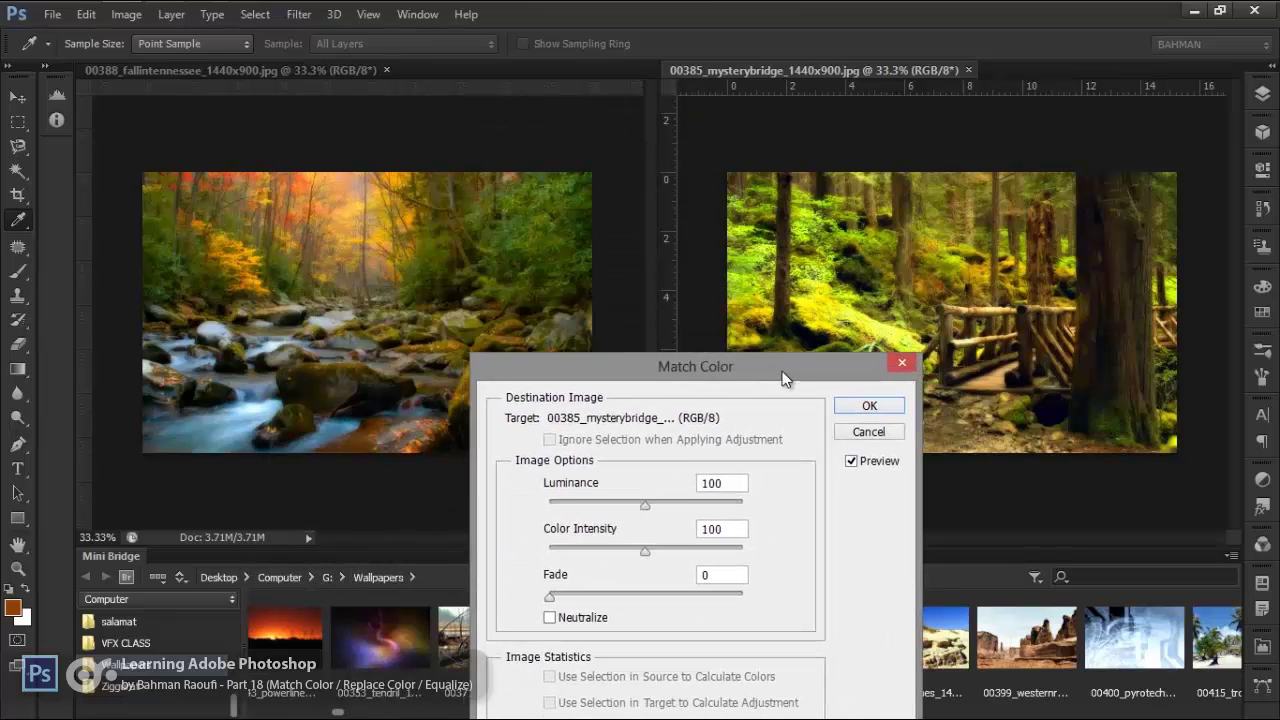
{"action": "left_click_drag", "start_coordinate": [651, 511], "coordinate": [590, 516]}
{"action": "mouse_move", "coordinate": [644, 553]}
{"action": "left_mouse_down"}
{"action": "mouse_move", "coordinate": [697, 558]}
{"action": "mouse_move", "coordinate": [571, 558]}
{"action": "mouse_move", "coordinate": [655, 567]}
{"action": "left_mouse_up"}
{"action": "left_click_drag", "start_coordinate": [550, 599], "coordinate": [603, 610]}
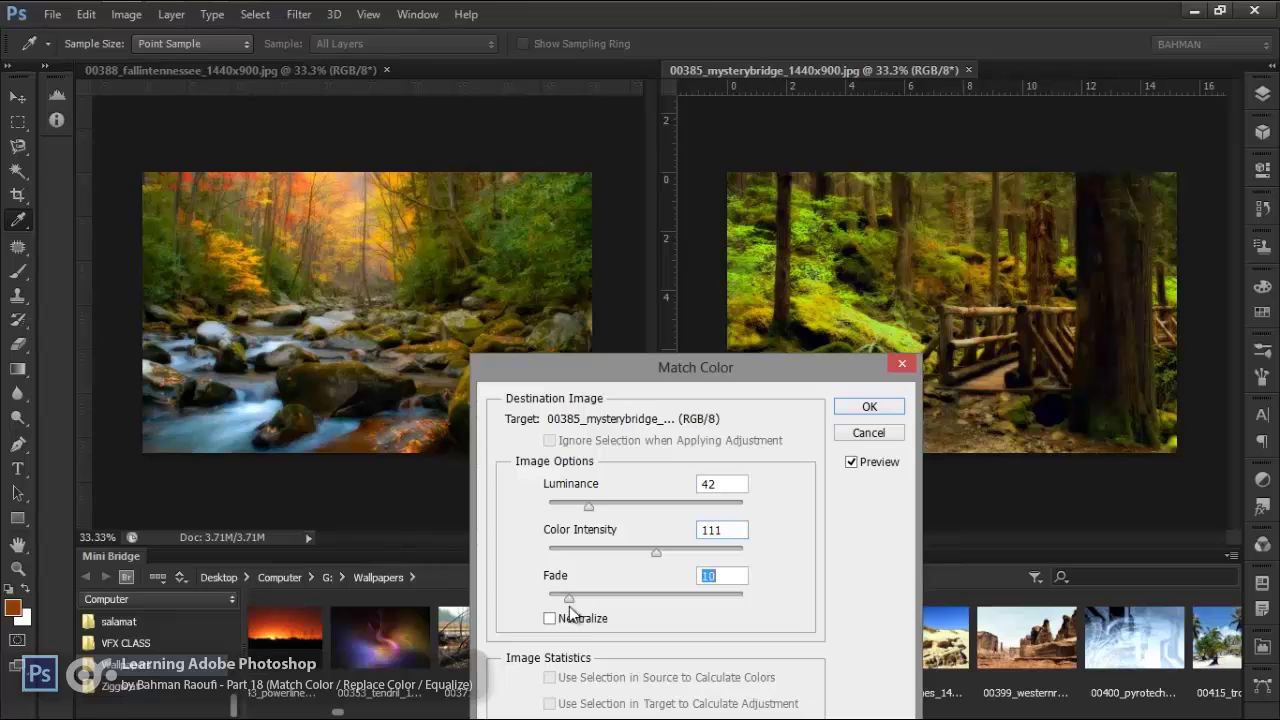
{"action": "left_click_drag", "start_coordinate": [570, 610], "coordinate": [564, 610]}
{"action": "left_click_drag", "start_coordinate": [637, 387], "coordinate": [637, 186]}
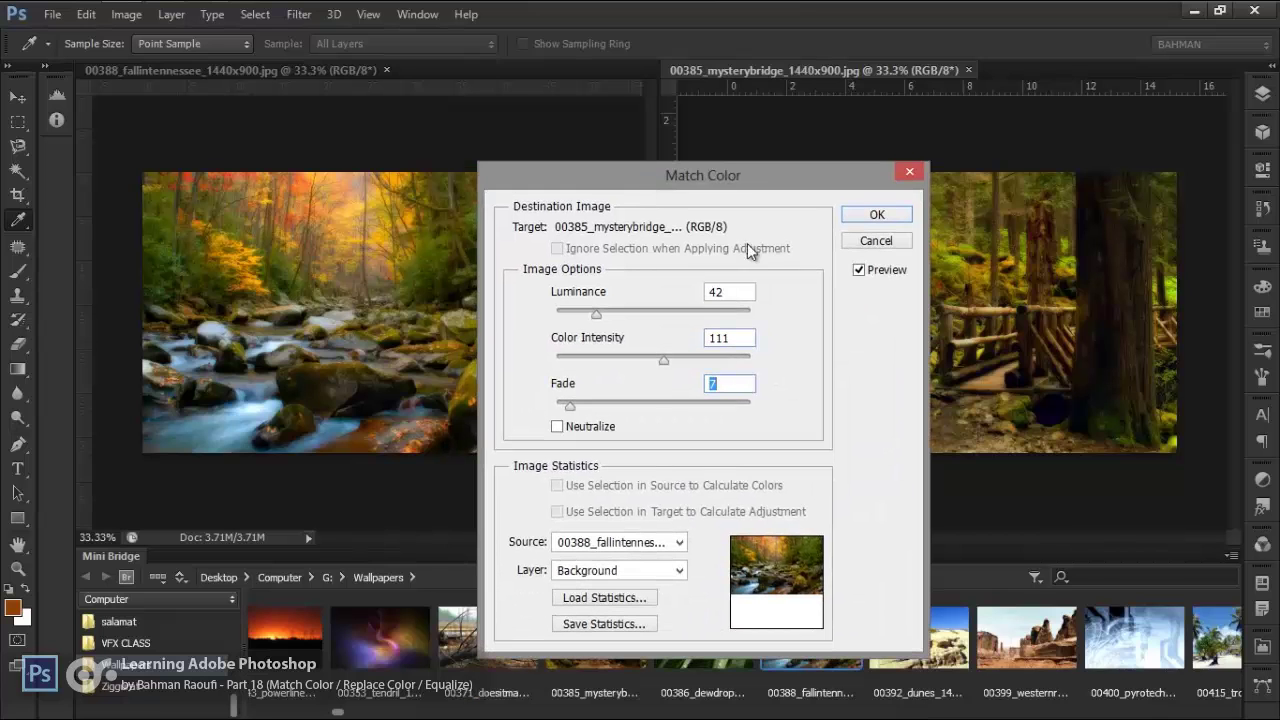
{"action": "key", "text": "Return"}
{"action": "key", "text": "m"}
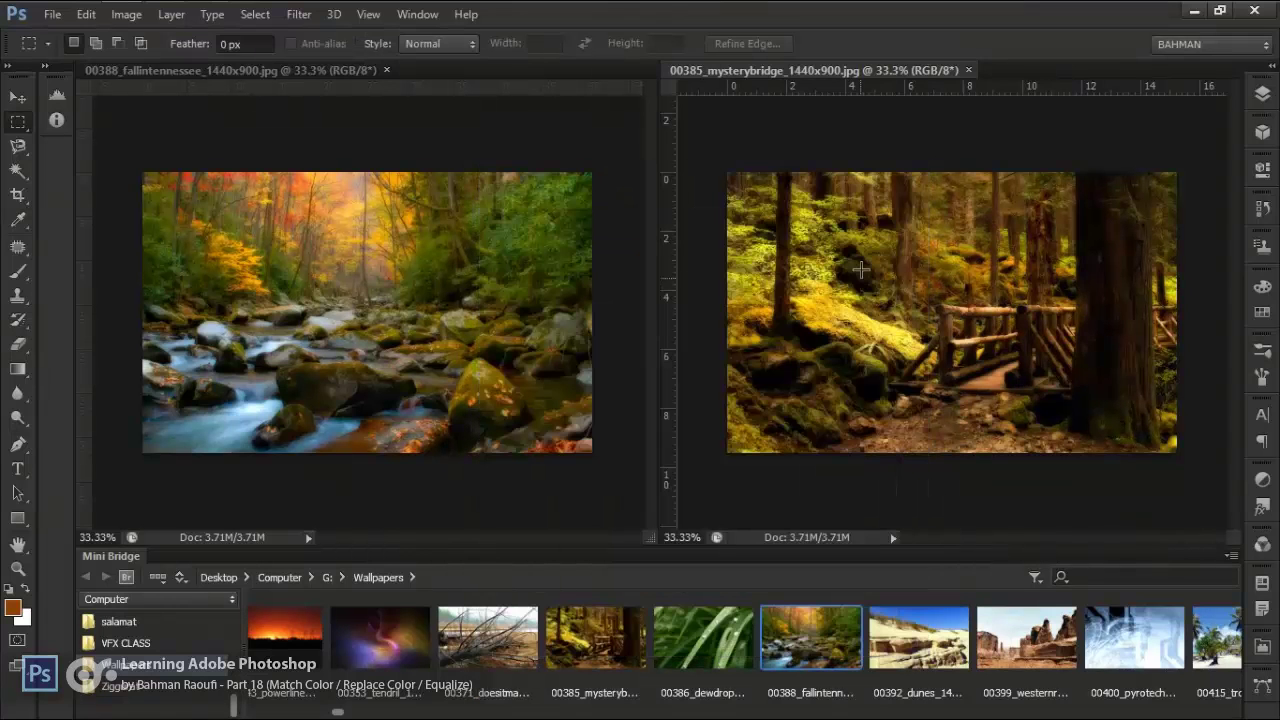
Close the forest bridge and forest stream photos
{"action": "left_click", "coordinate": [968, 70]}
{"action": "key", "text": "ctrl+minus"}
{"action": "key", "text": "ctrl+plus"}
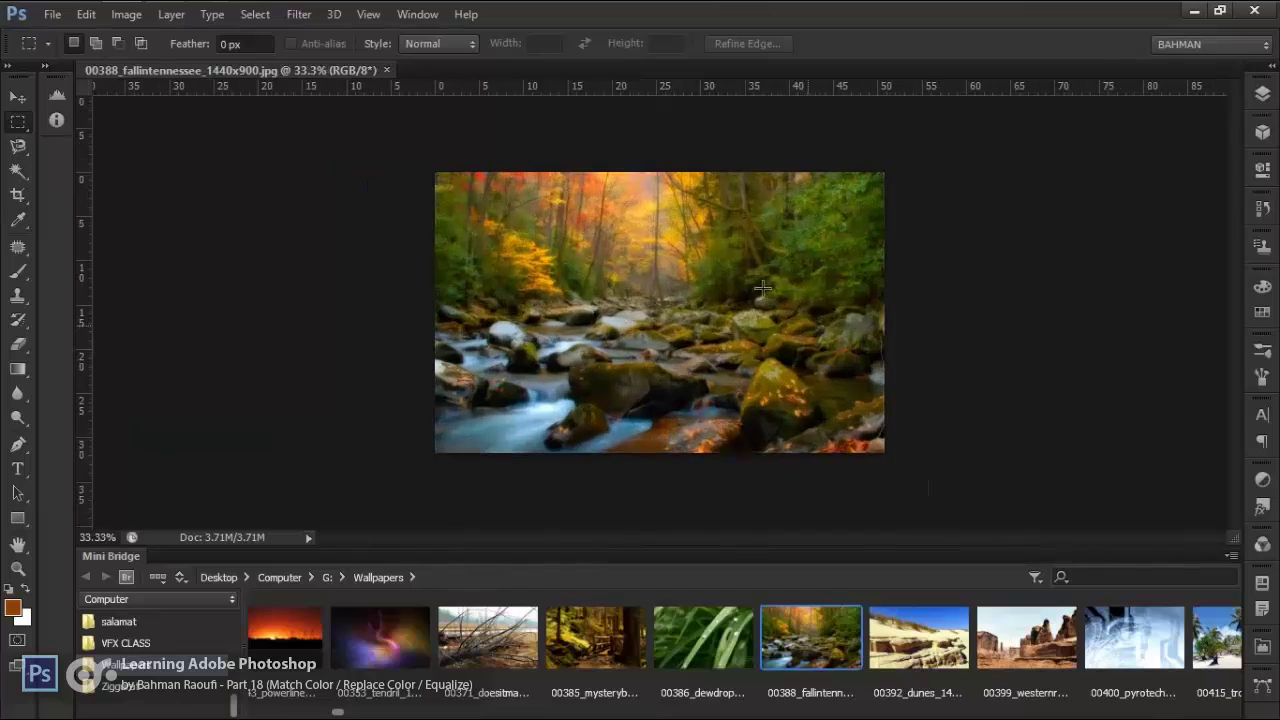
{"action": "left_click", "coordinate": [386, 70]}
Open 00471_nightlight_1440x900.jpg and 00481_torontofromthewater_1440x900.jpg from the Wallpapers folder
{"action": "scroll", "coordinate": [887, 655], "scroll_direction": "down", "scroll_amount": 7}
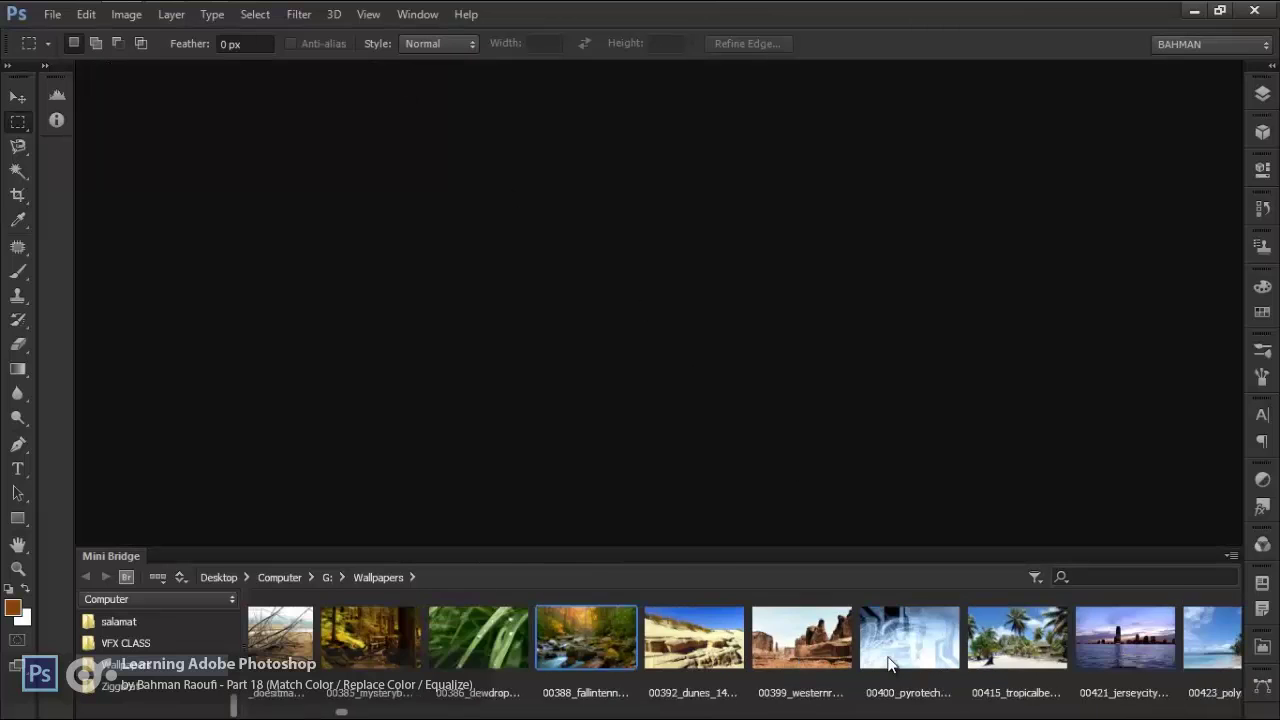
{"action": "scroll", "coordinate": [887, 662], "scroll_direction": "down", "scroll_amount": 1}
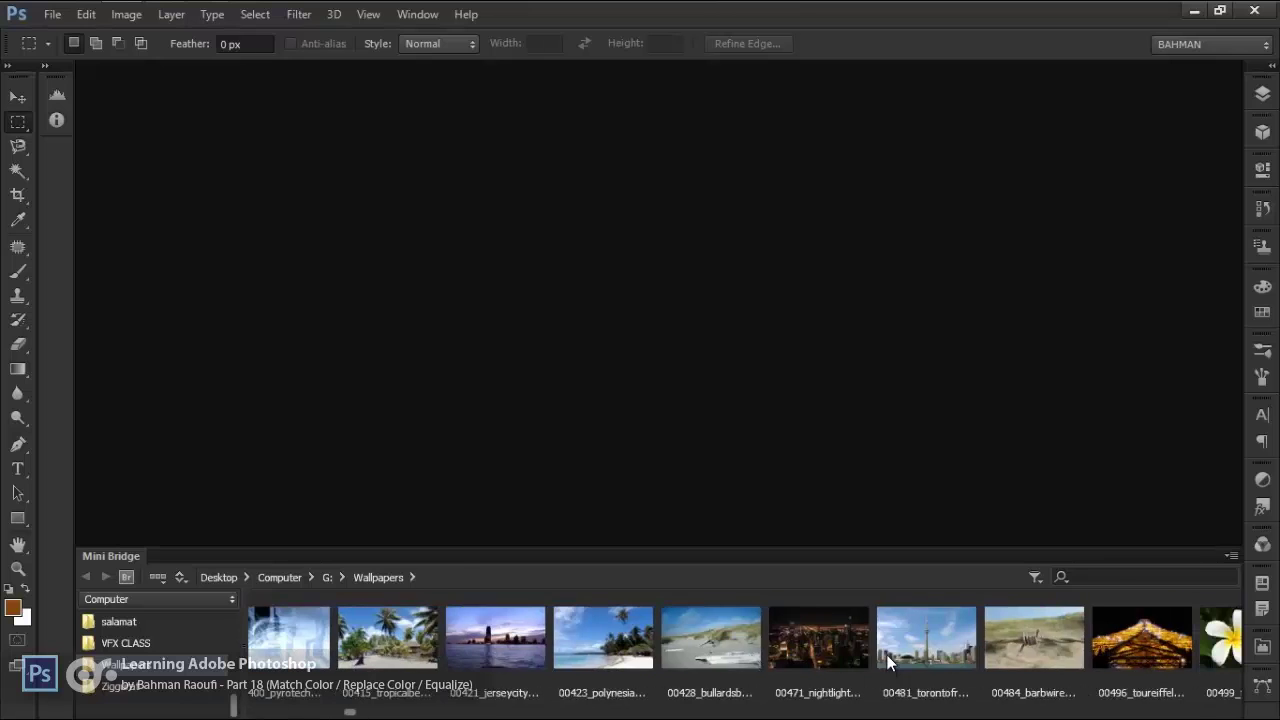
{"action": "scroll", "coordinate": [886, 654], "scroll_direction": "down", "scroll_amount": 1}
{"action": "double_click", "coordinate": [745, 642]}
{"action": "double_click", "coordinate": [838, 636]}
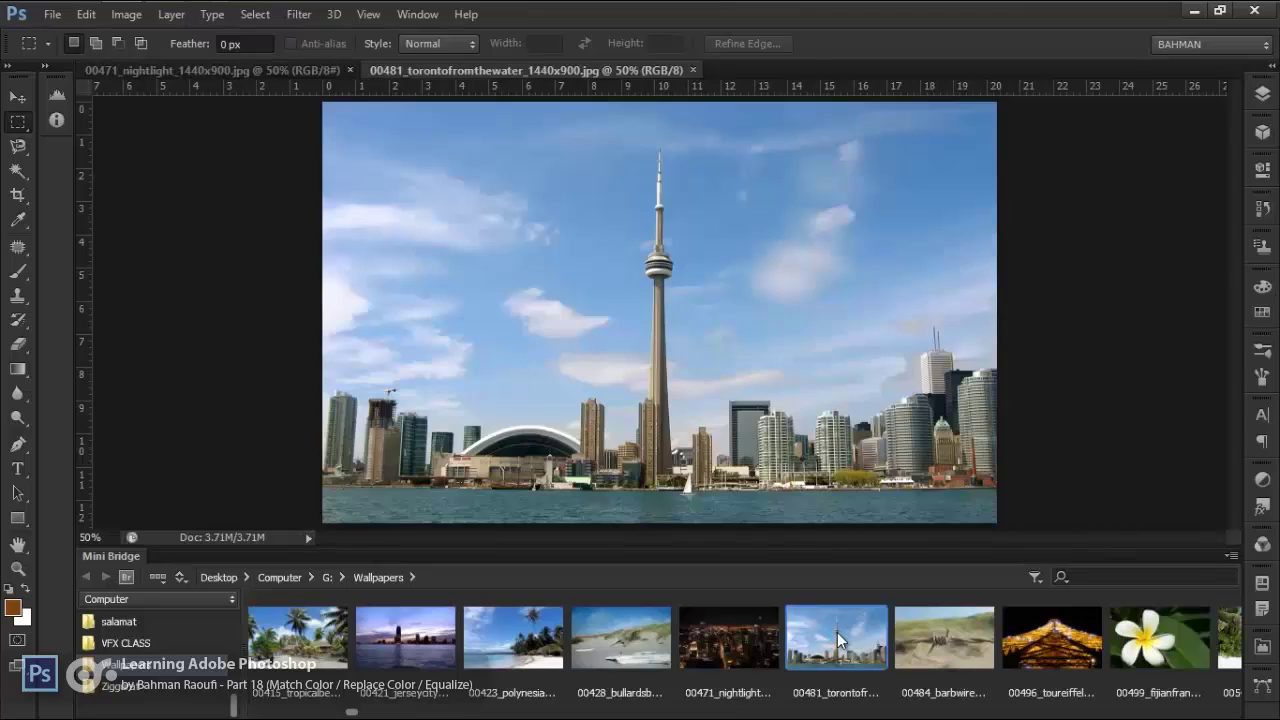
Arrange the Toronto and night city photos side by side in a 2-up Vertical layout, both at 33.3%
{"action": "left_click", "coordinate": [412, 14]}
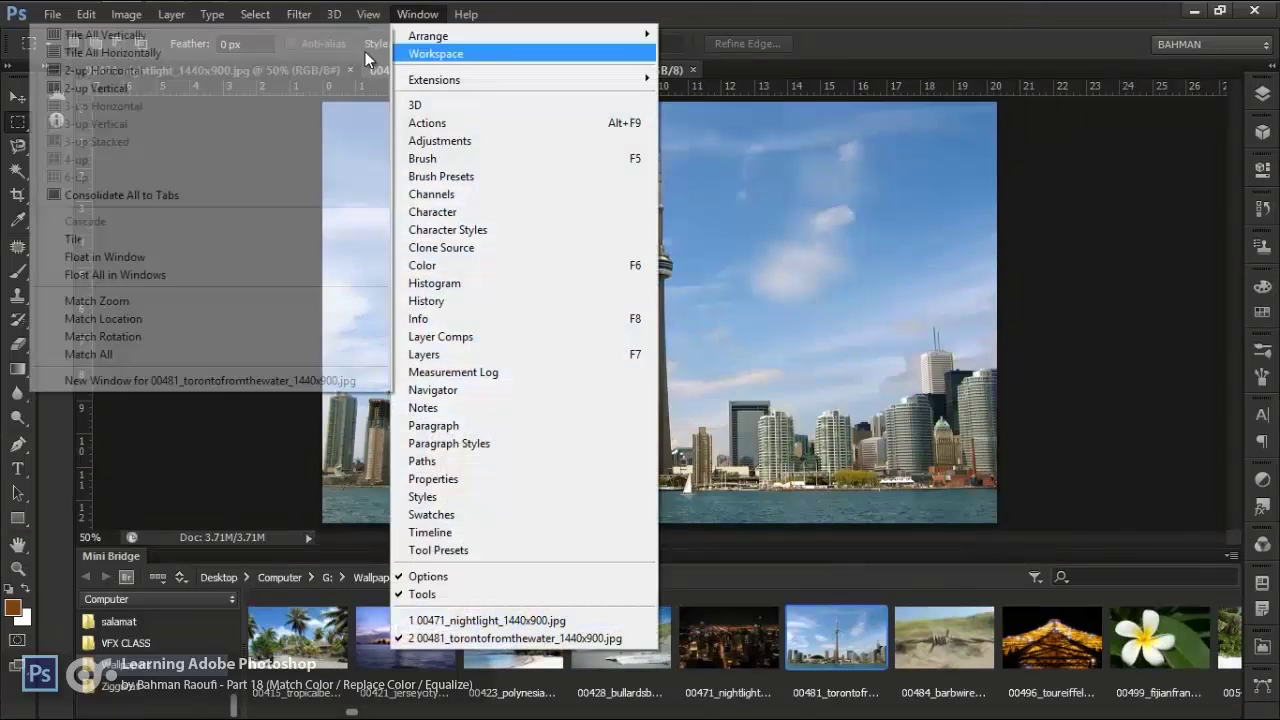
{"action": "left_click", "coordinate": [430, 13]}
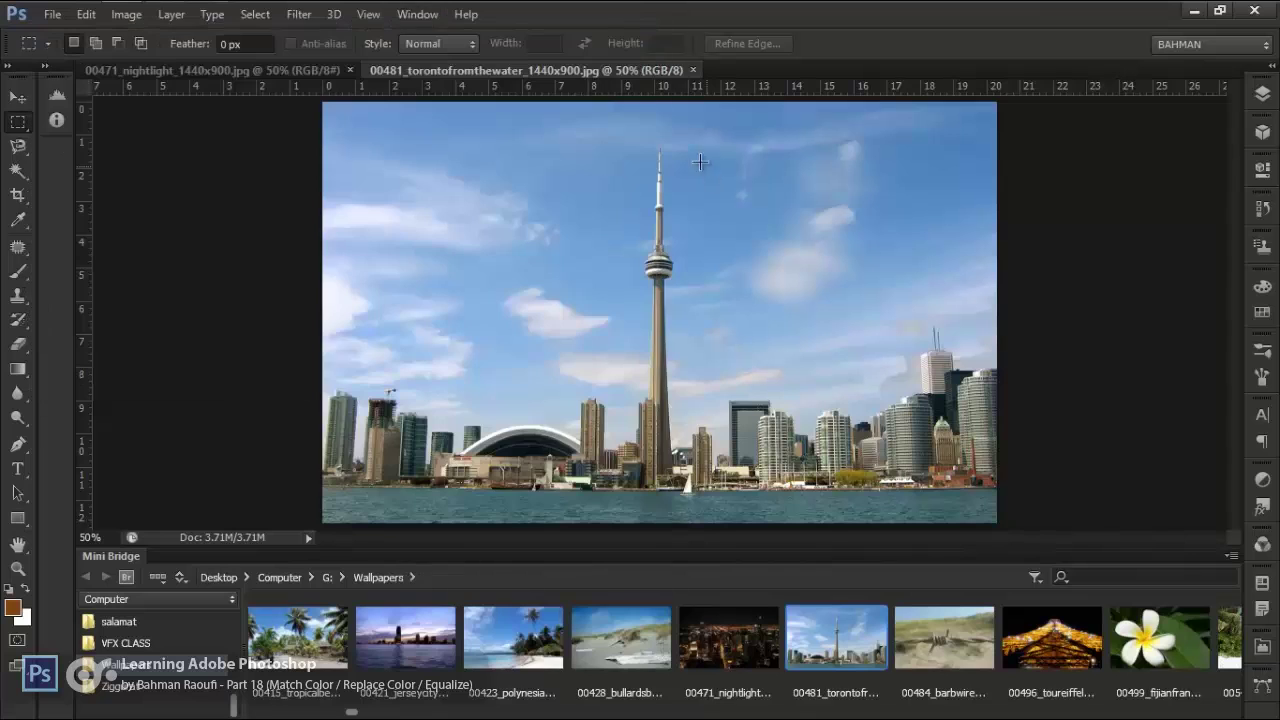
{"action": "left_click", "coordinate": [416, 24]}
{"action": "mouse_move", "coordinate": [430, 36]}
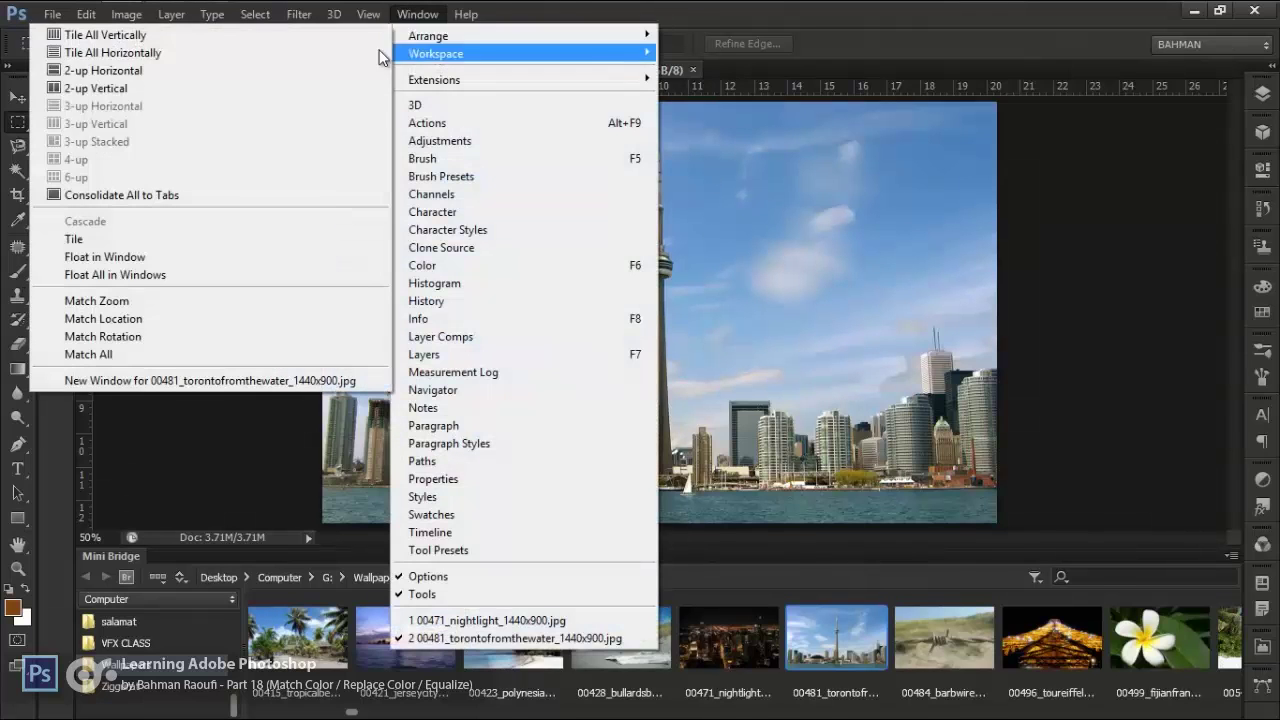
{"action": "left_click", "coordinate": [217, 88]}
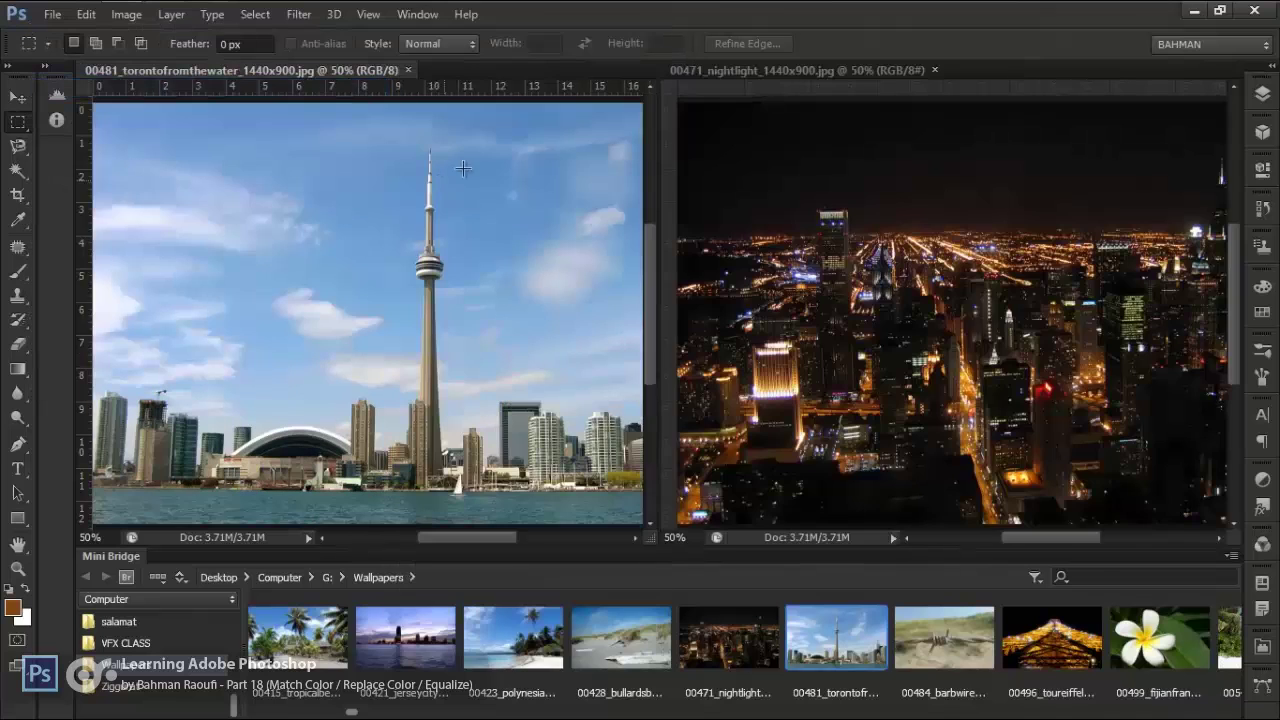
{"action": "scroll", "coordinate": [733, 192], "scroll_direction": "down", "scroll_amount": 1}
{"action": "scroll", "coordinate": [540, 229], "scroll_direction": "down", "scroll_amount": 1}
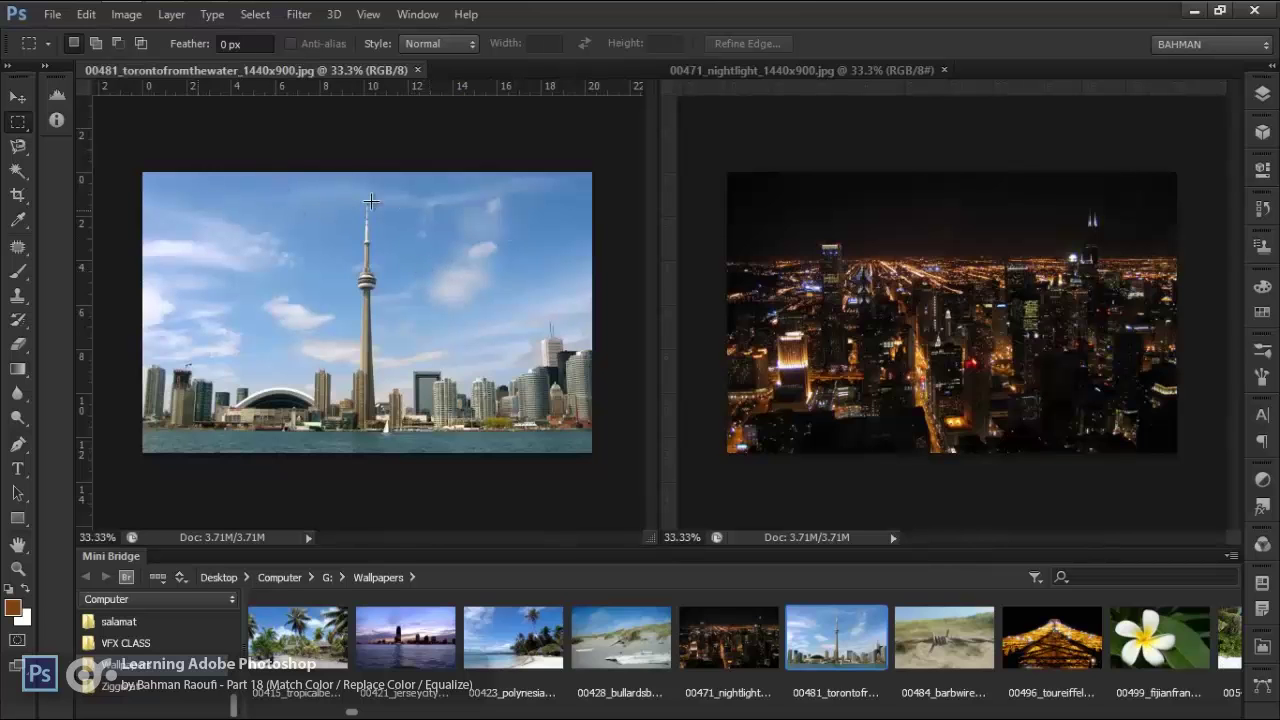
Try Match Color on the Toronto skyline photo with 00471_nightlight_1440x900.jpg as the source
{"action": "left_click", "coordinate": [128, 14]}
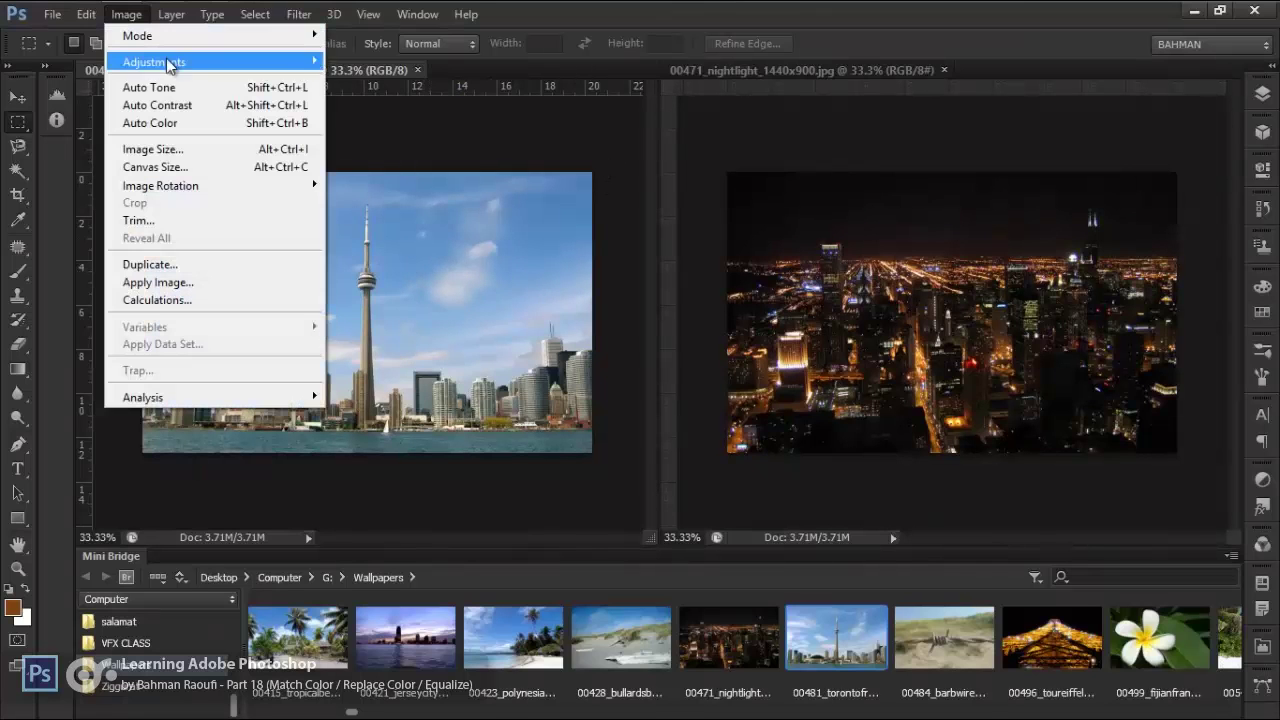
{"action": "mouse_move", "coordinate": [257, 60]}
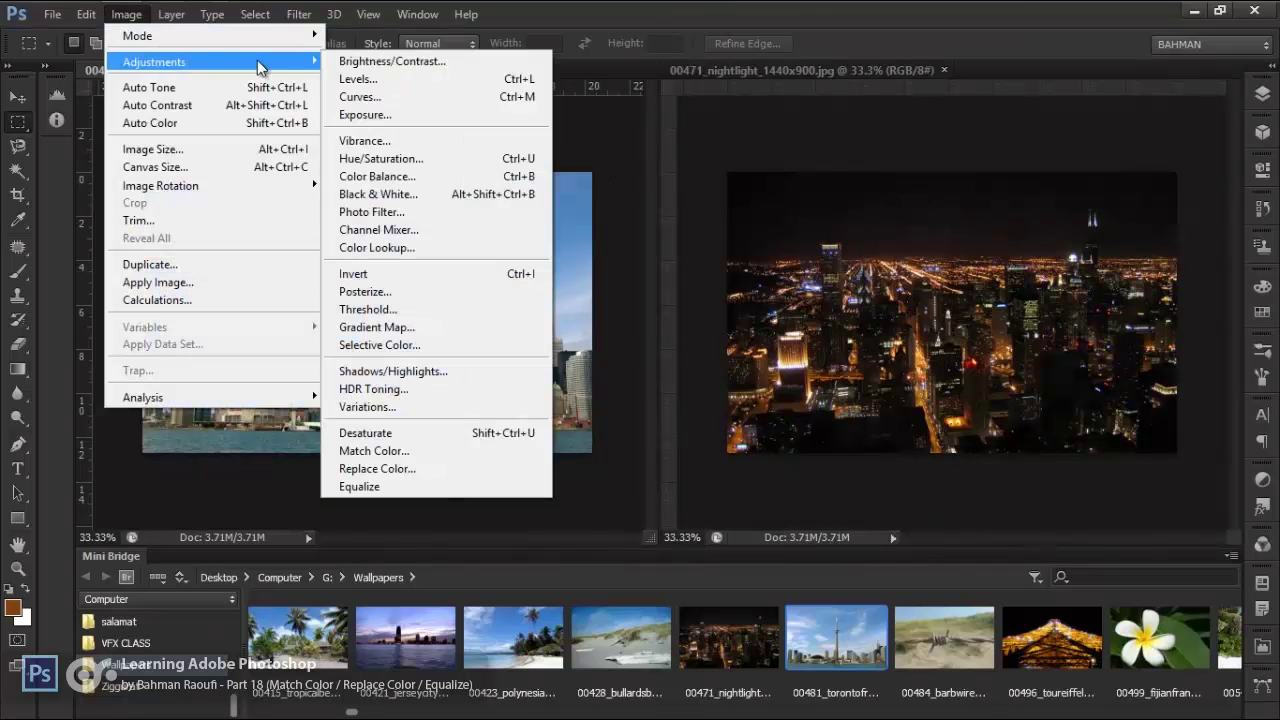
{"action": "left_click", "coordinate": [381, 456]}
{"action": "left_click", "coordinate": [660, 542]}
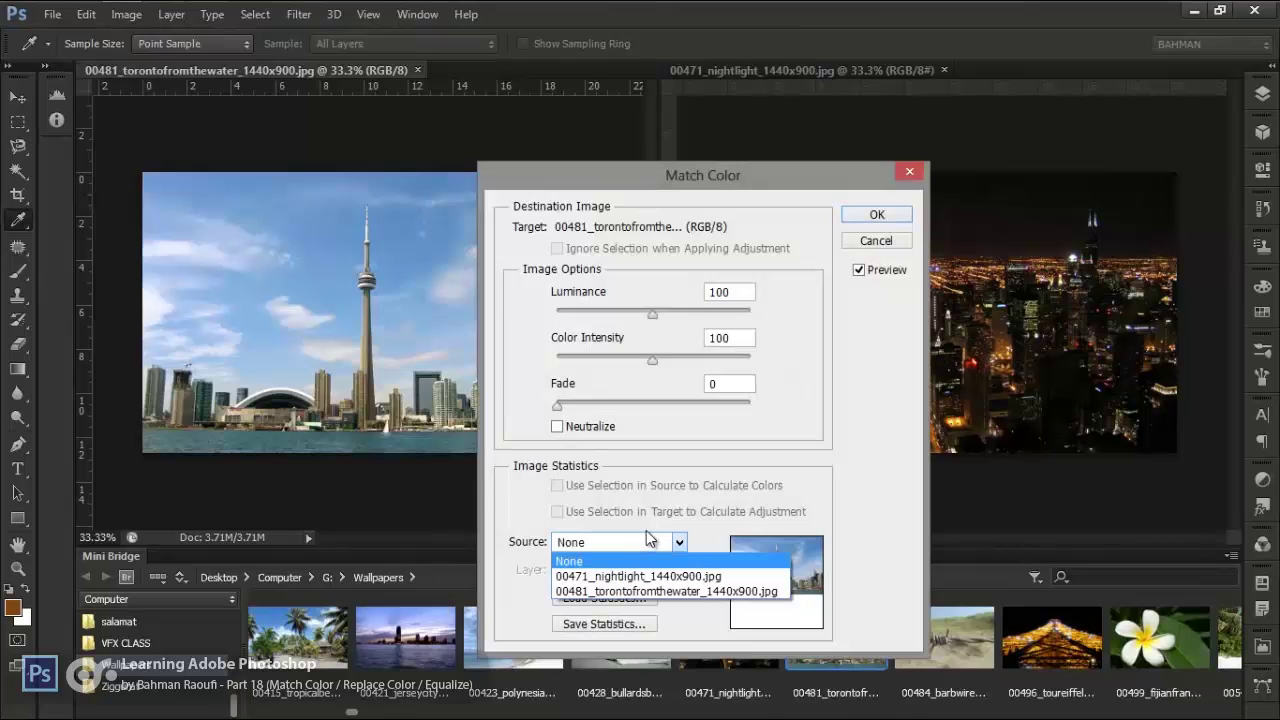
{"action": "left_click", "coordinate": [643, 576]}
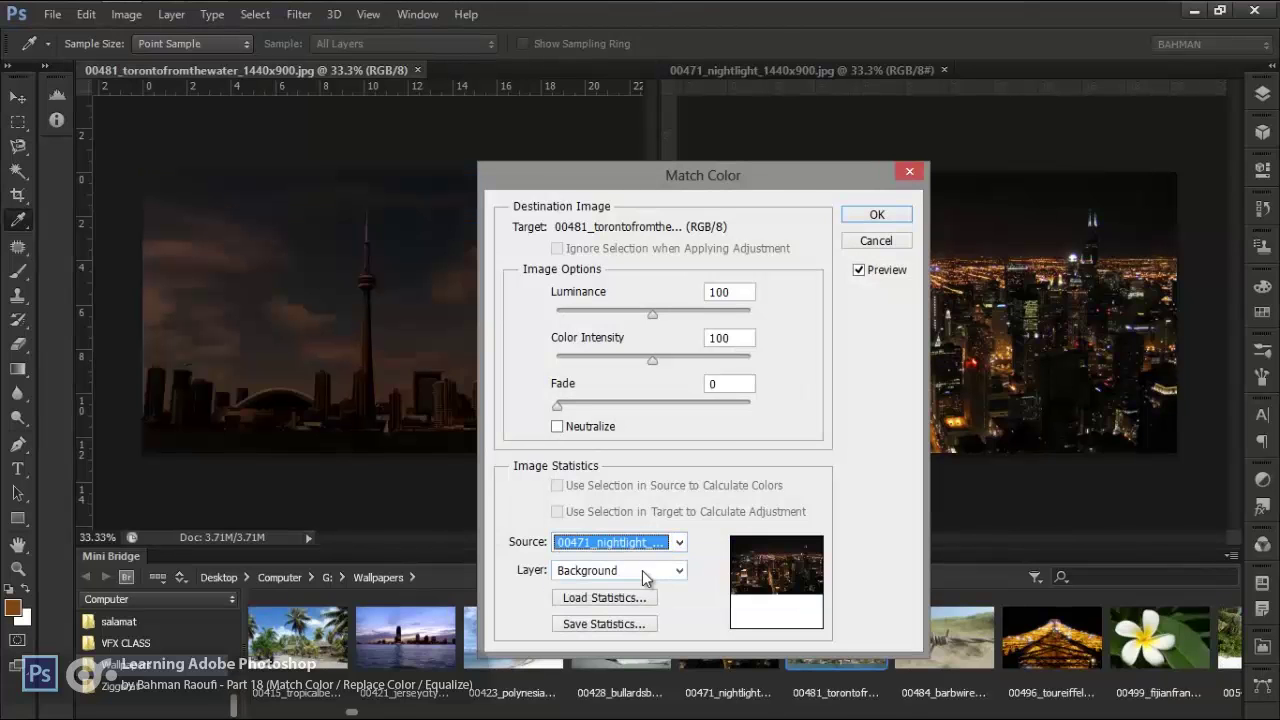
Try Luminance 155 and Color Intensity 101 for the Toronto photo's colour match and cancel the adjustment
{"action": "mouse_move", "coordinate": [698, 177]}
{"action": "left_mouse_down"}
{"action": "mouse_move", "coordinate": [730, 340]}
{"action": "mouse_move", "coordinate": [729, 592]}
{"action": "mouse_move", "coordinate": [714, 164]}
{"action": "left_mouse_up"}
{"action": "left_click_drag", "start_coordinate": [677, 307], "coordinate": [729, 298]}
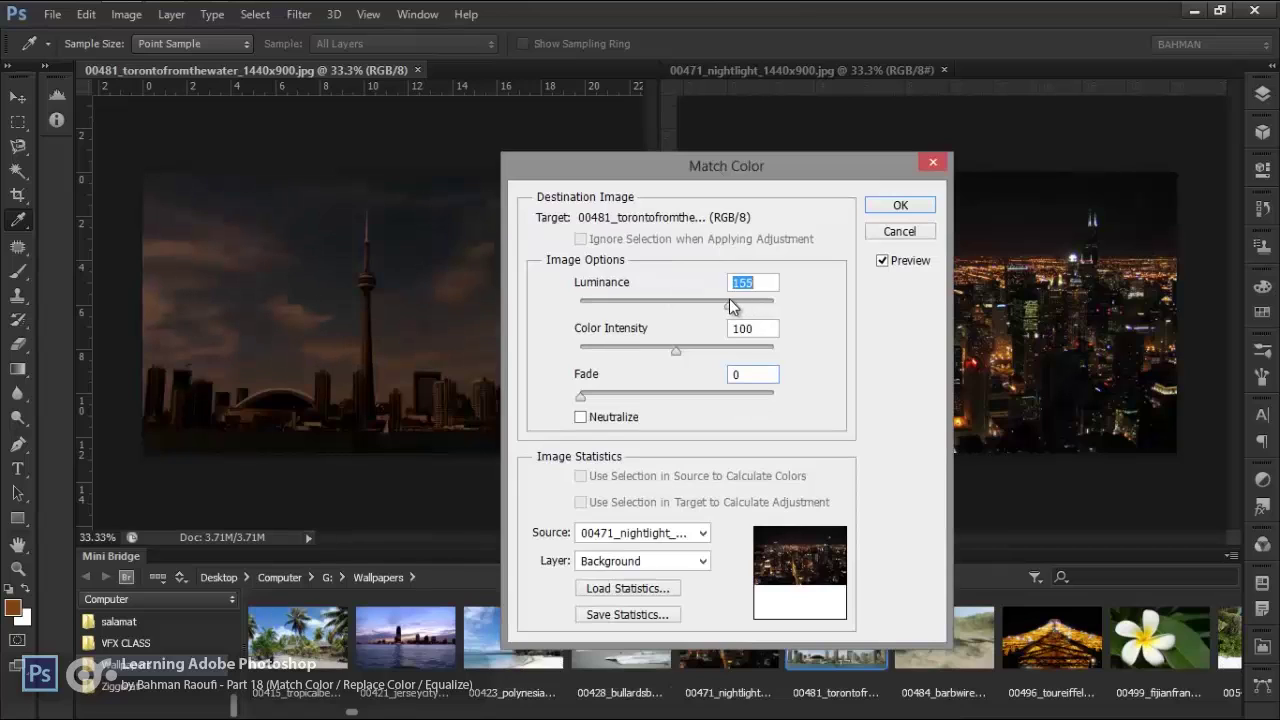
{"action": "mouse_move", "coordinate": [676, 350]}
{"action": "left_mouse_down"}
{"action": "mouse_move", "coordinate": [714, 357]}
{"action": "mouse_move", "coordinate": [680, 357]}
{"action": "left_mouse_up"}
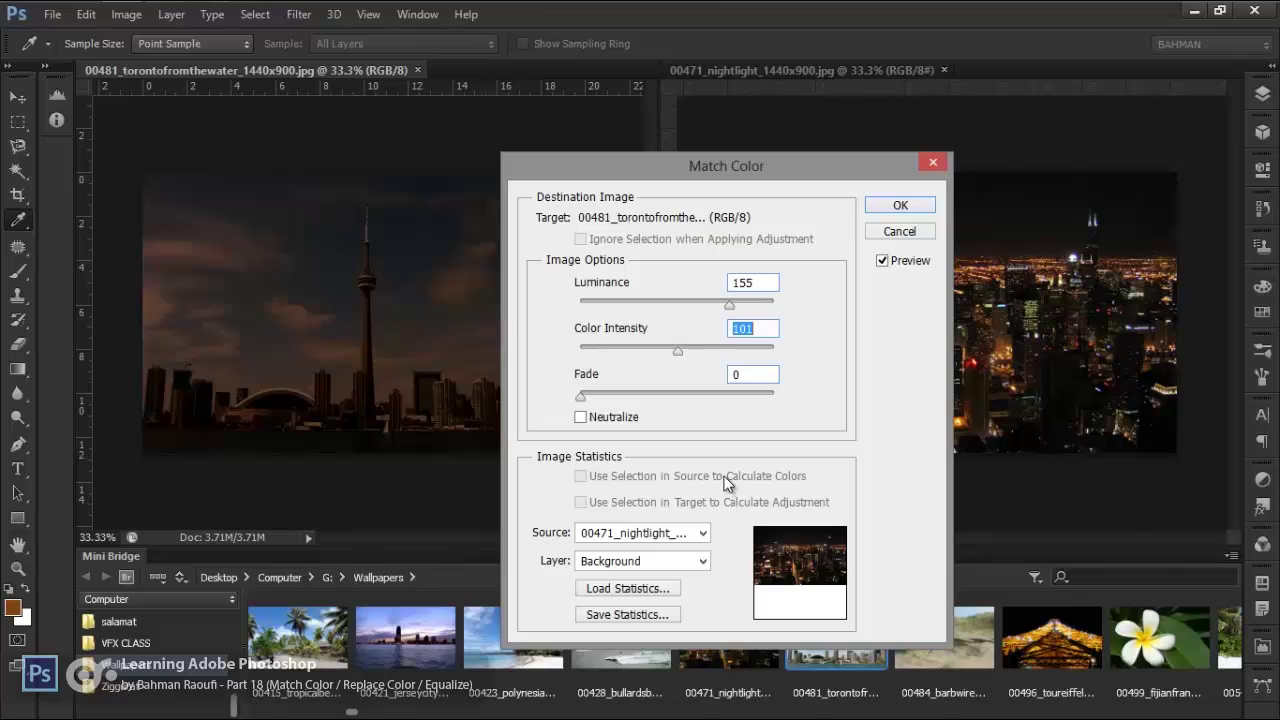
{"action": "left_click", "coordinate": [899, 231]}
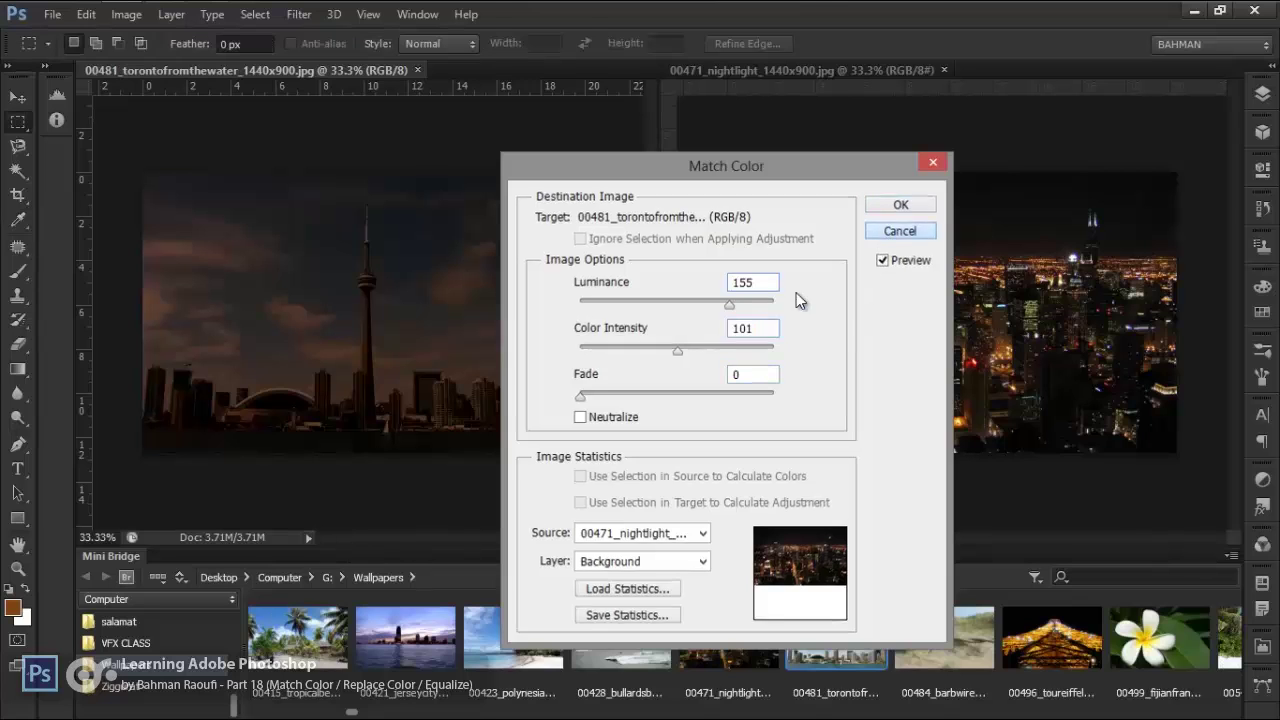
Close the Toronto and night city photos and open 00281_sunflower_1440x900.jpg from the Wallpapers folder
{"action": "left_click", "coordinate": [420, 70]}
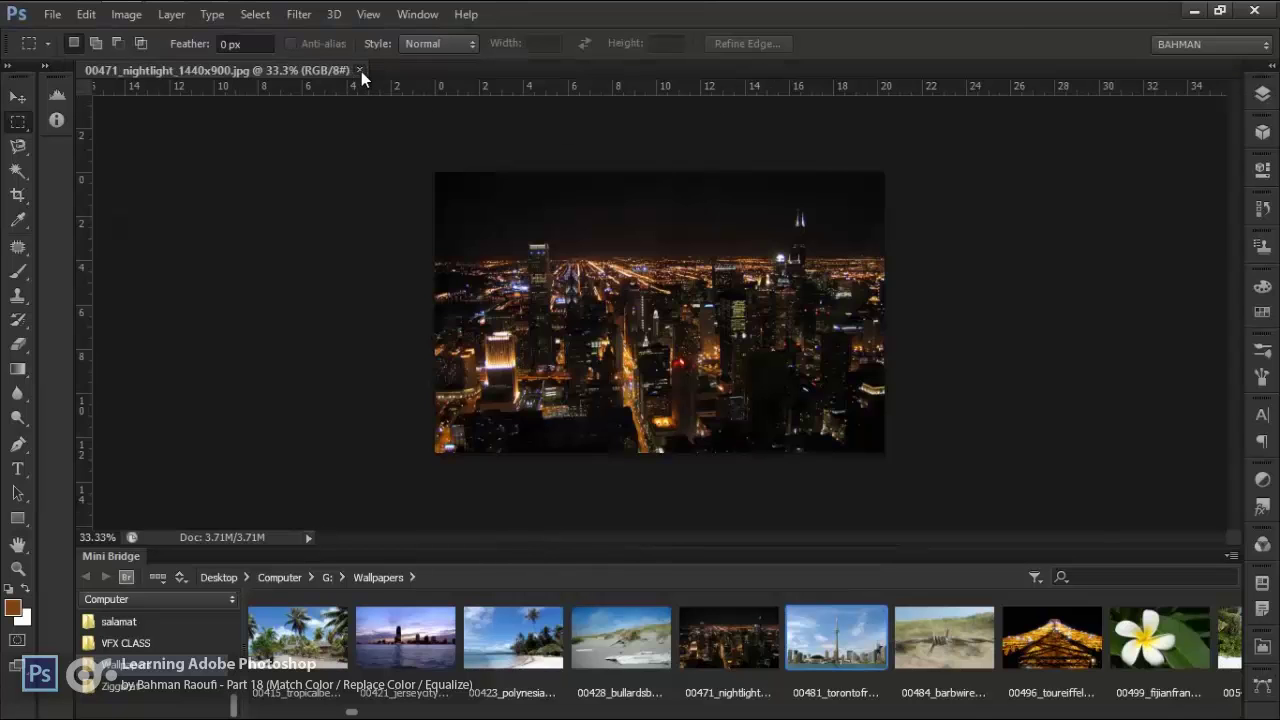
{"action": "left_click", "coordinate": [360, 70]}
{"action": "scroll", "coordinate": [593, 624], "scroll_direction": "up", "scroll_amount": 8}
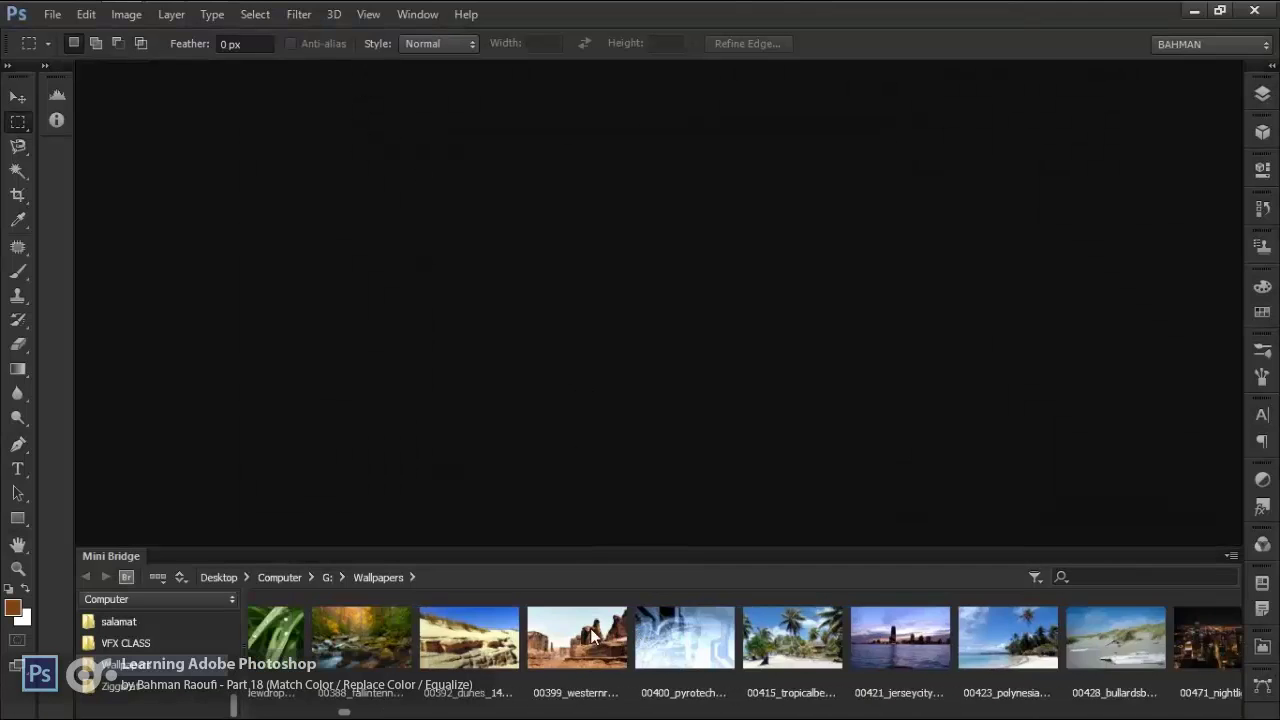
{"action": "scroll", "coordinate": [598, 626], "scroll_direction": "up", "scroll_amount": 4}
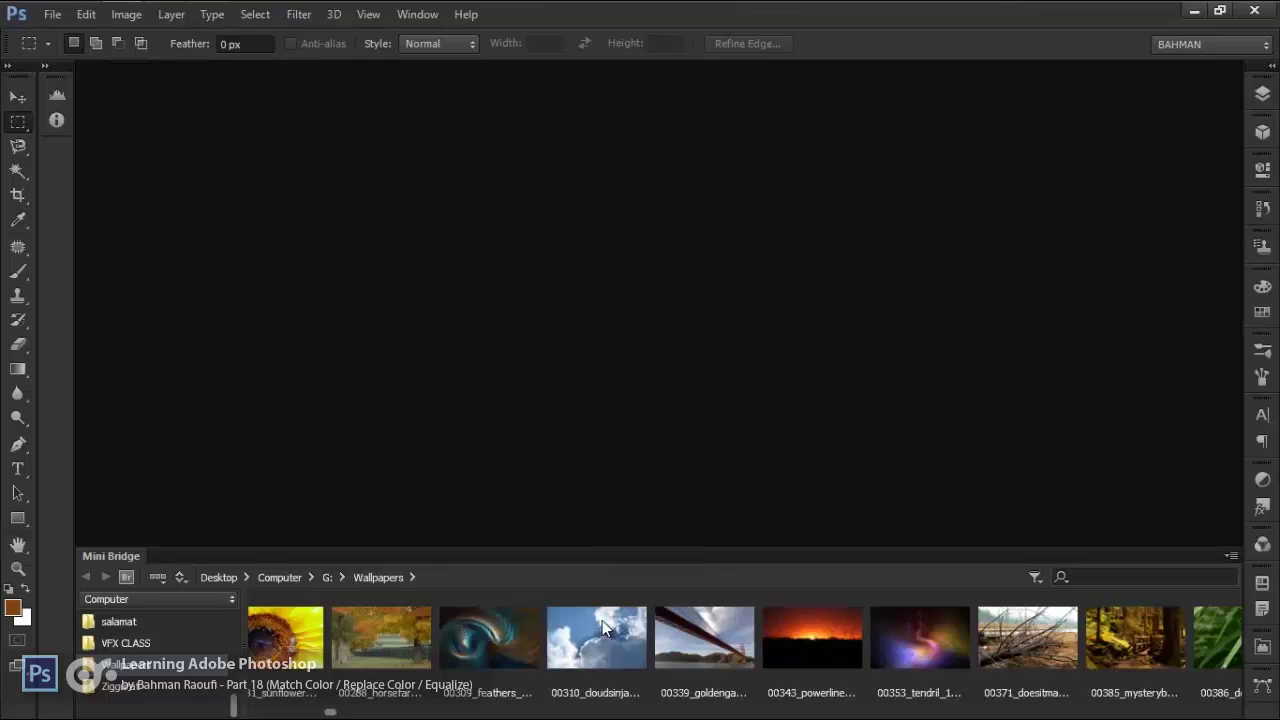
{"action": "scroll", "coordinate": [606, 620], "scroll_direction": "up", "scroll_amount": 3}
{"action": "double_click", "coordinate": [579, 626]}
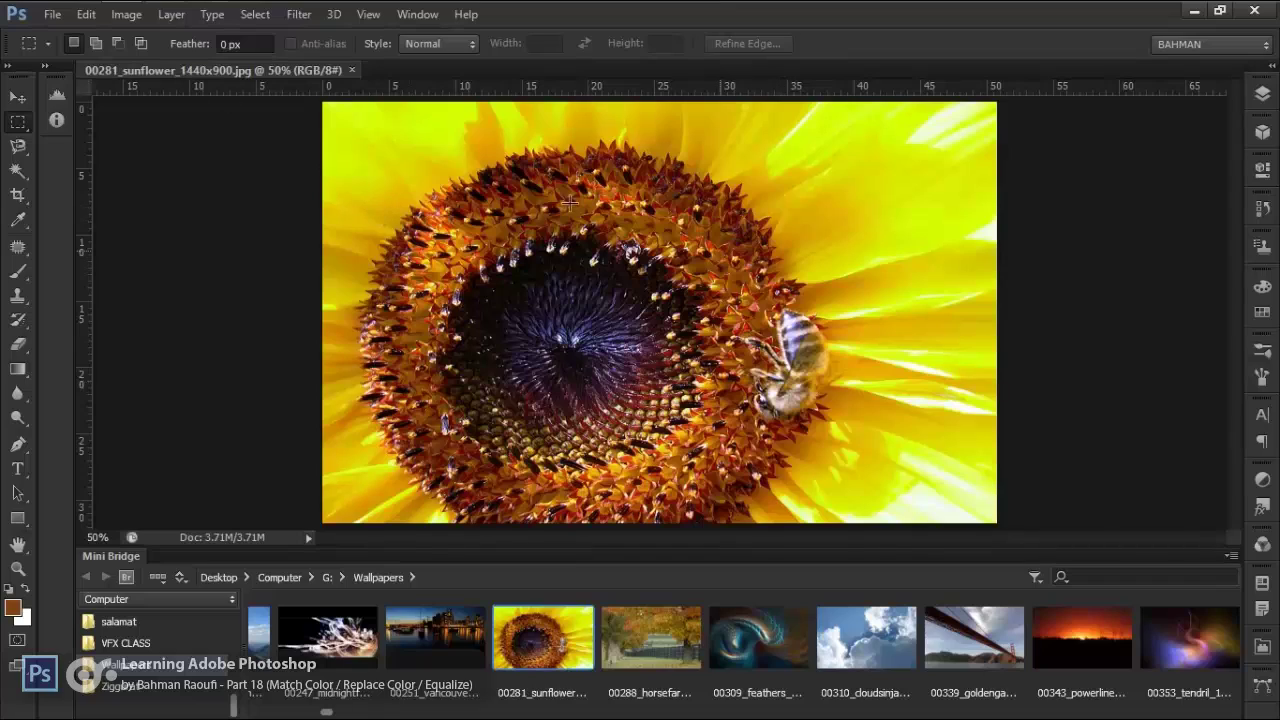
Start the Replace Color adjustment on the sunflower photo and move its dialog away from the flower
{"action": "left_click", "coordinate": [126, 14]}
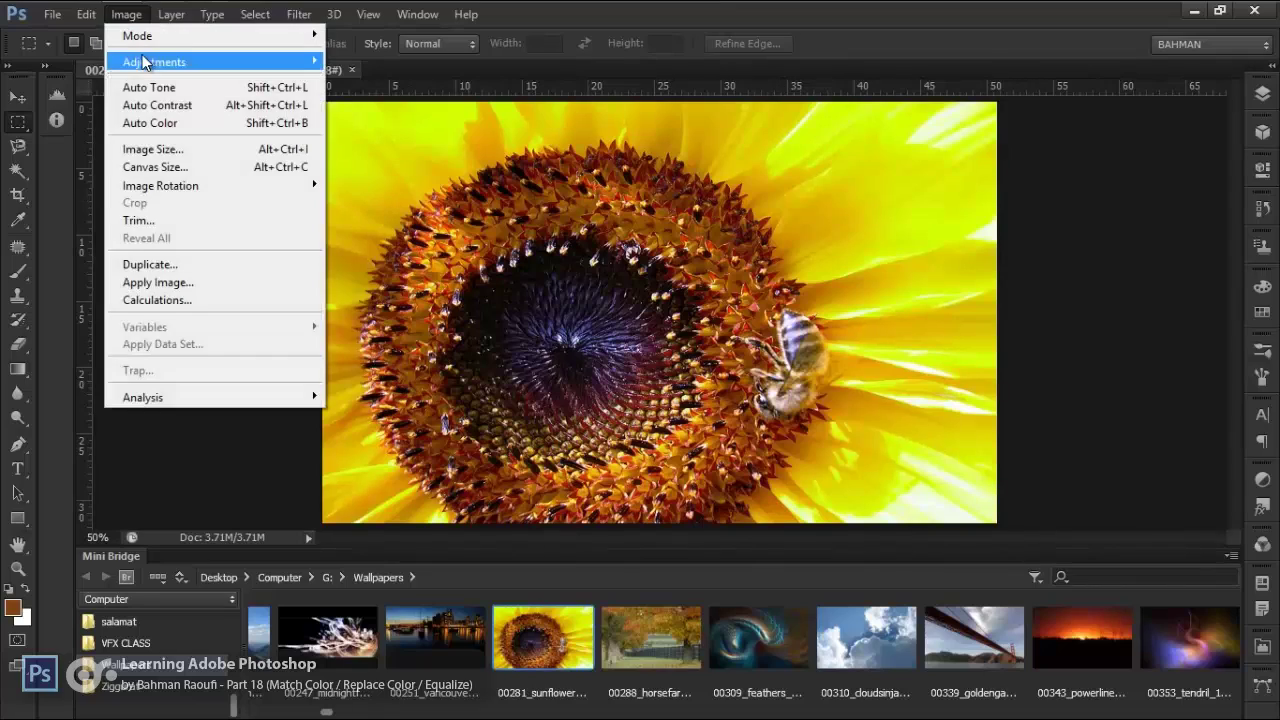
{"action": "mouse_move", "coordinate": [150, 54]}
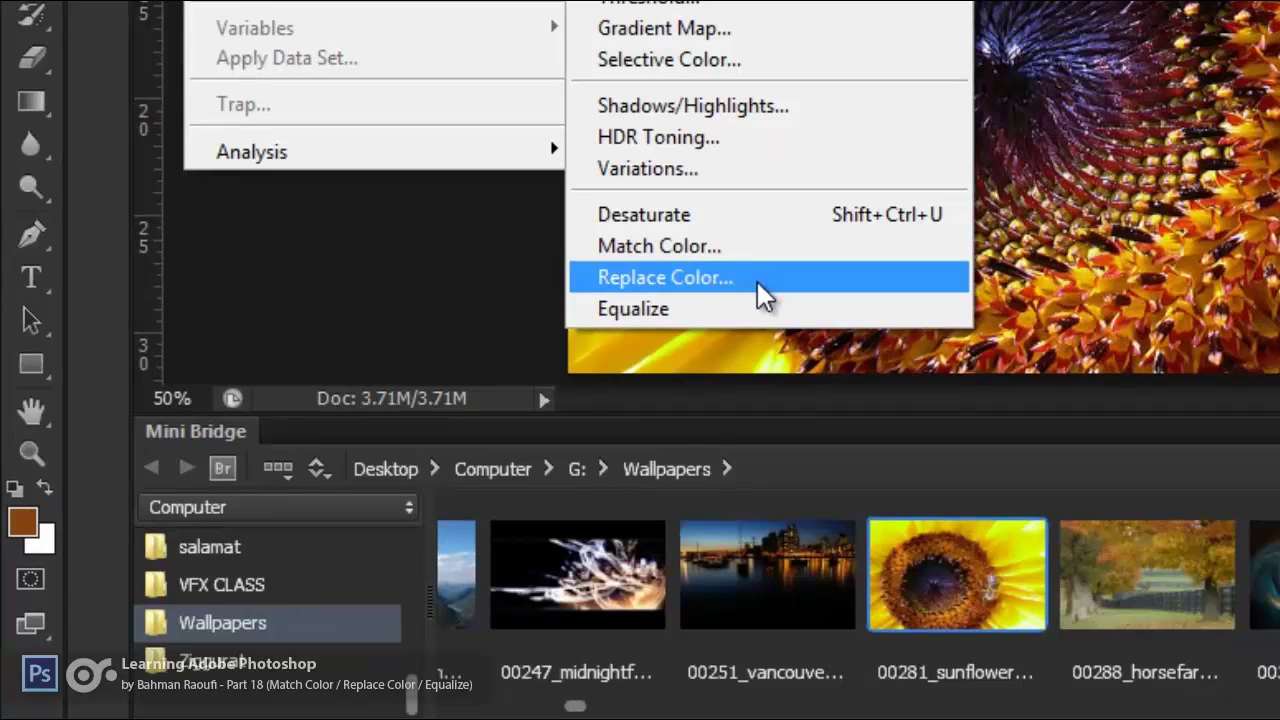
{"action": "left_click", "coordinate": [757, 281]}
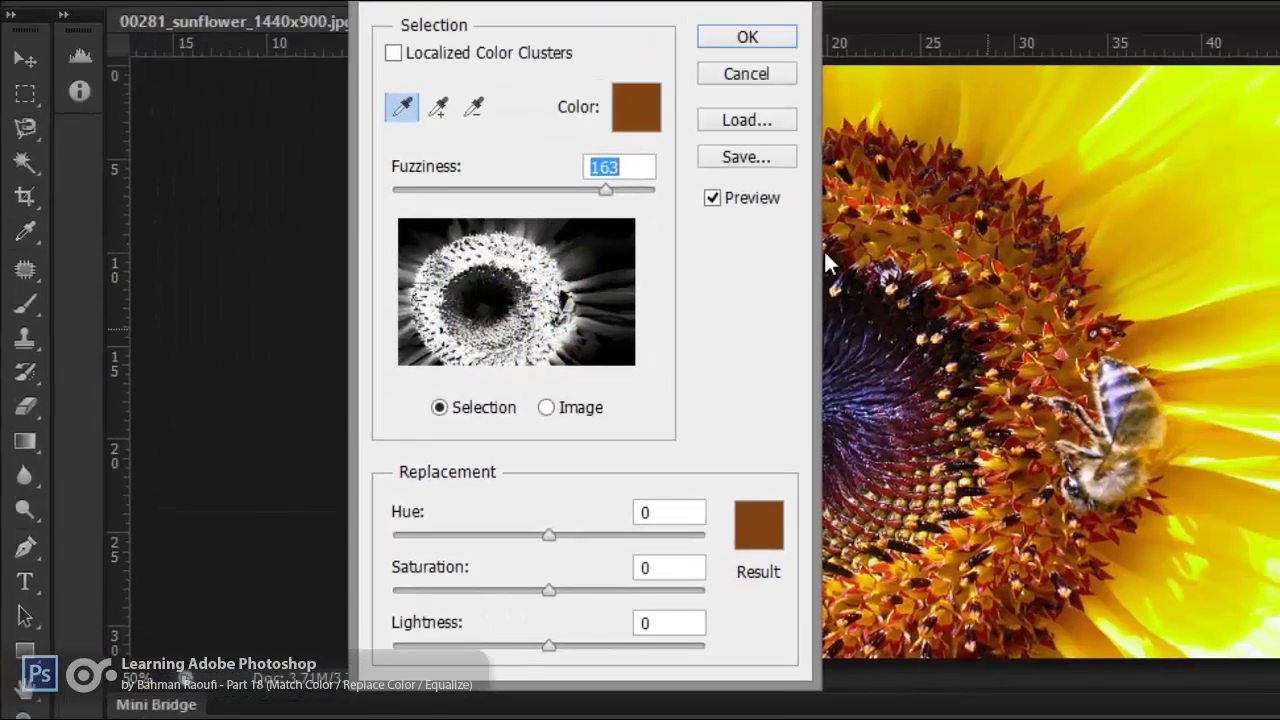
{"action": "left_click_drag", "start_coordinate": [644, 40], "coordinate": [650, 141]}
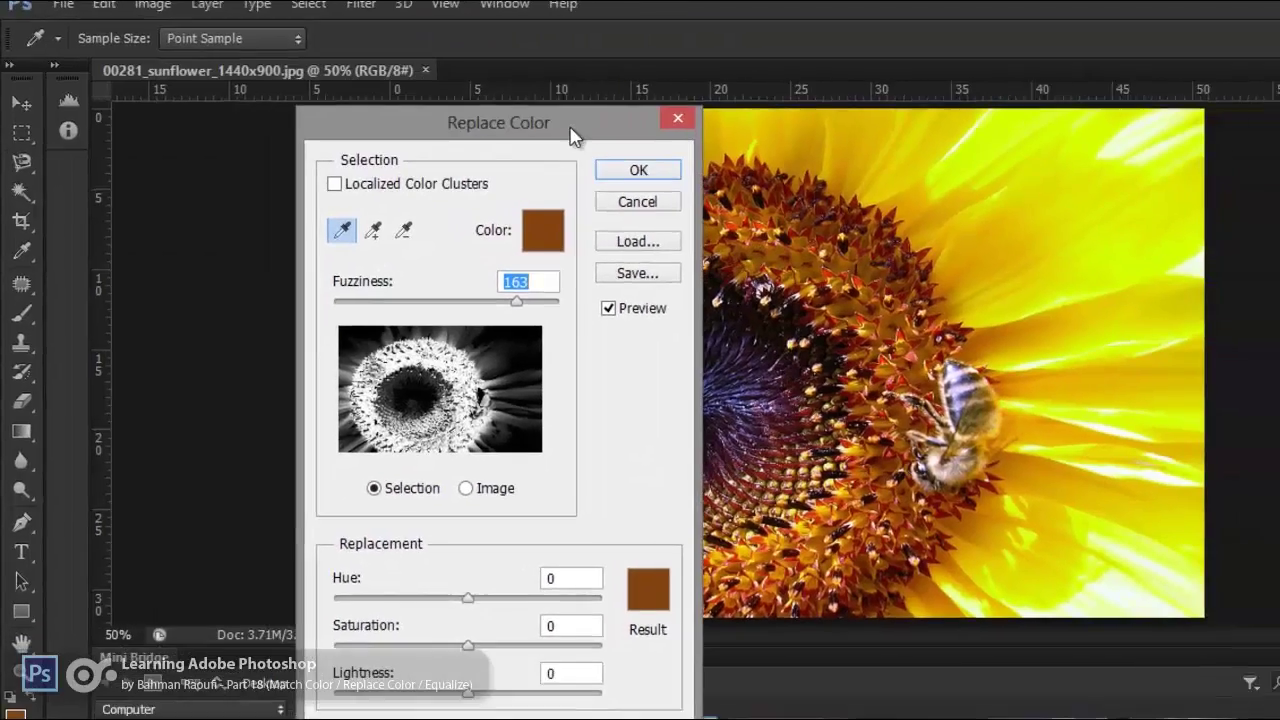
{"action": "left_click_drag", "start_coordinate": [572, 135], "coordinate": [413, 130]}
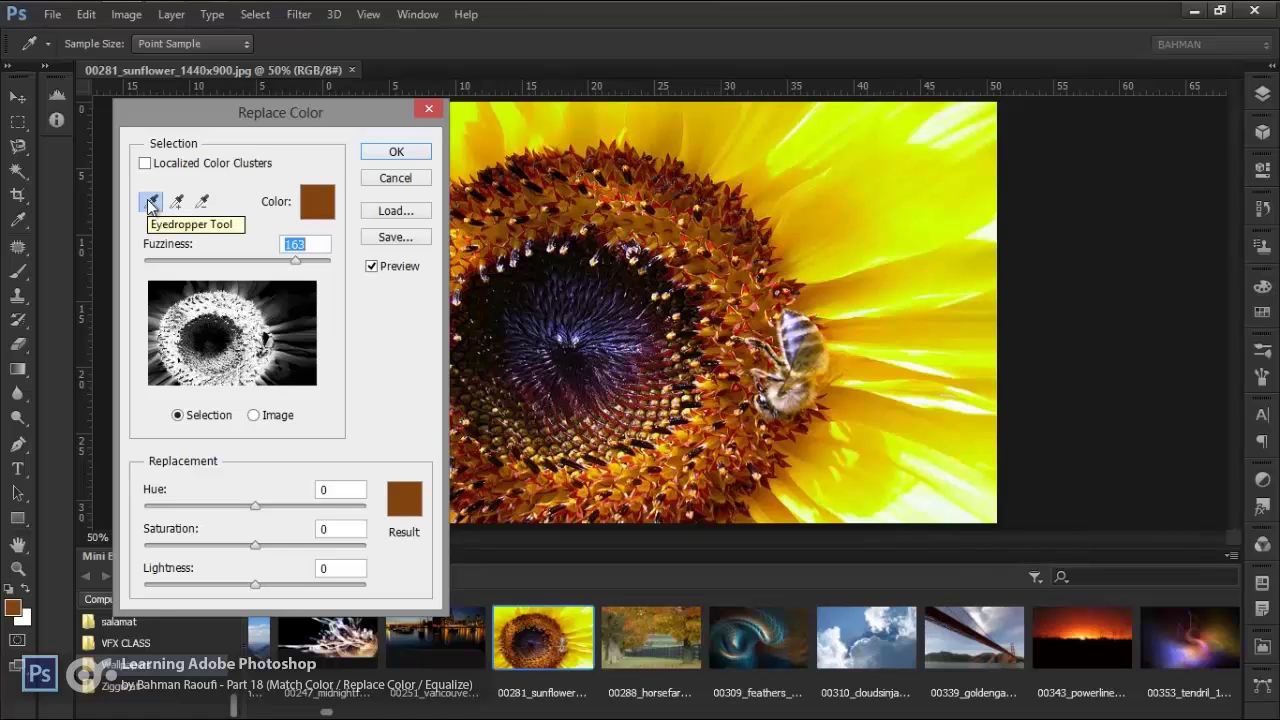
Sample the yellow petals as the color to replace and set Fuzziness to 116
{"action": "left_click", "coordinate": [914, 195]}
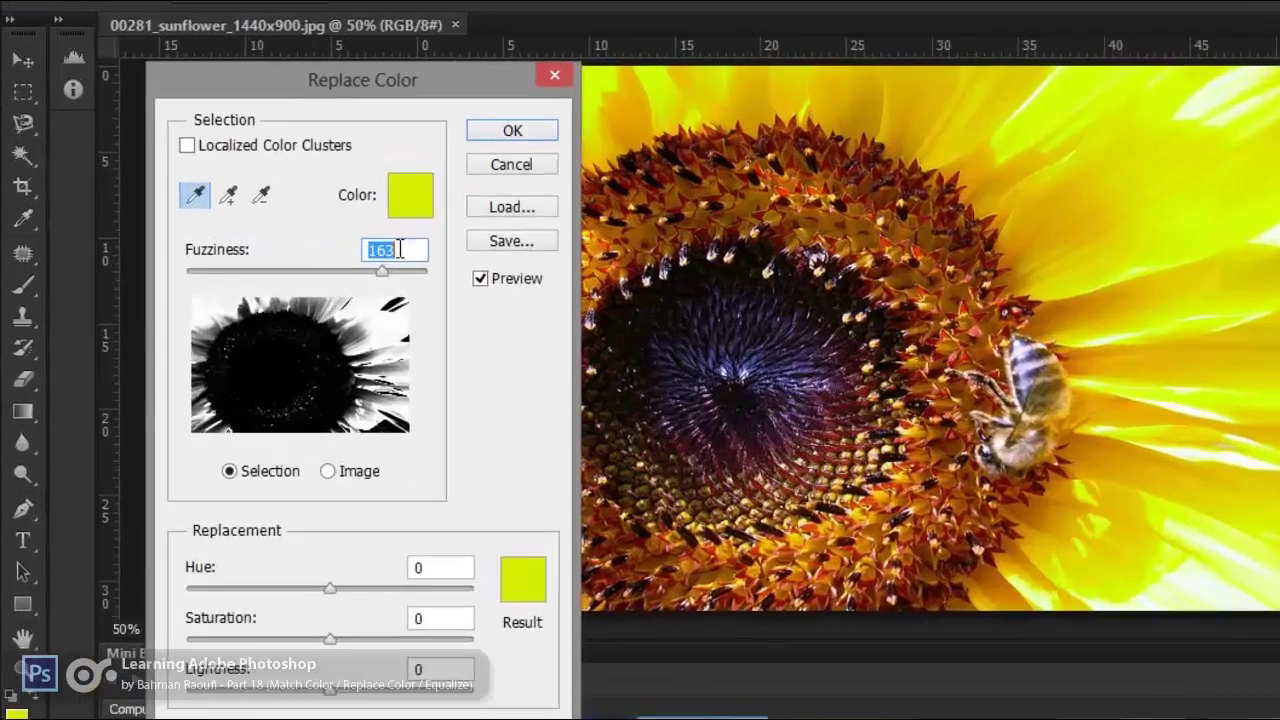
{"action": "left_click_drag", "start_coordinate": [295, 261], "coordinate": [203, 264]}
{"action": "left_click_drag", "start_coordinate": [377, 296], "coordinate": [523, 310]}
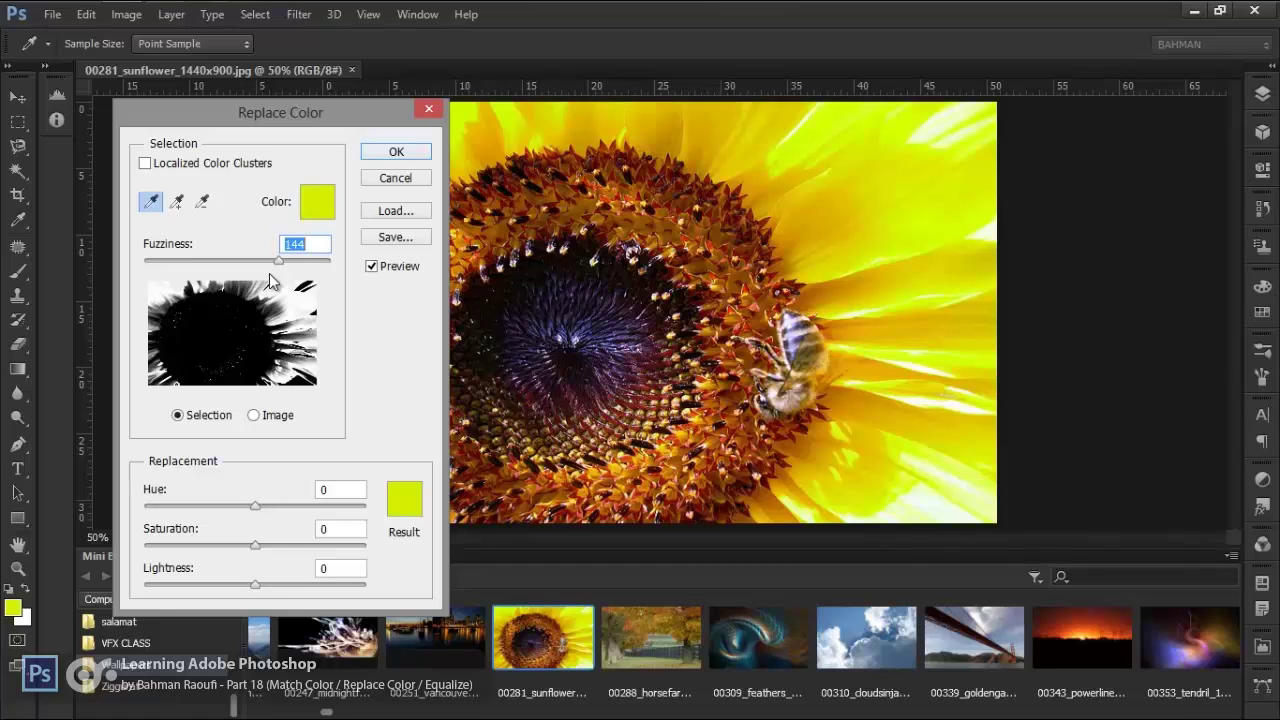
{"action": "left_click_drag", "start_coordinate": [277, 262], "coordinate": [246, 263]}
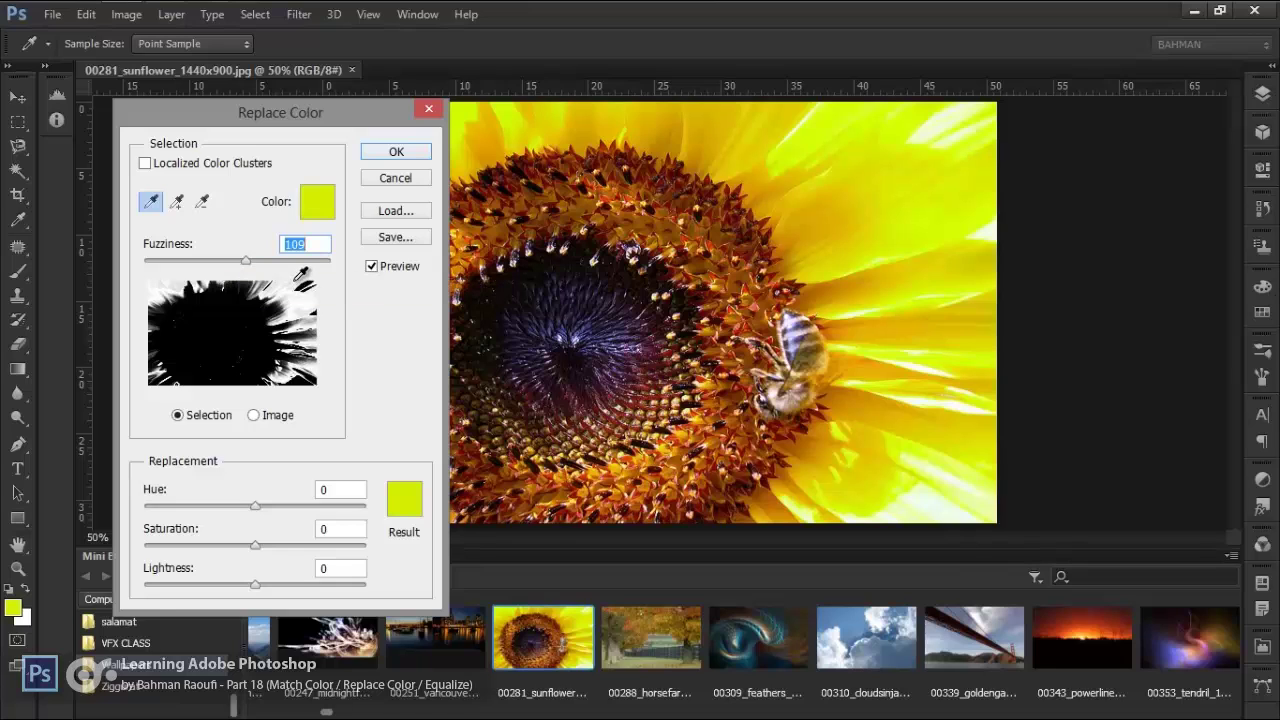
{"action": "left_click_drag", "start_coordinate": [247, 261], "coordinate": [252, 265]}
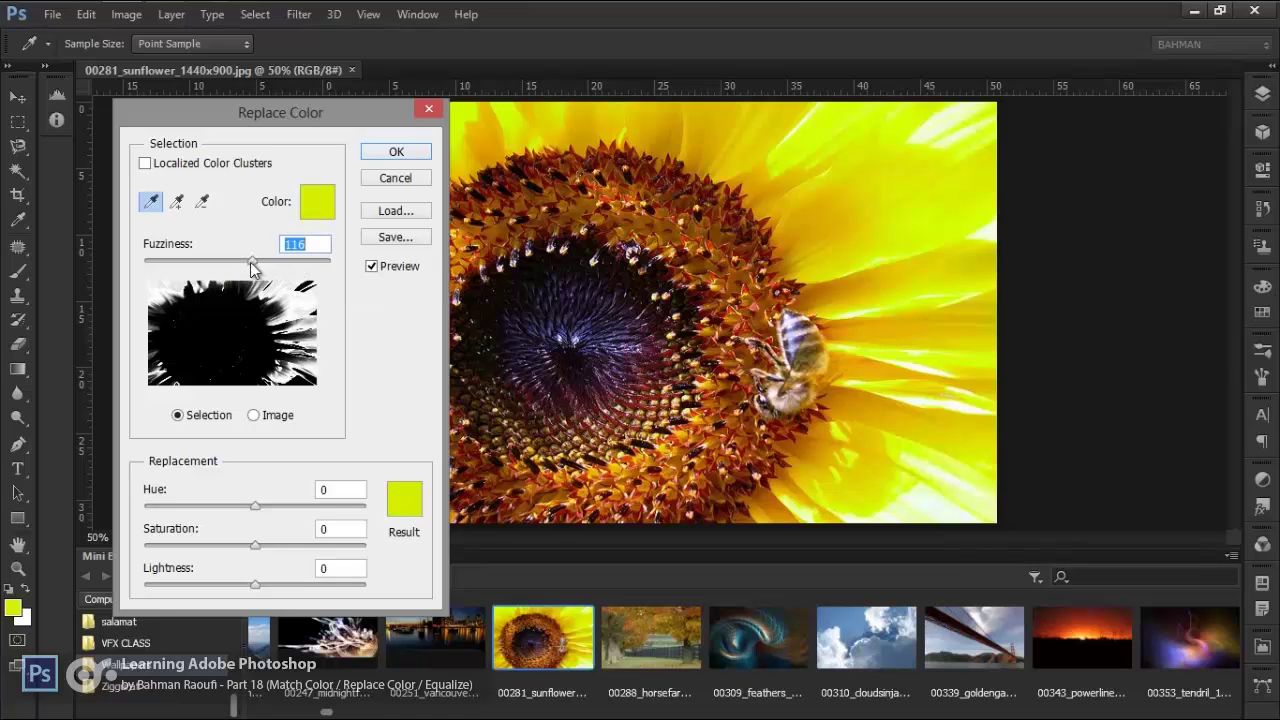
Add a dark tone from the seed head's edge to the selection, set Fuzziness to 74, and subtract a reddish-brown tone
{"action": "left_click", "coordinate": [177, 203]}
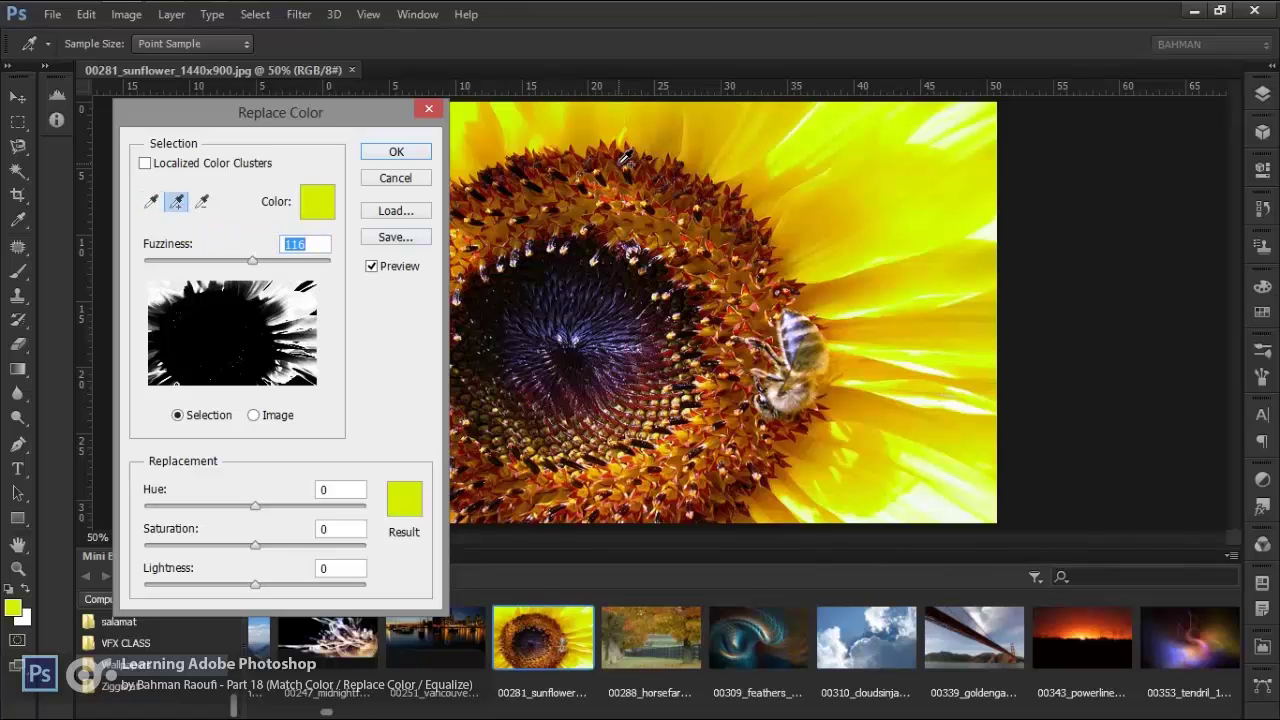
{"action": "left_click", "coordinate": [626, 158]}
{"action": "left_click_drag", "start_coordinate": [261, 260], "coordinate": [213, 258]}
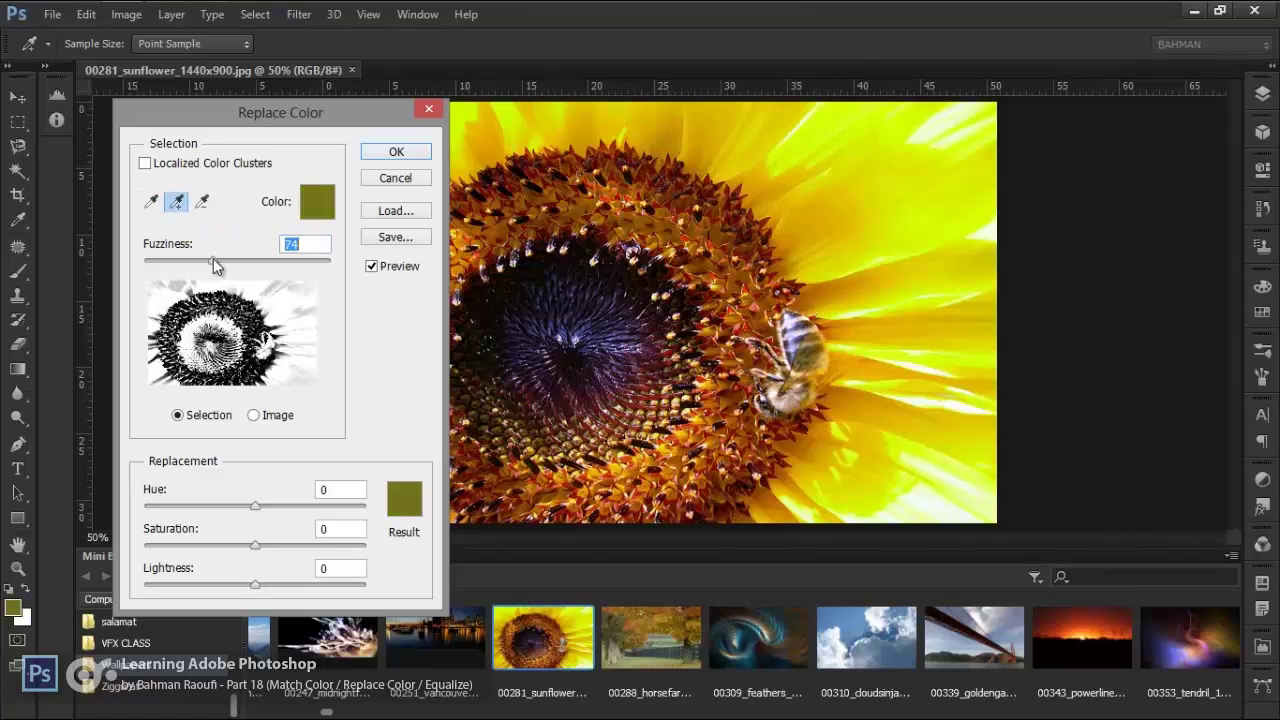
{"action": "left_click", "coordinate": [202, 204]}
{"action": "left_click", "coordinate": [638, 184]}
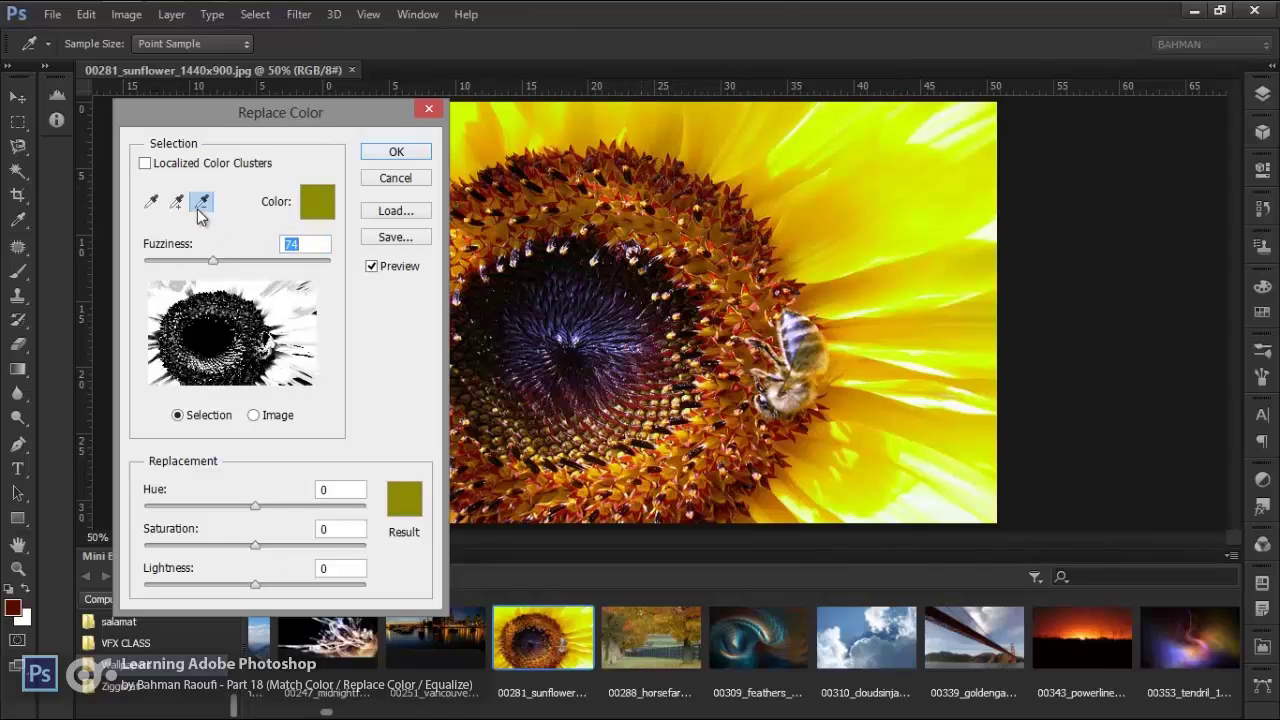
Resample the yellow petals with Fuzziness 143 and inspect the selection color in the Color Picker without changing it
{"action": "left_click", "coordinate": [151, 201]}
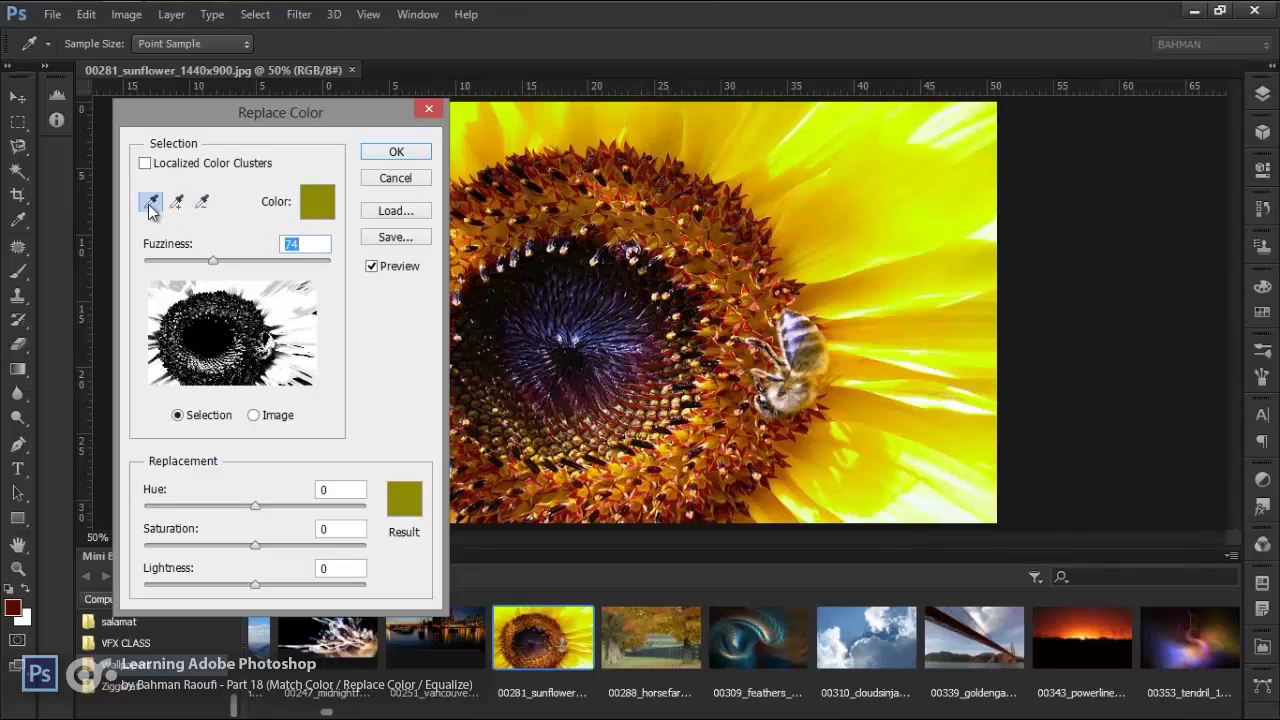
{"action": "left_click", "coordinate": [851, 184]}
{"action": "left_click", "coordinate": [260, 260]}
{"action": "left_click_drag", "start_coordinate": [259, 262], "coordinate": [277, 263]}
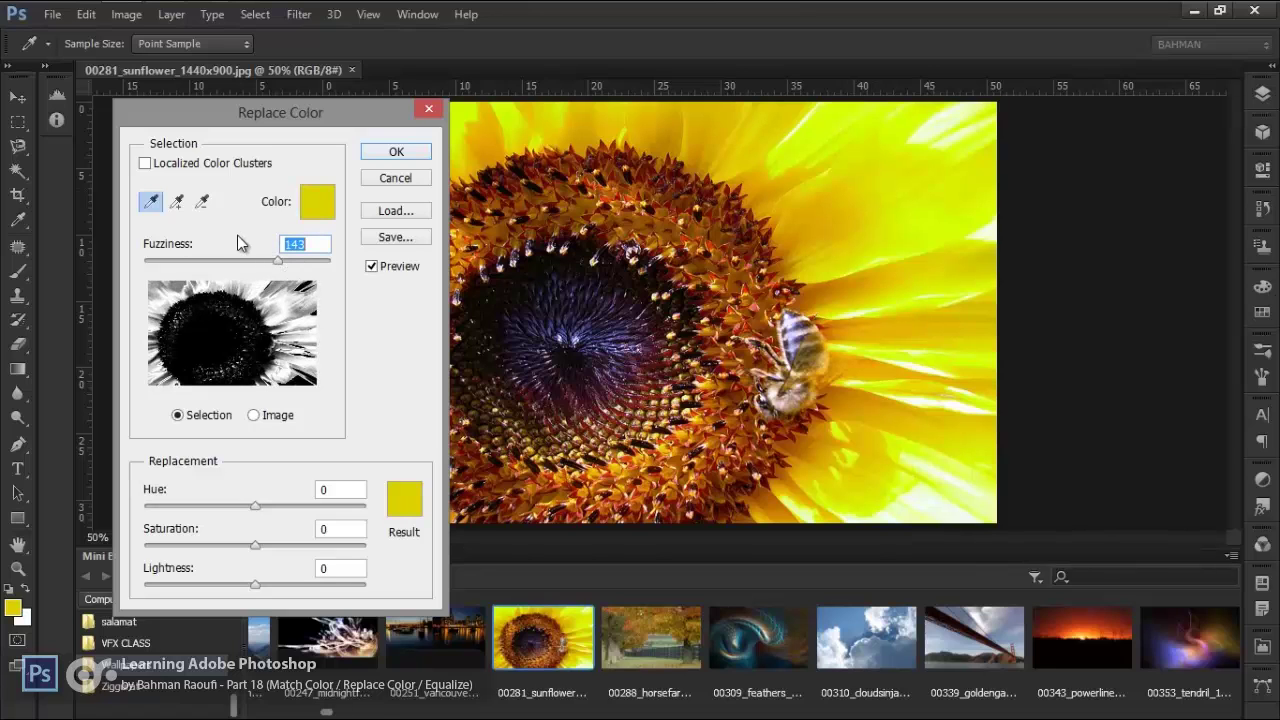
{"action": "left_click", "coordinate": [318, 212]}
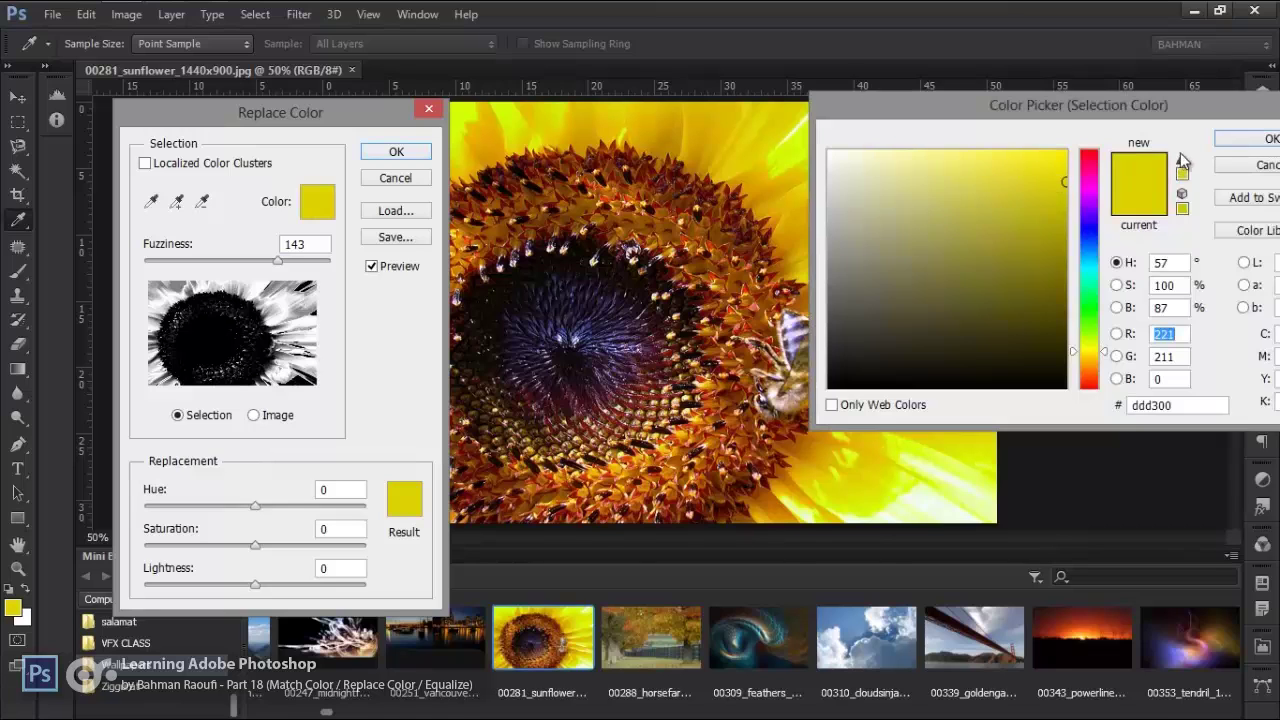
{"action": "left_click", "coordinate": [1232, 167]}
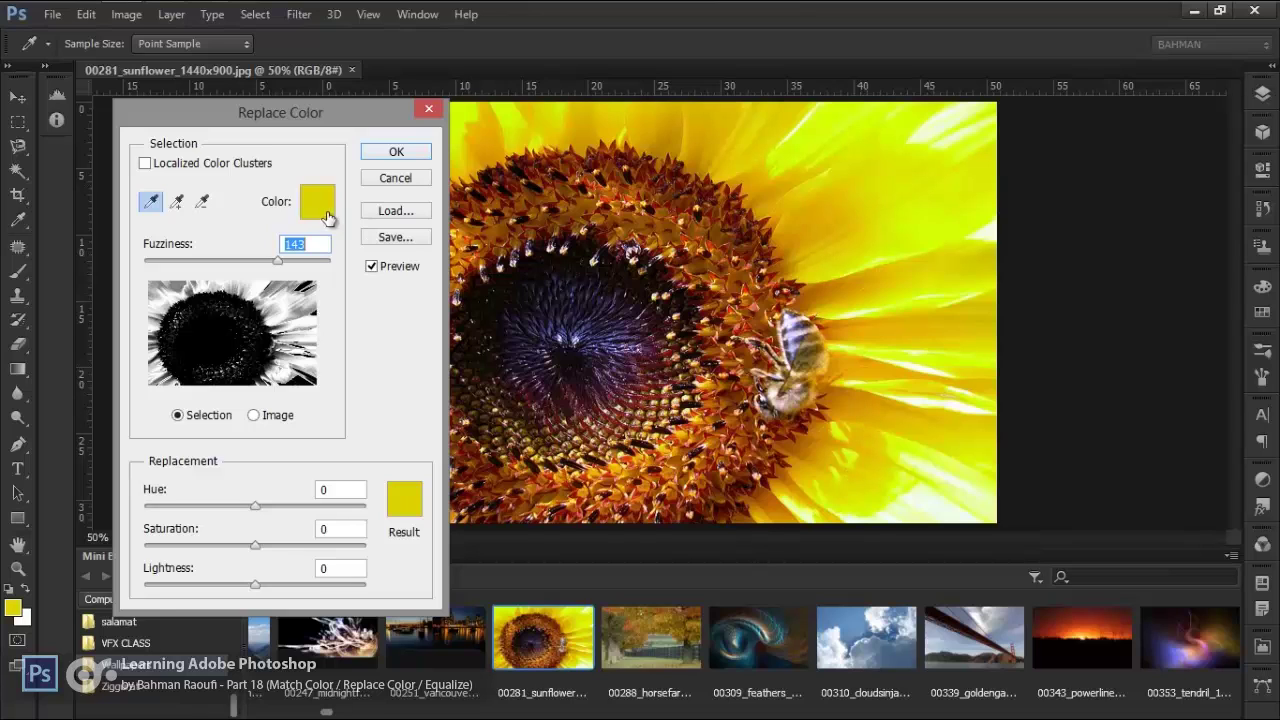
Enable Localized Color Clusters and compare the Selection and Image previews of the sunflower
{"action": "left_click", "coordinate": [188, 166]}
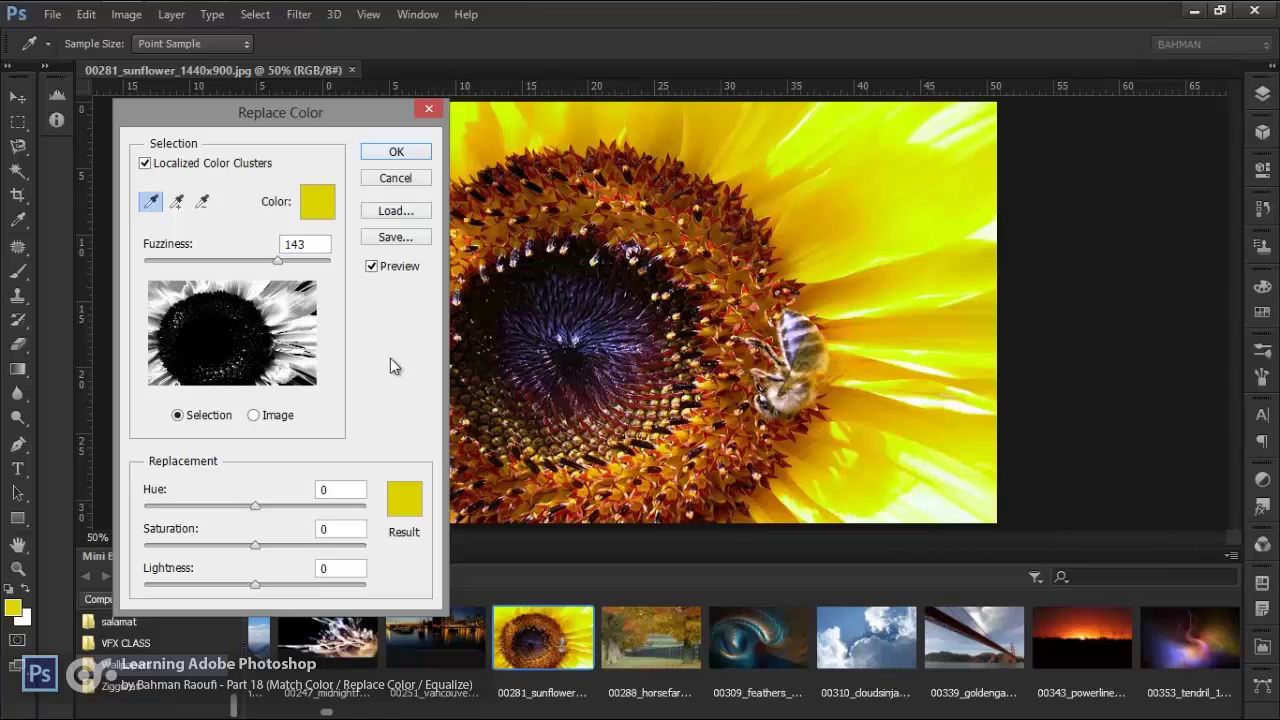
{"action": "left_click", "coordinate": [268, 415]}
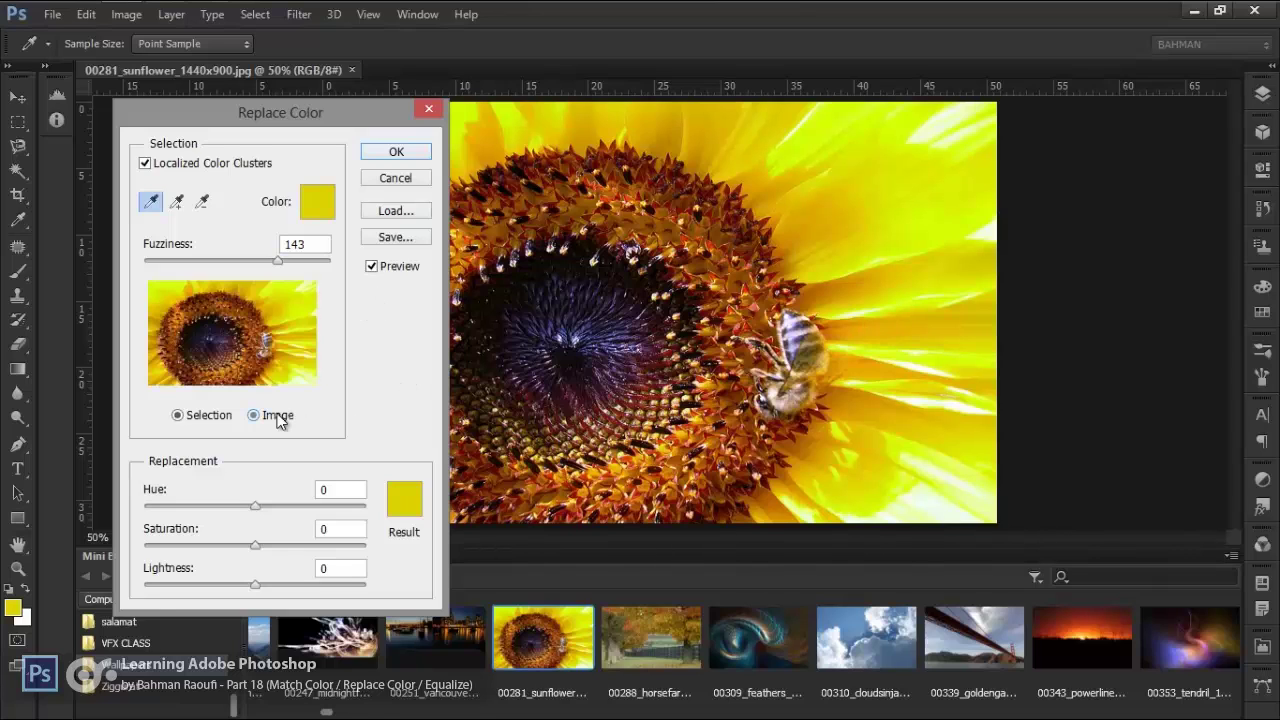
{"action": "left_click", "coordinate": [220, 424]}
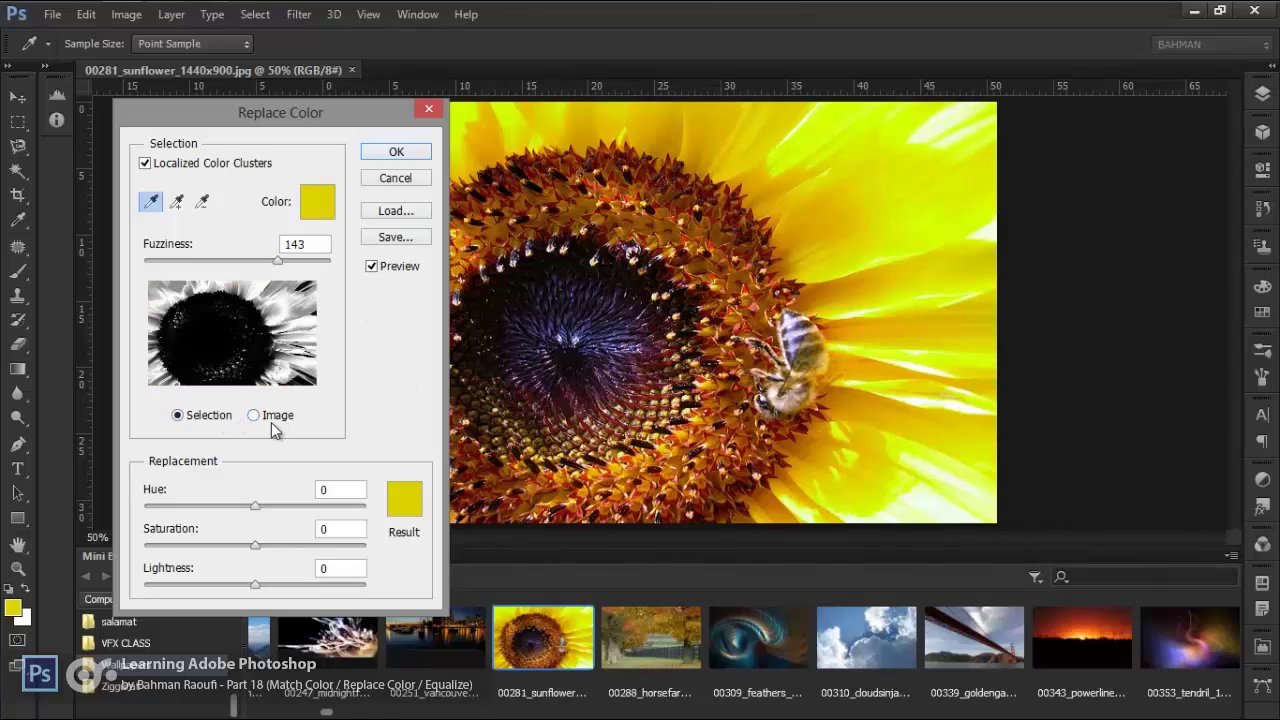
{"action": "left_click", "coordinate": [271, 422]}
{"action": "left_click", "coordinate": [262, 428]}
{"action": "left_click", "coordinate": [210, 424]}
{"action": "left_click", "coordinate": [266, 425]}
{"action": "left_click", "coordinate": [222, 426]}
Try blue 0000fb as the result color for the yellow petals and cancel the color choice
{"action": "left_click", "coordinate": [404, 498]}
{"action": "left_click", "coordinate": [1084, 229]}
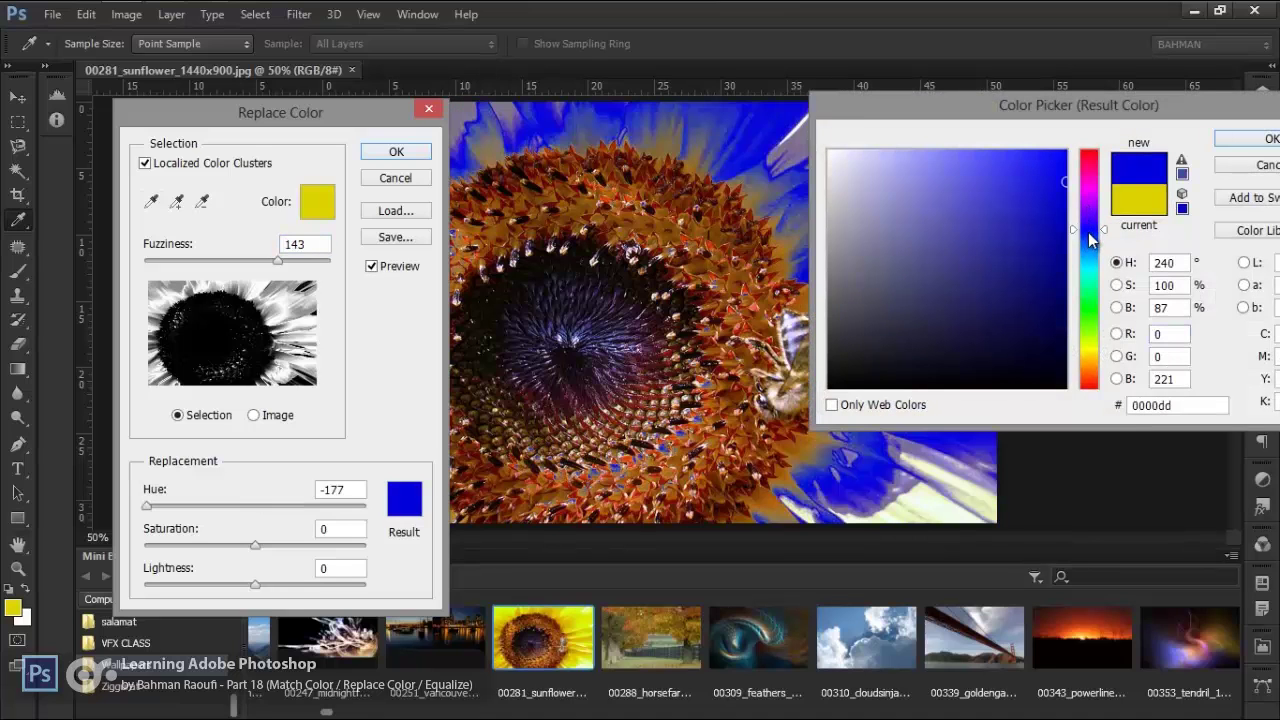
{"action": "left_click", "coordinate": [1045, 156]}
{"action": "mouse_move", "coordinate": [1033, 281]}
{"action": "left_mouse_down"}
{"action": "mouse_move", "coordinate": [960, 331]}
{"action": "mouse_move", "coordinate": [1050, 350]}
{"action": "mouse_move", "coordinate": [1106, 163]}
{"action": "left_mouse_up"}
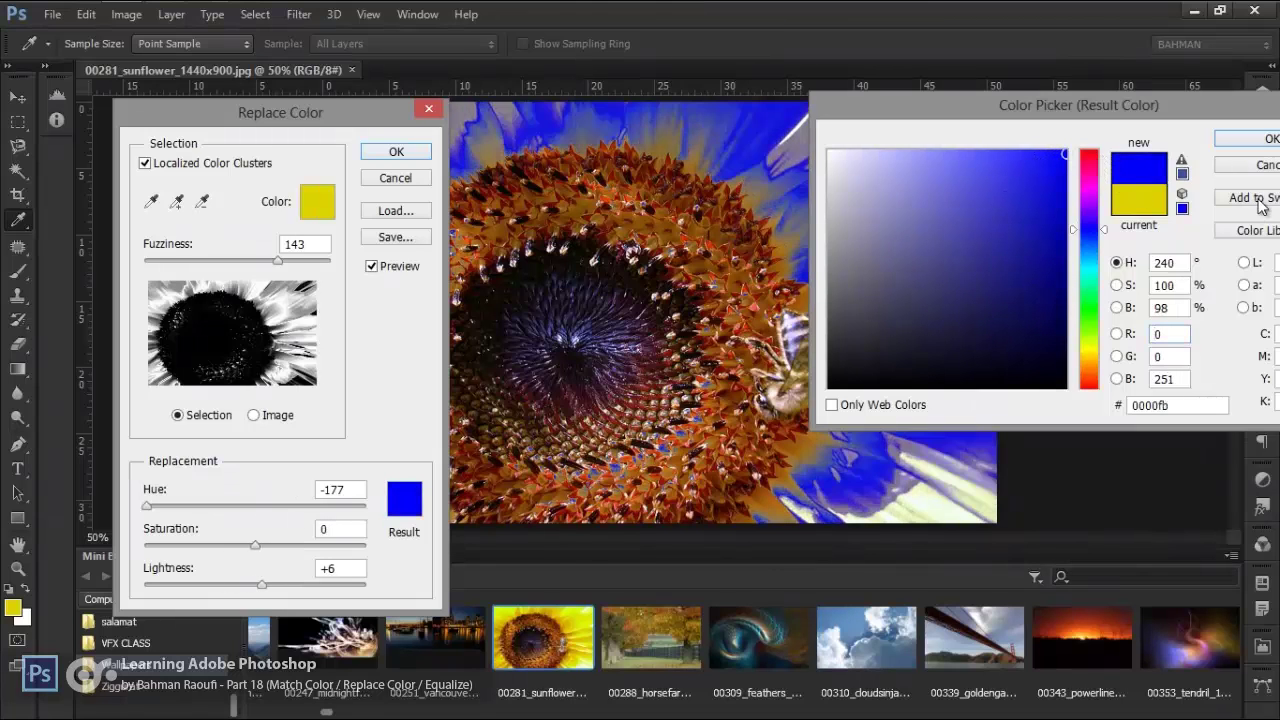
{"action": "left_click", "coordinate": [1258, 165]}
Try Hue -175 with Fuzziness 152 on the petals, and change to Hue +3, Saturation -8 and Lightness +3
{"action": "left_click_drag", "start_coordinate": [254, 505], "coordinate": [146, 512]}
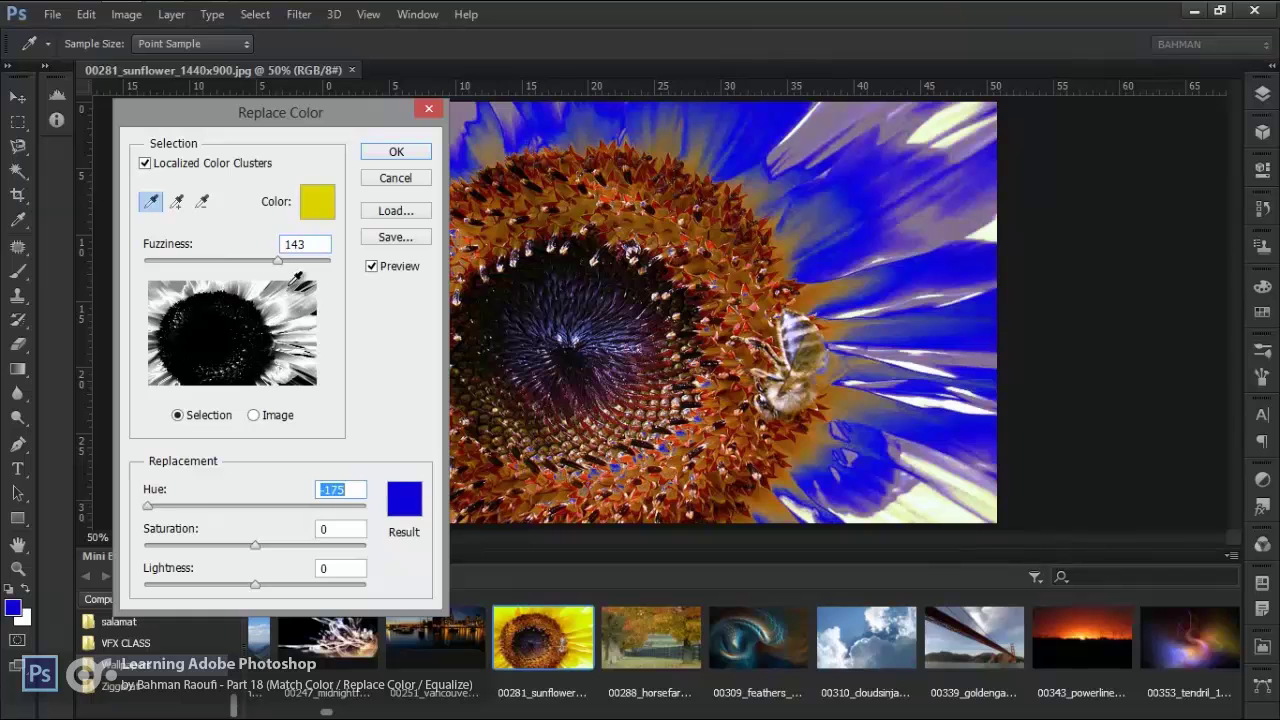
{"action": "mouse_move", "coordinate": [281, 264]}
{"action": "left_mouse_down"}
{"action": "mouse_move", "coordinate": [334, 267]}
{"action": "mouse_move", "coordinate": [271, 275]}
{"action": "mouse_move", "coordinate": [286, 283]}
{"action": "left_mouse_up"}
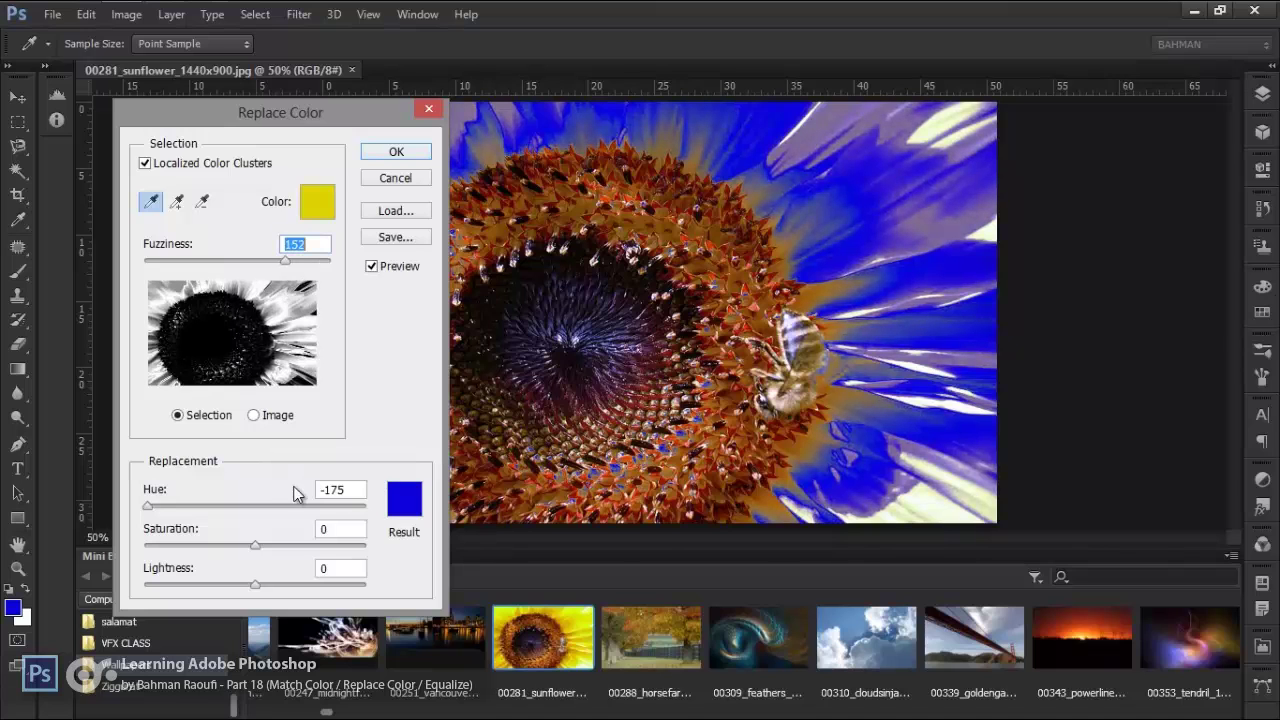
{"action": "left_click_drag", "start_coordinate": [223, 506], "coordinate": [257, 591]}
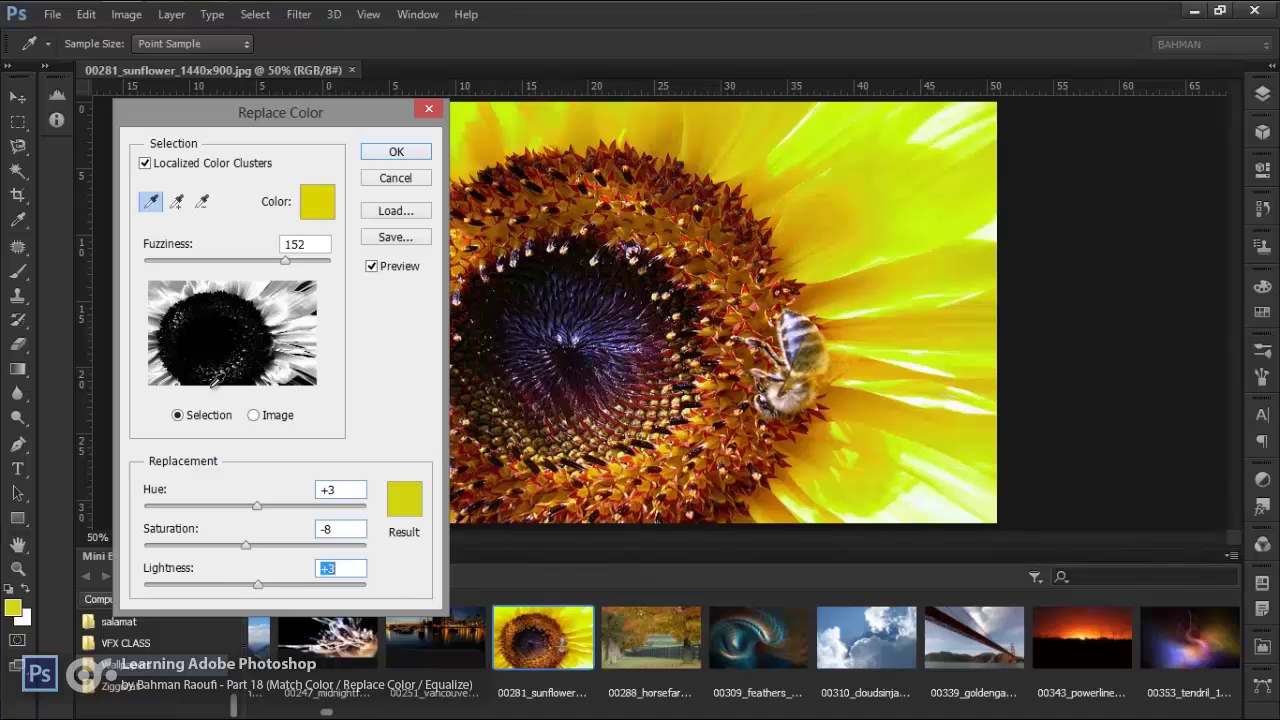
Try Fuzziness 200 and 178 for the petal selection and cancel the Replace Color adjustment
{"action": "left_click_drag", "start_coordinate": [285, 260], "coordinate": [370, 260]}
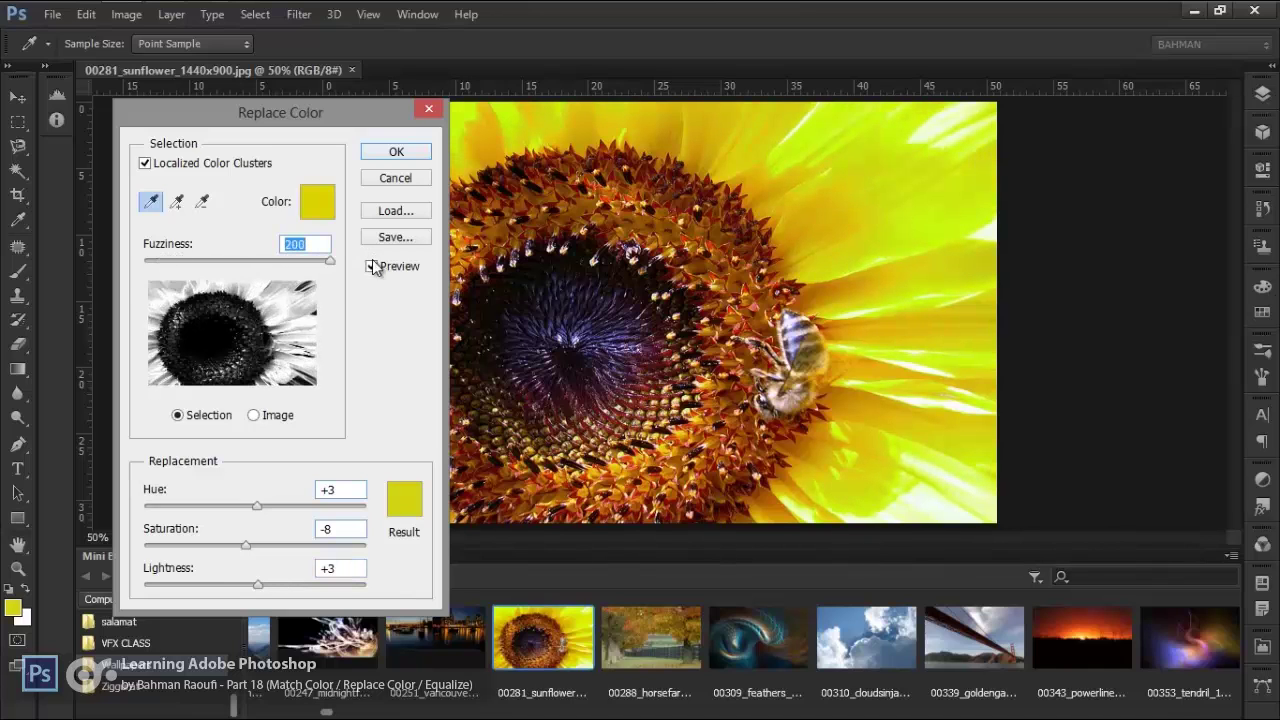
{"action": "left_click_drag", "start_coordinate": [320, 263], "coordinate": [309, 262]}
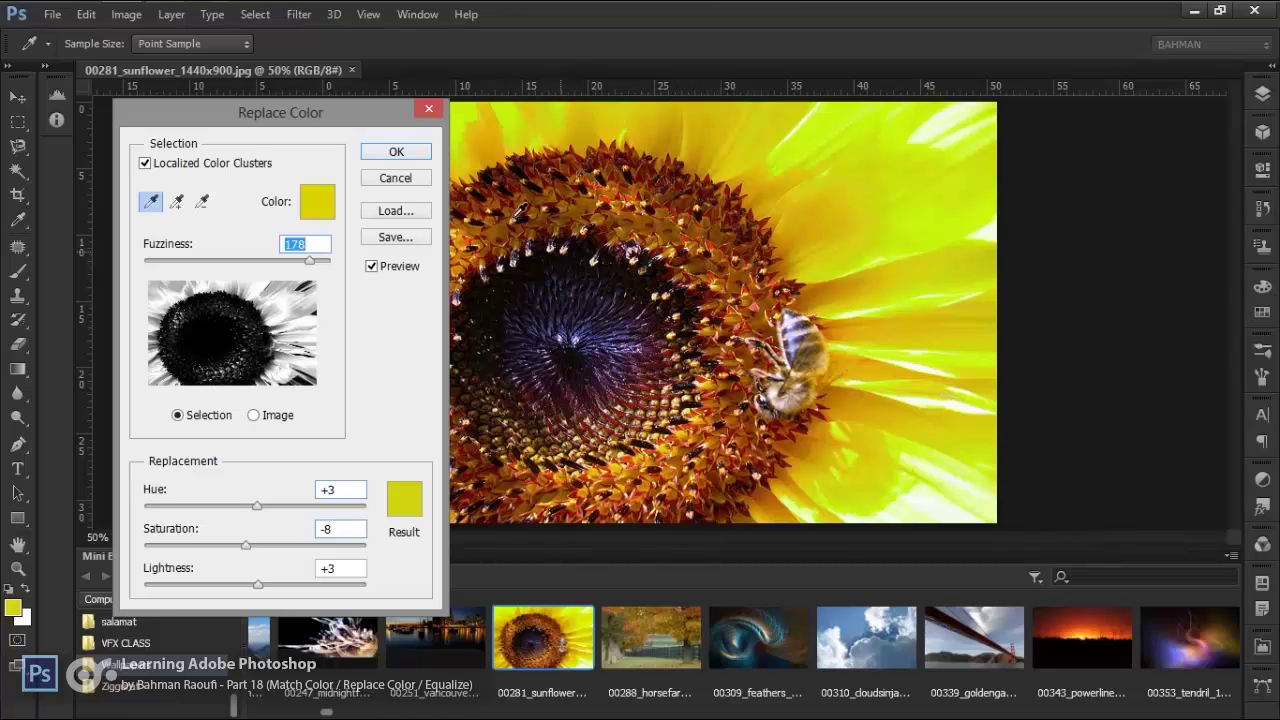
{"action": "left_click", "coordinate": [388, 180]}
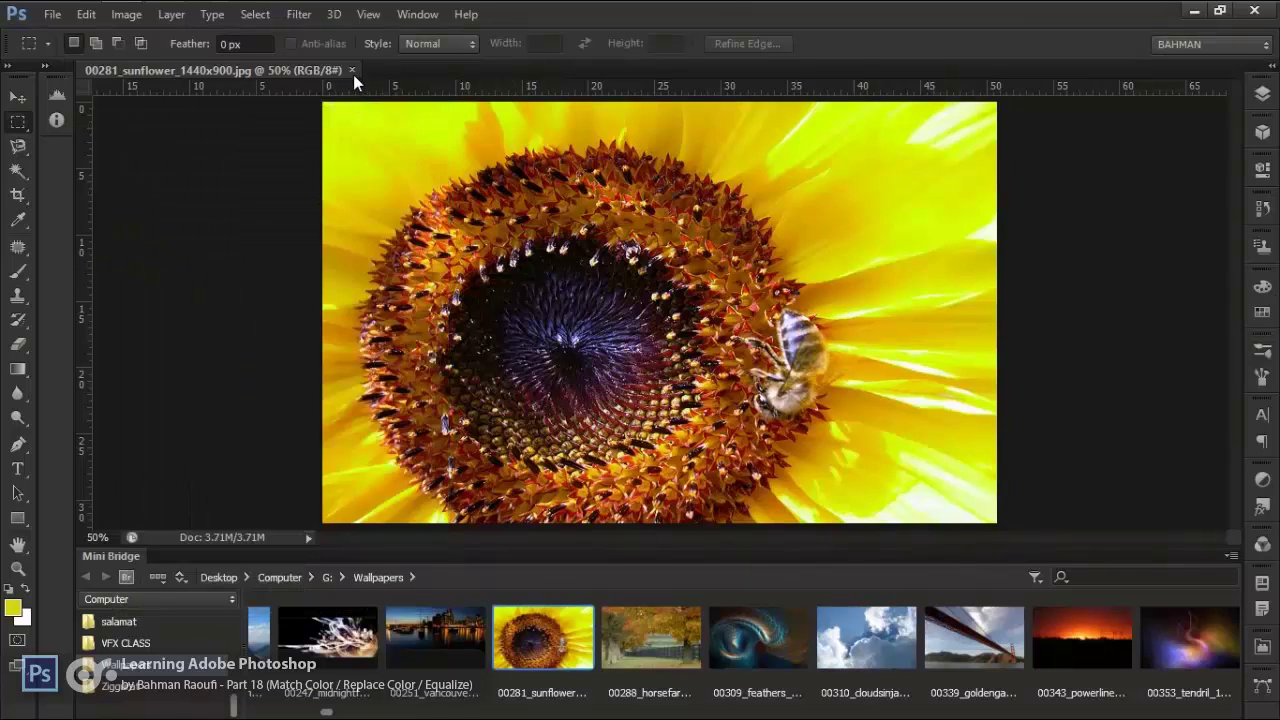
Close the sunflower photo and open 00787_tulipsinspring_1440x900.jpg from the Wallpapers folder
{"action": "left_click", "coordinate": [352, 70]}
{"action": "scroll", "coordinate": [933, 625], "scroll_direction": "down", "scroll_amount": 10}
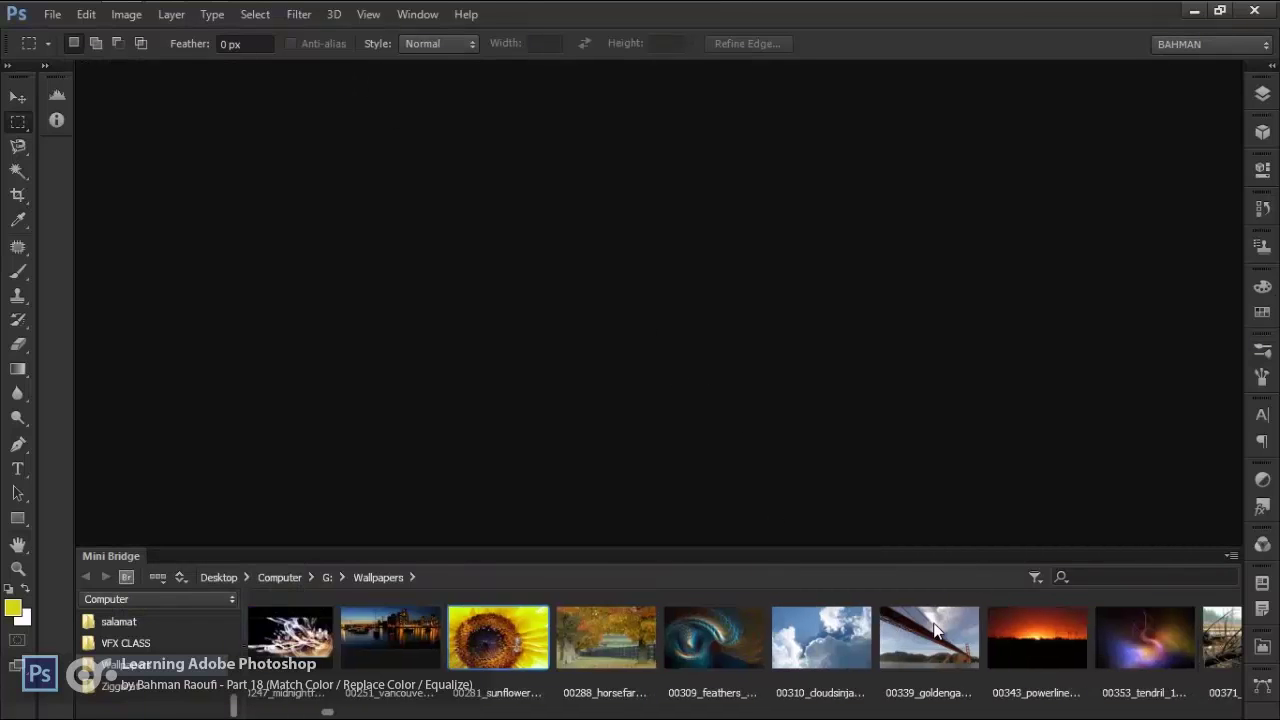
{"action": "scroll", "coordinate": [934, 630], "scroll_direction": "down", "scroll_amount": 10}
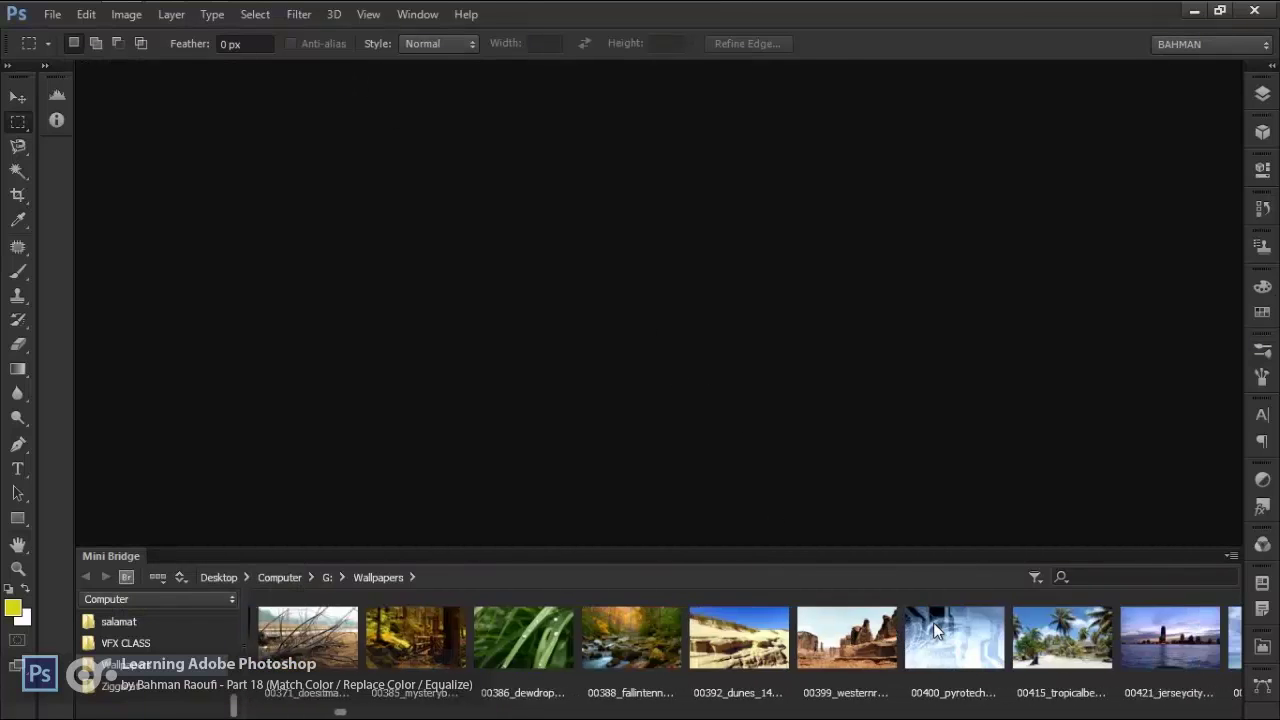
{"action": "scroll", "coordinate": [934, 630], "scroll_direction": "down", "scroll_amount": 8}
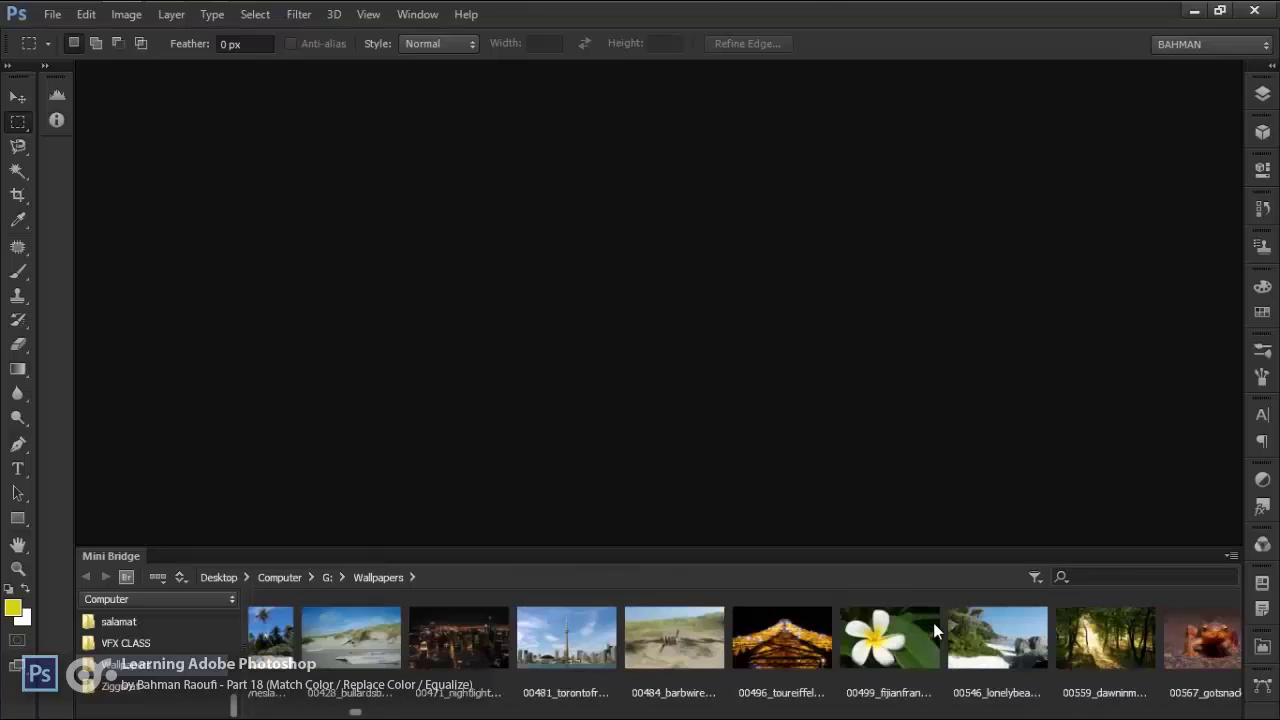
{"action": "scroll", "coordinate": [938, 630], "scroll_direction": "down", "scroll_amount": 7}
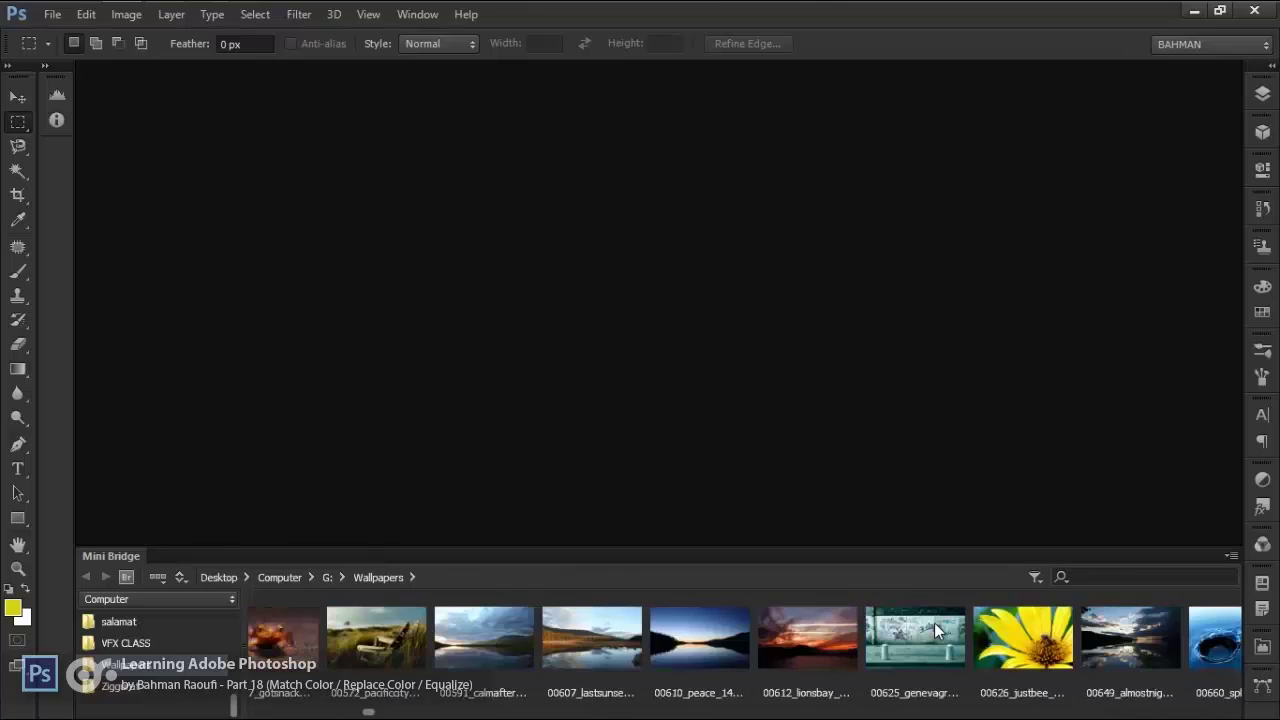
{"action": "scroll", "coordinate": [934, 627], "scroll_direction": "down", "scroll_amount": 8}
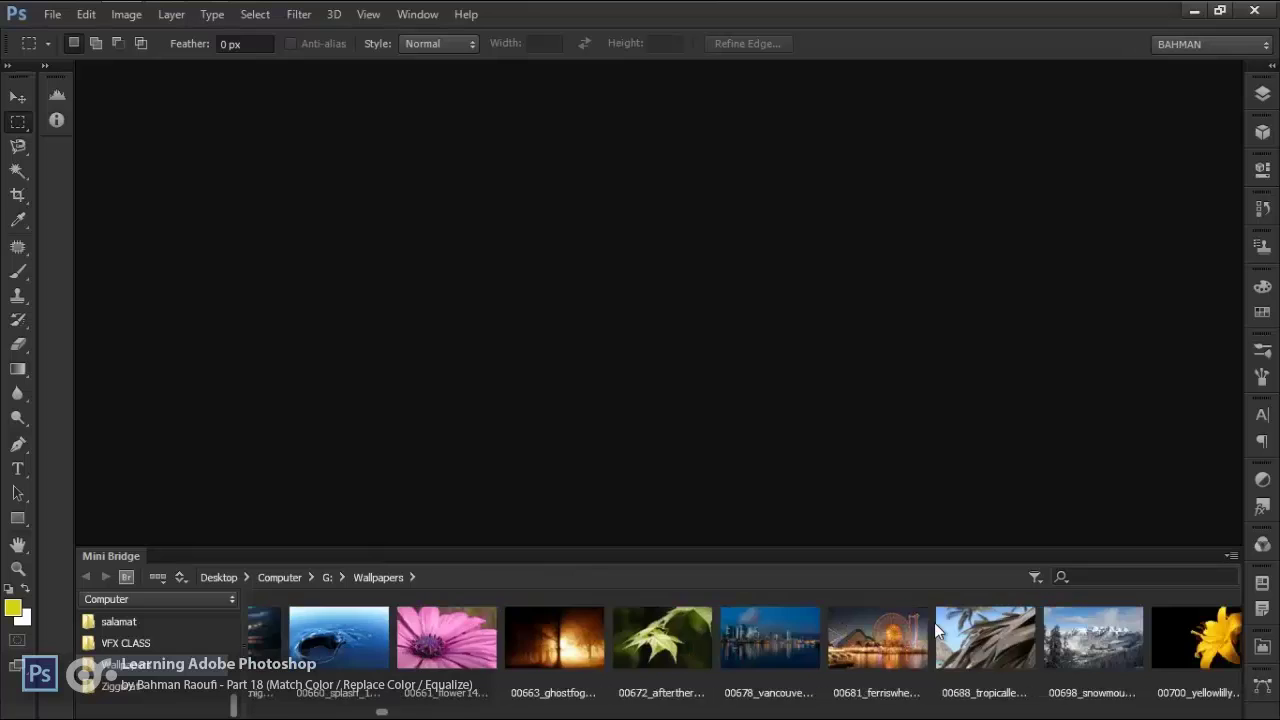
{"action": "scroll", "coordinate": [934, 627], "scroll_direction": "down", "scroll_amount": 8}
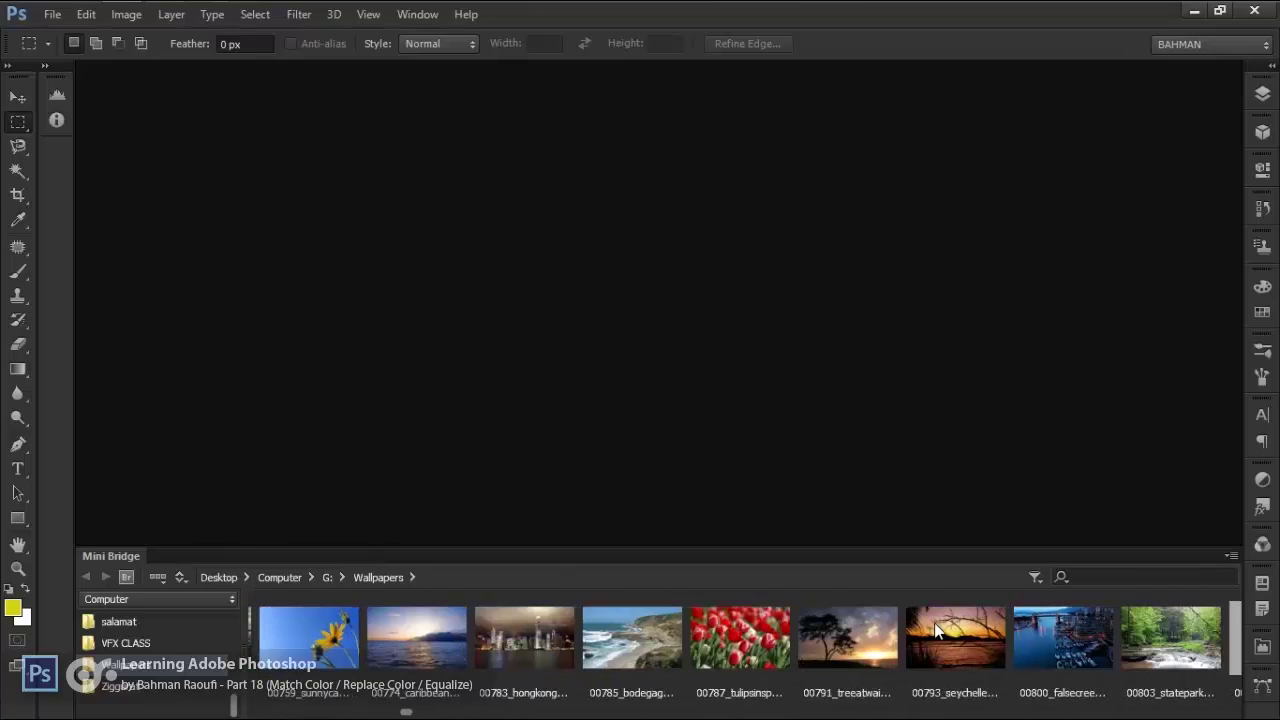
{"action": "left_click", "coordinate": [738, 645]}
{"action": "double_click", "coordinate": [738, 648]}
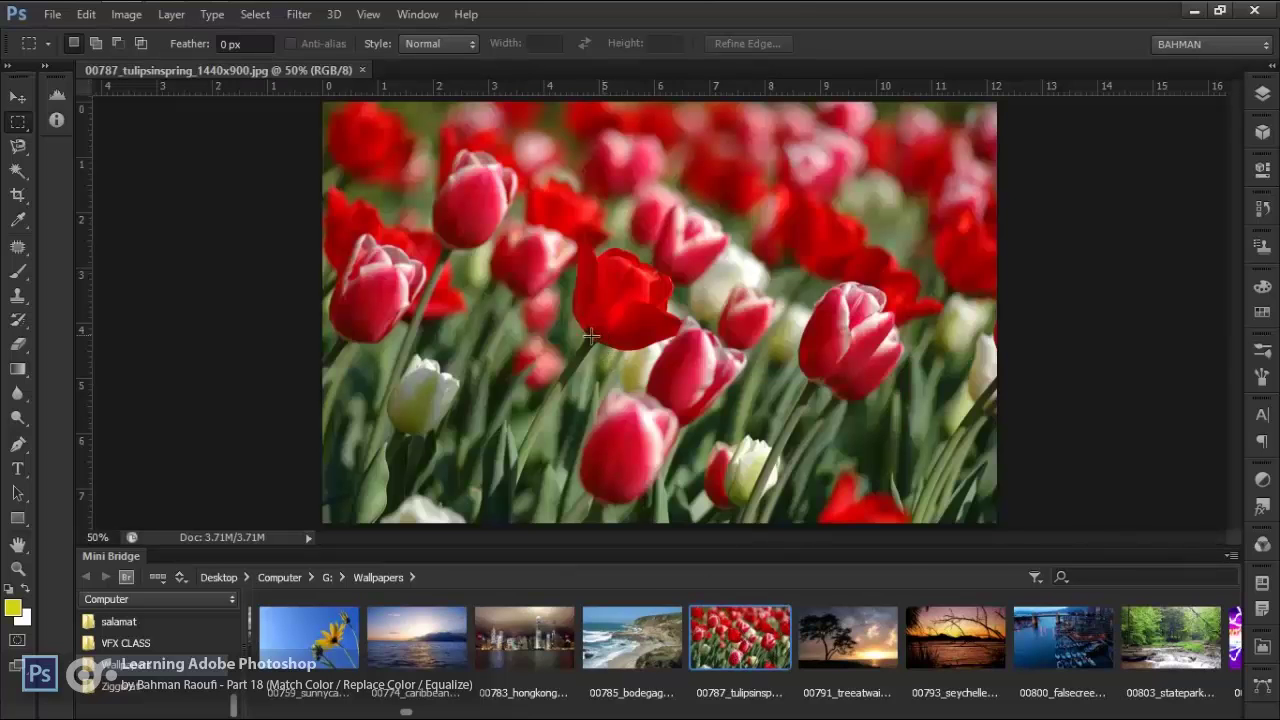
Start the Replace Color adjustment on the tulip photo and sample the red of the central tulip
{"action": "left_click", "coordinate": [139, 14]}
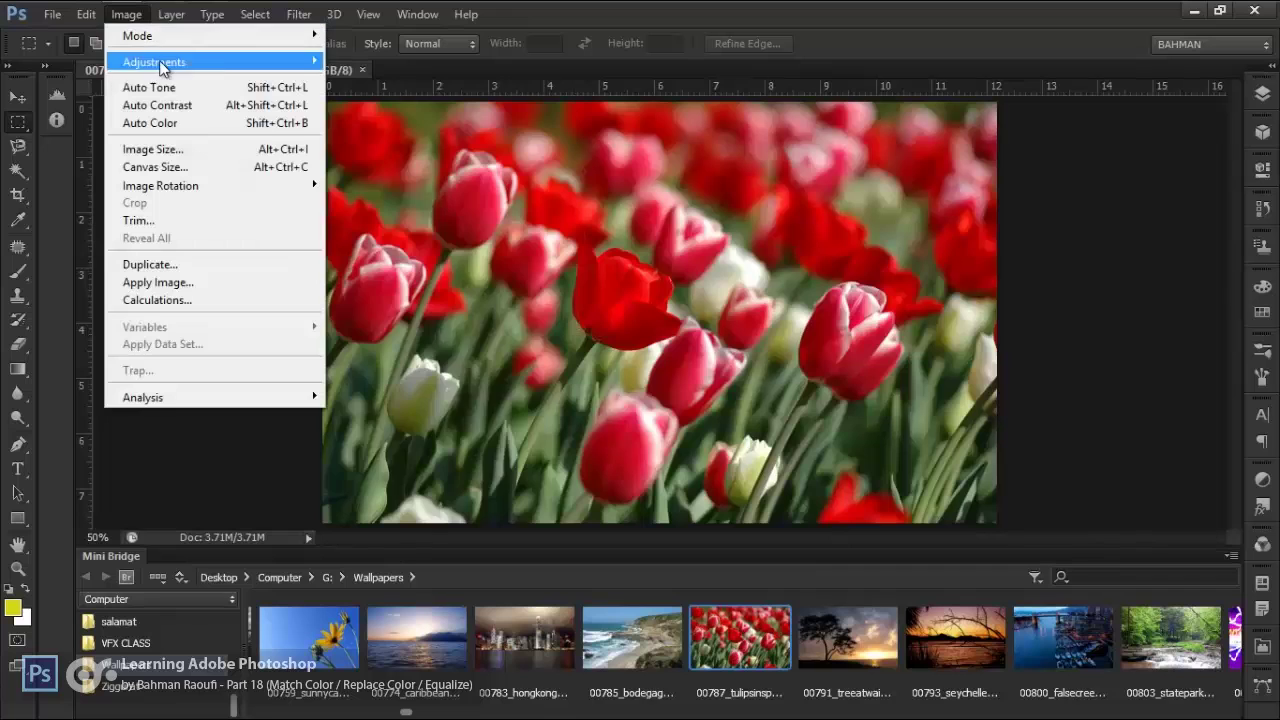
{"action": "mouse_move", "coordinate": [155, 62]}
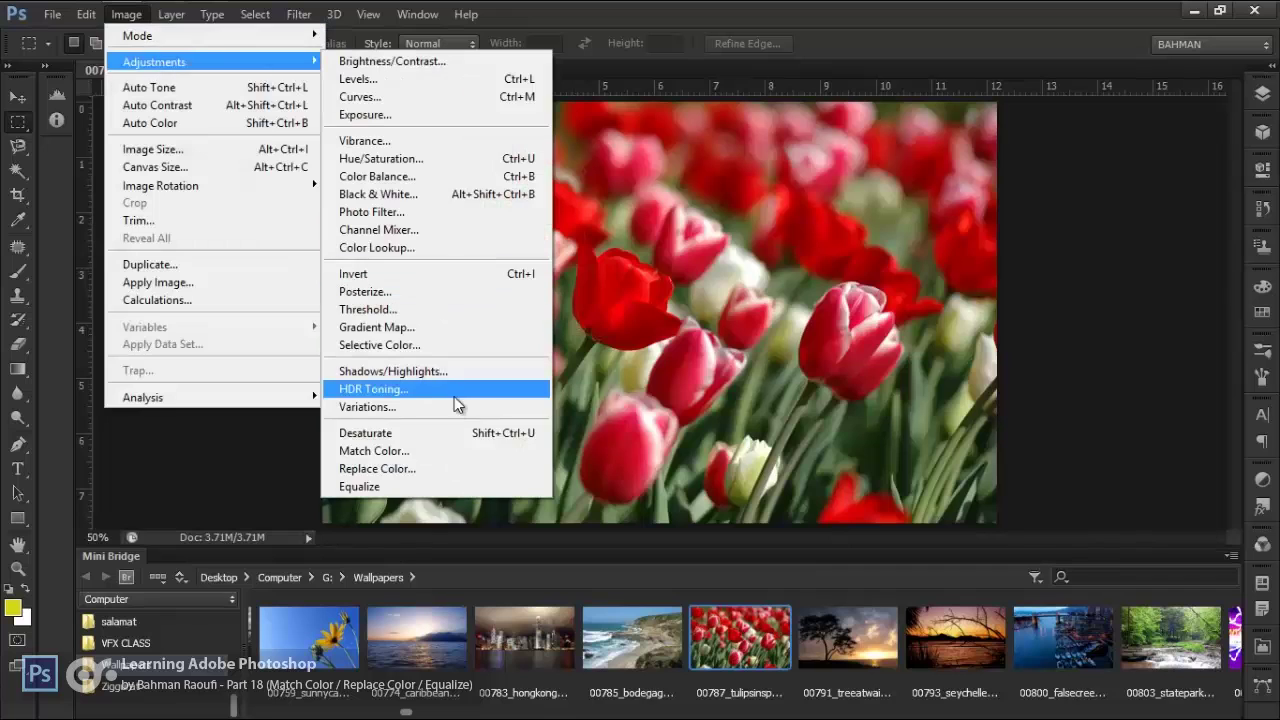
{"action": "left_click", "coordinate": [414, 470]}
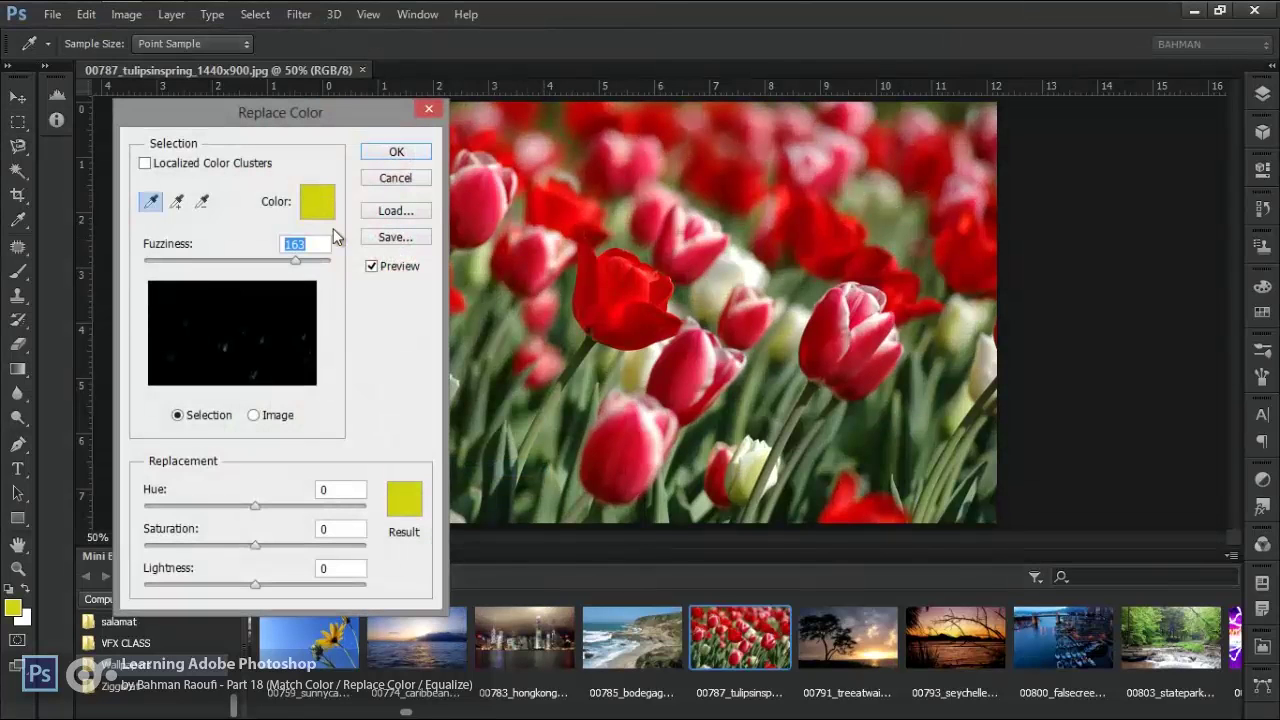
{"action": "left_click", "coordinate": [618, 275]}
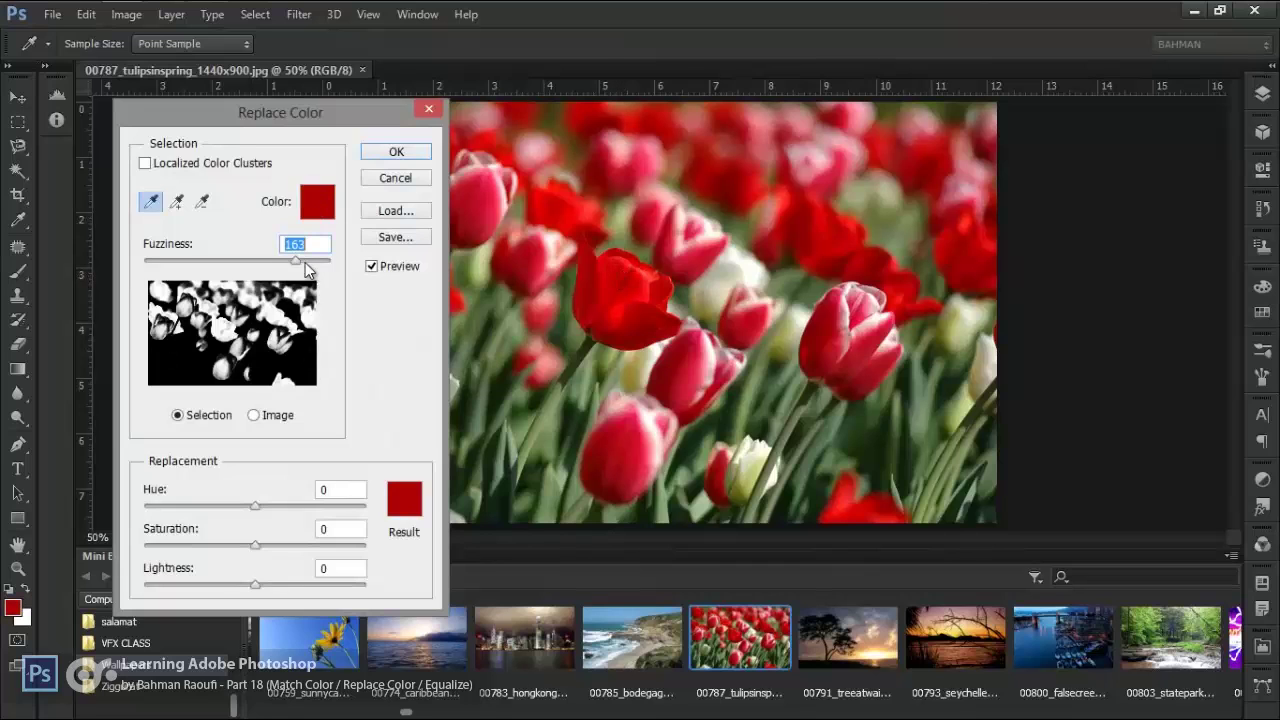
Raise the Fuzziness of the red tulip selection to 200
{"action": "key", "text": "Up"}
{"action": "key", "text": "Up"}
{"action": "key", "text": "Up"}
{"action": "key", "text": "Up"}
{"action": "key", "text": "Up"}
{"action": "key", "text": "Up"}
{"action": "key", "text": "Up"}
{"action": "key", "text": "Up"}
{"action": "key", "text": "Up"}
{"action": "key", "text": "Up"}
{"action": "key", "text": "Up"}
{"action": "key", "text": "Up"}
{"action": "key", "text": "Up"}
{"action": "key", "text": "Up"}
{"action": "key", "text": "Up"}
{"action": "key", "text": "Up"}
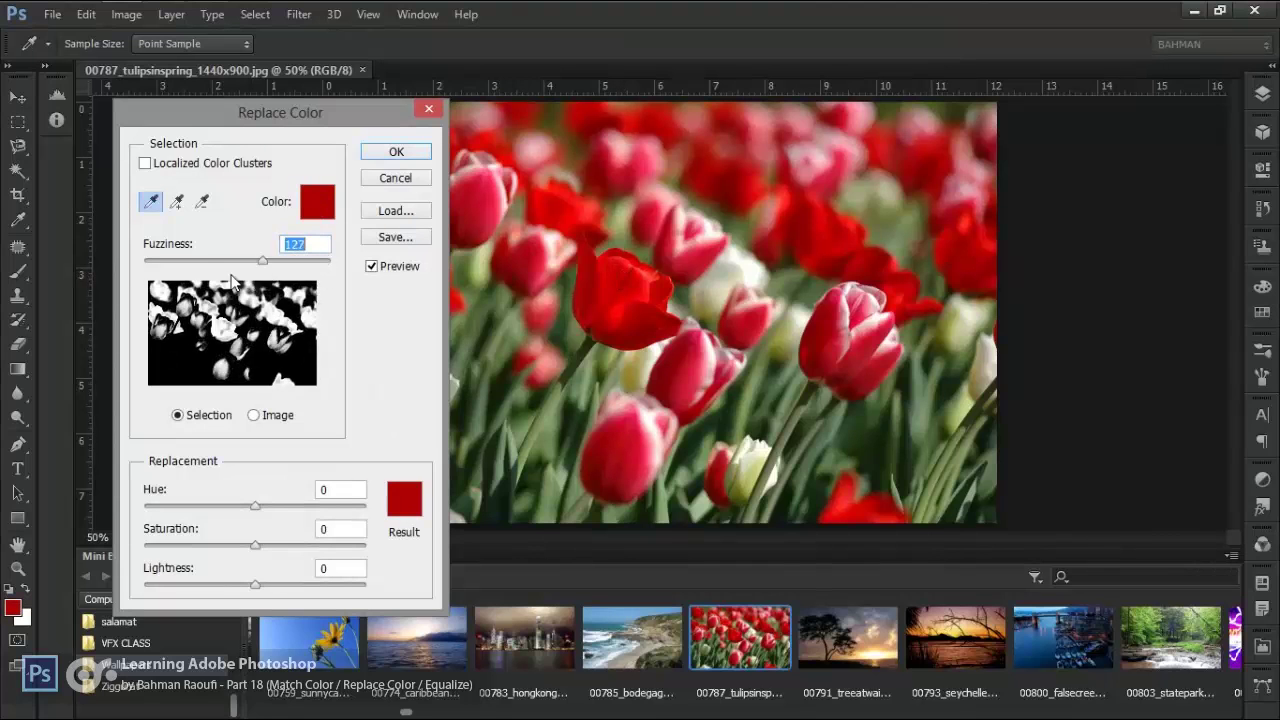
{"action": "key", "text": "Up"}
{"action": "key", "text": "Up"}
{"action": "key", "text": "Up"}
{"action": "key", "text": "Up"}
{"action": "key", "text": "Up"}
{"action": "key", "text": "Up"}
{"action": "key", "text": "Up"}
{"action": "key", "text": "Up"}
{"action": "key", "text": "Up"}
{"action": "key", "text": "Up"}
{"action": "key", "text": "Up"}
{"action": "key", "text": "Up"}
{"action": "key", "text": "Up"}
{"action": "key", "text": "Up"}
{"action": "key", "text": "Up"}
{"action": "key", "text": "Up"}
{"action": "key", "text": "Up"}
{"action": "key", "text": "Up"}
{"action": "key", "text": "Up"}
{"action": "key", "text": "Up"}
Try black 000000, light grey b6b4b4 and white ffffff as the result colour for the selected red tulips
{"action": "mouse_move", "coordinate": [255, 510]}
{"action": "left_mouse_down"}
{"action": "mouse_move", "coordinate": [157, 508]}
{"action": "mouse_move", "coordinate": [340, 499]}
{"action": "mouse_move", "coordinate": [255, 505]}
{"action": "left_mouse_up"}
{"action": "left_click", "coordinate": [418, 490]}
{"action": "left_click_drag", "start_coordinate": [849, 363], "coordinate": [707, 453]}
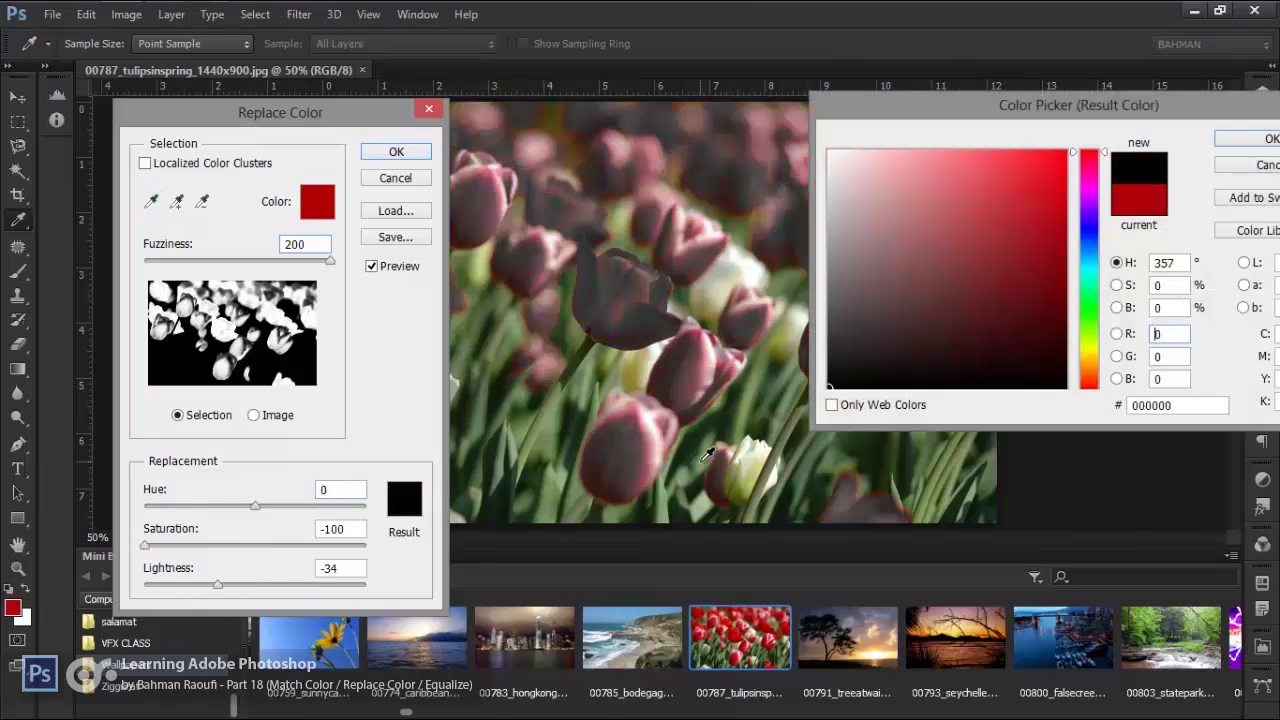
{"action": "left_click", "coordinate": [830, 220]}
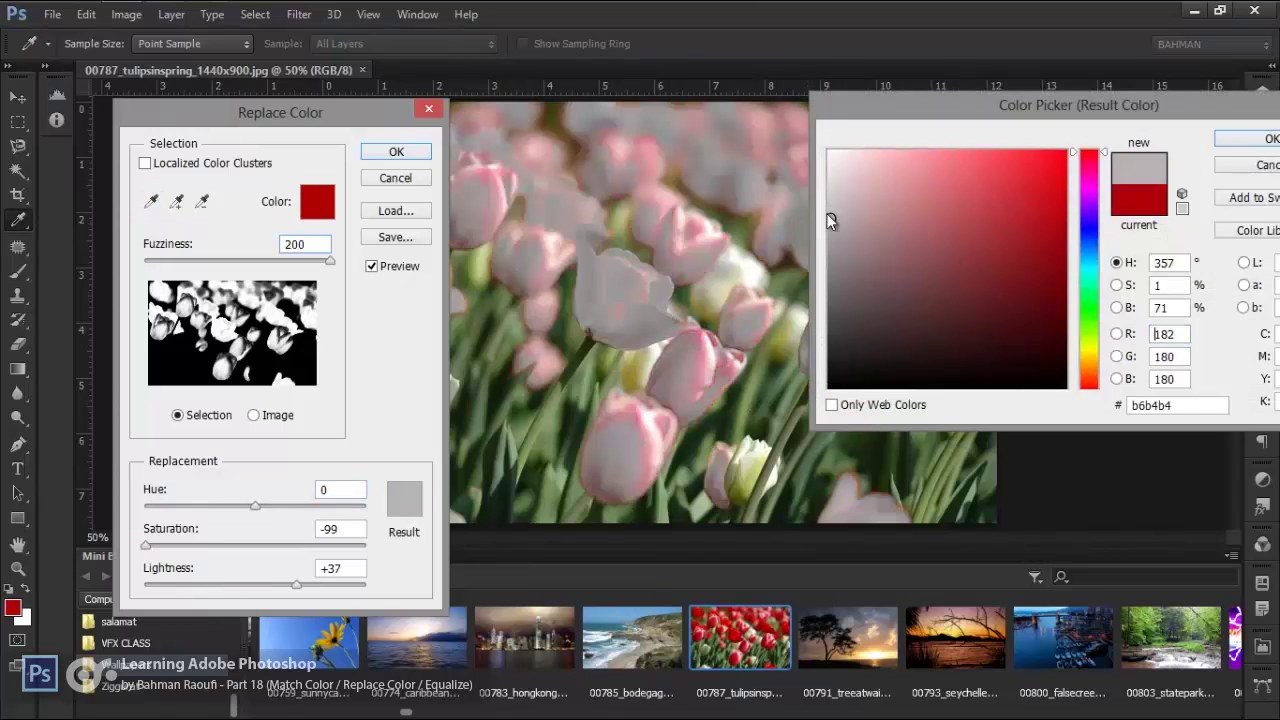
{"action": "left_click", "coordinate": [829, 152]}
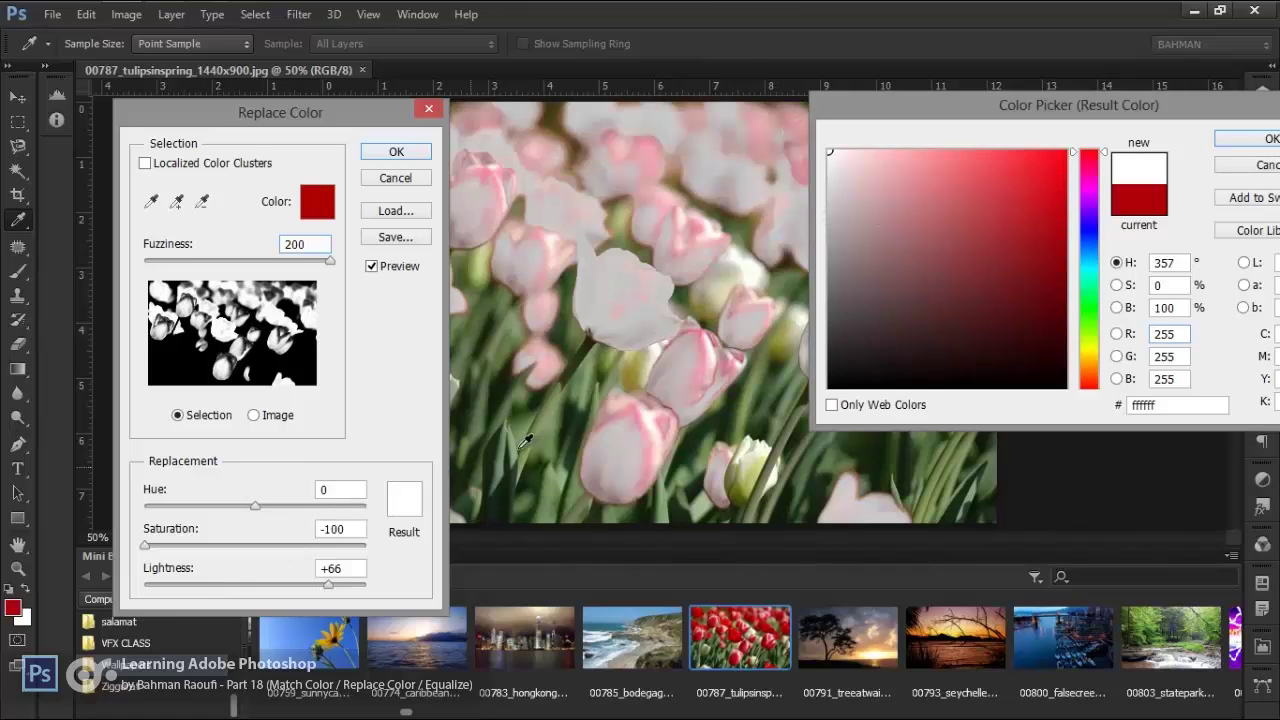
{"action": "left_click", "coordinate": [830, 386]}
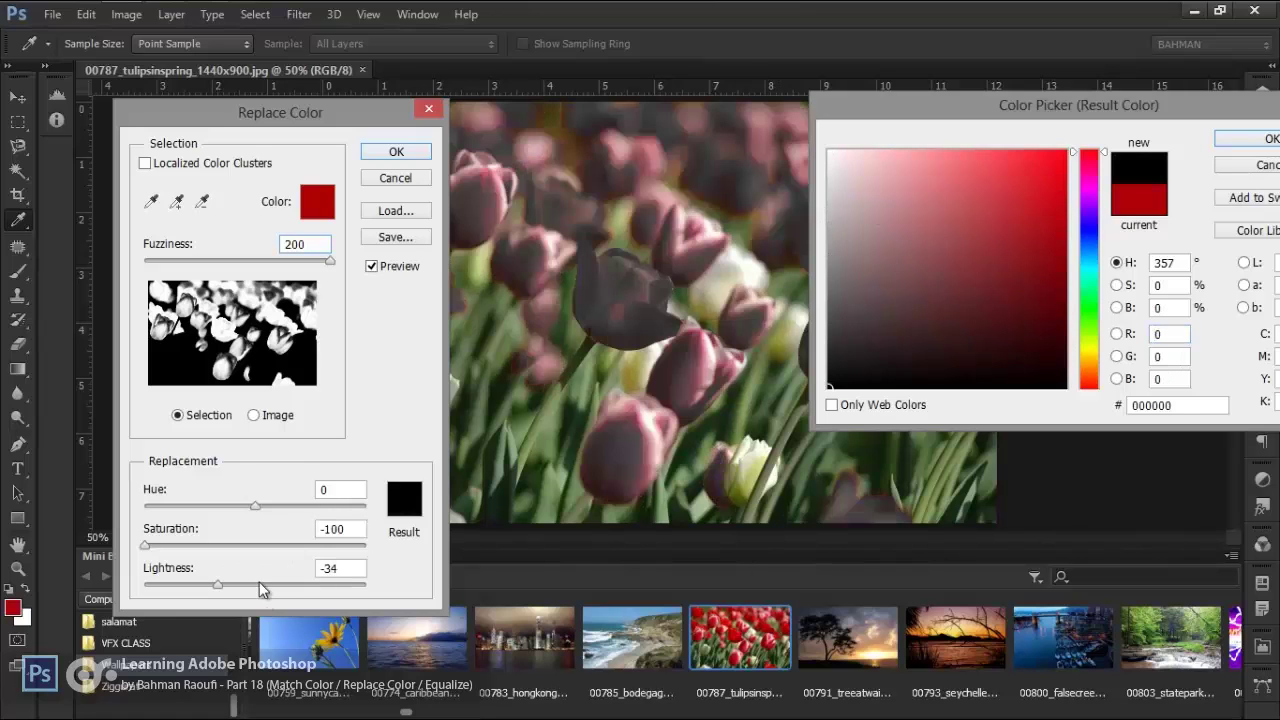
Try blue 0048fe and orange fe5a00 as the tulips' result colour and cancel the Replace Color adjustment
{"action": "left_click", "coordinate": [1066, 152]}
{"action": "left_click", "coordinate": [1066, 275]}
{"action": "left_click", "coordinate": [1066, 152]}
{"action": "left_click", "coordinate": [1088, 241]}
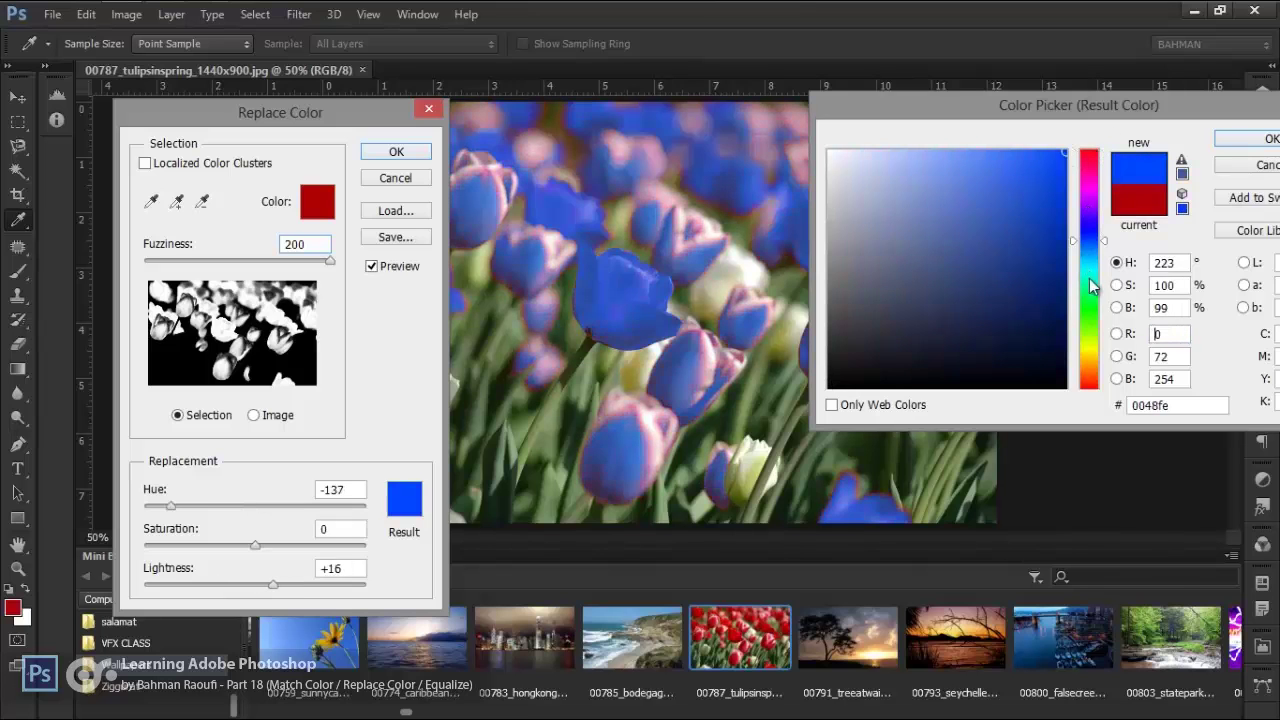
{"action": "left_click", "coordinate": [1088, 308]}
{"action": "left_click", "coordinate": [1088, 374]}
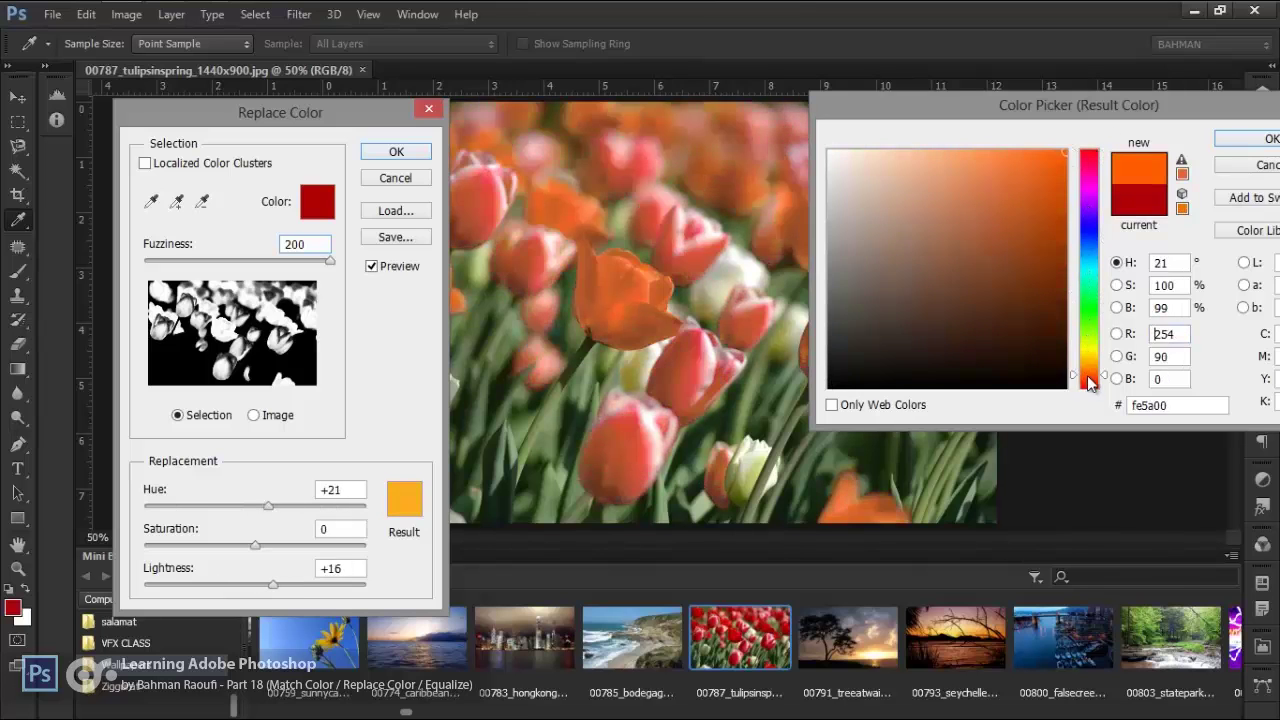
{"action": "left_click", "coordinate": [1260, 168]}
{"action": "left_click", "coordinate": [394, 179]}
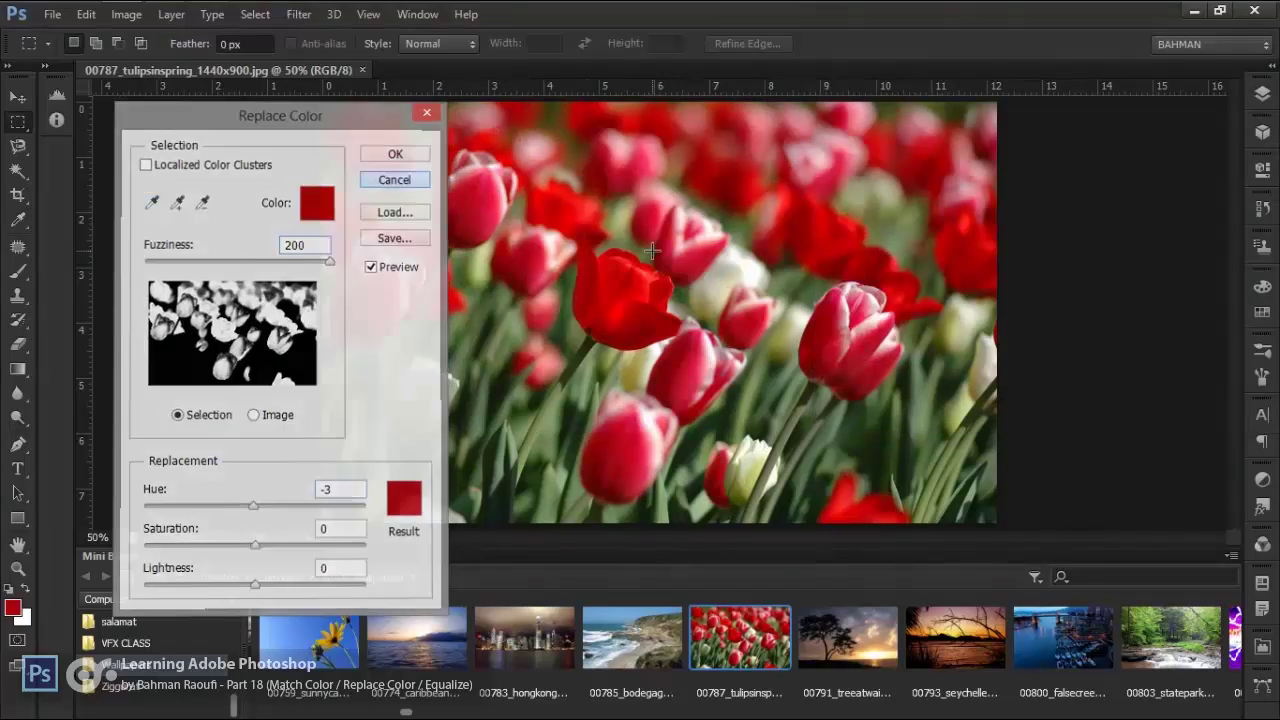
Start a Hue/Saturation adjustment on the tulip photo and shift the Hue of the Reds to -86
{"action": "key", "text": "ctrl+u"}
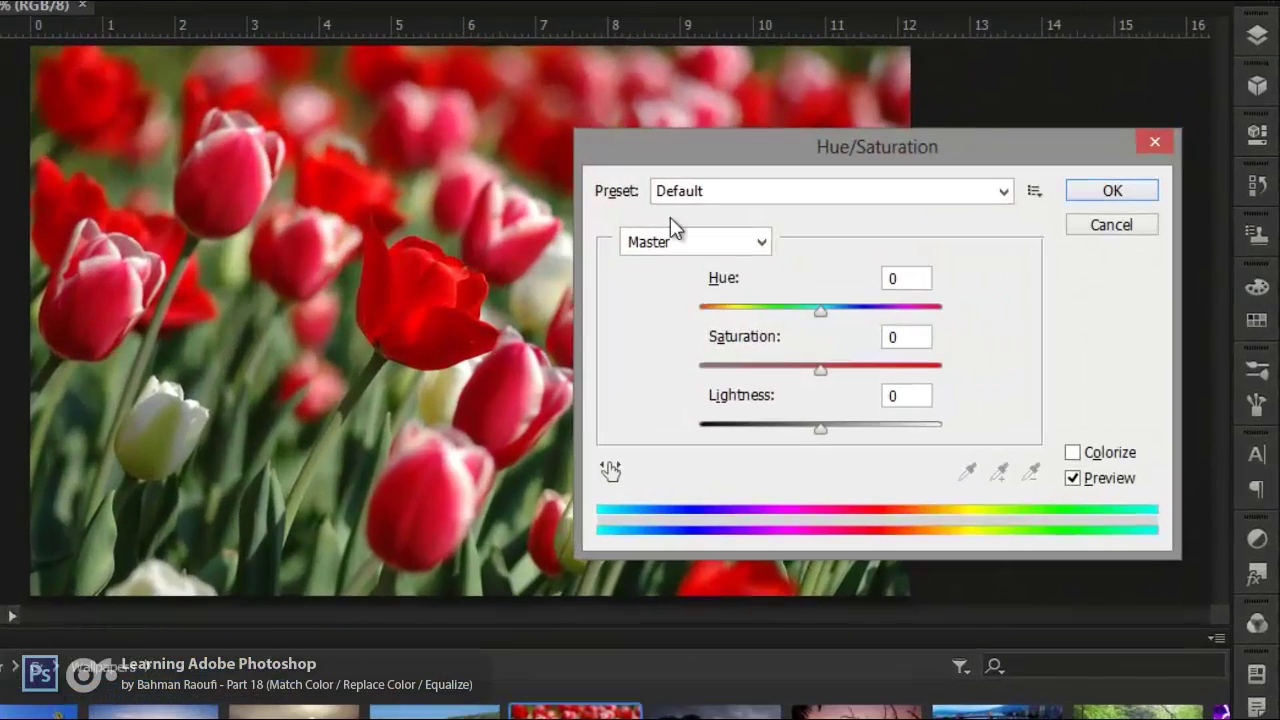
{"action": "left_click", "coordinate": [709, 238]}
{"action": "left_click", "coordinate": [695, 283]}
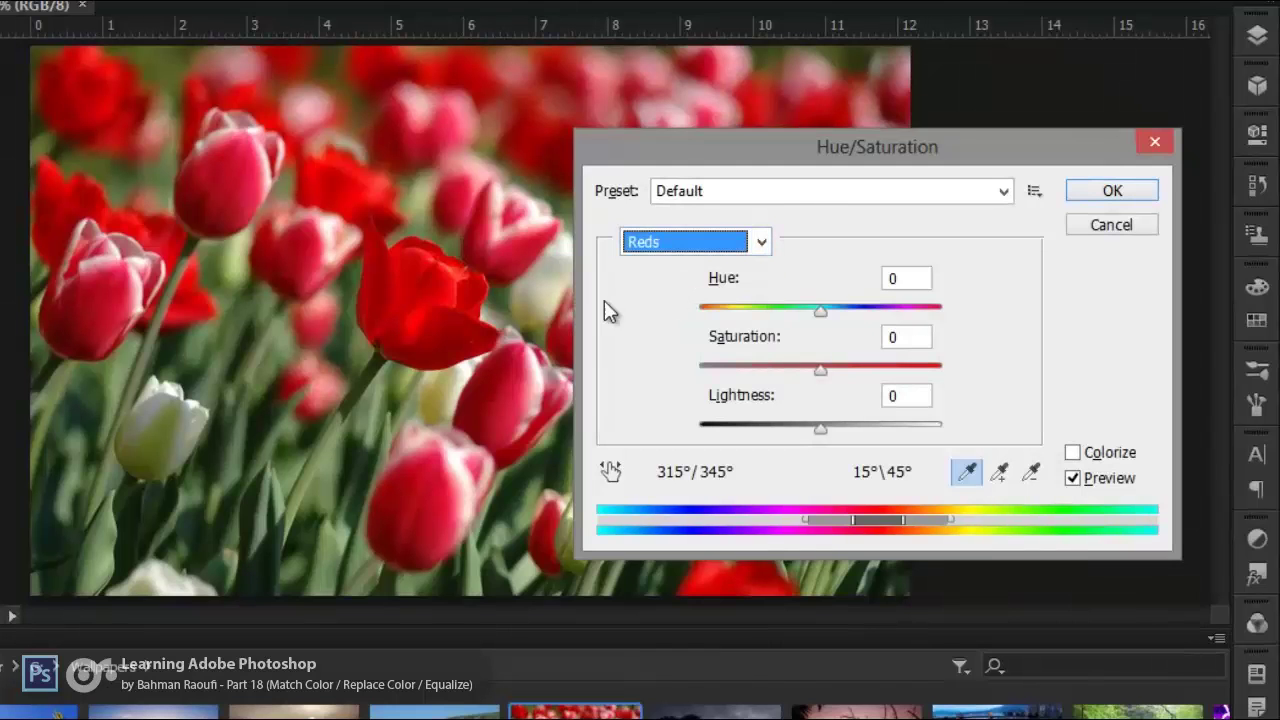
{"action": "left_click_drag", "start_coordinate": [818, 311], "coordinate": [751, 337]}
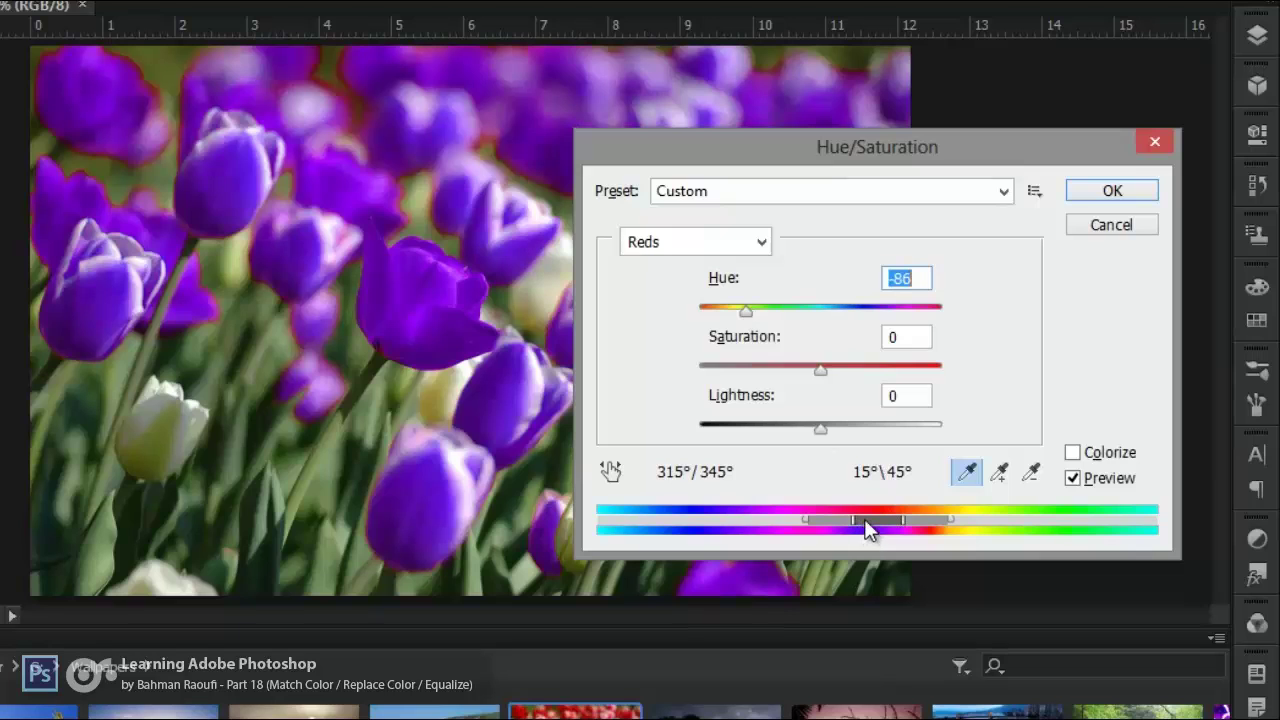
Widen the affected Reds colour range to 302°/332° at its lower end and 48°\78° at its upper end
{"action": "left_click_drag", "start_coordinate": [839, 520], "coordinate": [815, 514]}
{"action": "mouse_move", "coordinate": [801, 513]}
{"action": "left_mouse_down"}
{"action": "mouse_move", "coordinate": [783, 514]}
{"action": "mouse_move", "coordinate": [868, 529]}
{"action": "mouse_move", "coordinate": [817, 531]}
{"action": "left_mouse_up"}
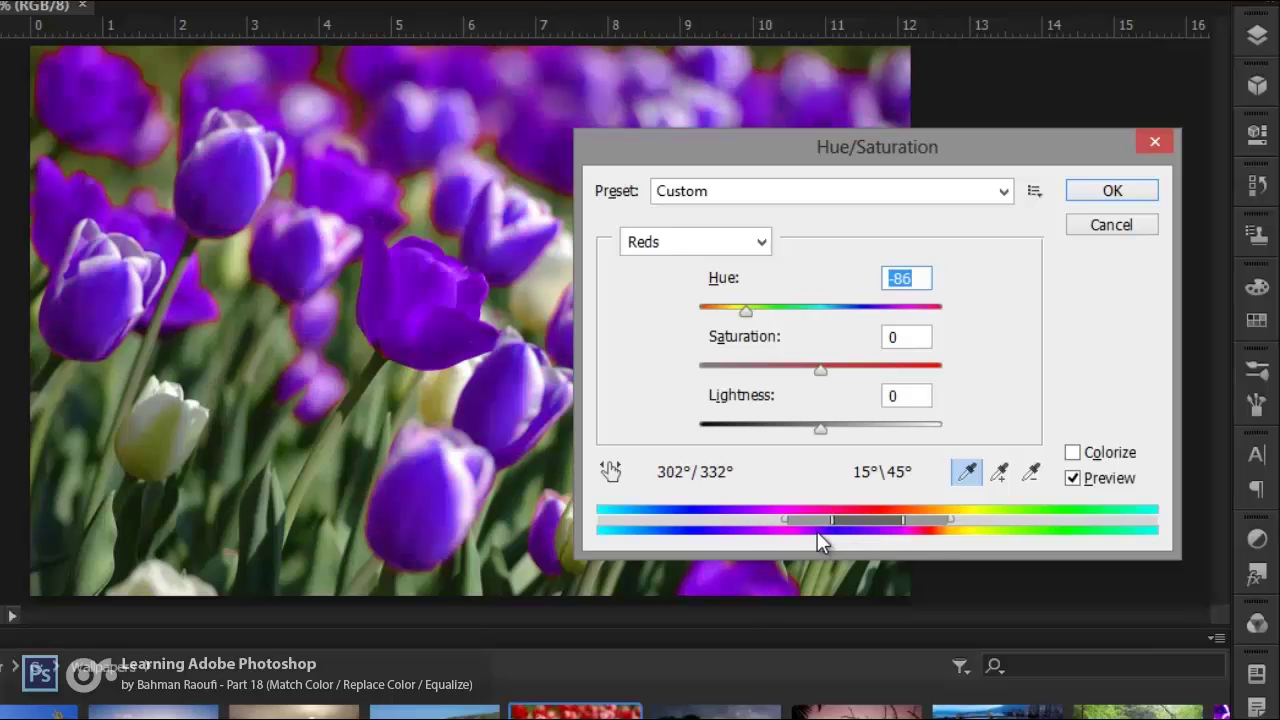
{"action": "left_click_drag", "start_coordinate": [927, 527], "coordinate": [977, 547]}
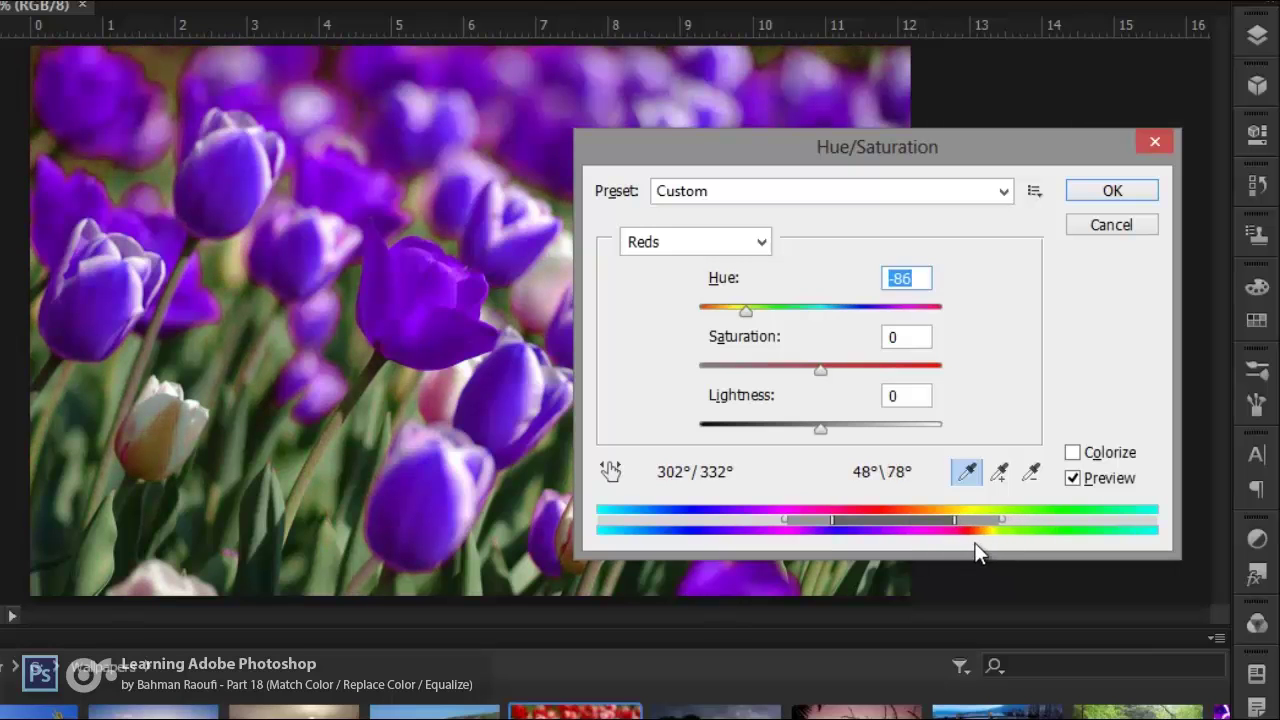
Try Hue +111 and Lightness -51 on the Reds and cancel the Hue/Saturation adjustment
{"action": "left_click_drag", "start_coordinate": [752, 322], "coordinate": [907, 313]}
{"action": "left_click_drag", "start_coordinate": [820, 428], "coordinate": [775, 485]}
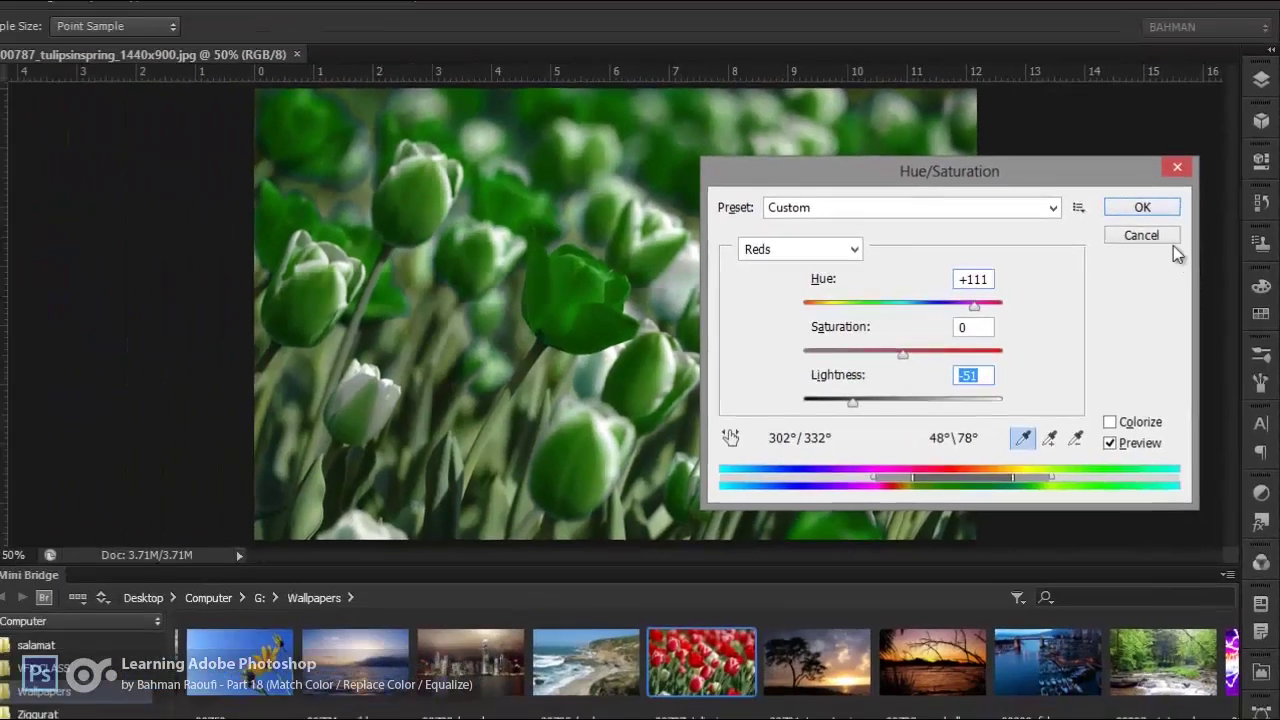
{"action": "left_click", "coordinate": [1140, 228]}
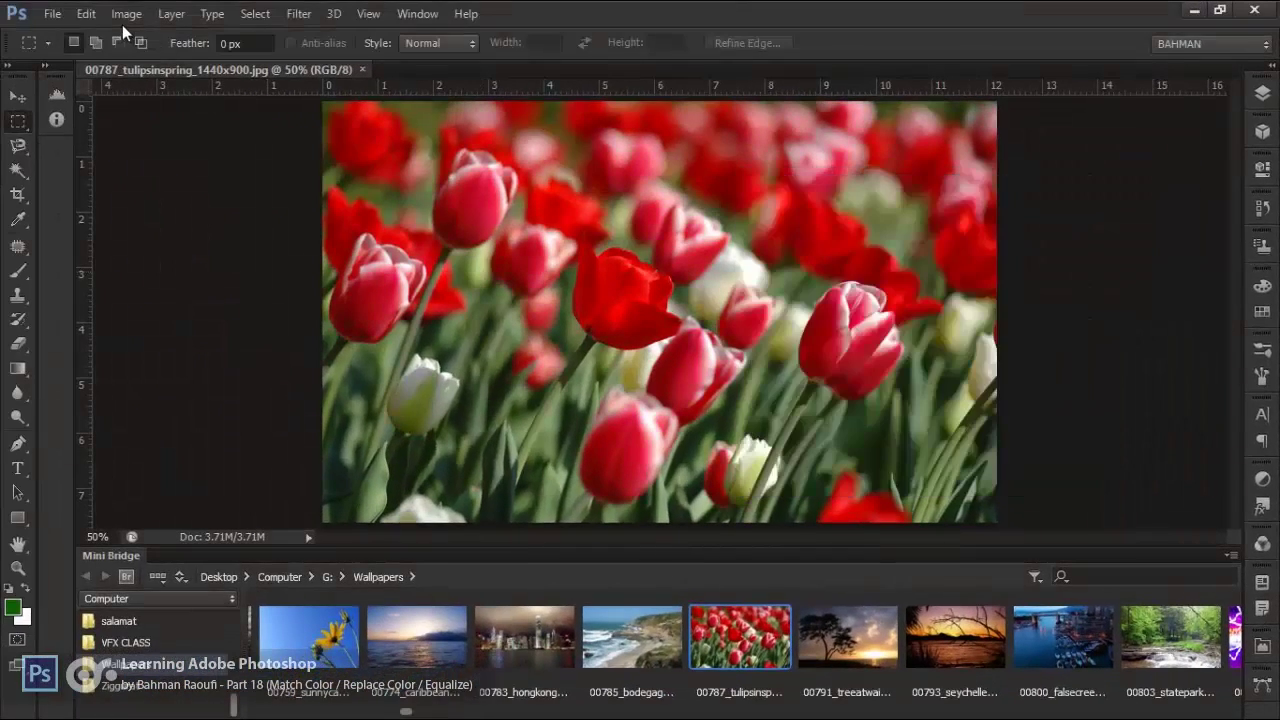
{"action": "left_click", "coordinate": [123, 18]}
{"action": "mouse_move", "coordinate": [150, 60]}
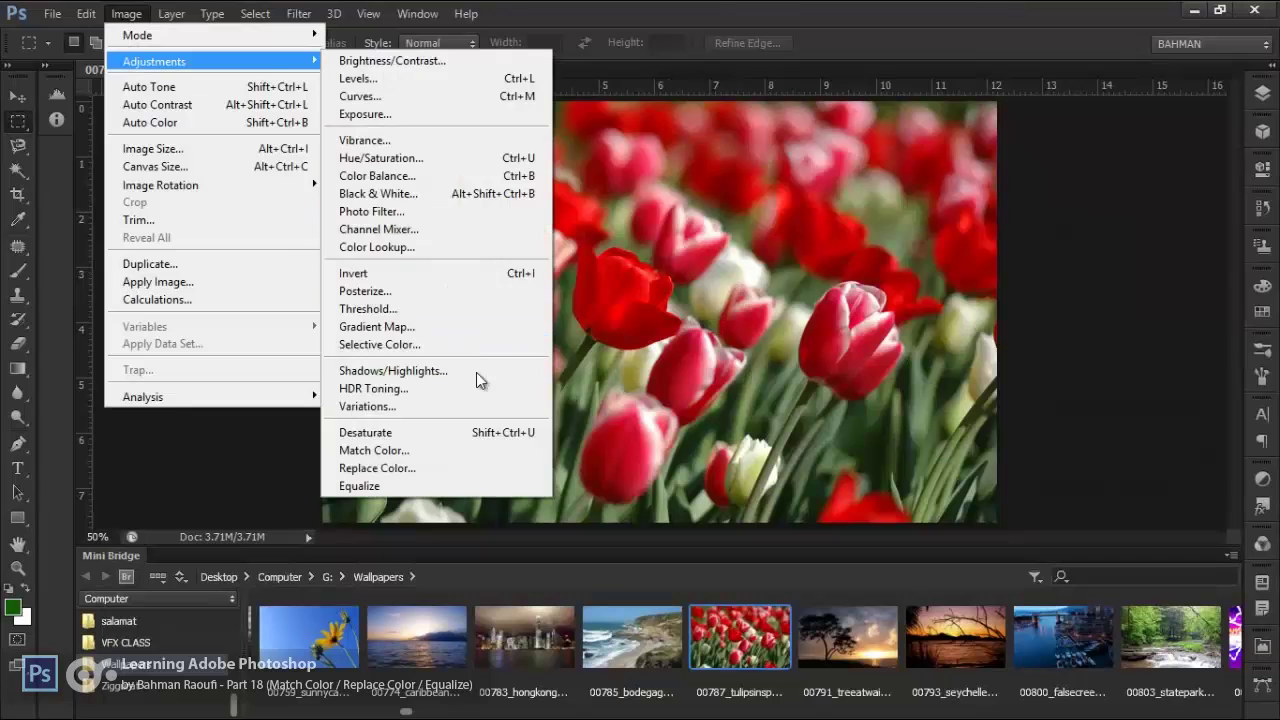
{"action": "left_click", "coordinate": [446, 466]}
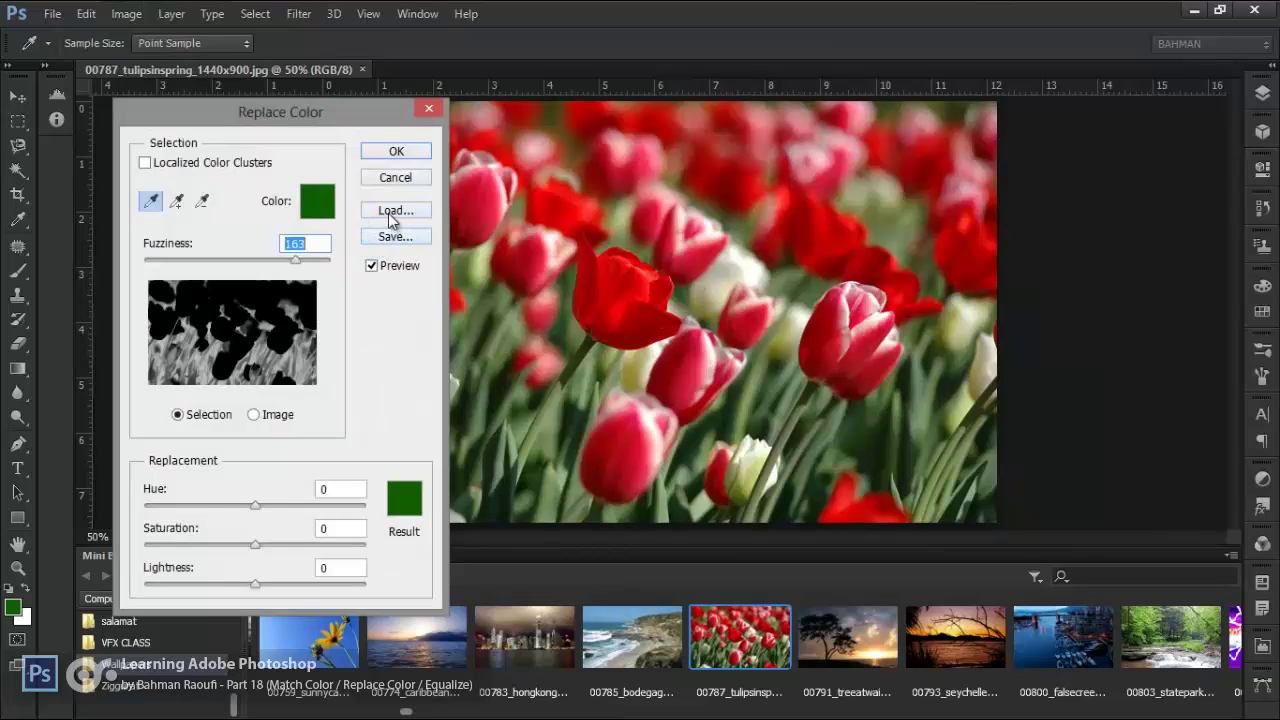
{"action": "left_click", "coordinate": [397, 177]}
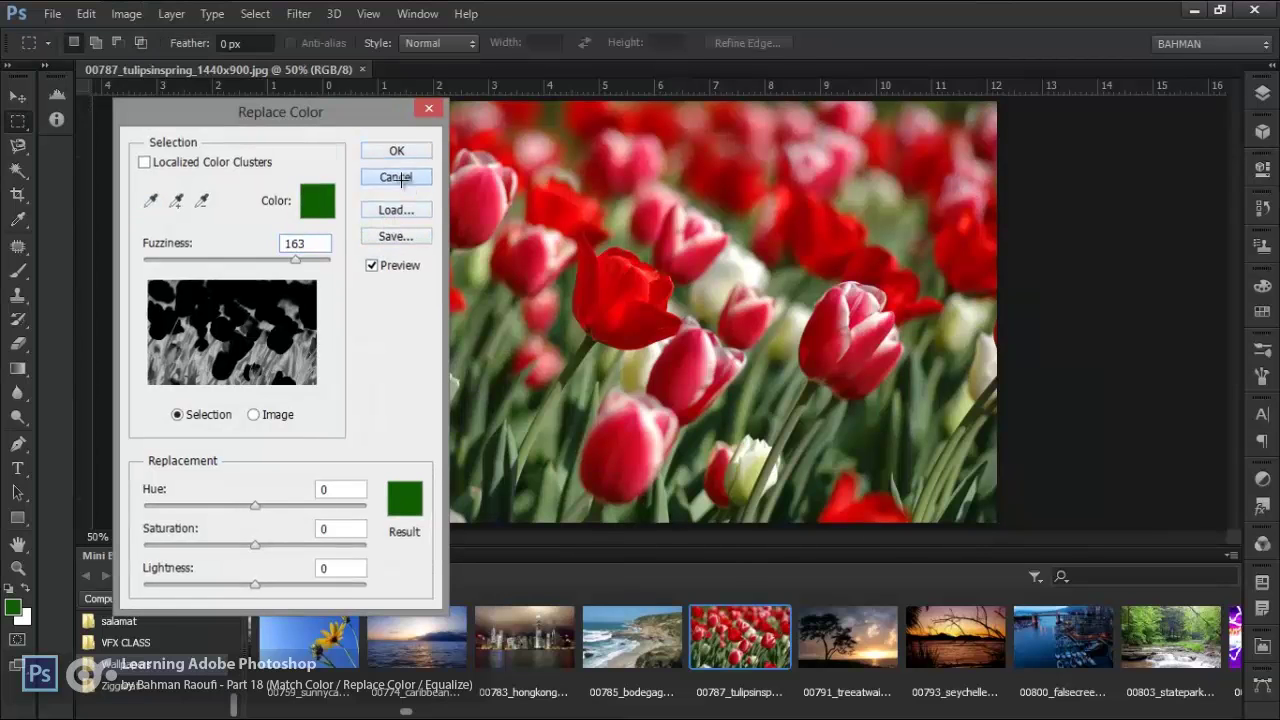
Apply Equalize to the tulip photo twice, undoing it each time to compare with the original
{"action": "left_click", "coordinate": [126, 14]}
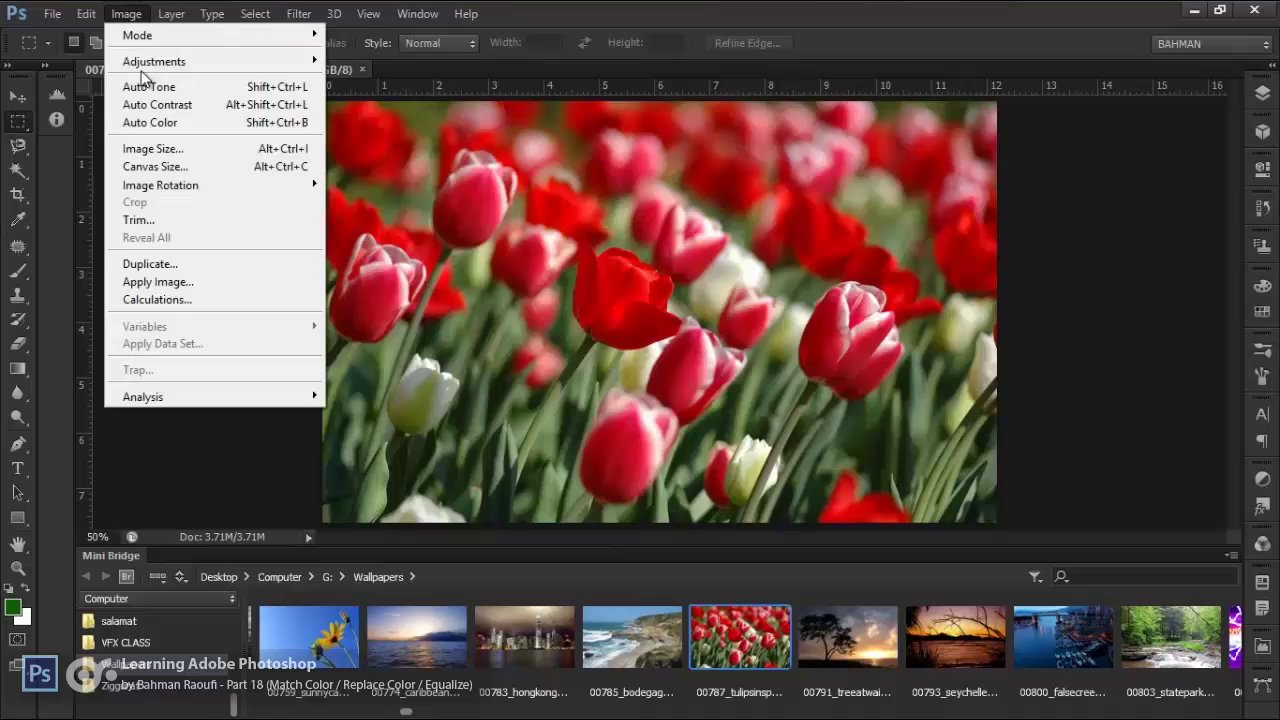
{"action": "mouse_move", "coordinate": [150, 62]}
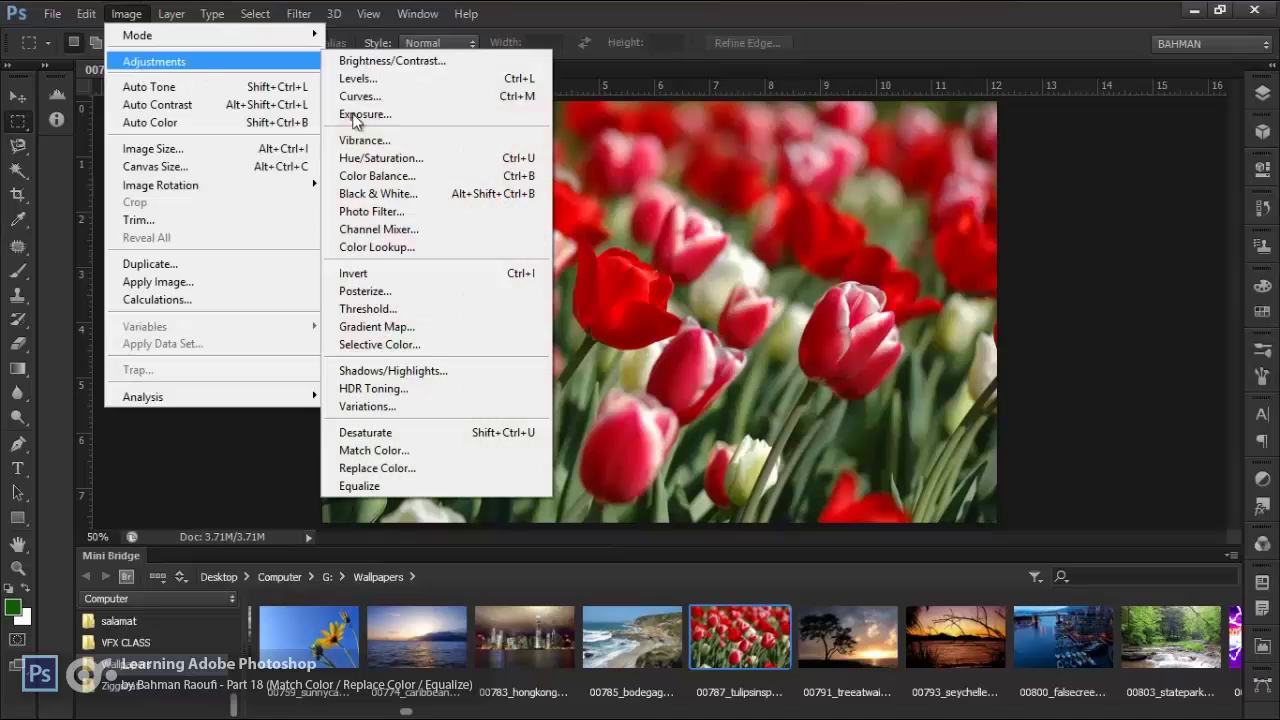
{"action": "left_click", "coordinate": [416, 485]}
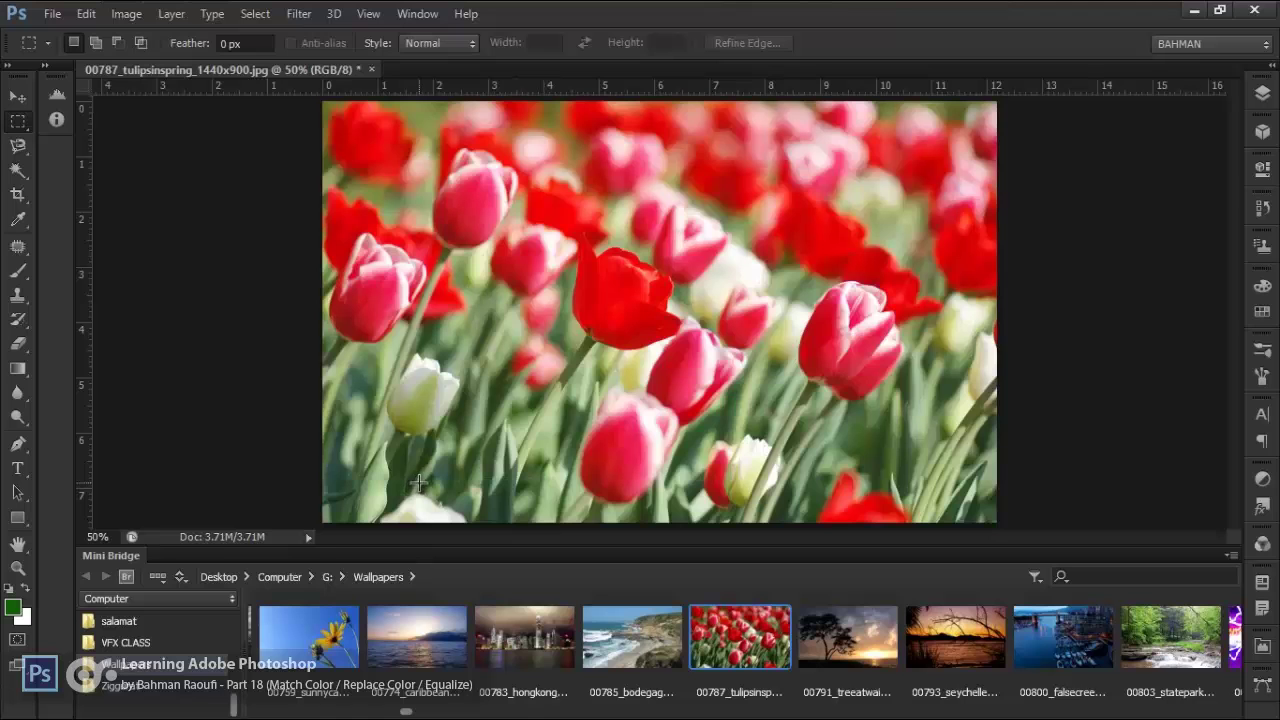
{"action": "key", "text": "ctrl+z"}
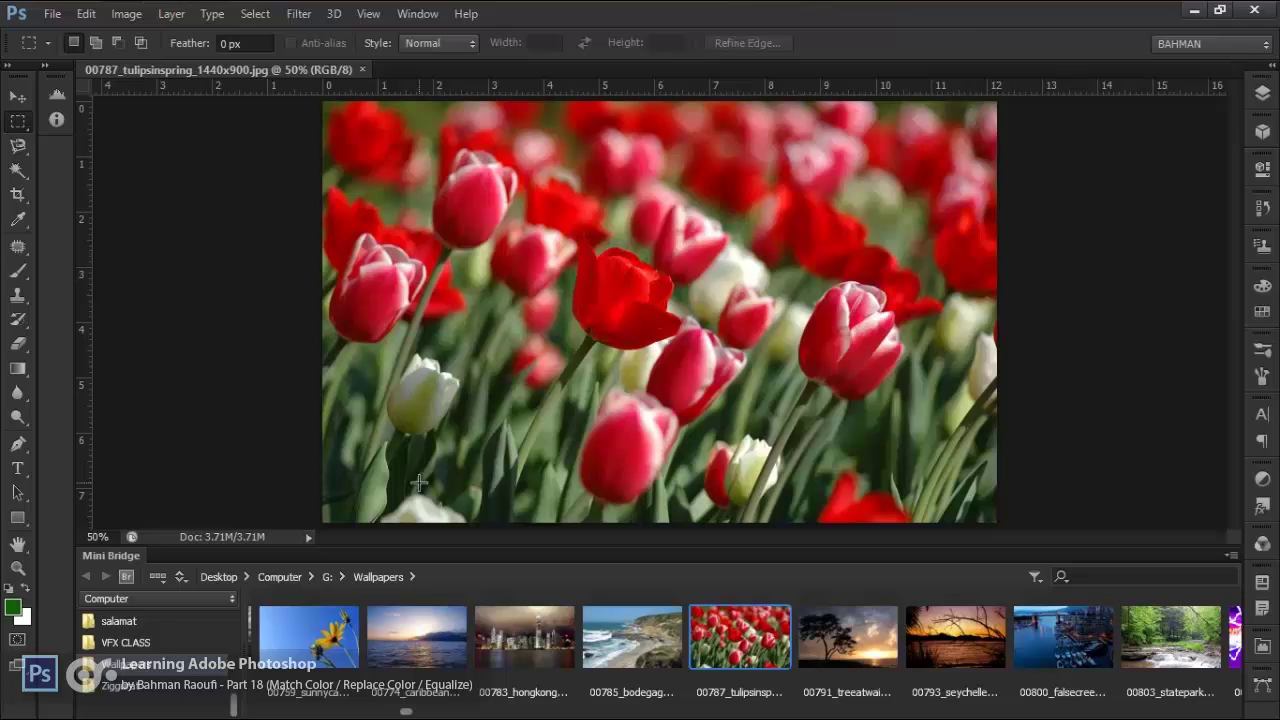
{"action": "left_click", "coordinate": [124, 17]}
{"action": "mouse_move", "coordinate": [154, 61]}
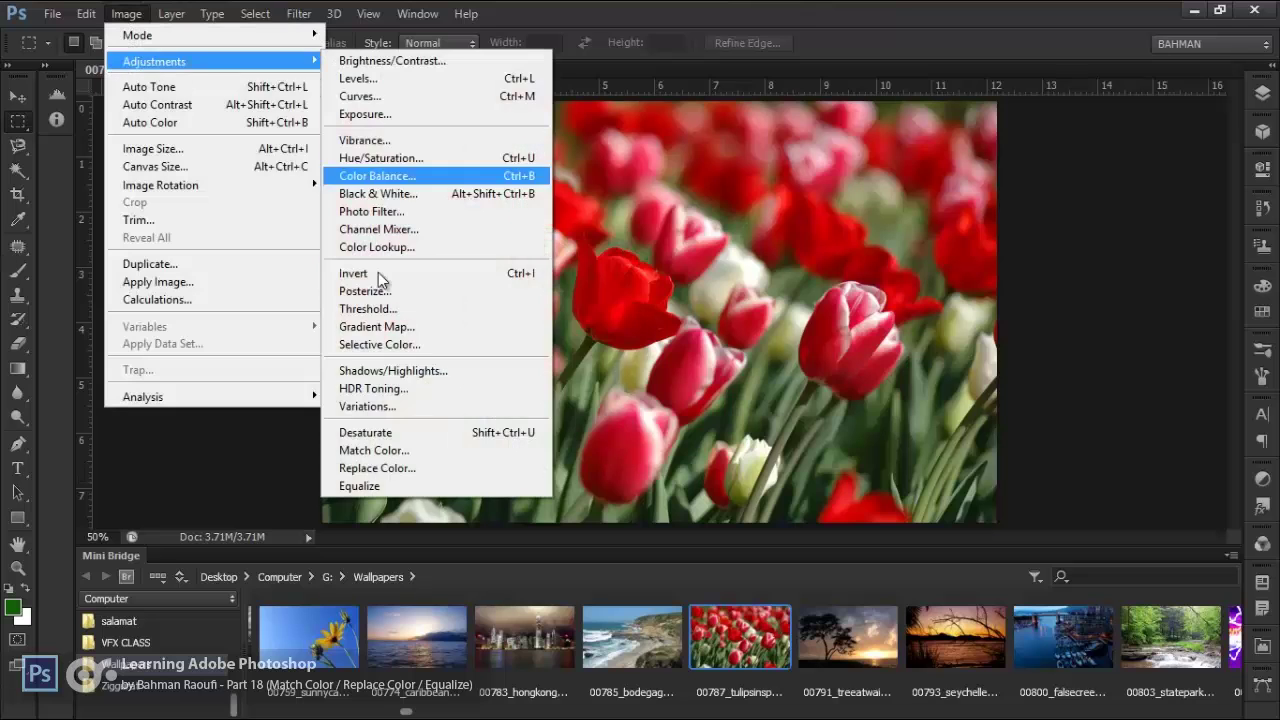
{"action": "left_click", "coordinate": [360, 486]}
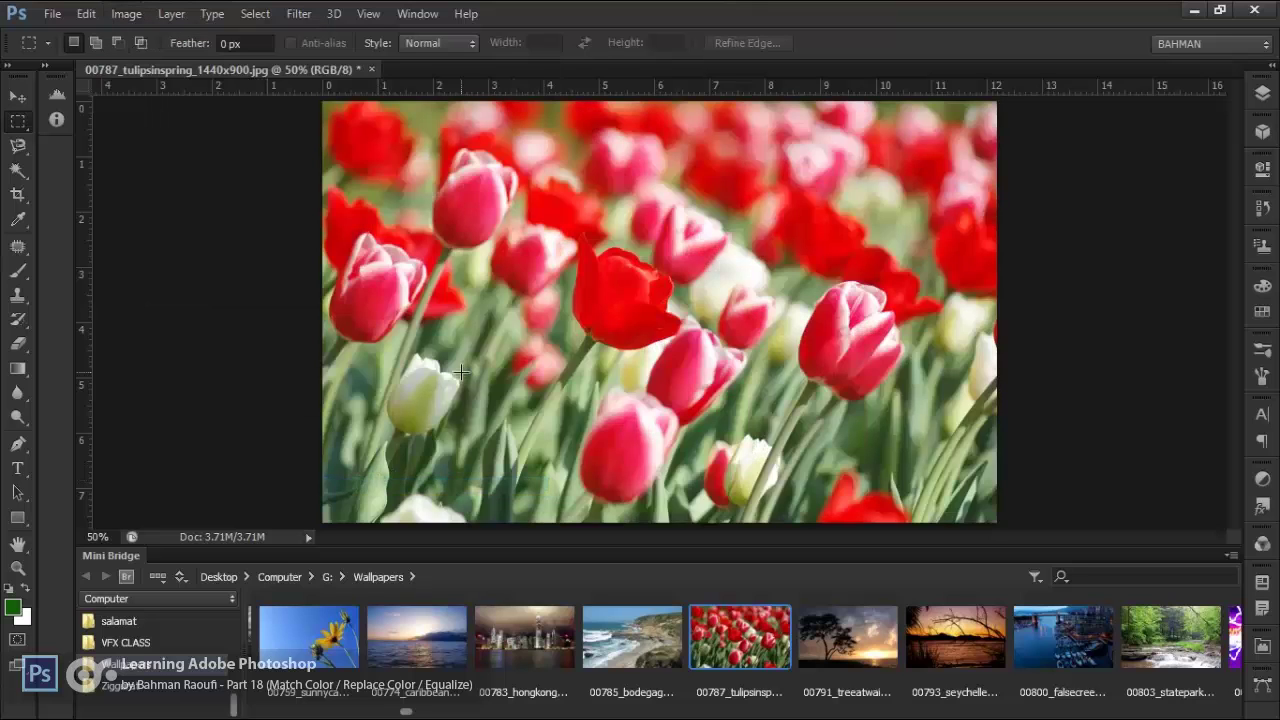
{"action": "key", "text": "ctrl+z"}
Open 00793_seychellessunset_1440x900.jpg from the Wallpapers folder, try Equalize on it and undo the adjustment
{"action": "left_click", "coordinate": [960, 633]}
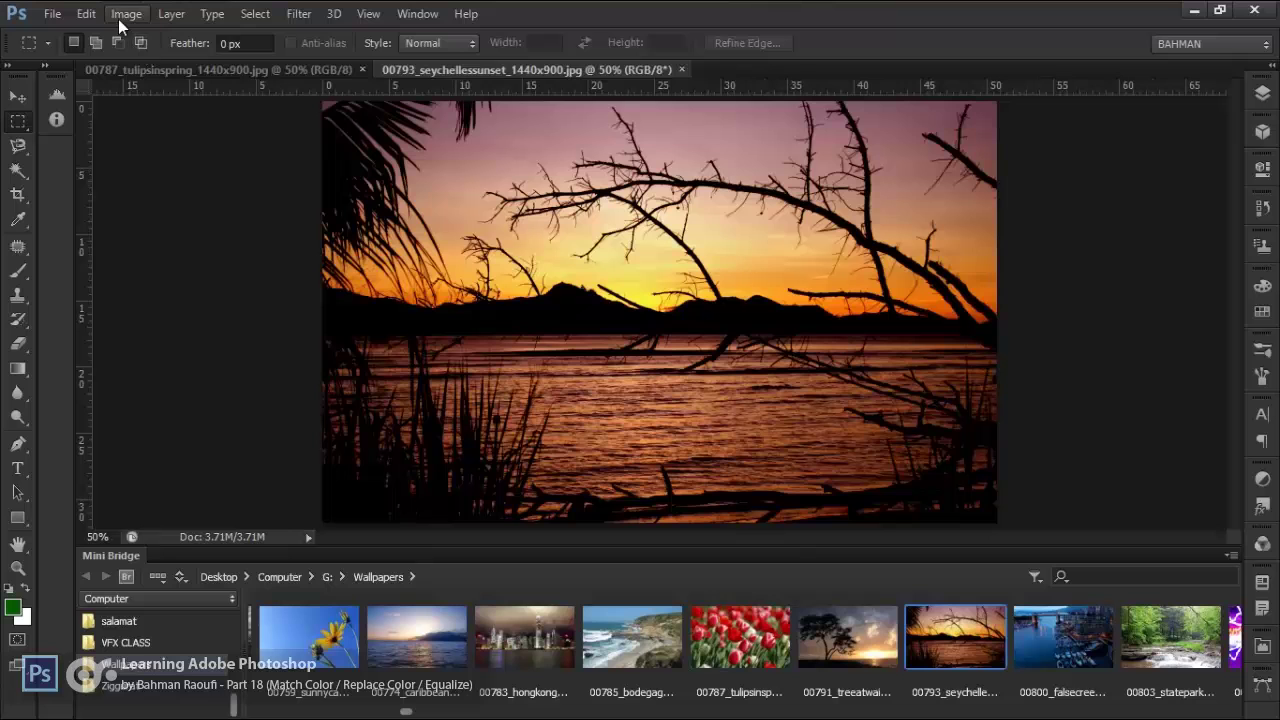
{"action": "left_click", "coordinate": [124, 15]}
{"action": "mouse_move", "coordinate": [150, 61]}
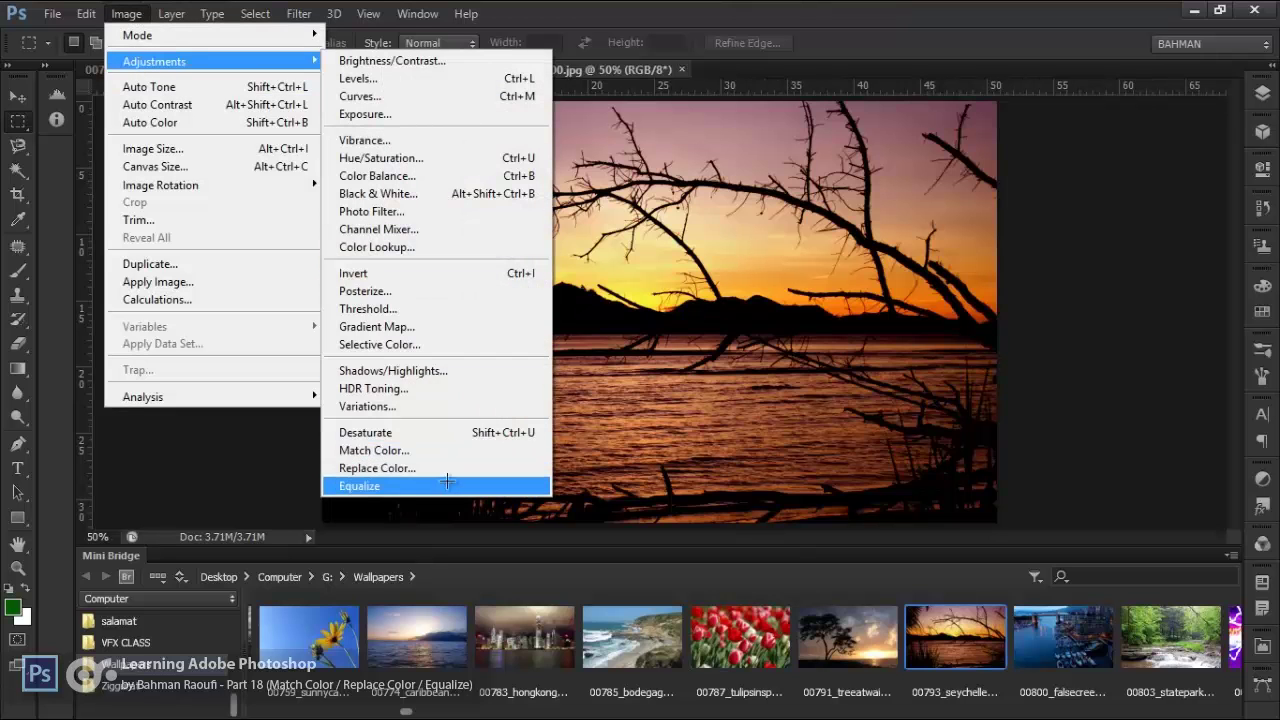
{"action": "left_click", "coordinate": [362, 484]}
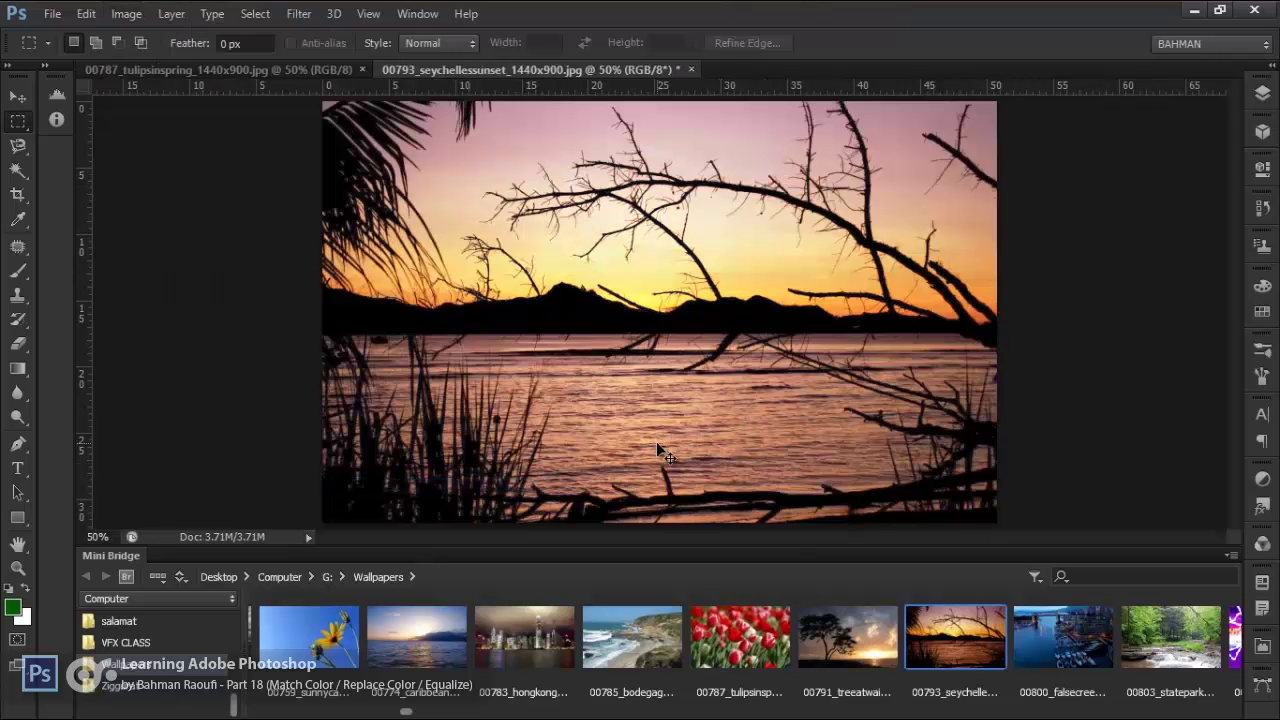
{"action": "key", "text": "ctrl+z"}
Open 00800_falsecreekatdusk_1440x900.jpg from the Wallpapers folder, try Equalize on it and undo the adjustment
{"action": "left_click", "coordinate": [1095, 640]}
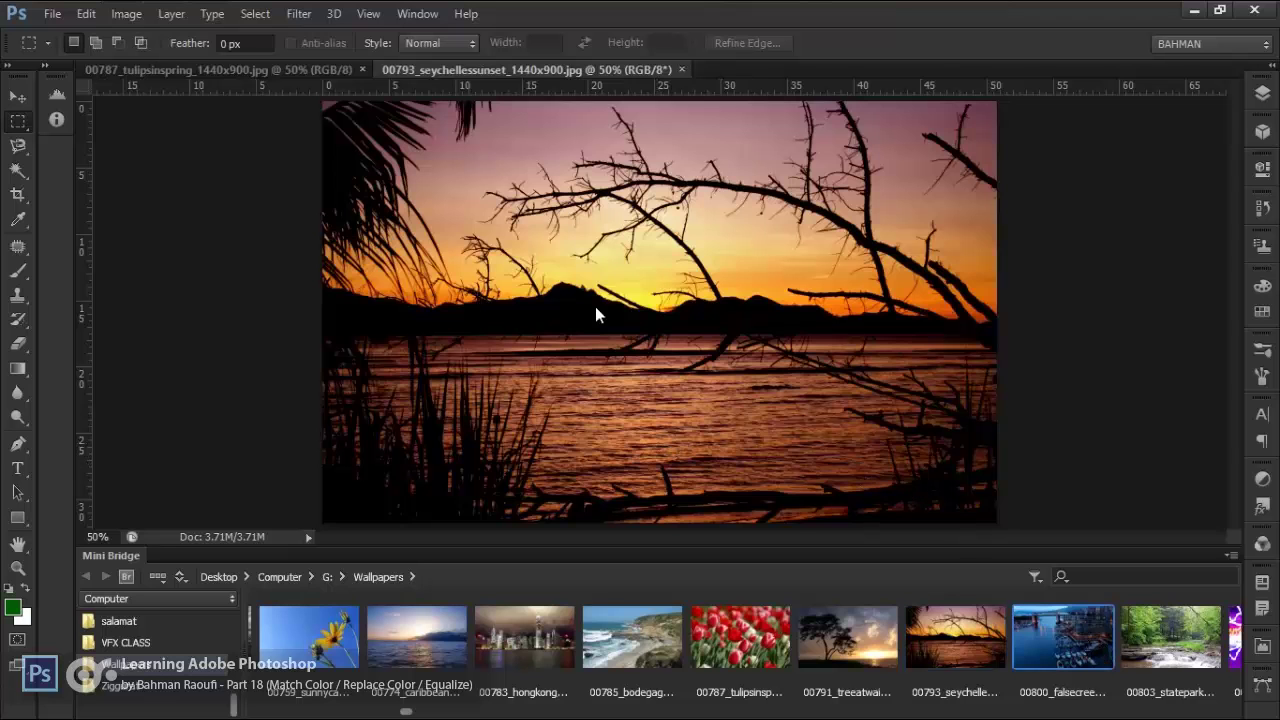
{"action": "left_click", "coordinate": [126, 14]}
{"action": "mouse_move", "coordinate": [150, 61]}
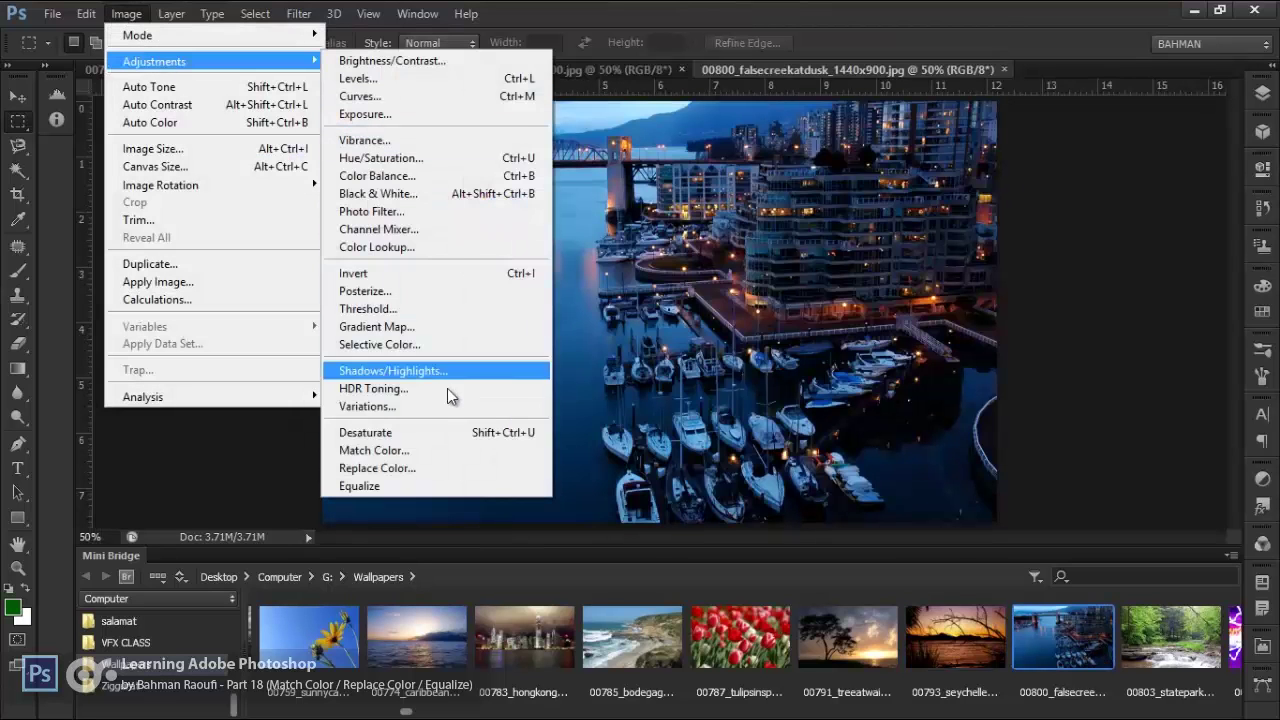
{"action": "left_click", "coordinate": [405, 486]}
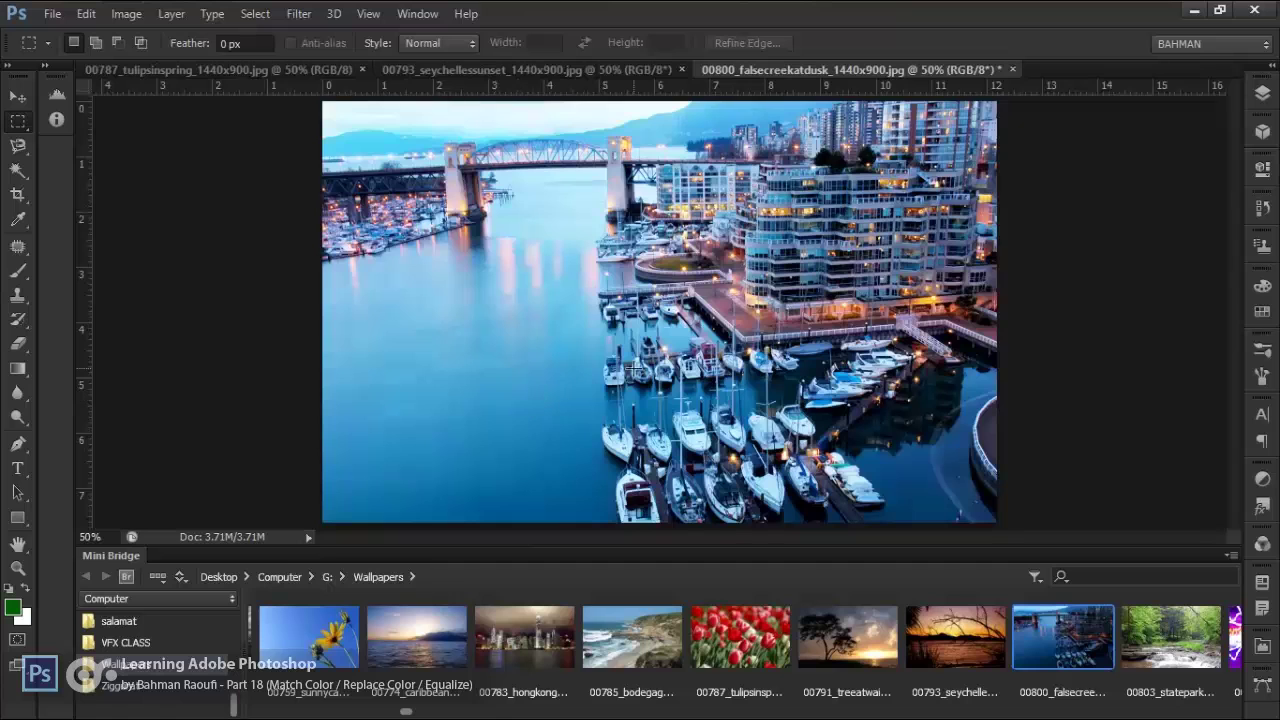
{"action": "key", "text": "ctrl+z"}
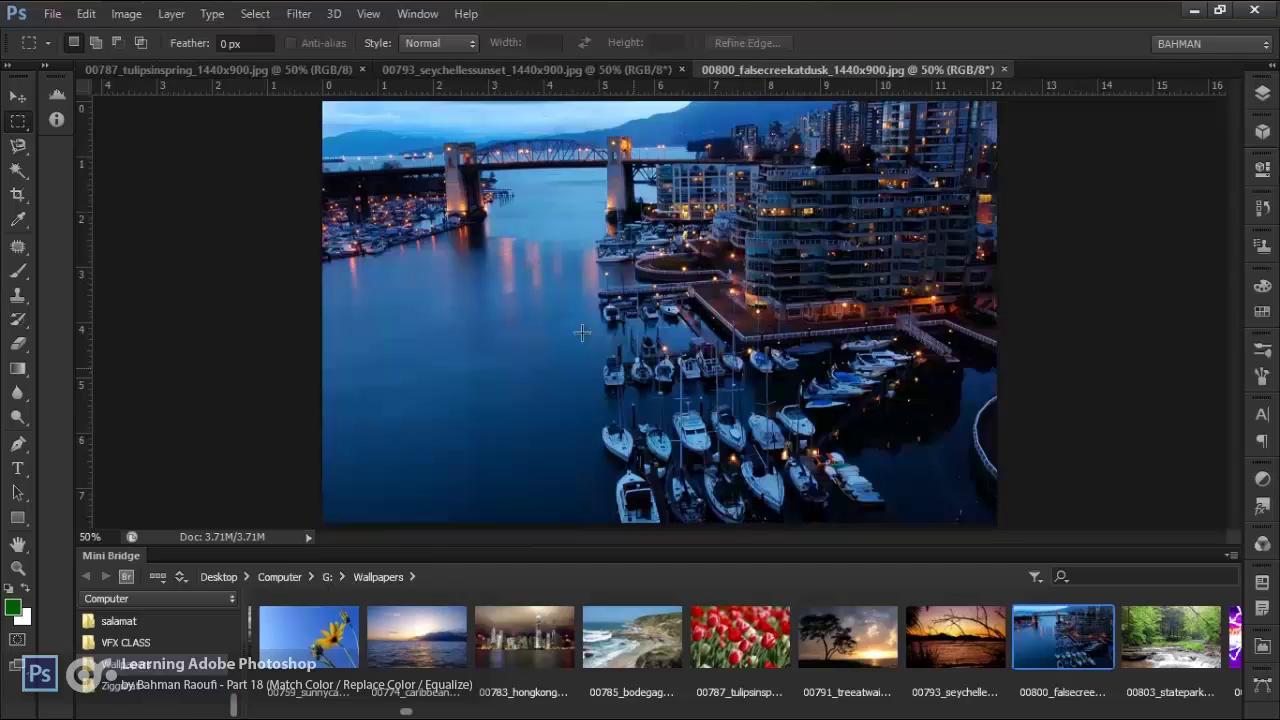
Try Shadows/Highlights on the harbour photo with shadow Amount 61%, Tonal Width 55%, Radius 403 px and reduced Color Correction, and cancel it
{"action": "left_click", "coordinate": [126, 14]}
{"action": "mouse_move", "coordinate": [148, 62]}
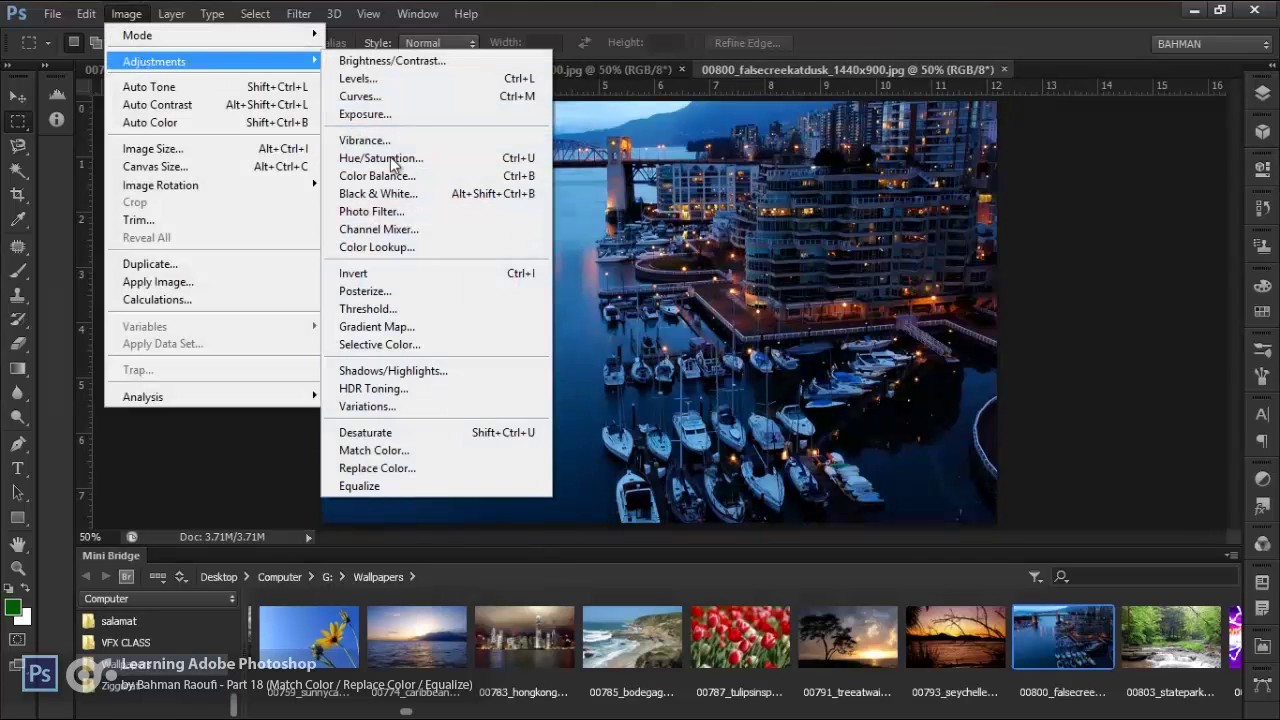
{"action": "left_click", "coordinate": [420, 370]}
{"action": "left_click_drag", "start_coordinate": [1076, 196], "coordinate": [1132, 197]}
{"action": "left_click_drag", "start_coordinate": [1107, 240], "coordinate": [1119, 240]}
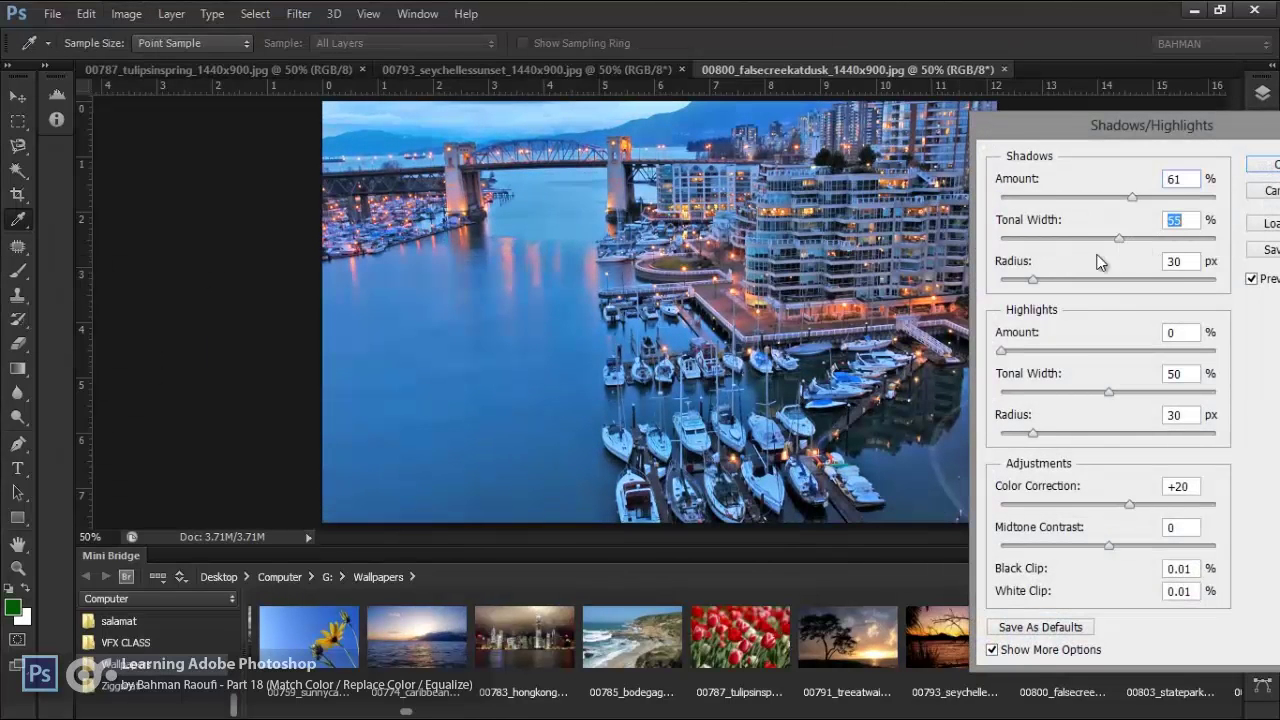
{"action": "left_click_drag", "start_coordinate": [1033, 282], "coordinate": [1184, 293]}
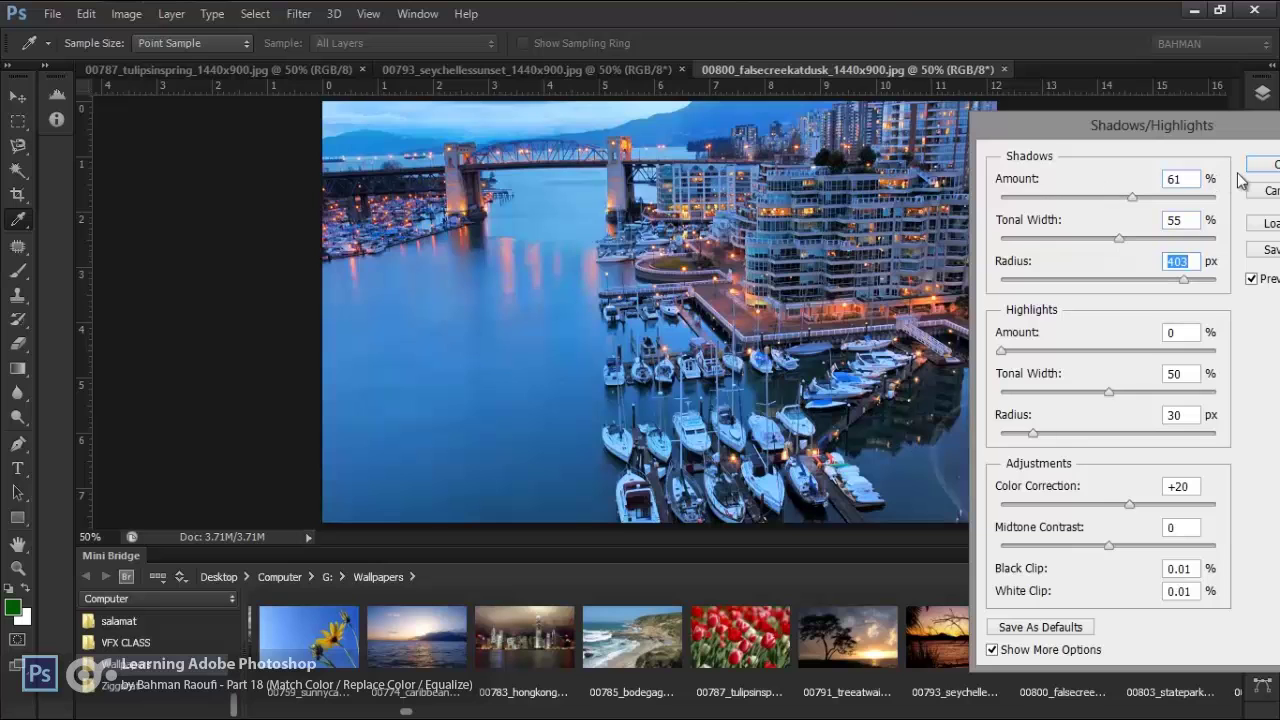
{"action": "mouse_move", "coordinate": [1133, 506]}
{"action": "left_mouse_down"}
{"action": "mouse_move", "coordinate": [1054, 496]}
{"action": "mouse_move", "coordinate": [1248, 512]}
{"action": "mouse_move", "coordinate": [1121, 505]}
{"action": "left_mouse_up"}
{"action": "left_click", "coordinate": [1265, 190]}
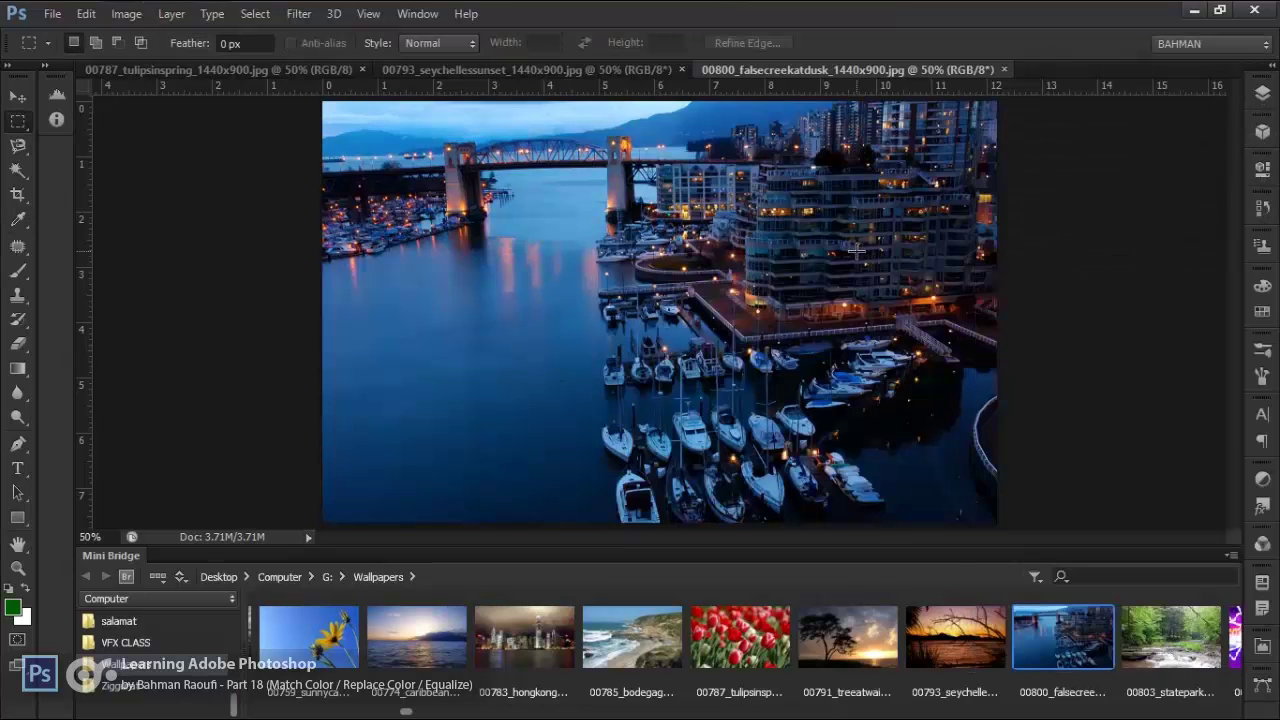
Try Levels on the harbour photo with input levels 7, 1.54 and 207, and cancel the adjustment
{"action": "key", "text": "ctrl+l"}
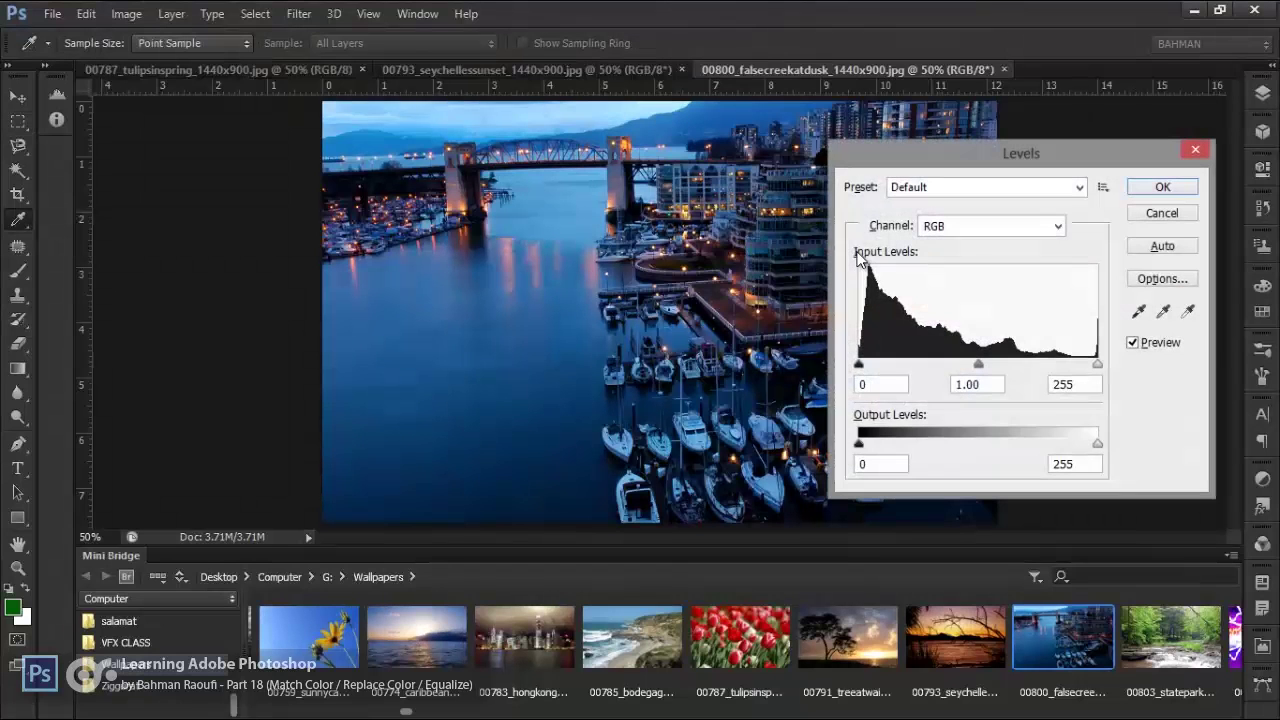
{"action": "left_click_drag", "start_coordinate": [980, 372], "coordinate": [943, 380]}
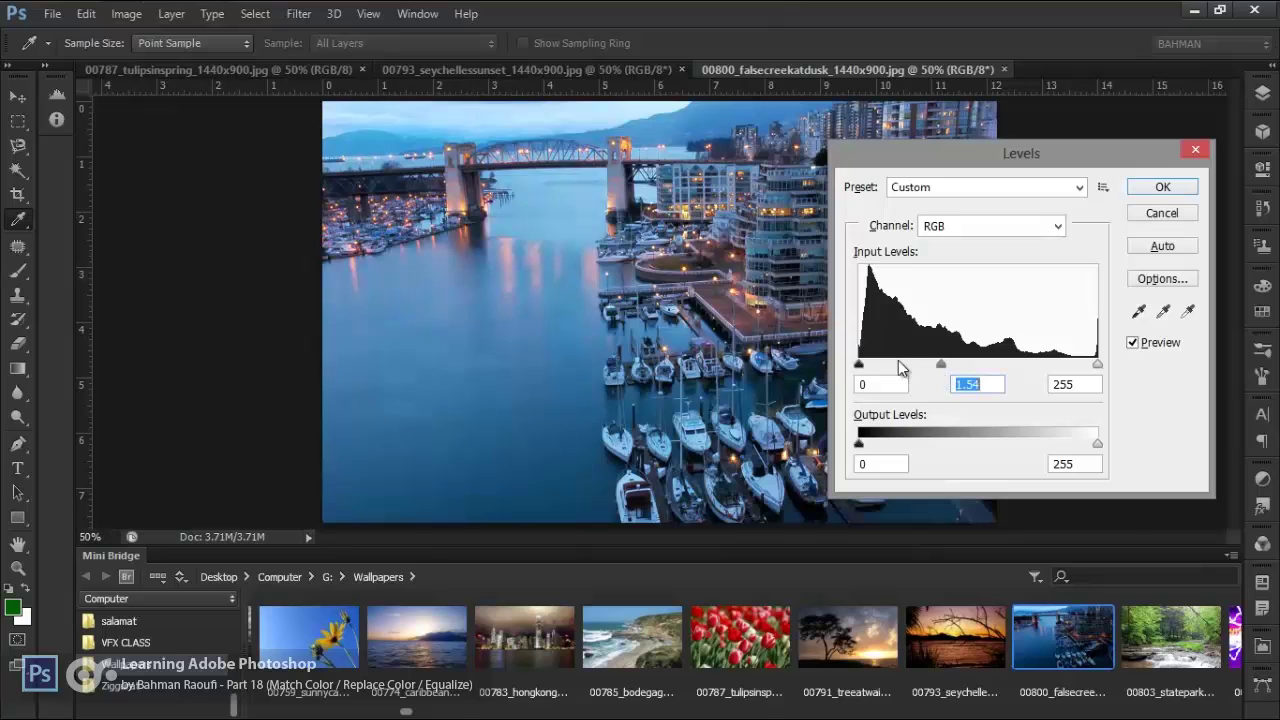
{"action": "left_click_drag", "start_coordinate": [859, 365], "coordinate": [866, 366]}
{"action": "left_click_drag", "start_coordinate": [1097, 364], "coordinate": [1052, 365]}
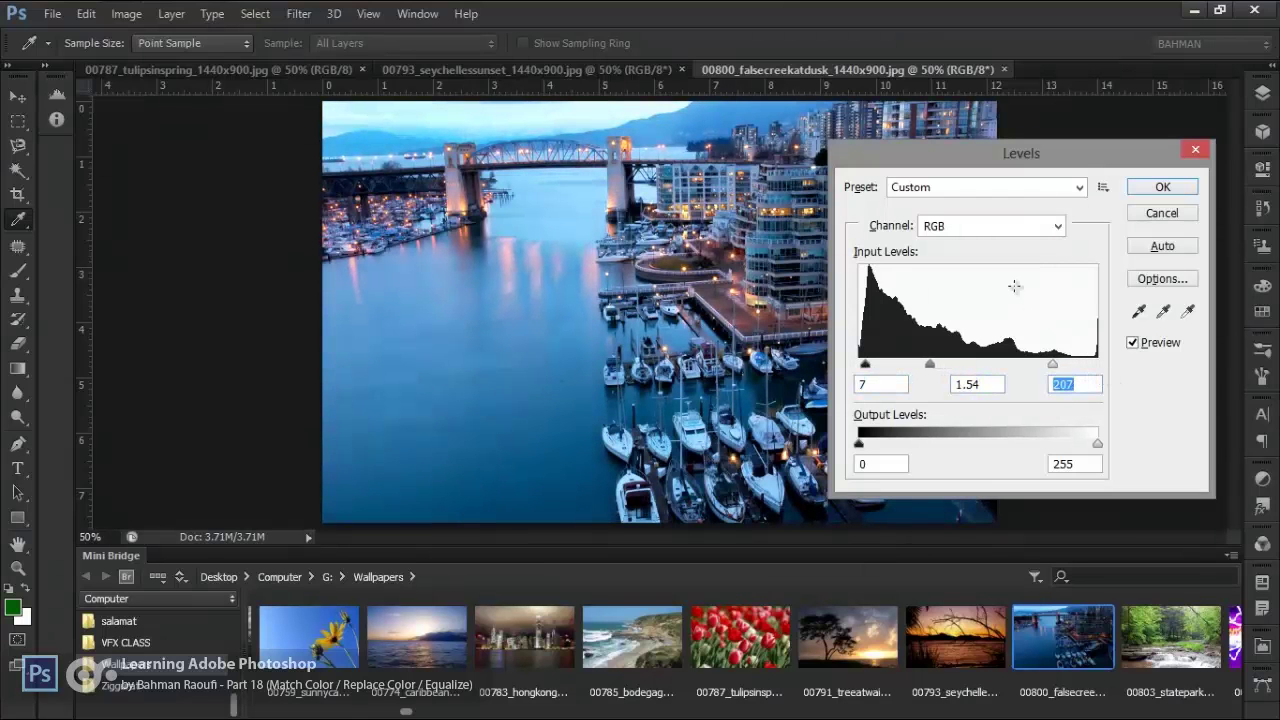
{"action": "left_click", "coordinate": [1162, 213]}
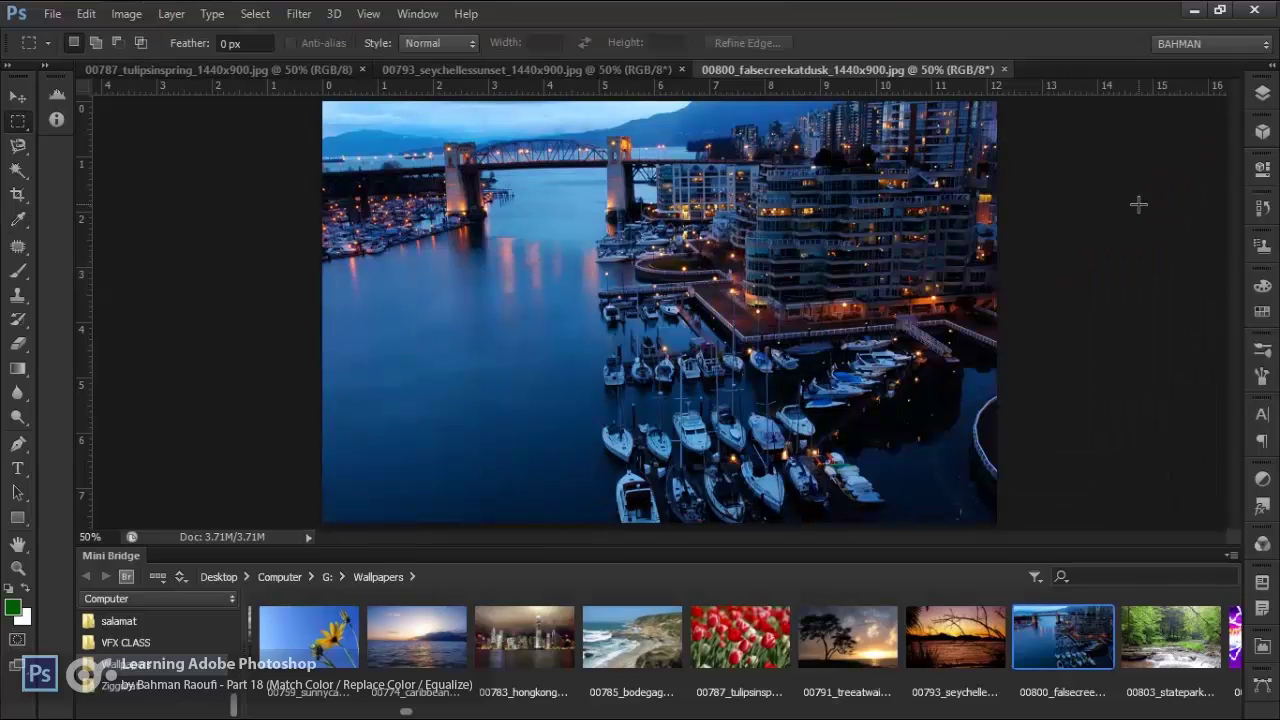
{"action": "left_click", "coordinate": [126, 15]}
{"action": "mouse_move", "coordinate": [138, 61]}
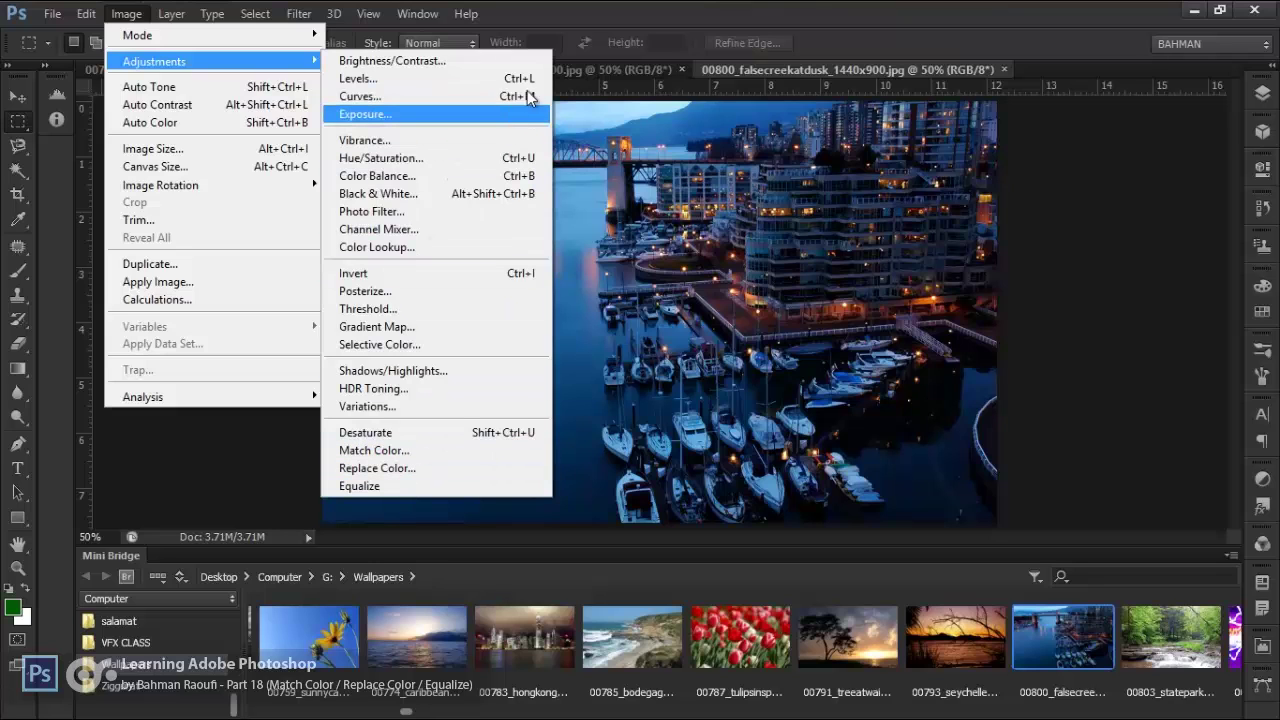
{"action": "left_click", "coordinate": [578, 19]}
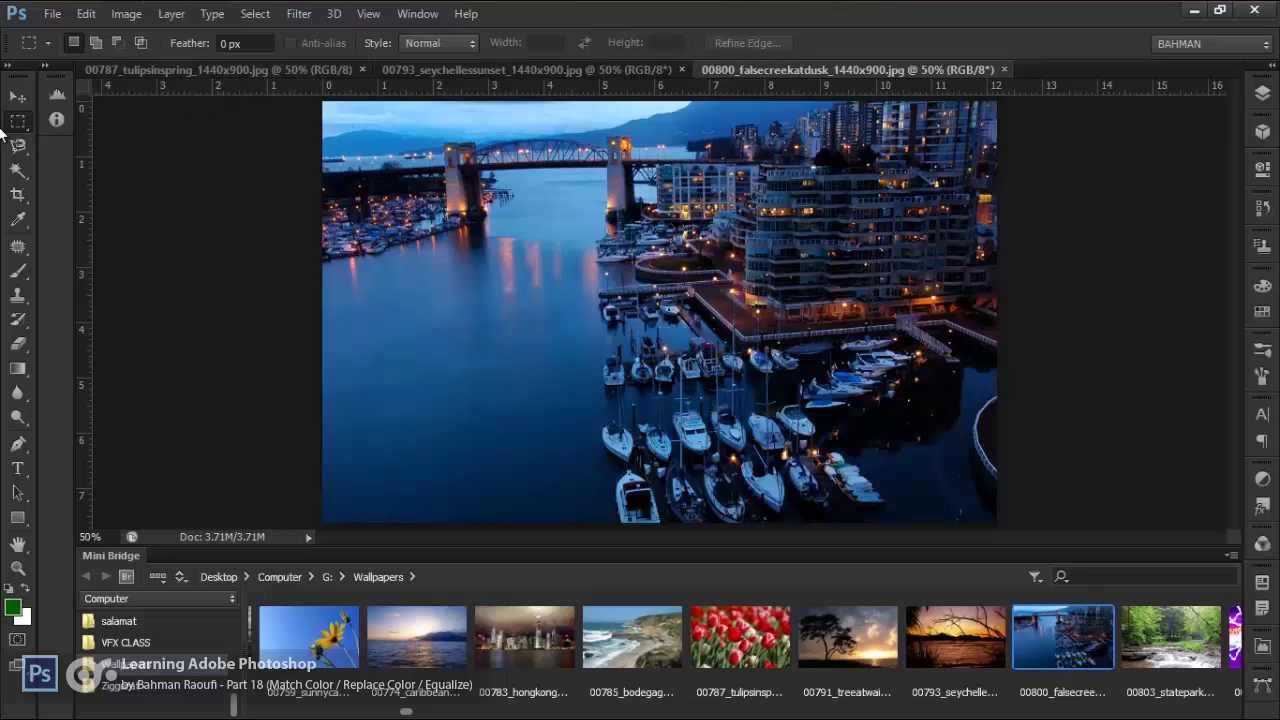
Try Auto Tone on the harbour photo, undo it, and try Auto Contrast instead
{"action": "left_click", "coordinate": [120, 14]}
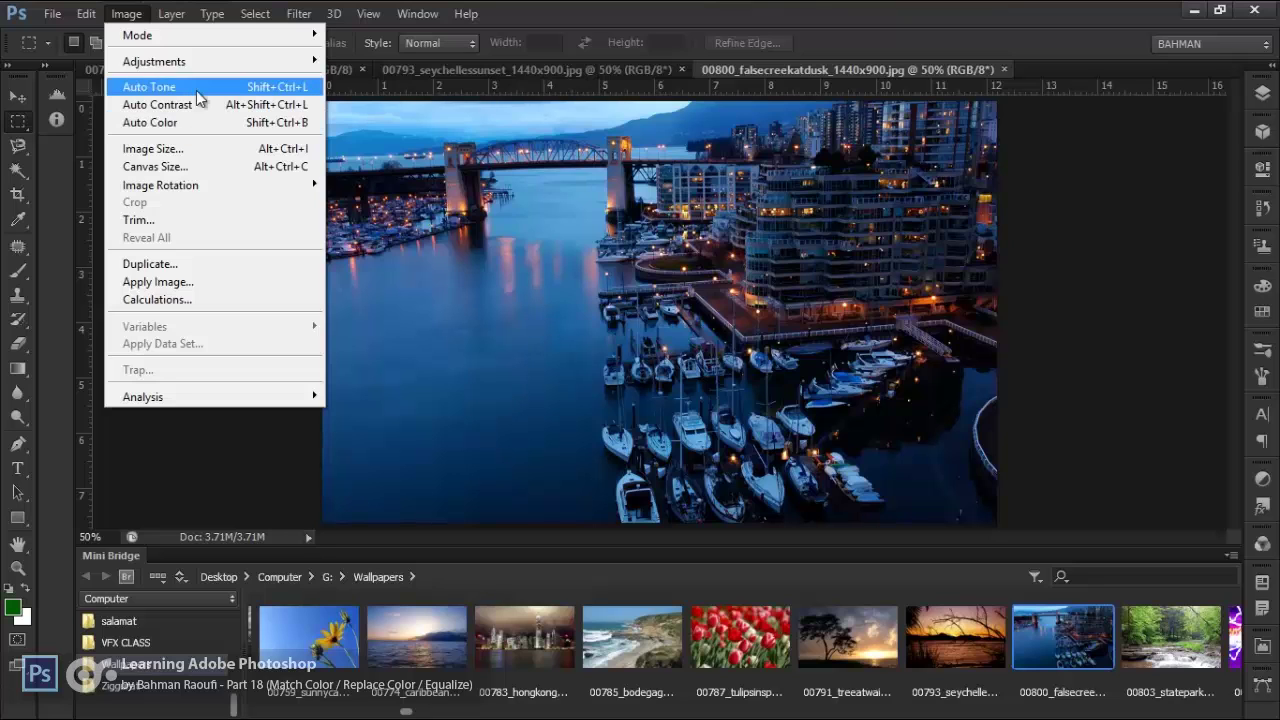
{"action": "left_click", "coordinate": [196, 88]}
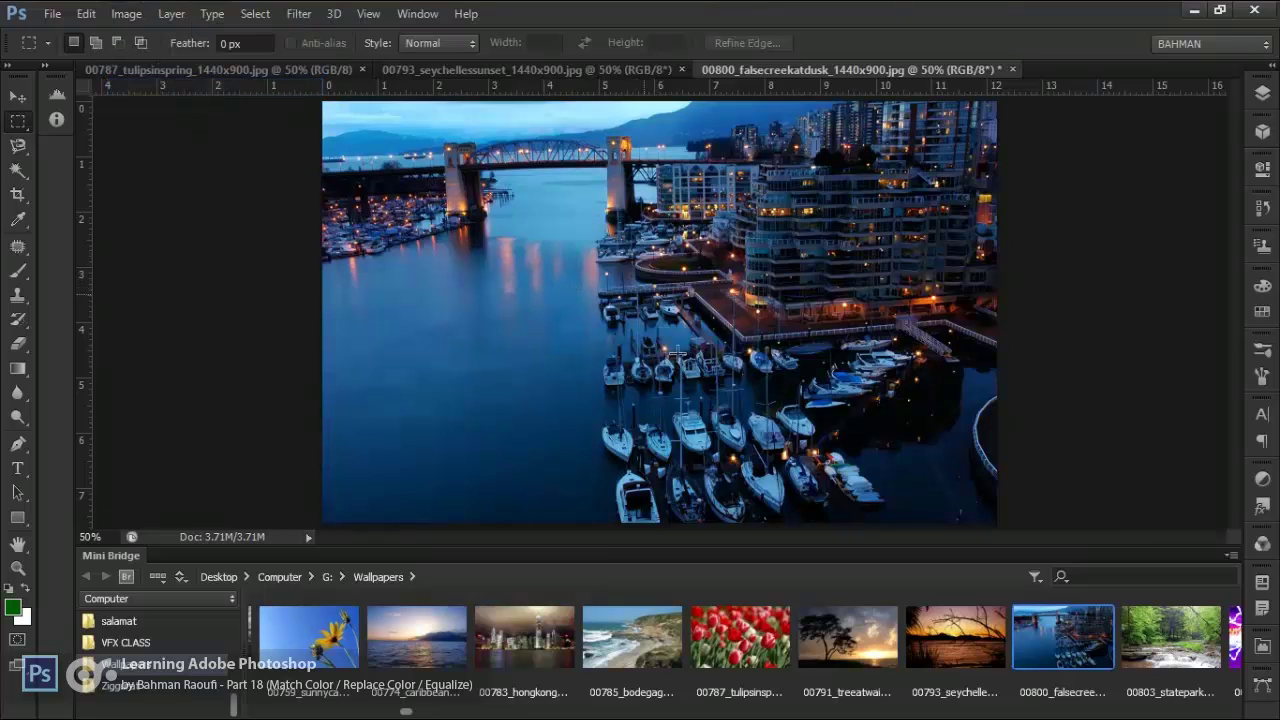
{"action": "key", "text": "ctrl+z"}
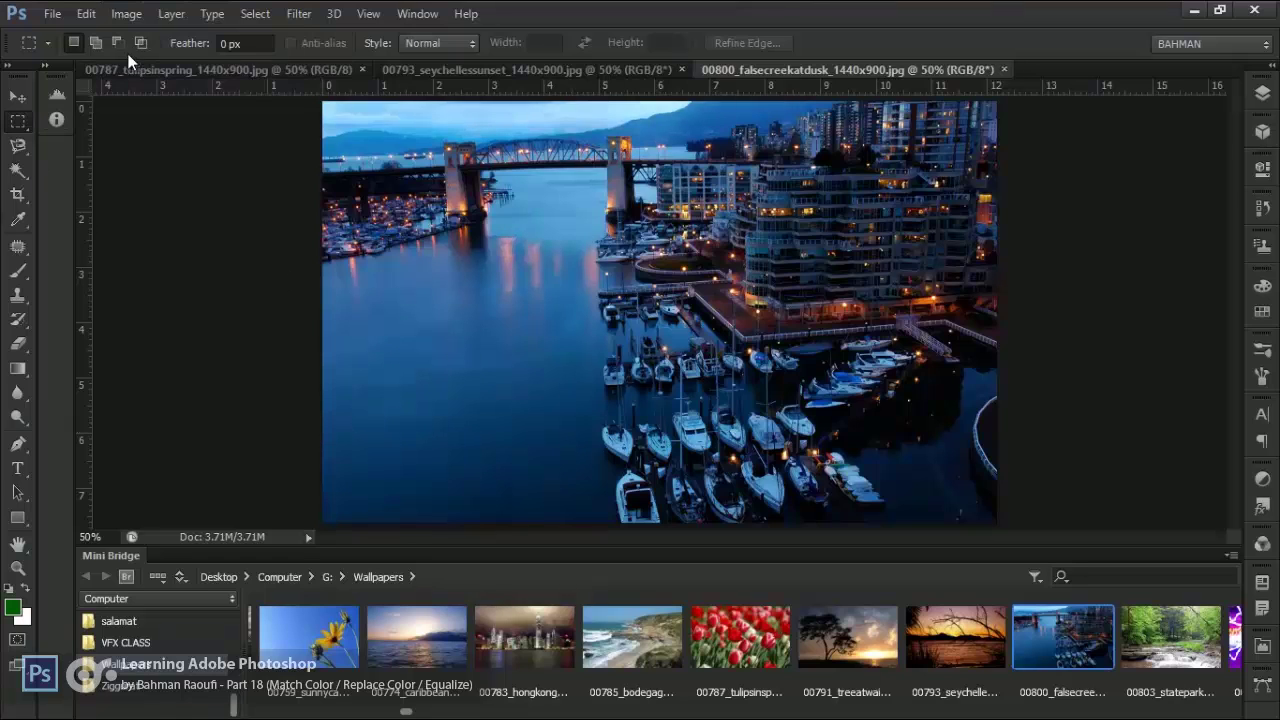
{"action": "left_click", "coordinate": [122, 20]}
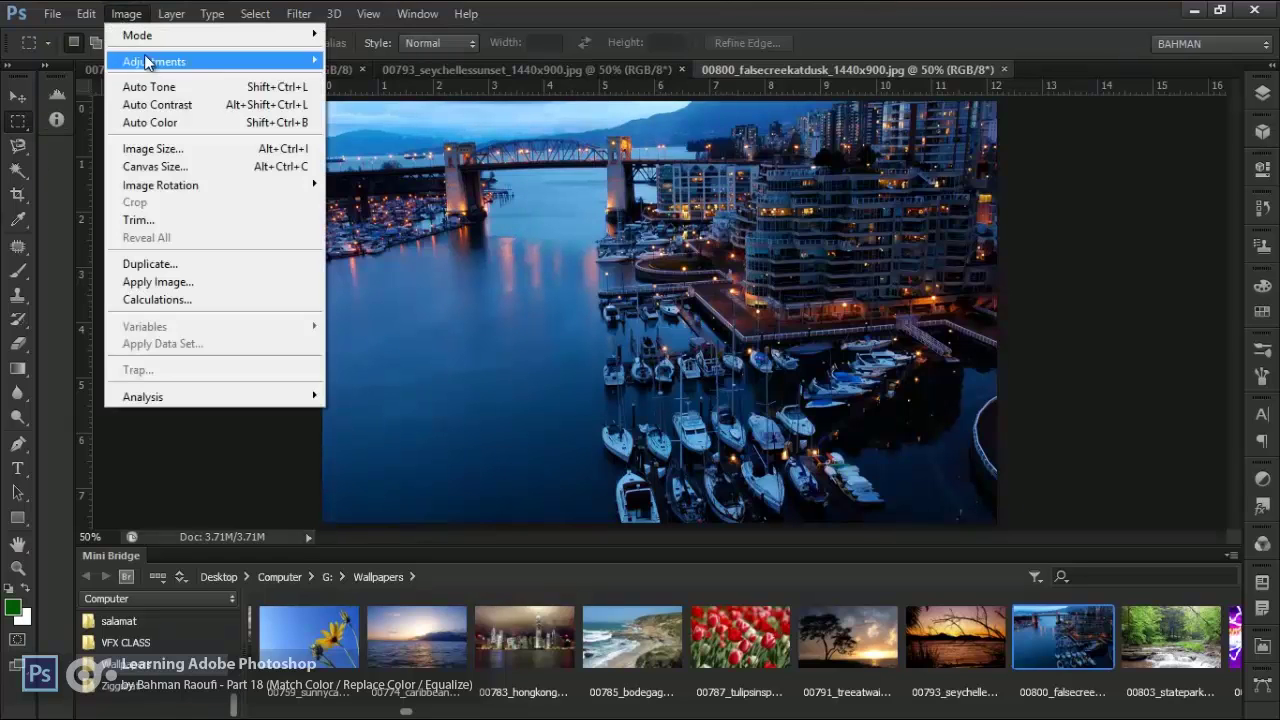
{"action": "left_click", "coordinate": [165, 104]}
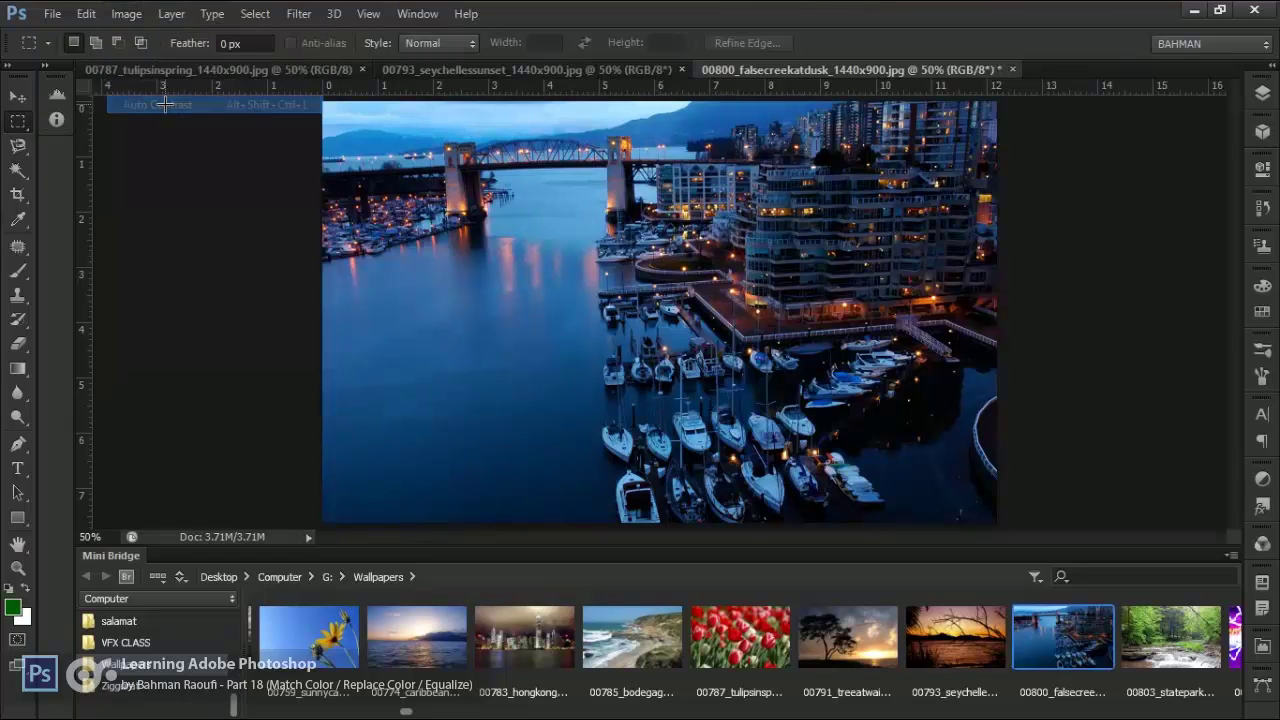
Close the harbour photo without saving its changes and close the Seychelles sunset photo
{"action": "left_click", "coordinate": [1012, 69]}
{"action": "left_click", "coordinate": [664, 288]}
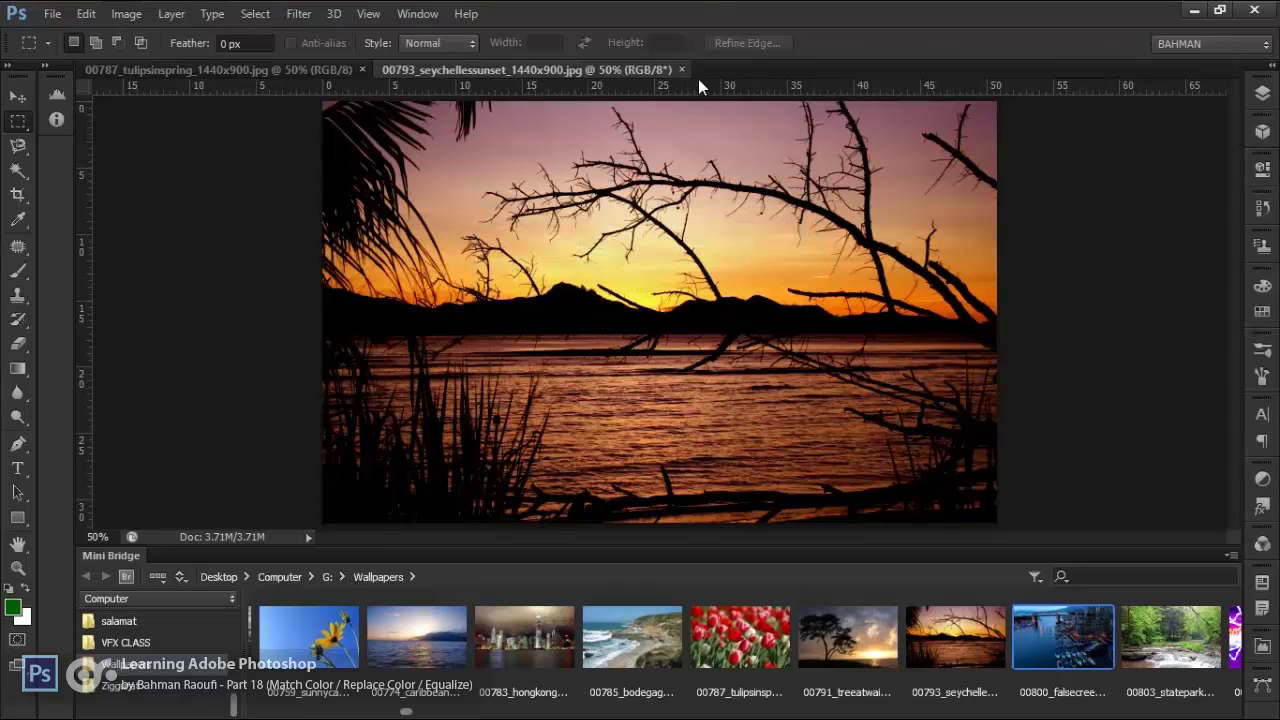
{"action": "left_click", "coordinate": [681, 69]}
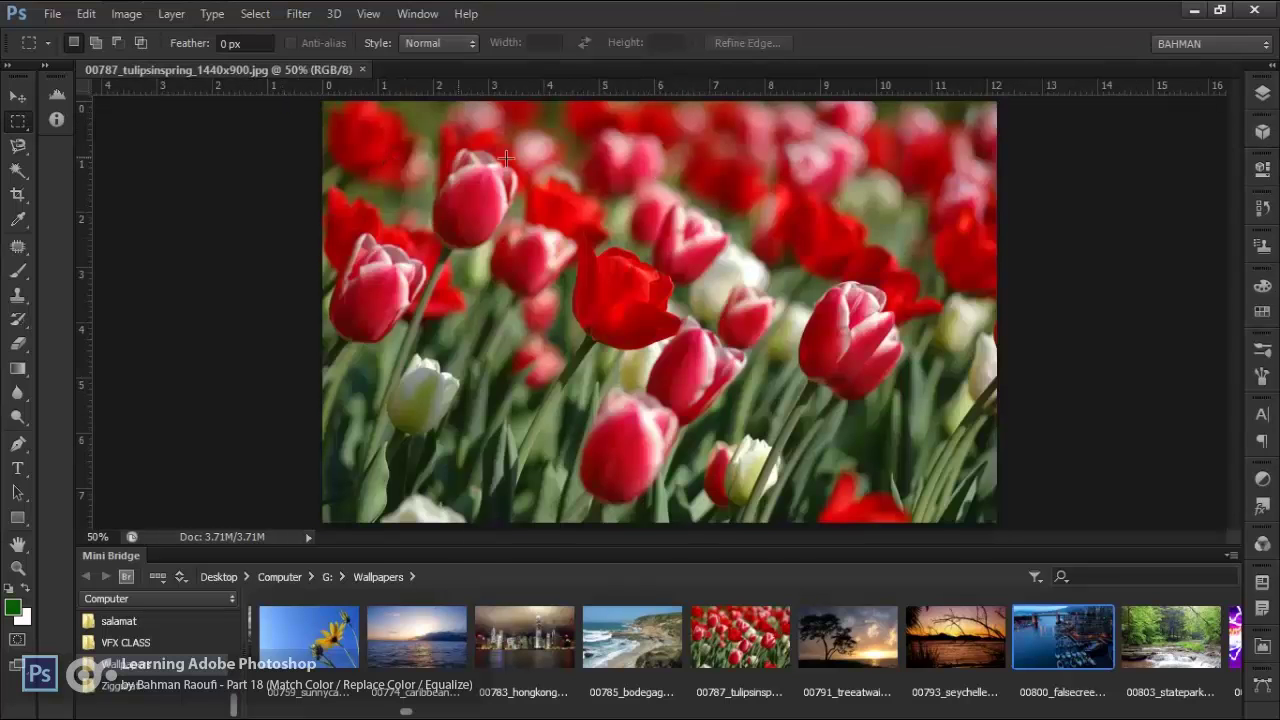
Revert the tulip photo to its original snapshot in the History
{"action": "left_click", "coordinate": [1262, 208]}
{"action": "left_click", "coordinate": [1190, 212]}
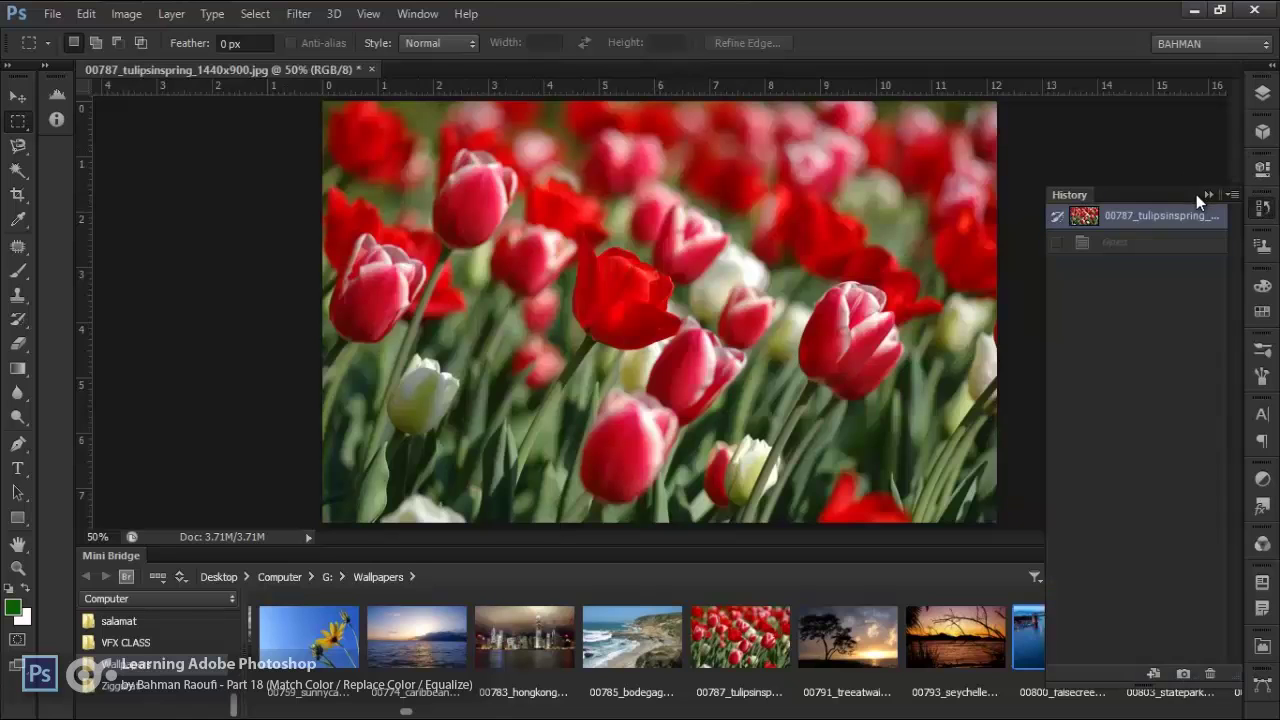
{"action": "left_click", "coordinate": [1042, 171]}
Apply Auto Tone and Auto Contrast to the tulip photo
{"action": "left_click", "coordinate": [127, 14]}
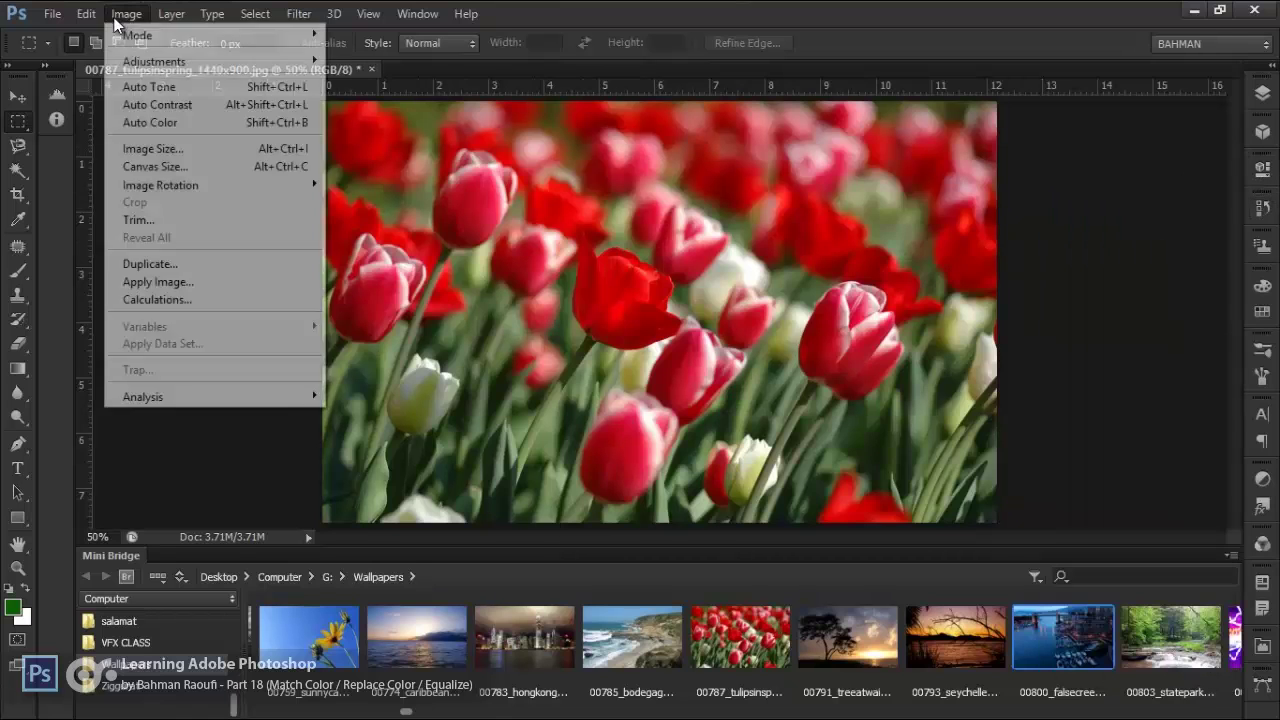
{"action": "left_click", "coordinate": [145, 88]}
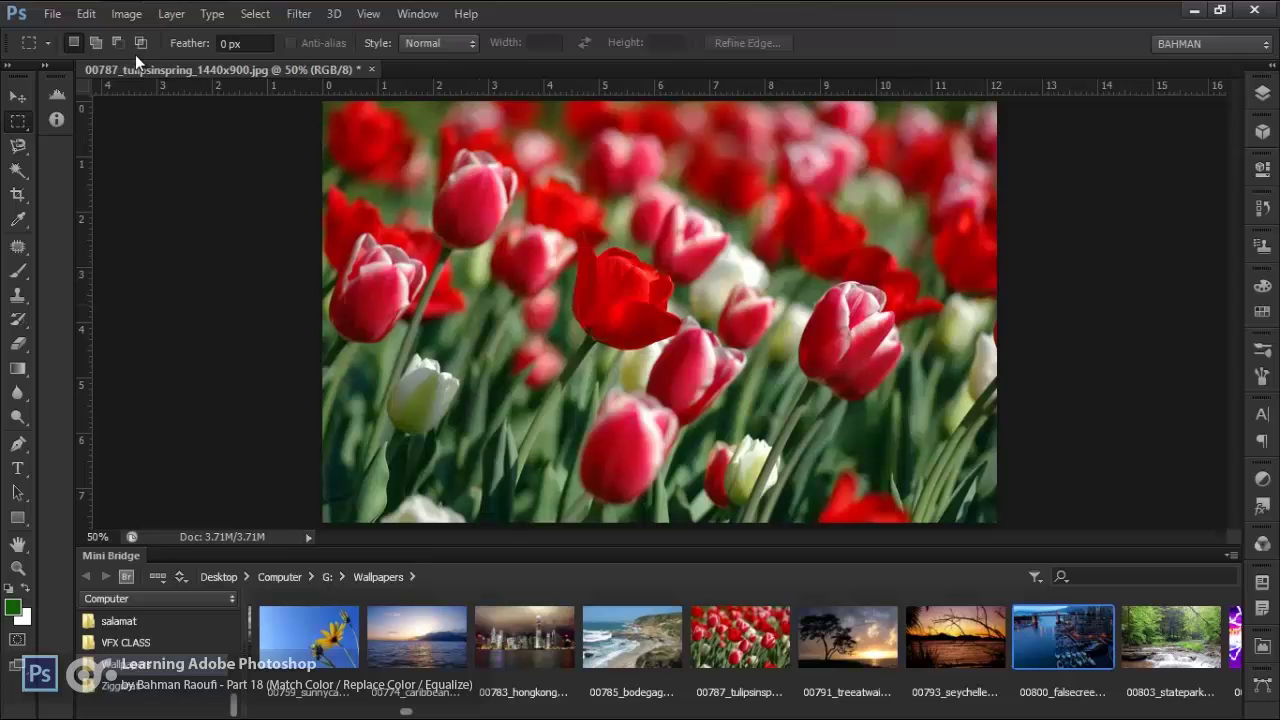
{"action": "left_click", "coordinate": [126, 14]}
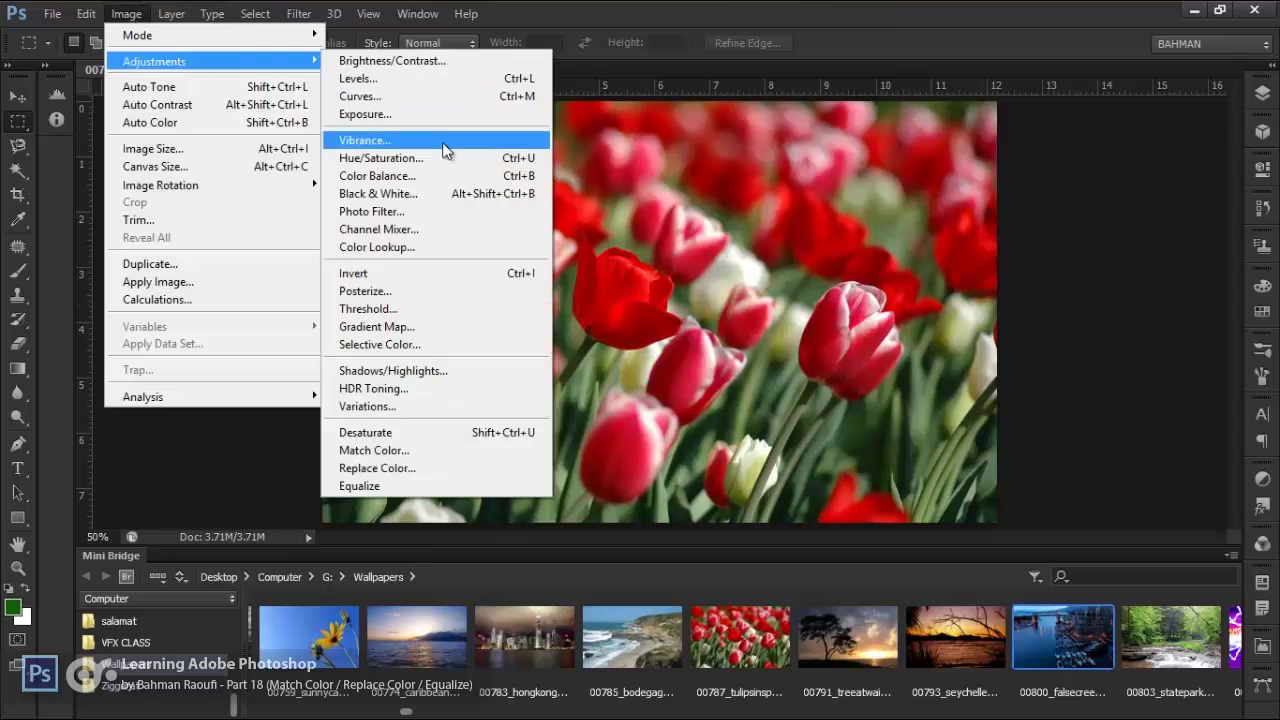
{"action": "left_click", "coordinate": [254, 105]}
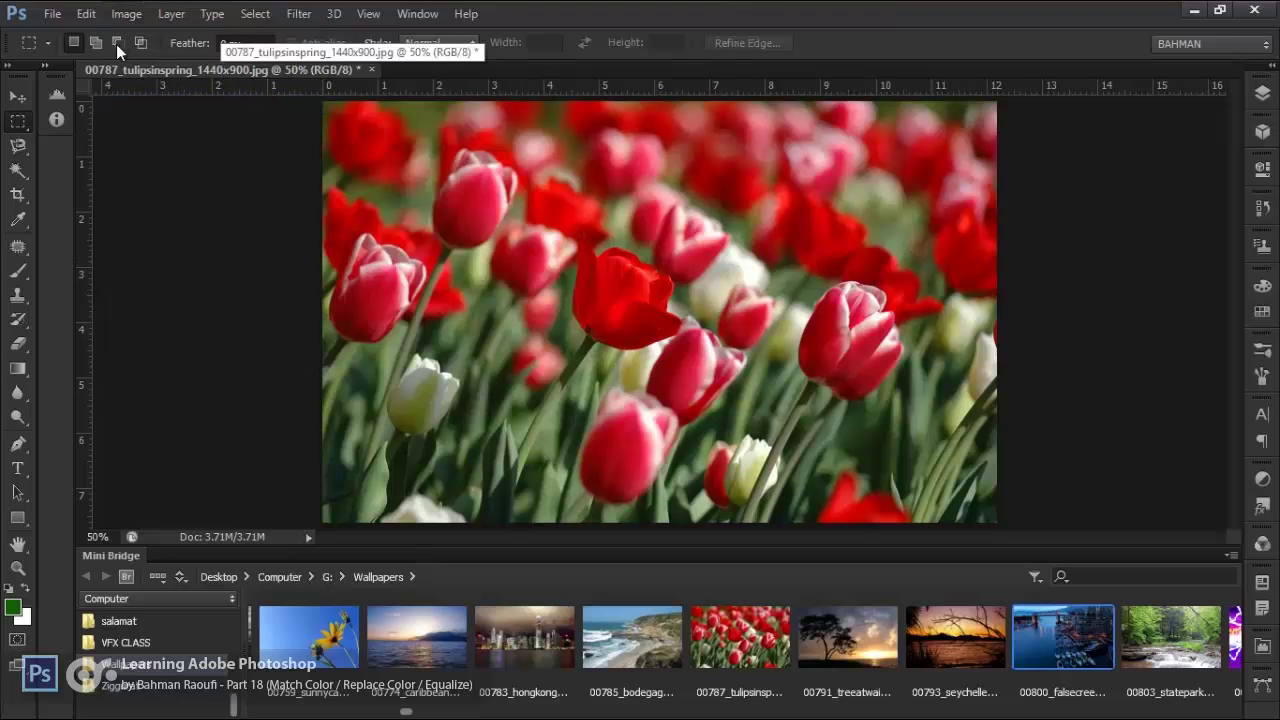
Try Auto Color on the tulip photo, switch between before and after to compare, and leave it undone
{"action": "left_click", "coordinate": [127, 14]}
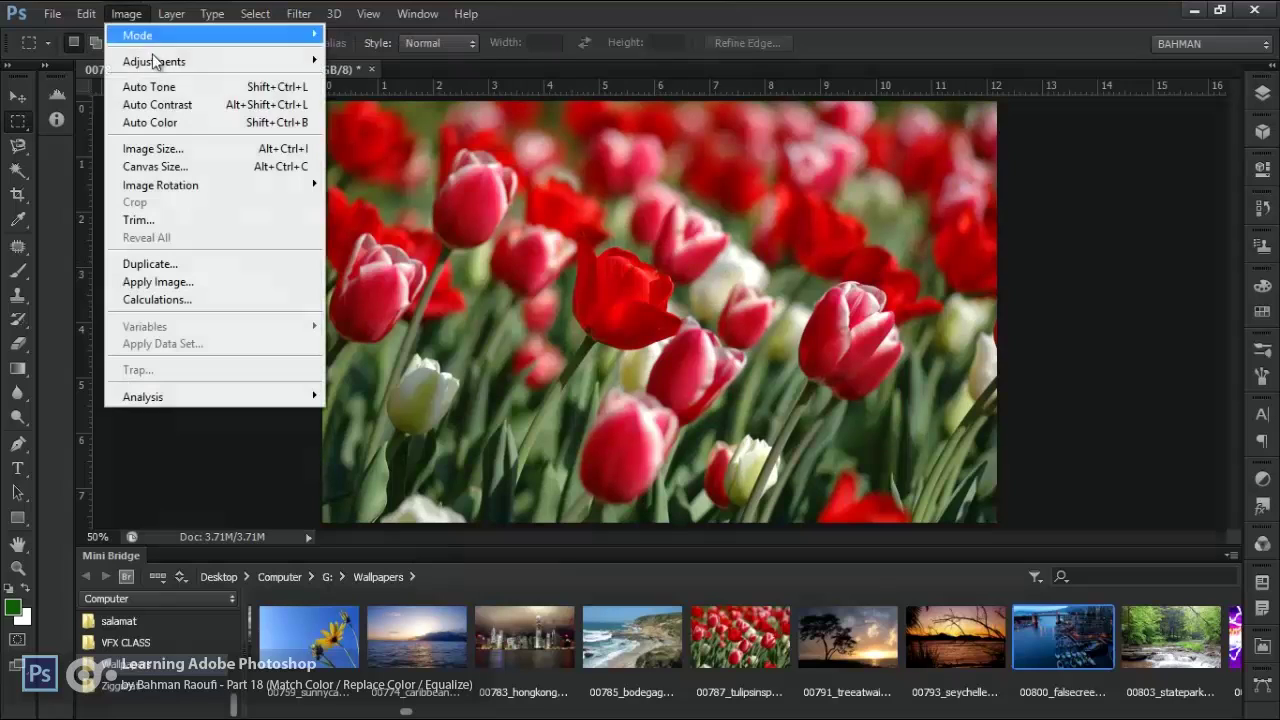
{"action": "left_click", "coordinate": [202, 120]}
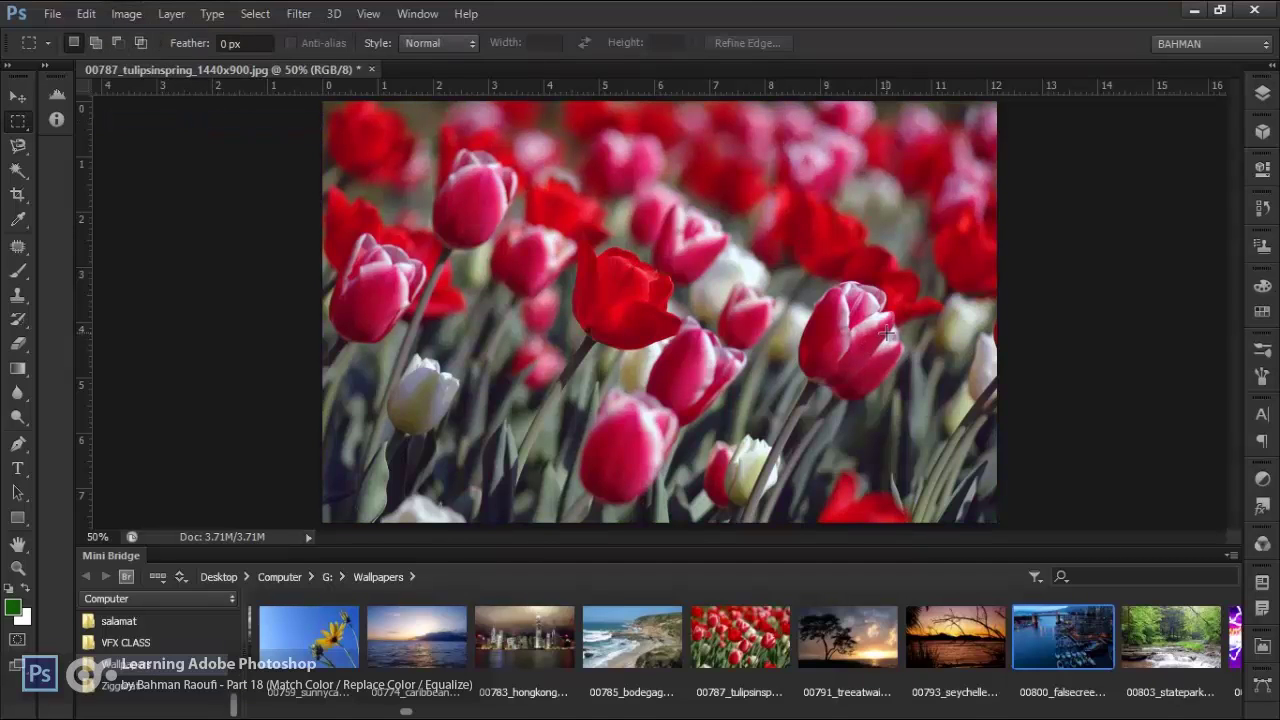
{"action": "key", "text": "ctrl+z"}
{"action": "key", "text": "ctrl+z"}
{"action": "key", "text": "ctrl+z"}
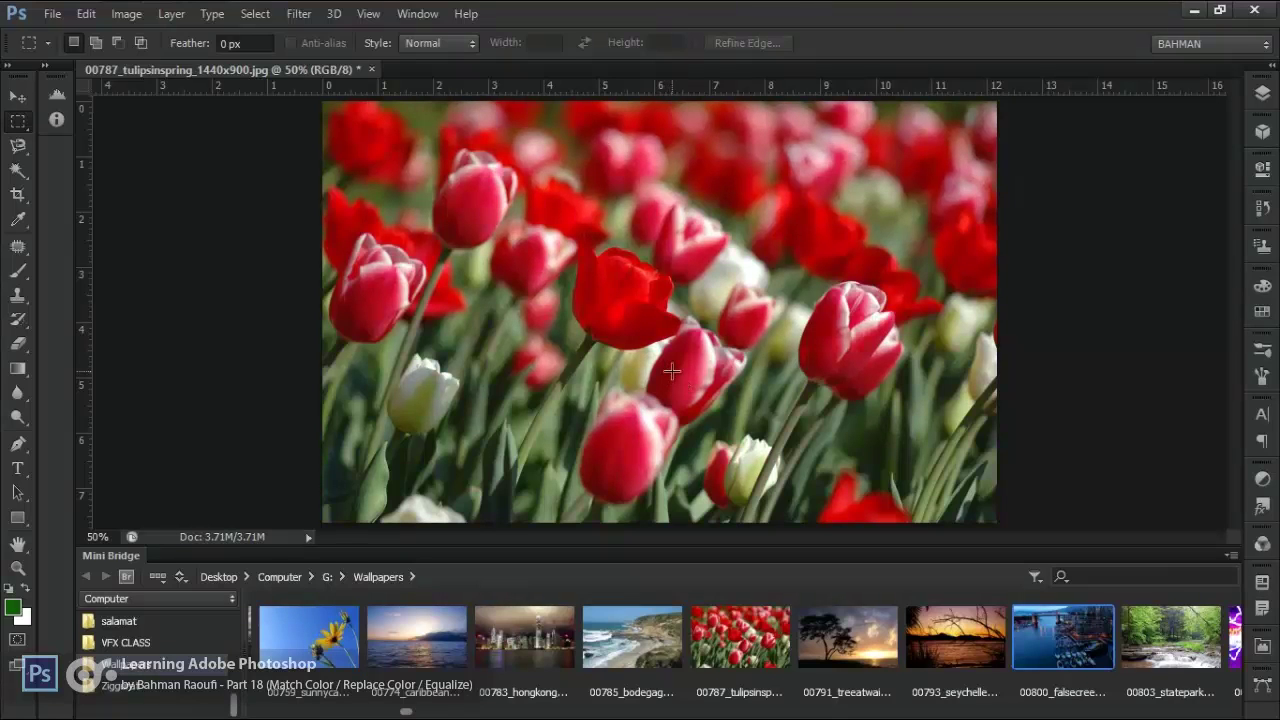
{"action": "left_click", "coordinate": [126, 13]}
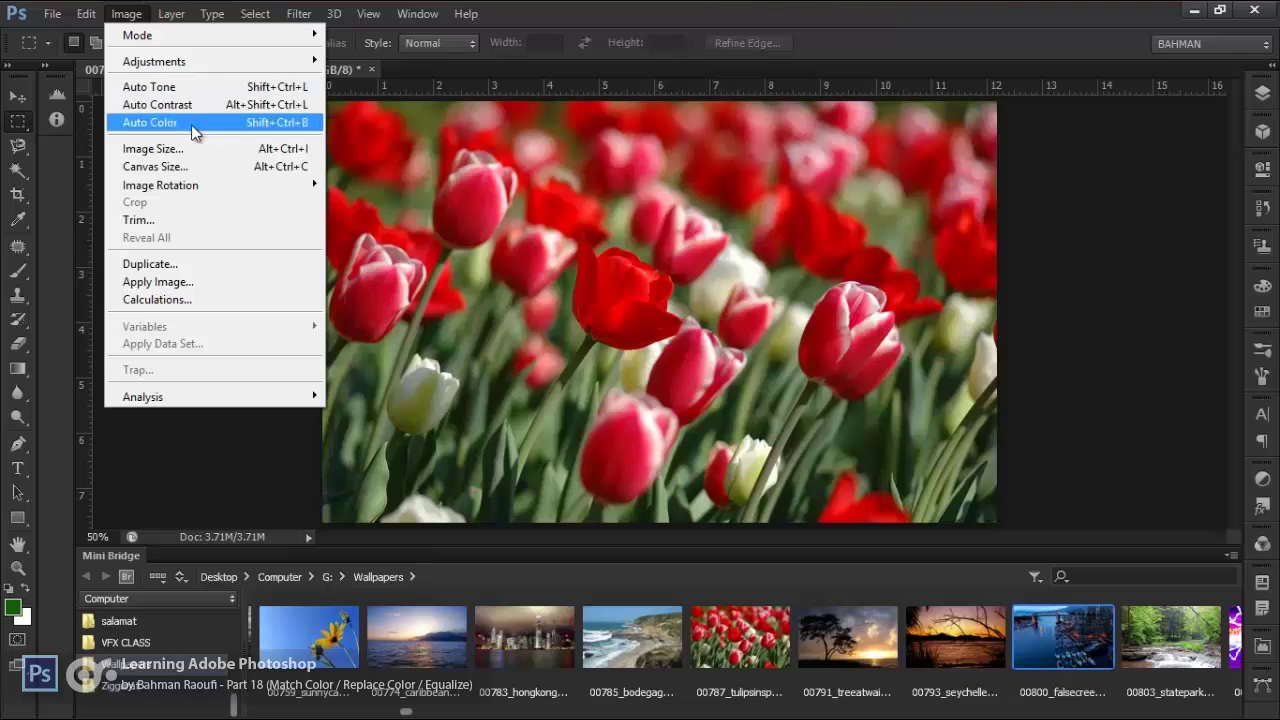
{"action": "mouse_move", "coordinate": [236, 64]}
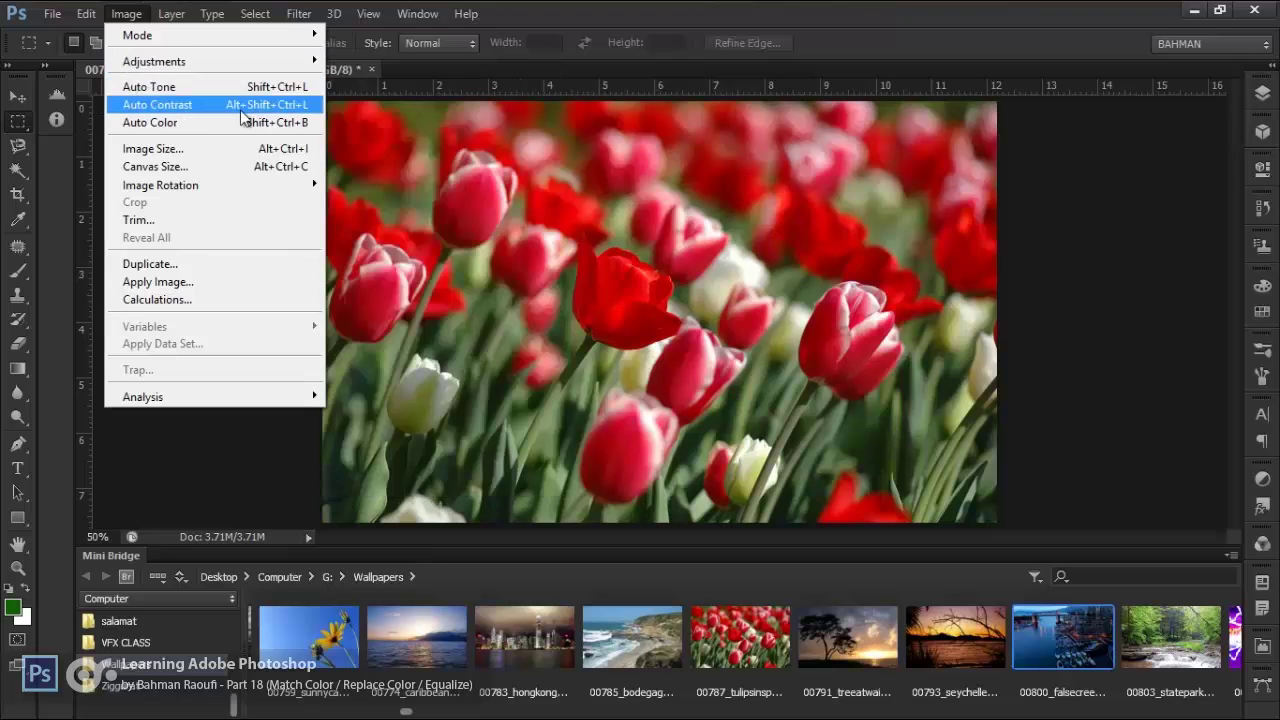
{"action": "mouse_move", "coordinate": [243, 36]}
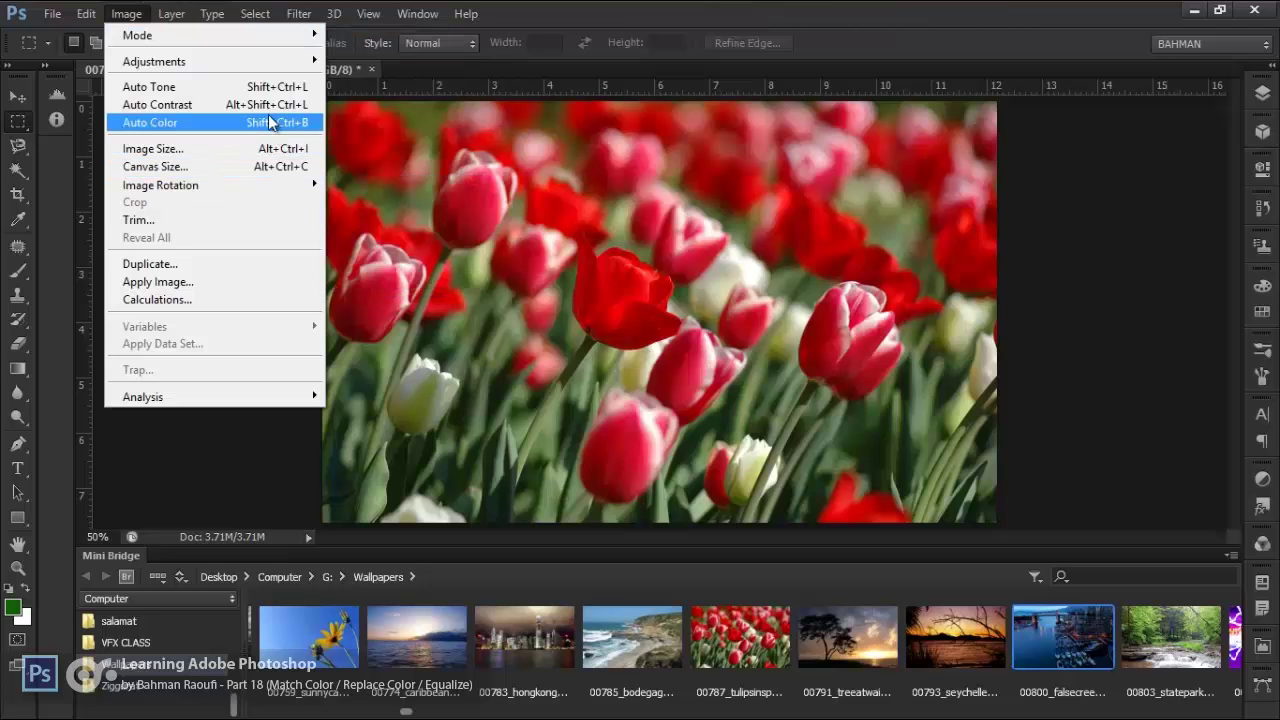
{"action": "left_click", "coordinate": [410, 127]}
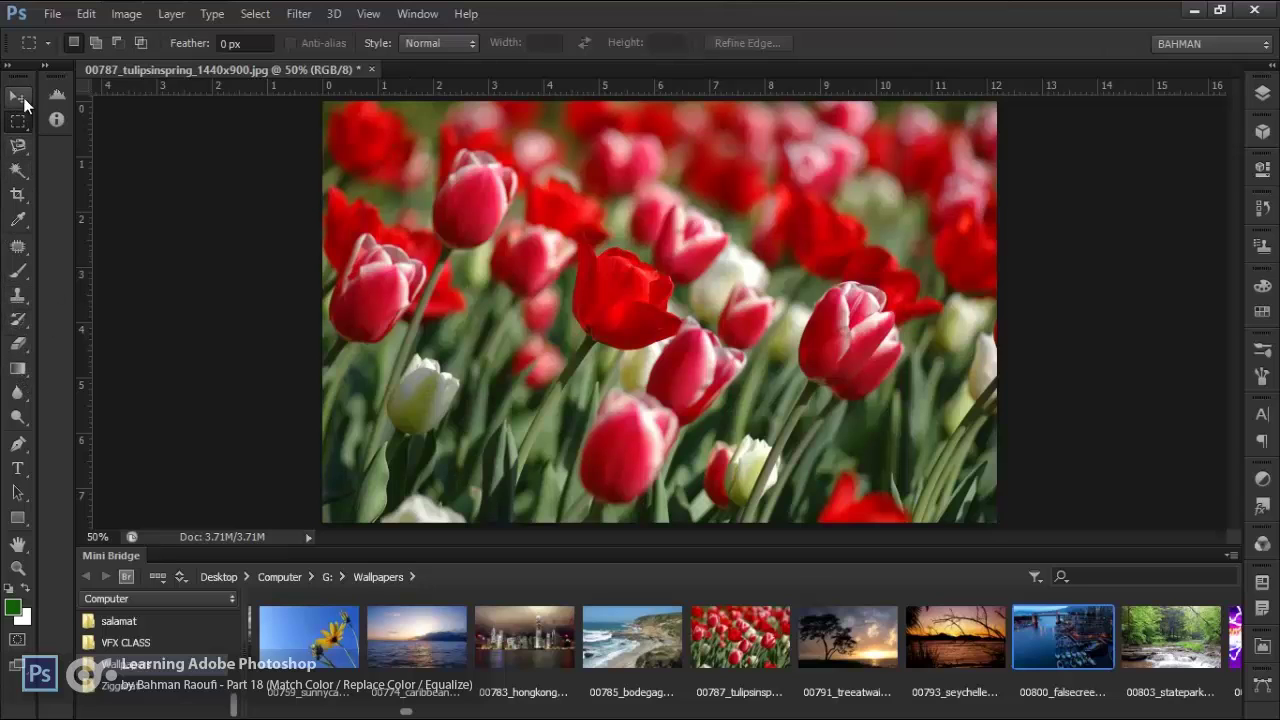
{"action": "left_click", "coordinate": [127, 17]}
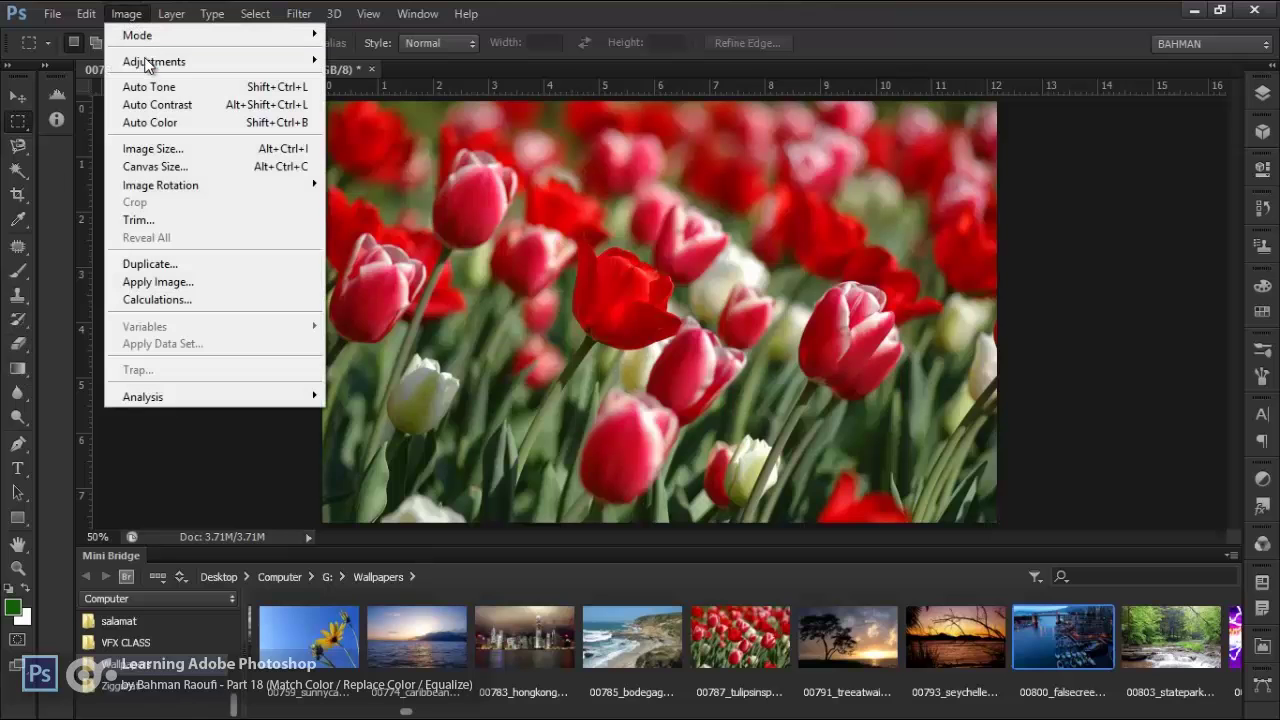
{"action": "mouse_move", "coordinate": [146, 59]}
{"action": "left_click", "coordinate": [724, 41]}
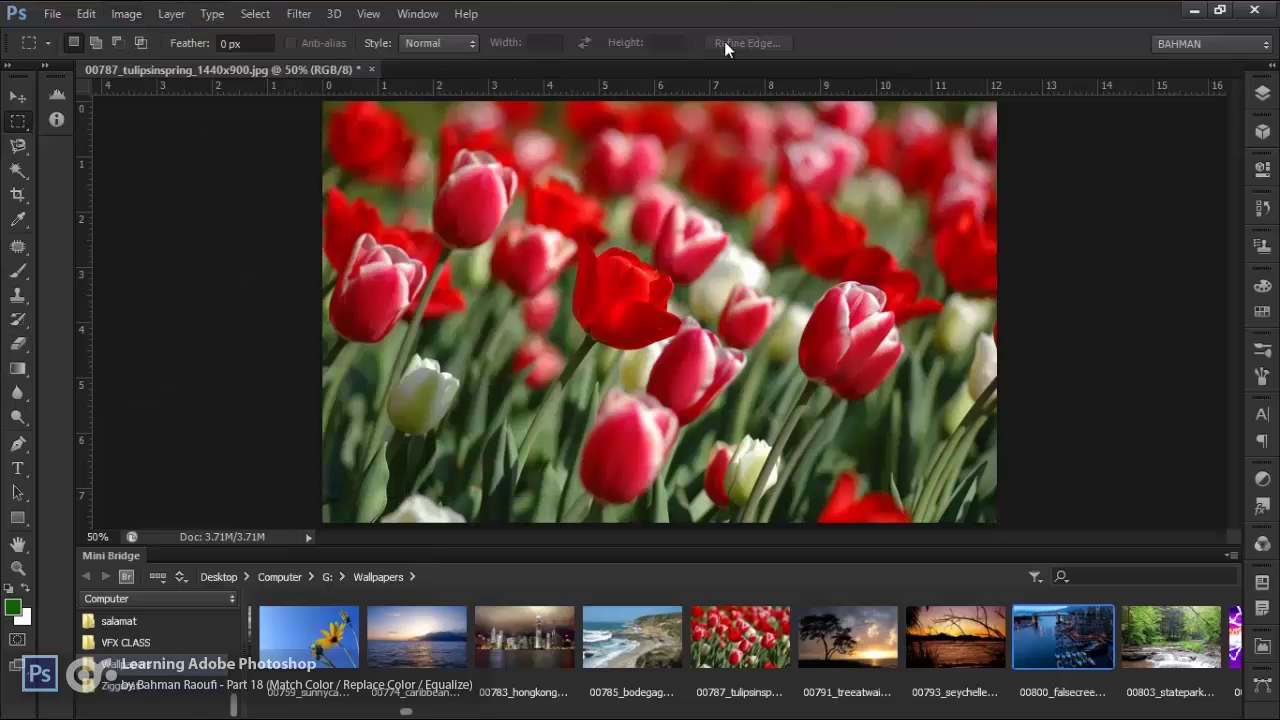